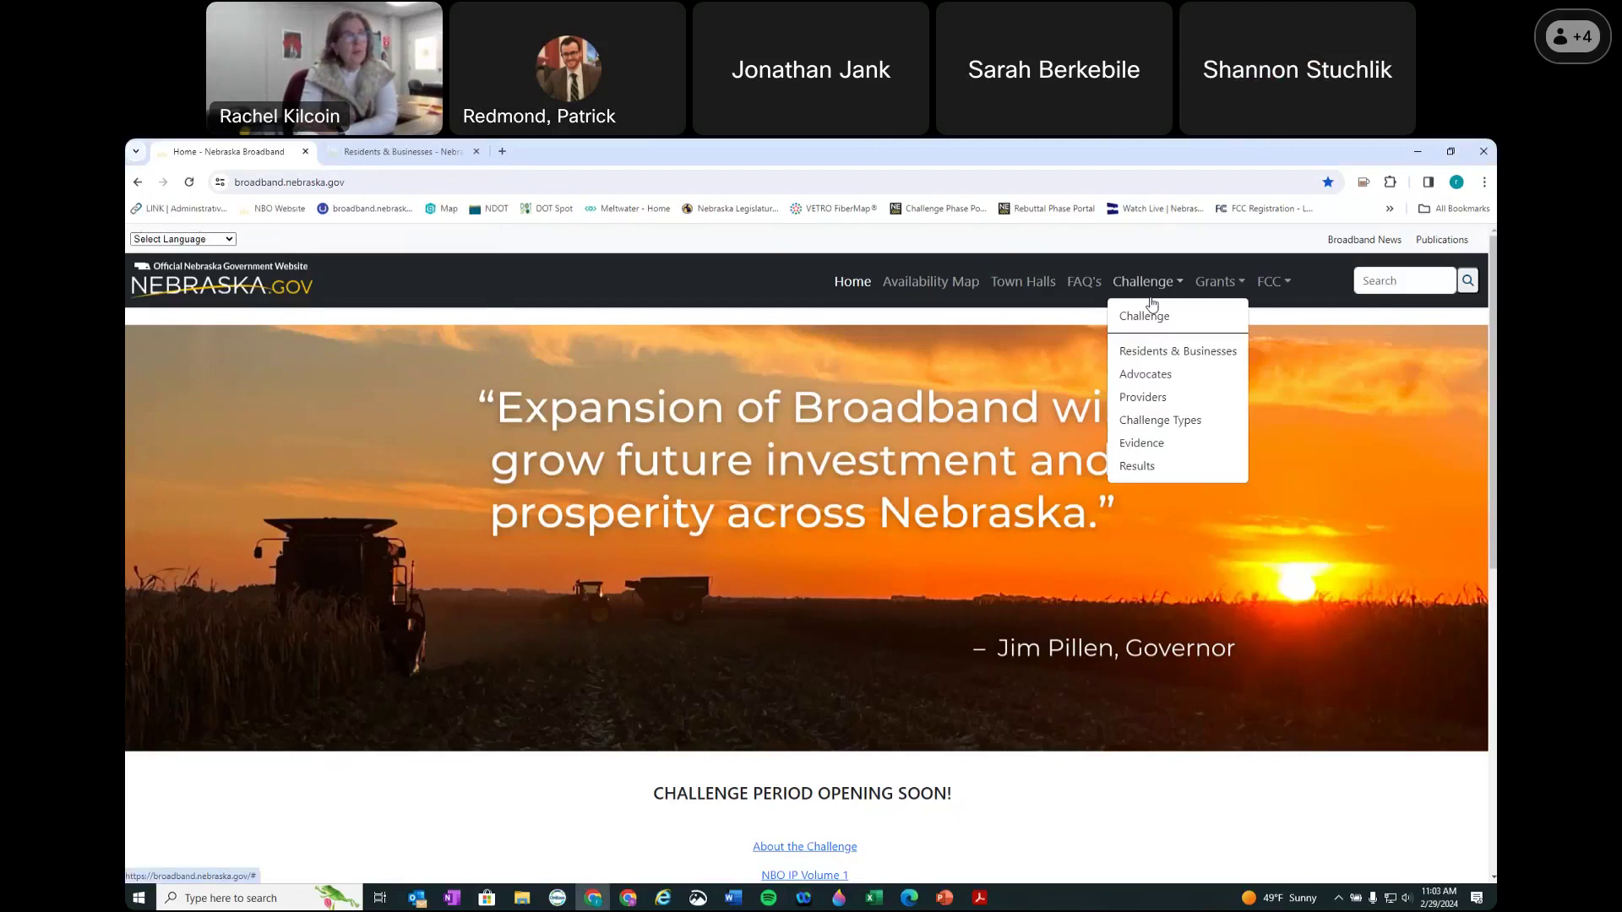
Step: Open the Advocates challenge page and scroll to 'How to Submit Single Location Challenges'
click(1164, 383)
scroll(181, 544, down, 6)
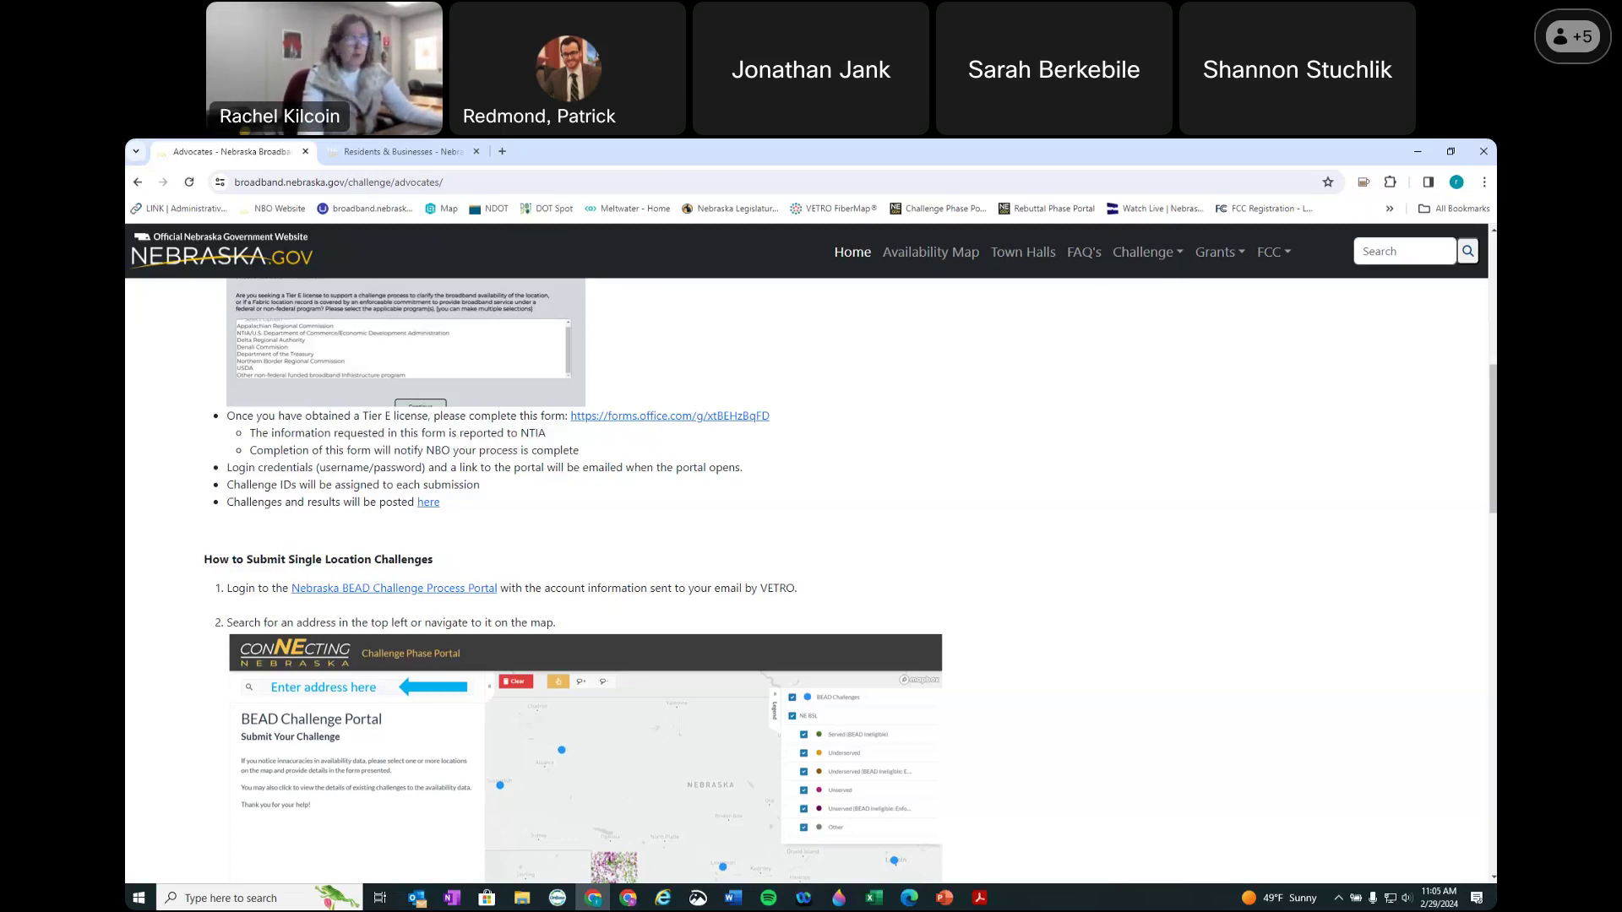
scroll(1025, 435, up, 3)
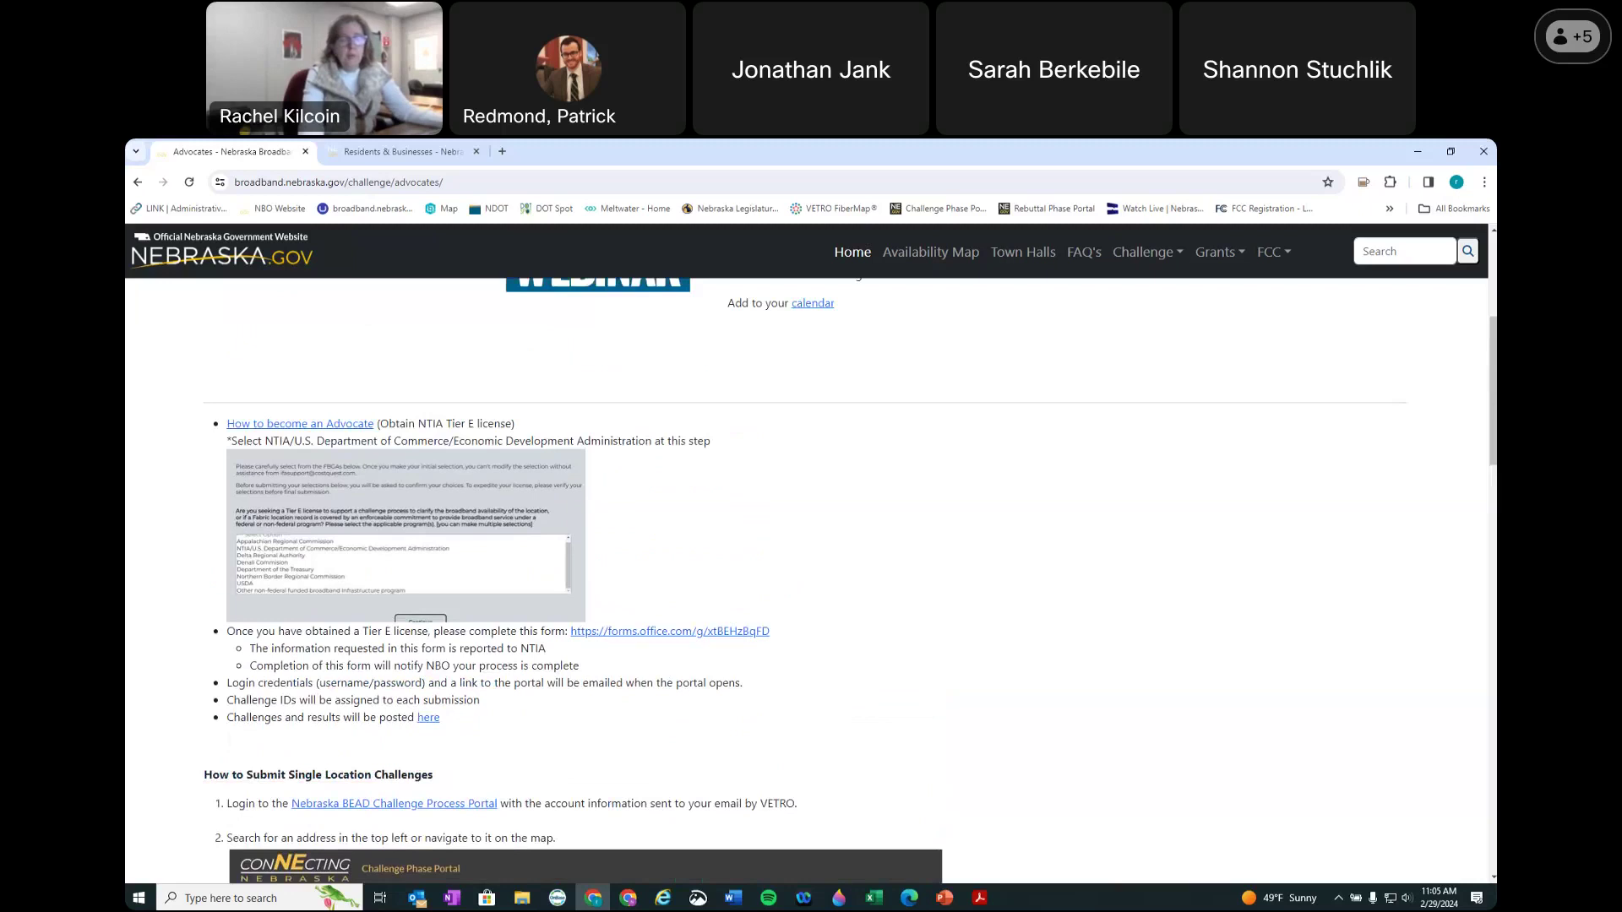
scroll(764, 591, down, 3)
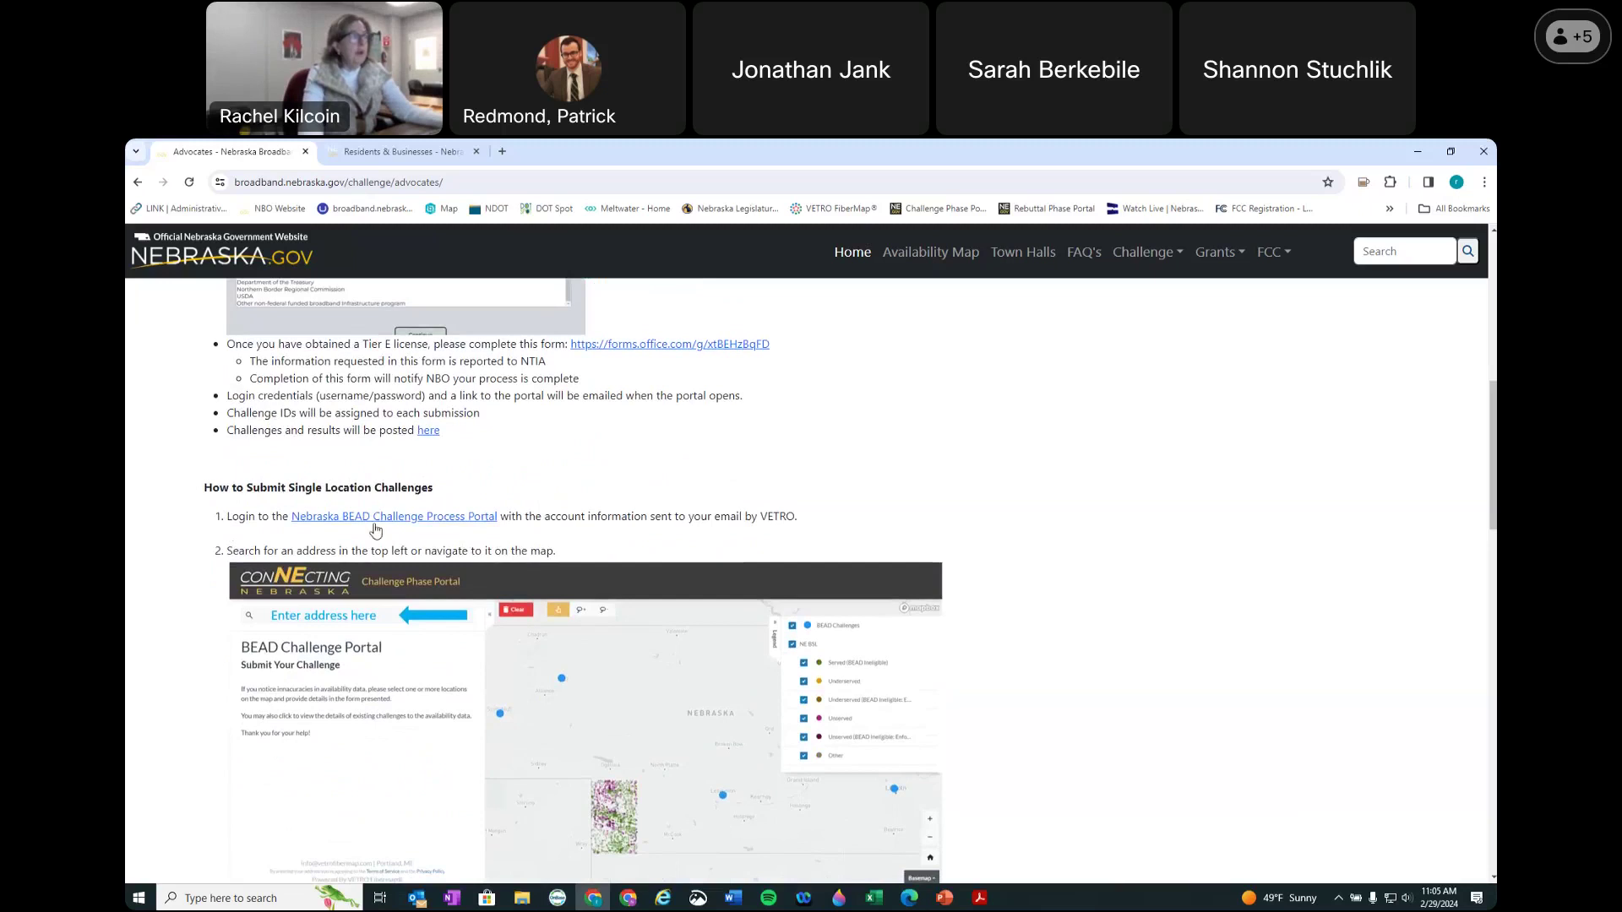
scroll(524, 642, down, 5)
scroll(642, 635, down, 4)
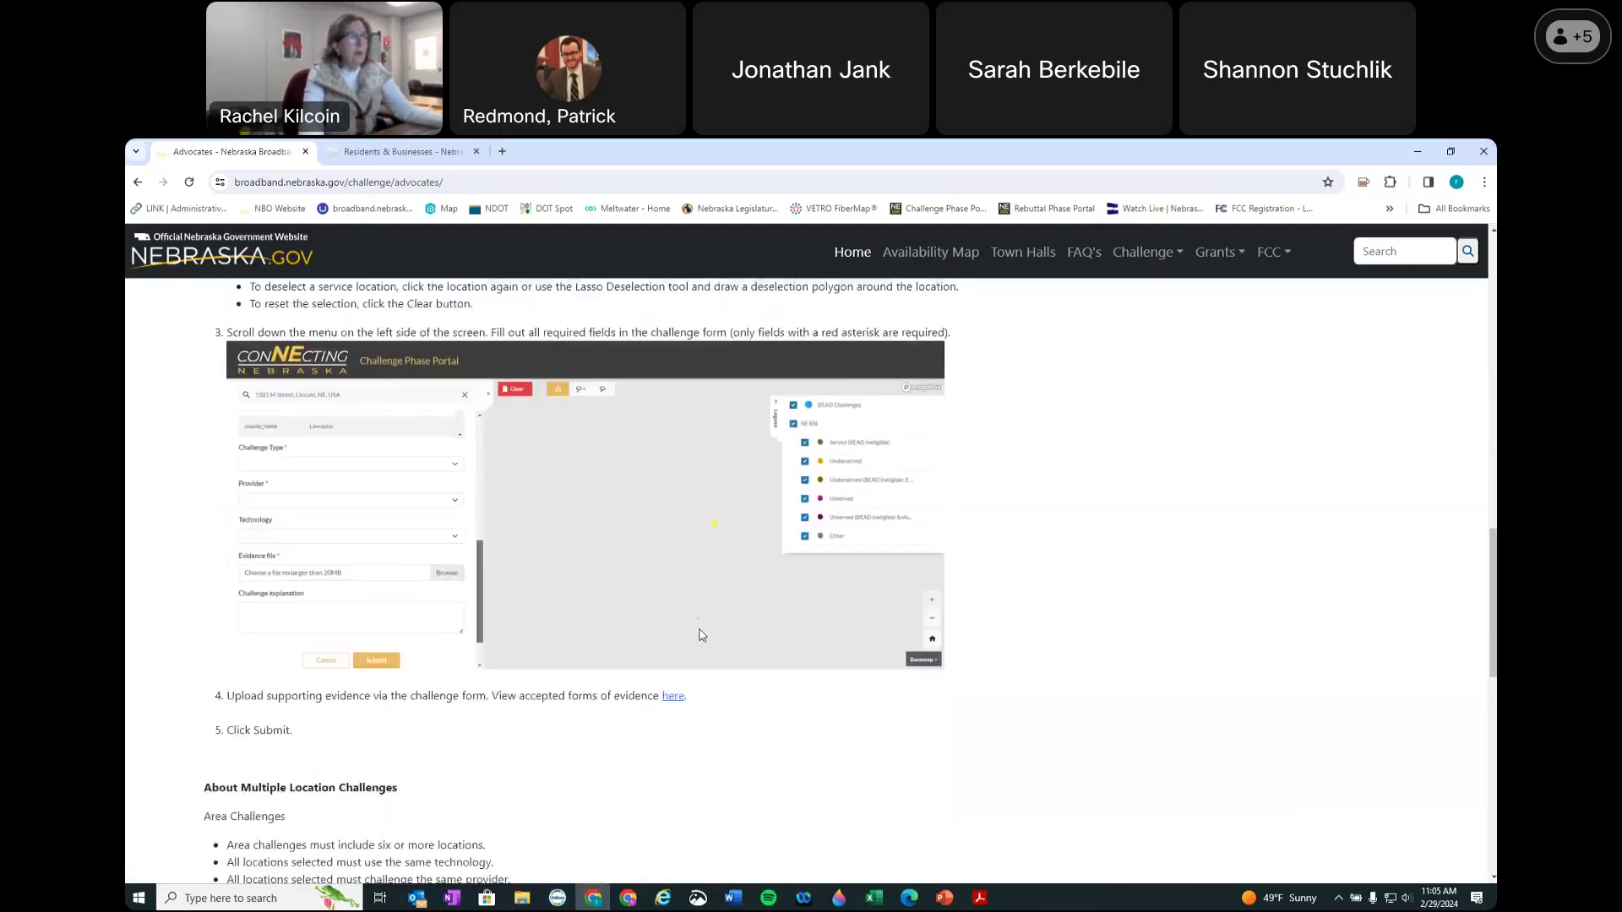
scroll(700, 634, up, 7)
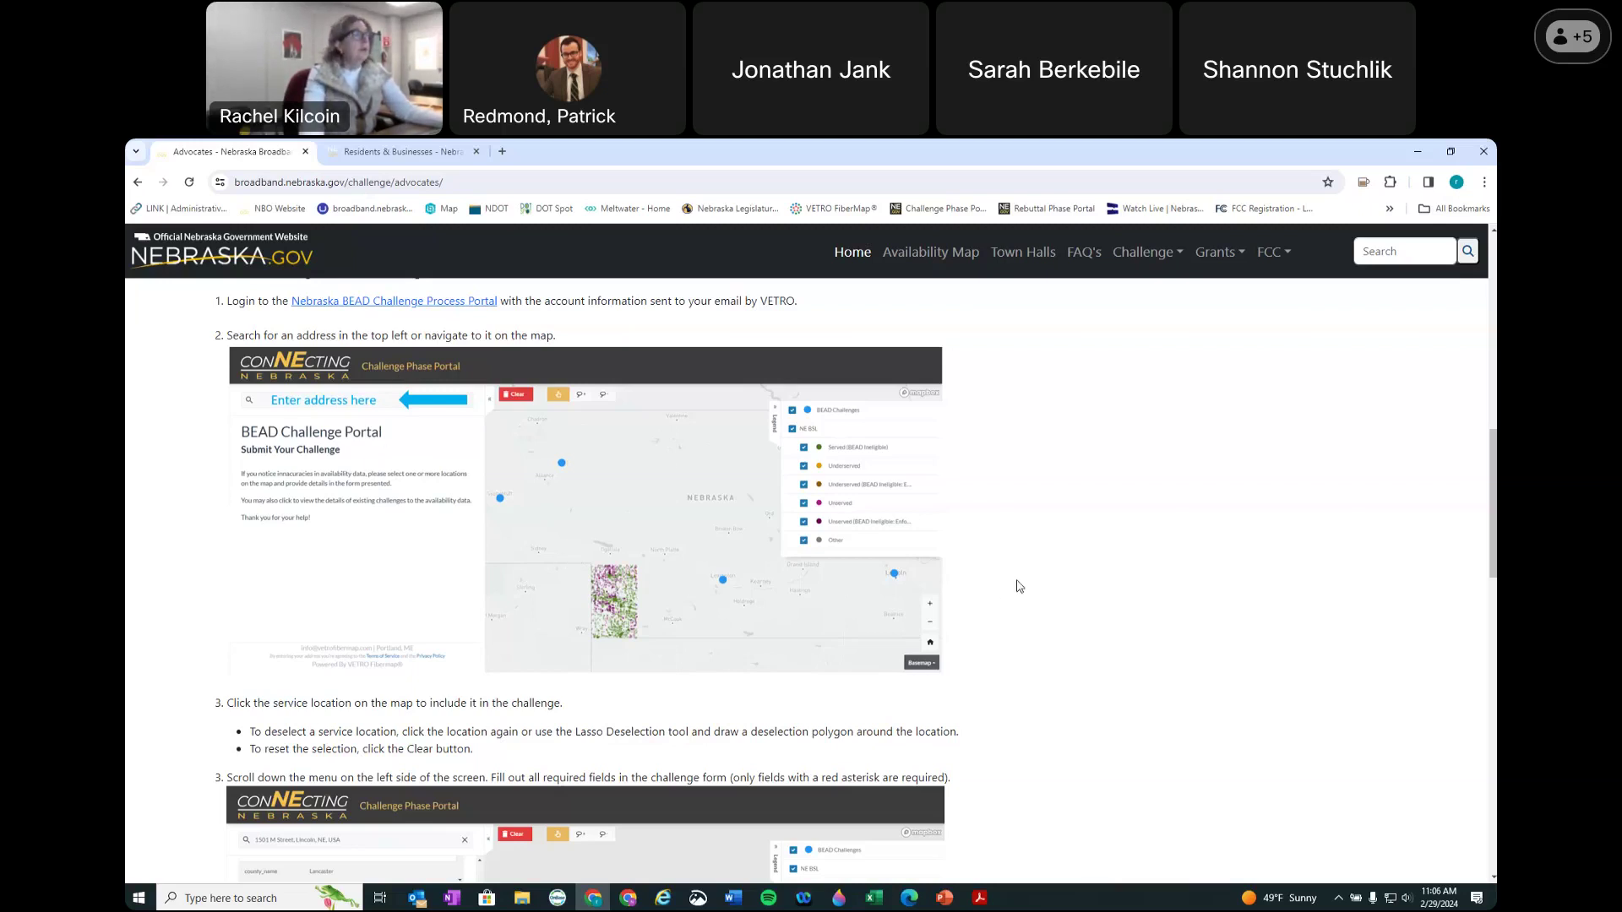
scroll(1020, 584, up, 1)
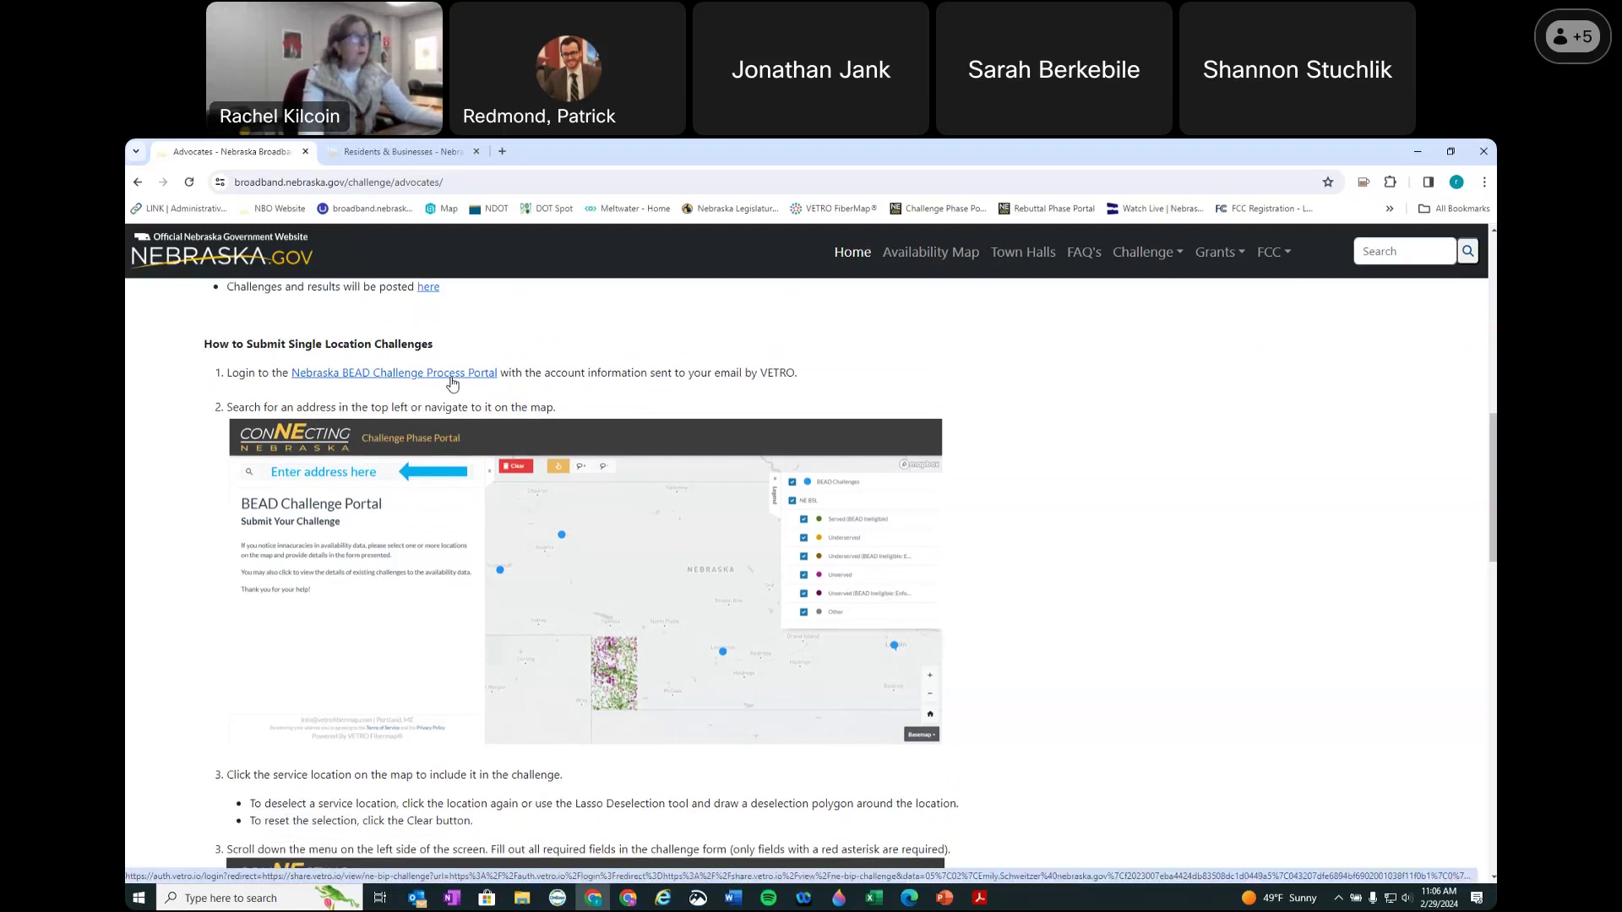
Step: Follow the Nebraska BEAD Challenge Process Portal link and sign in with the account e-mail
click(381, 379)
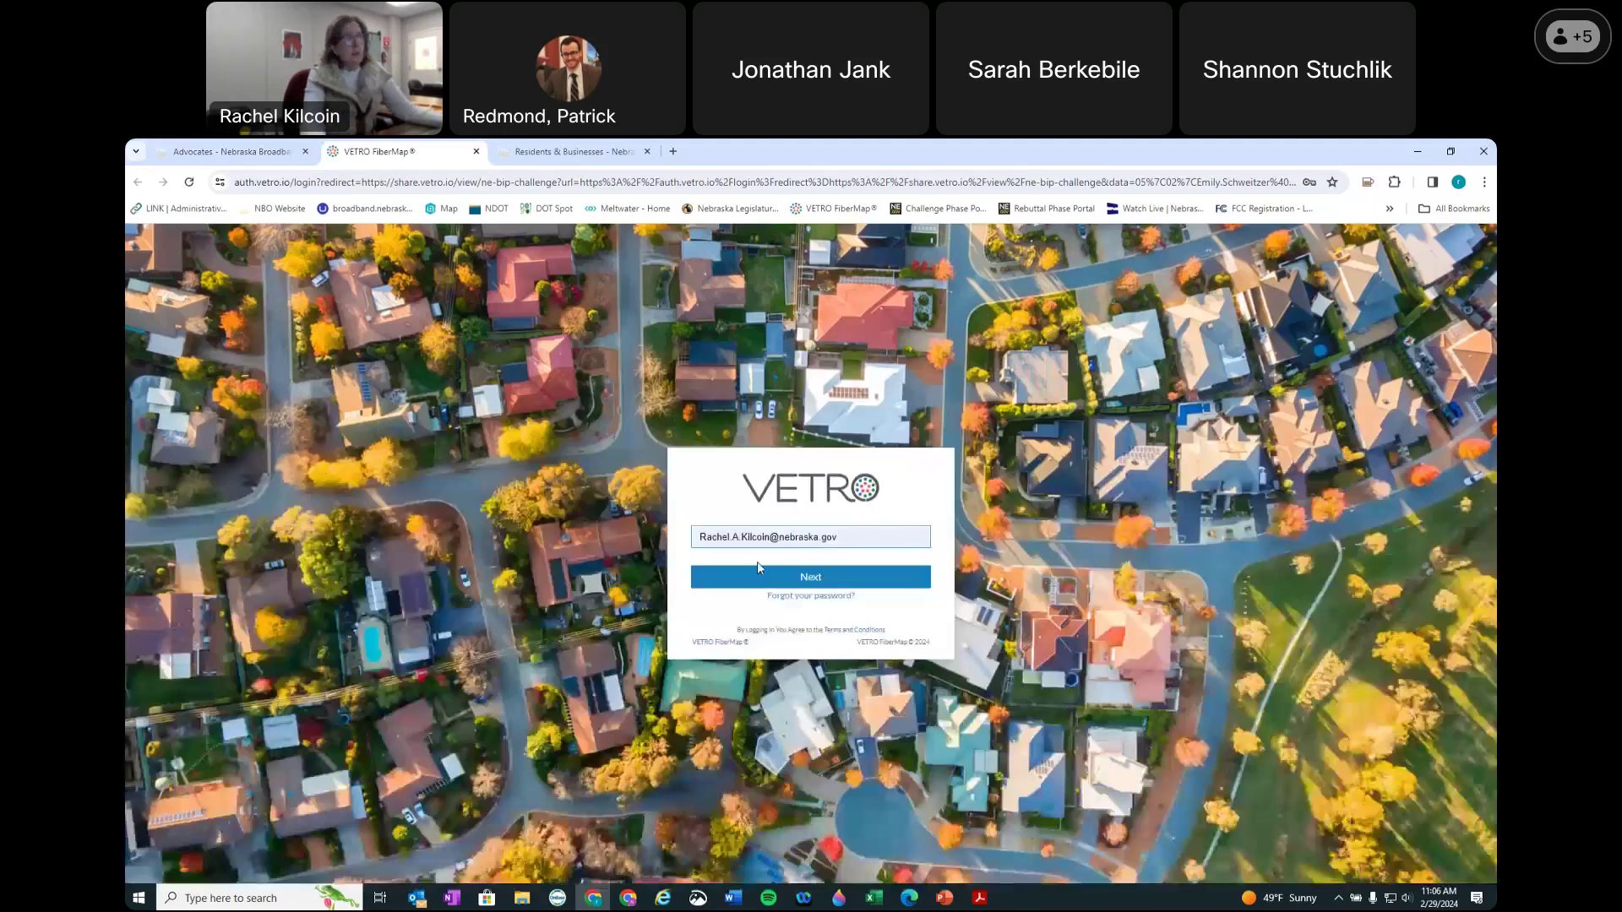
click(821, 578)
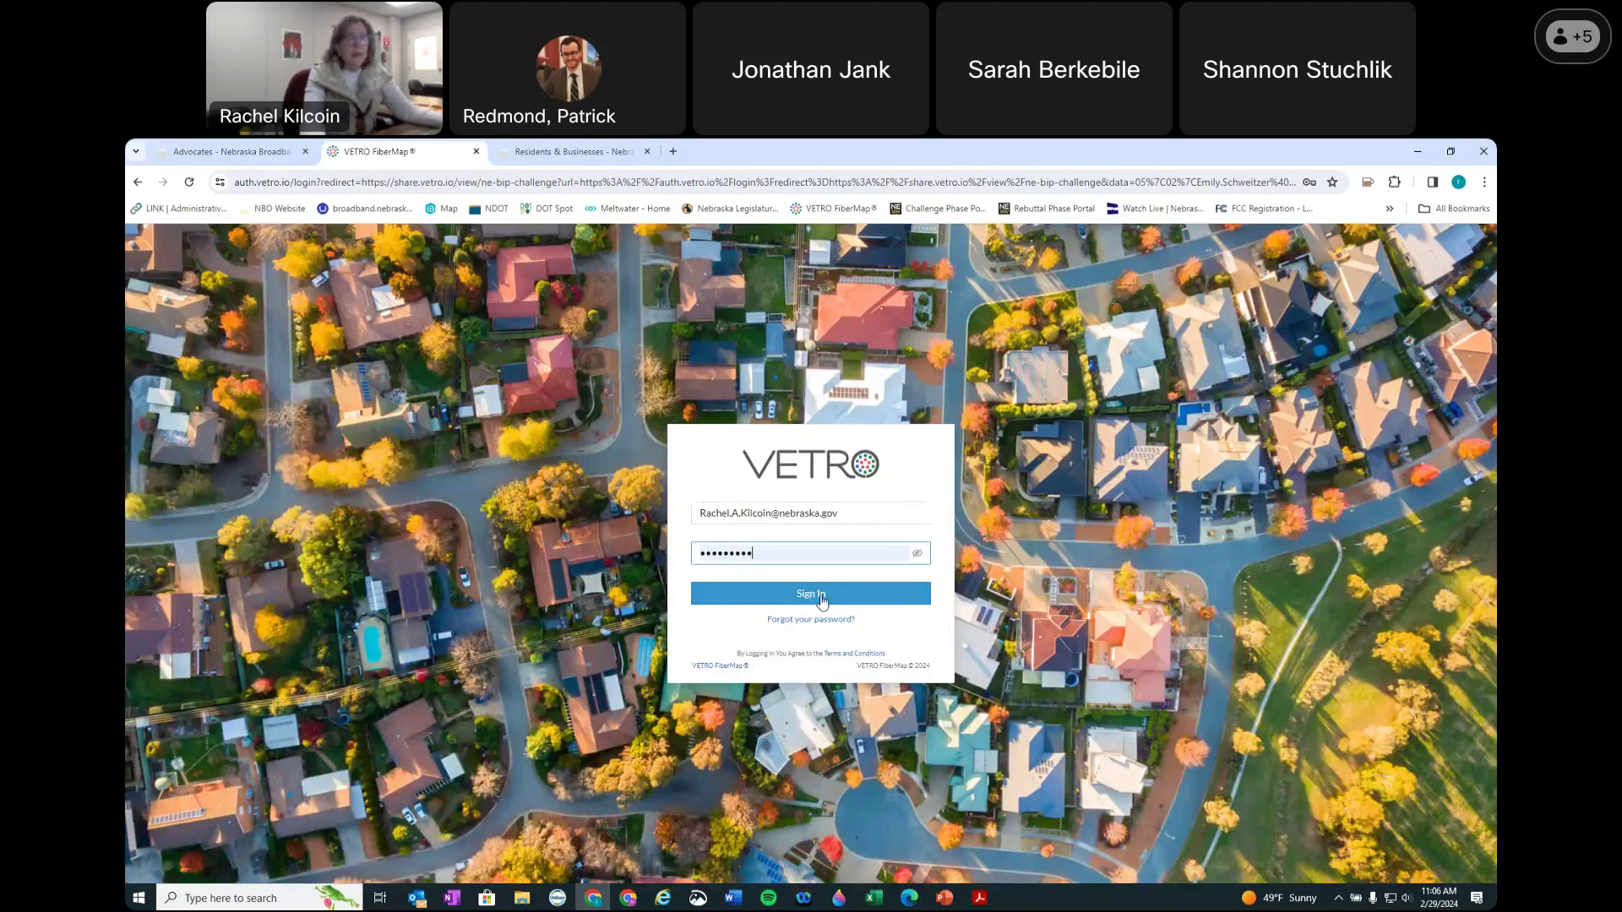
click(820, 596)
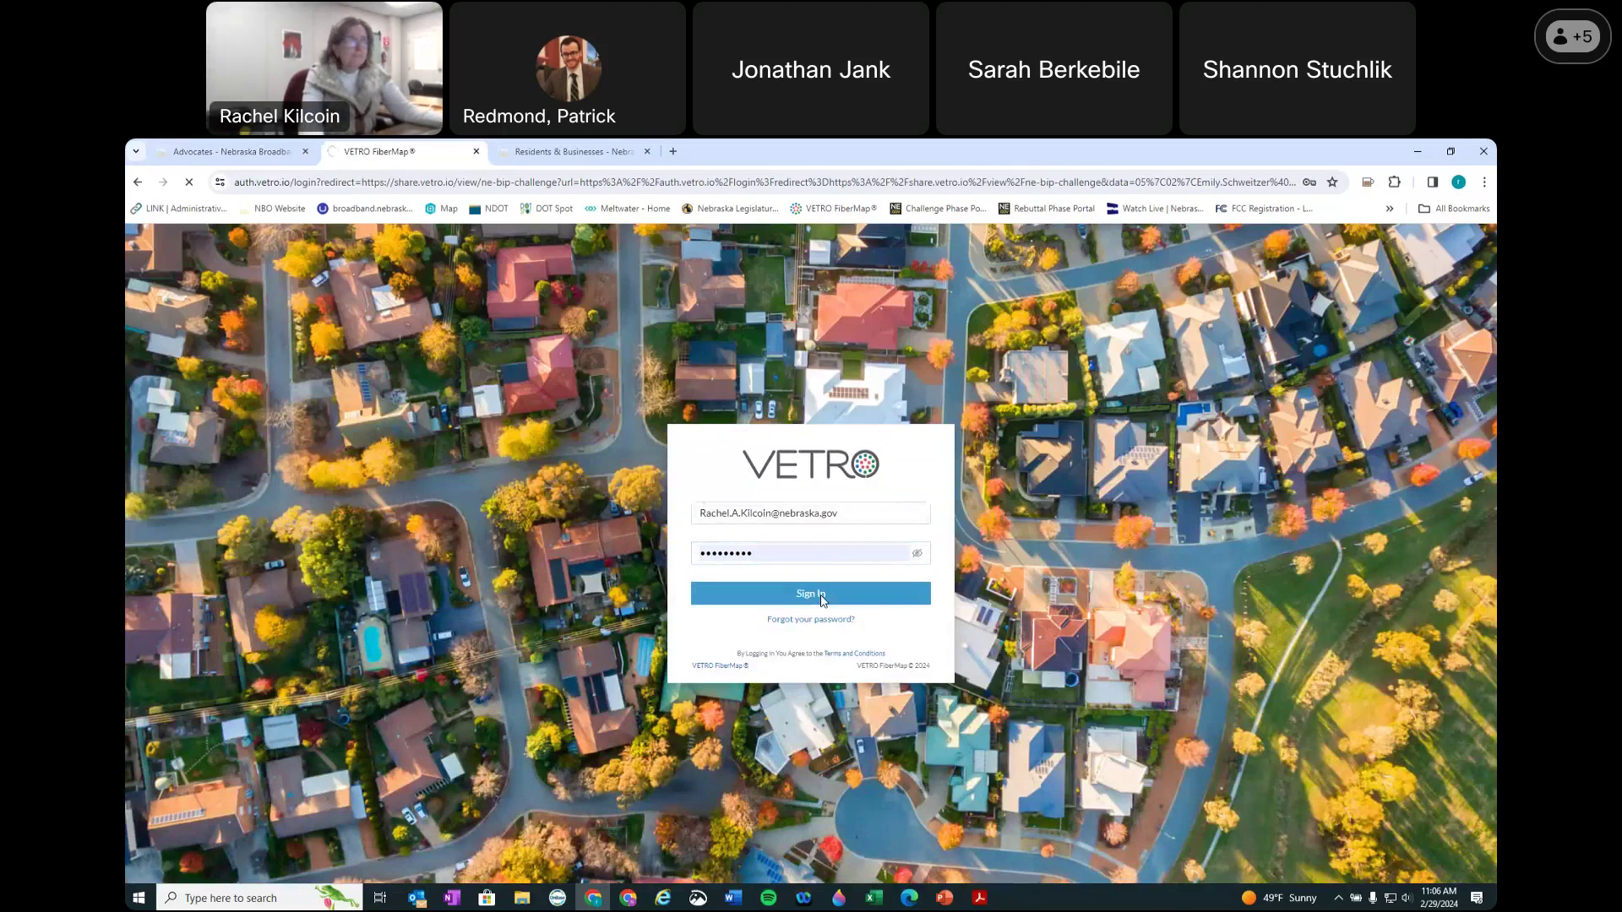
click(822, 594)
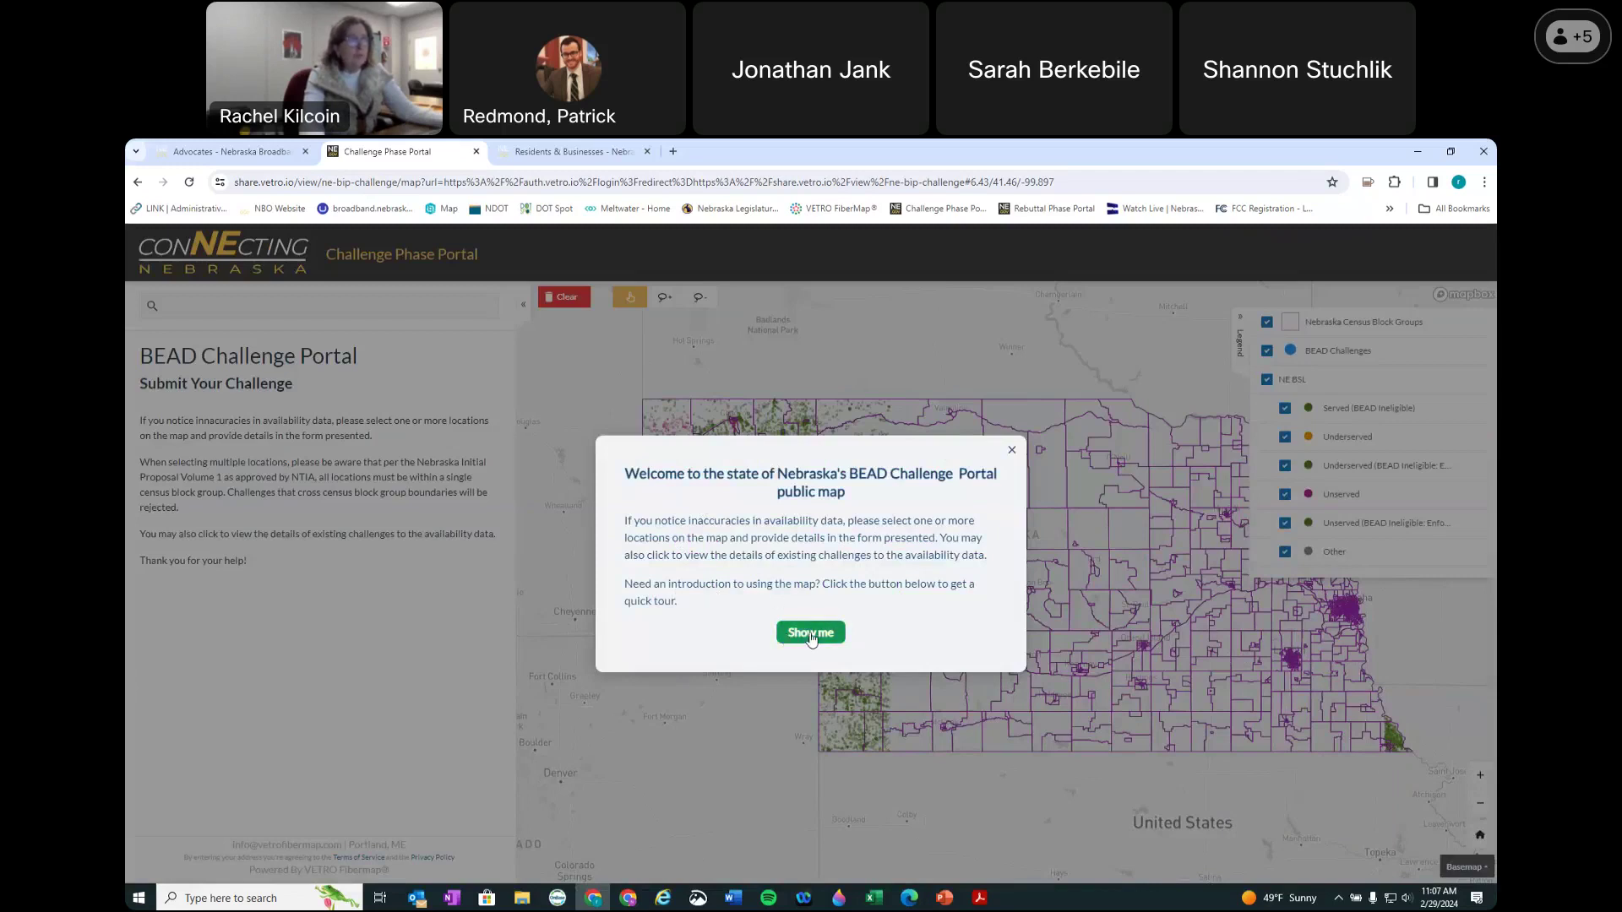
click(1011, 452)
drag(1026, 543, 971, 560)
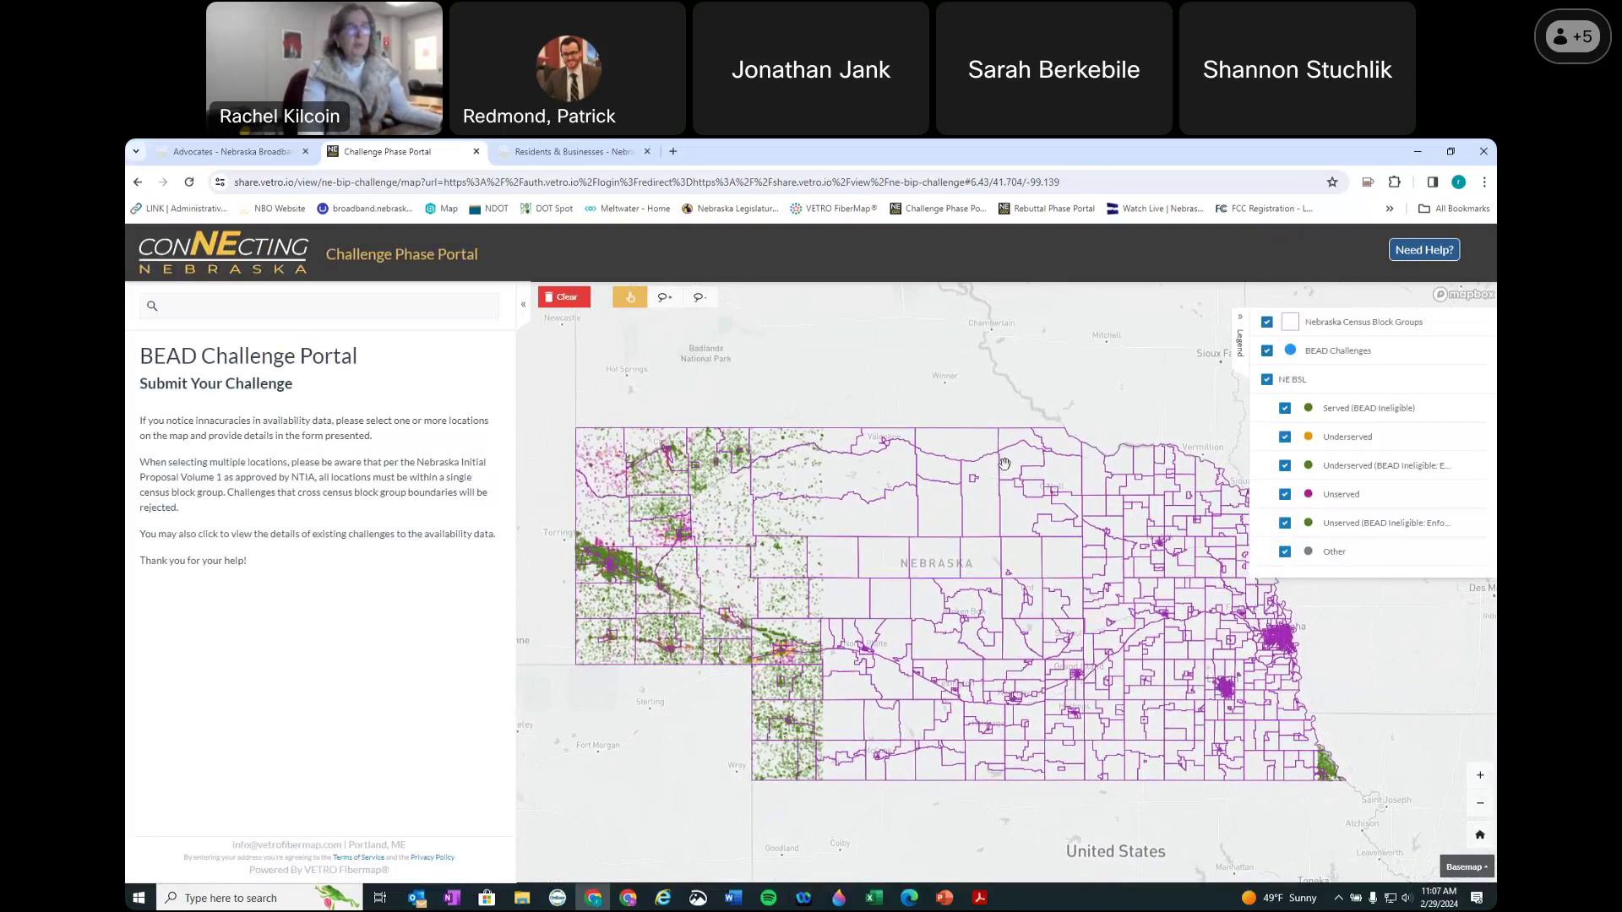
click(236, 314)
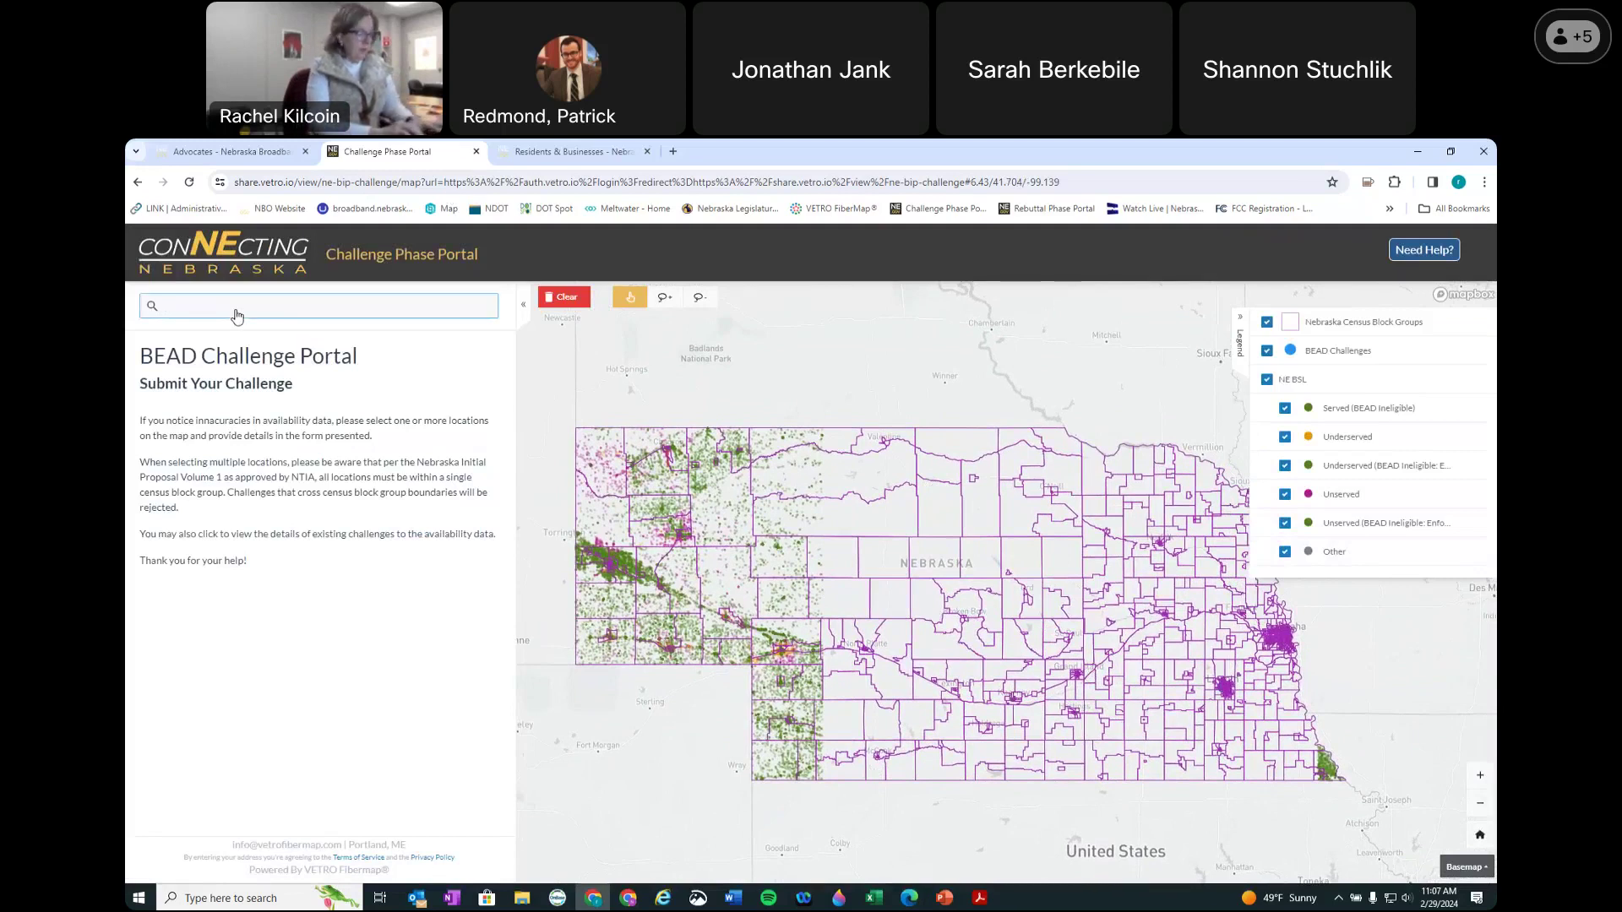
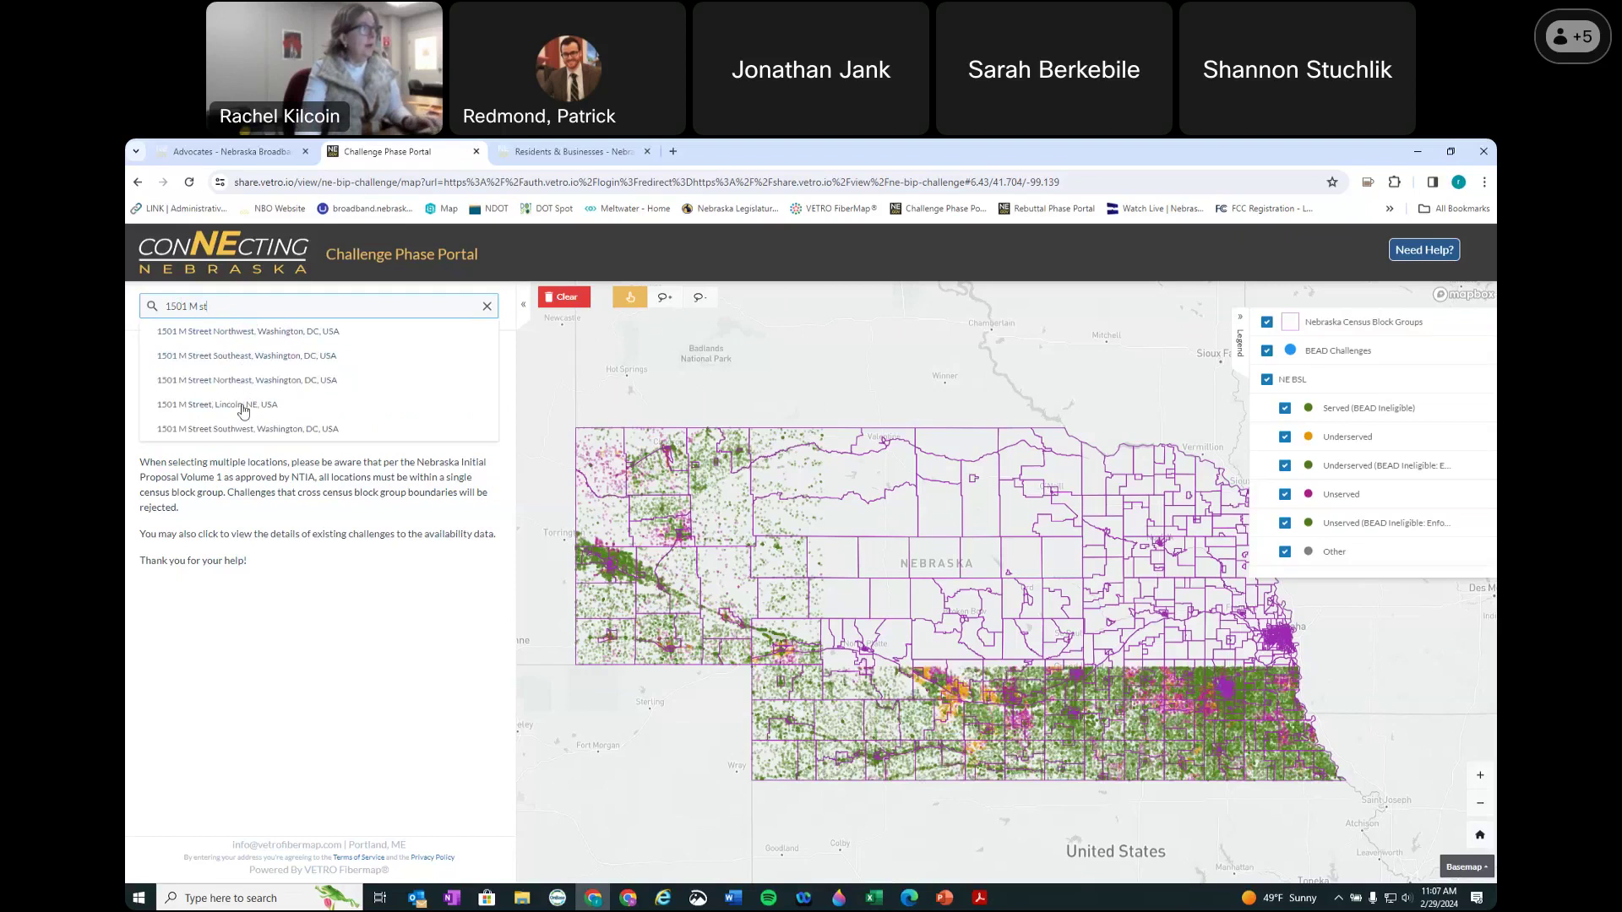
click(243, 411)
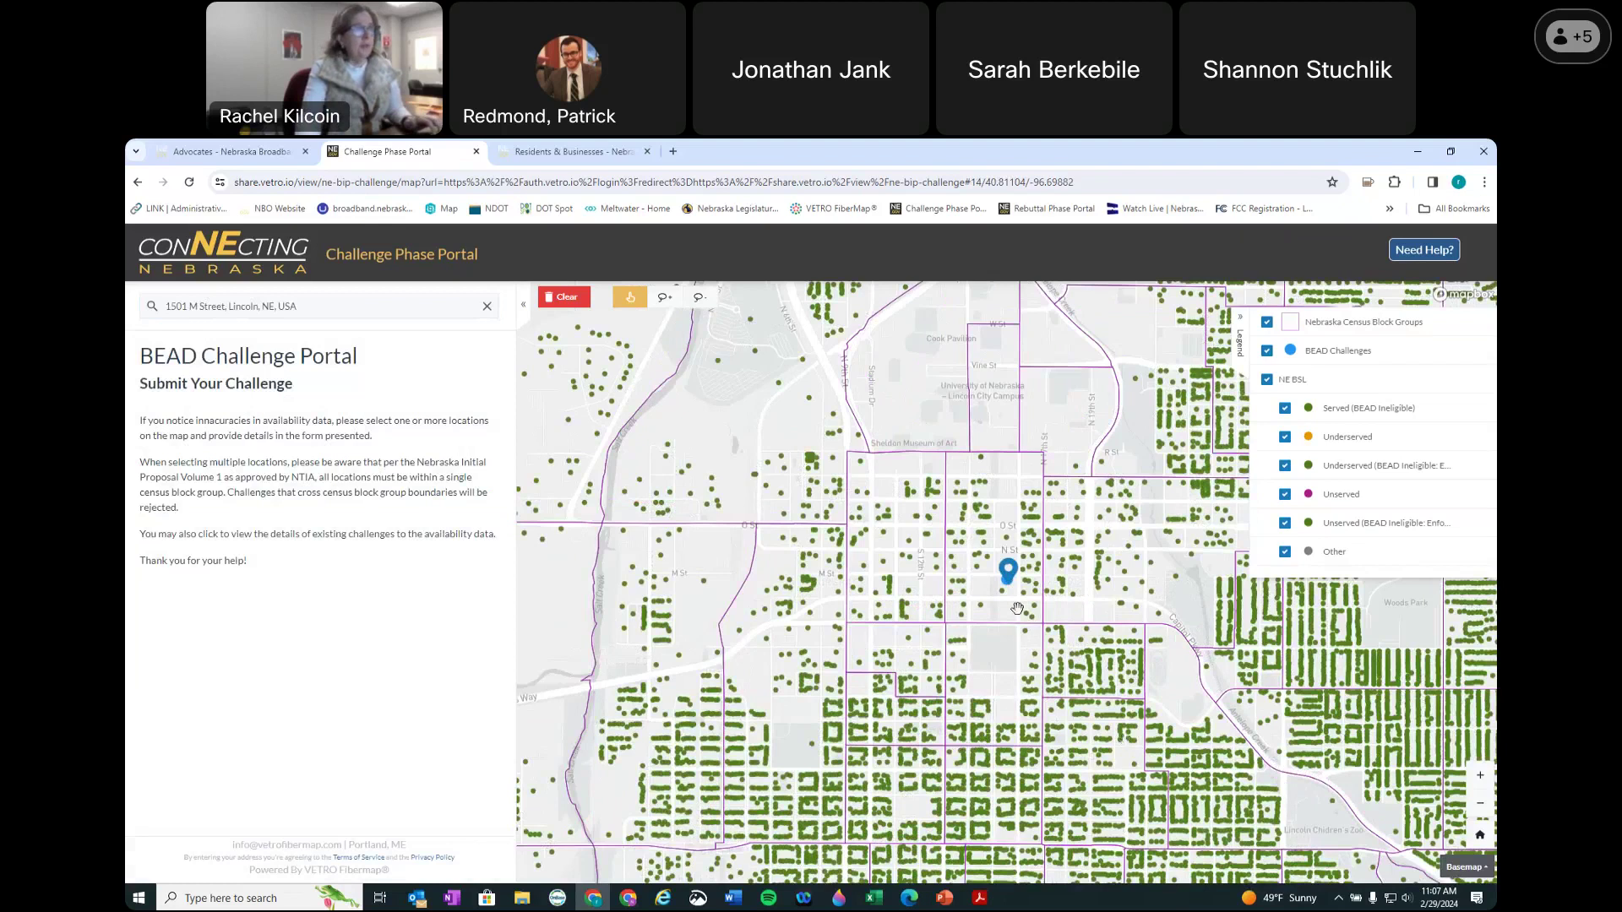
scroll(1017, 608, up, 1)
scroll(1017, 608, up, 4)
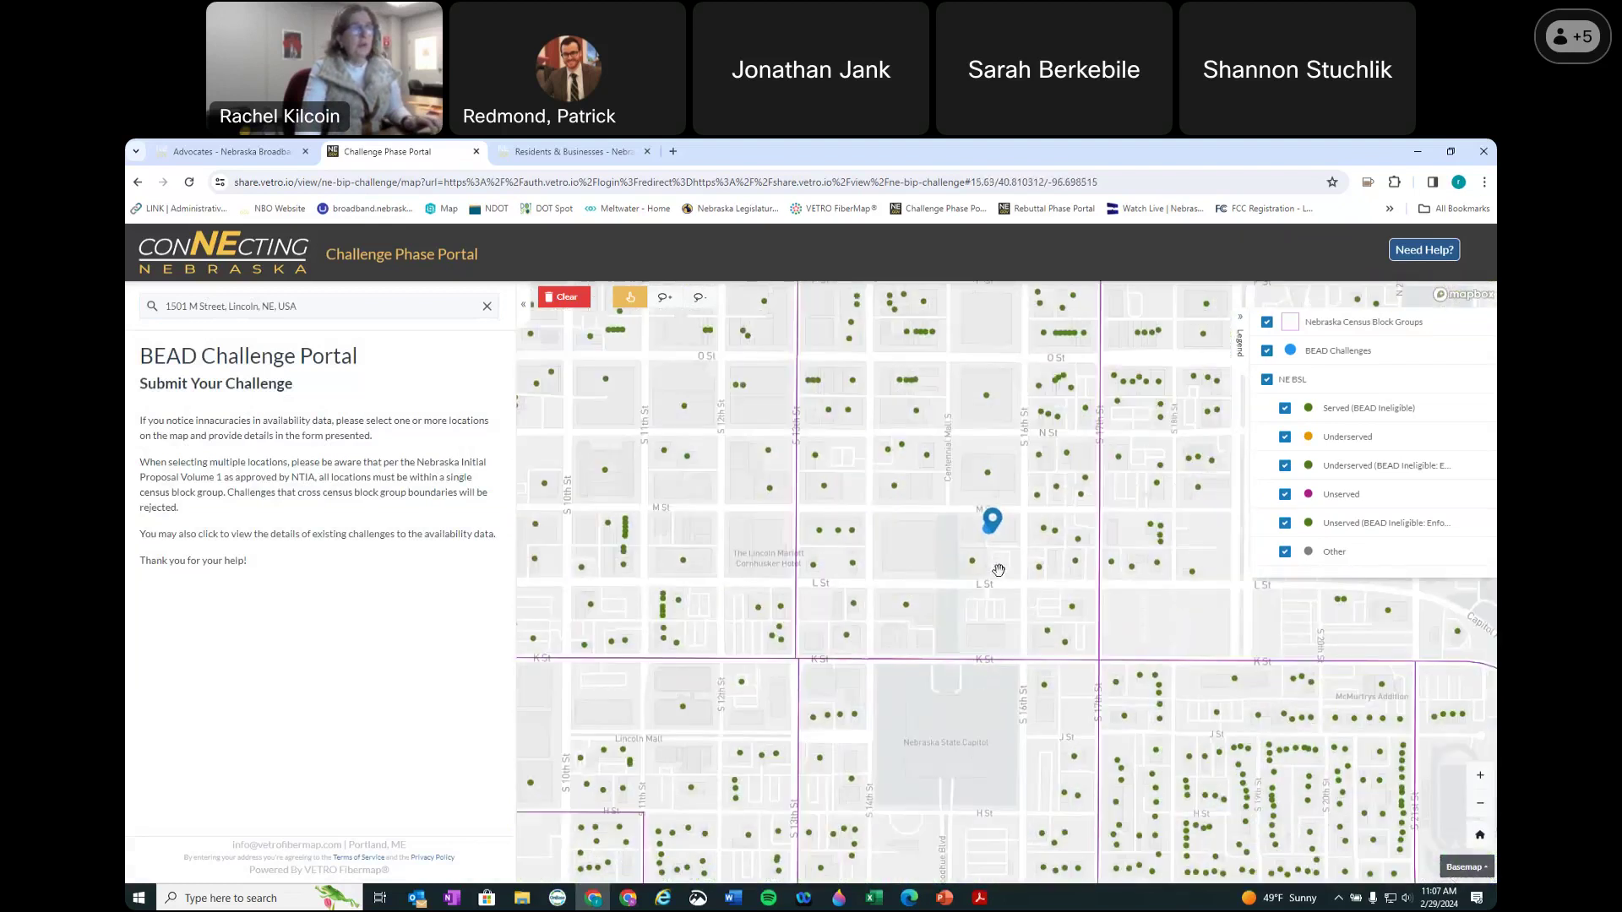
scroll(998, 570, up, 1)
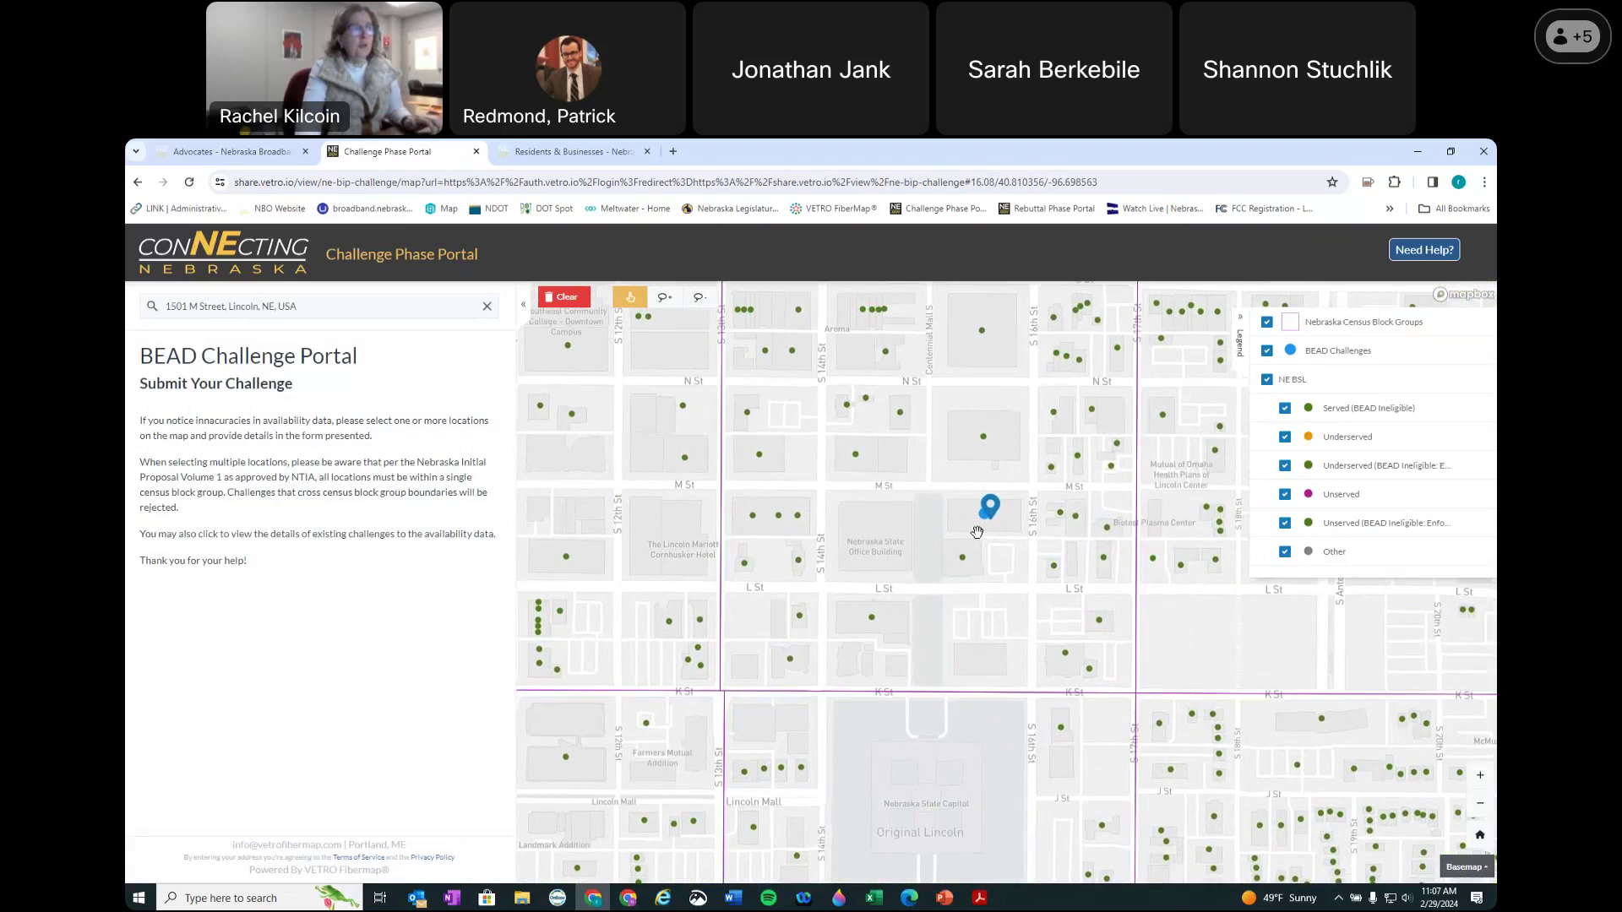
click(984, 514)
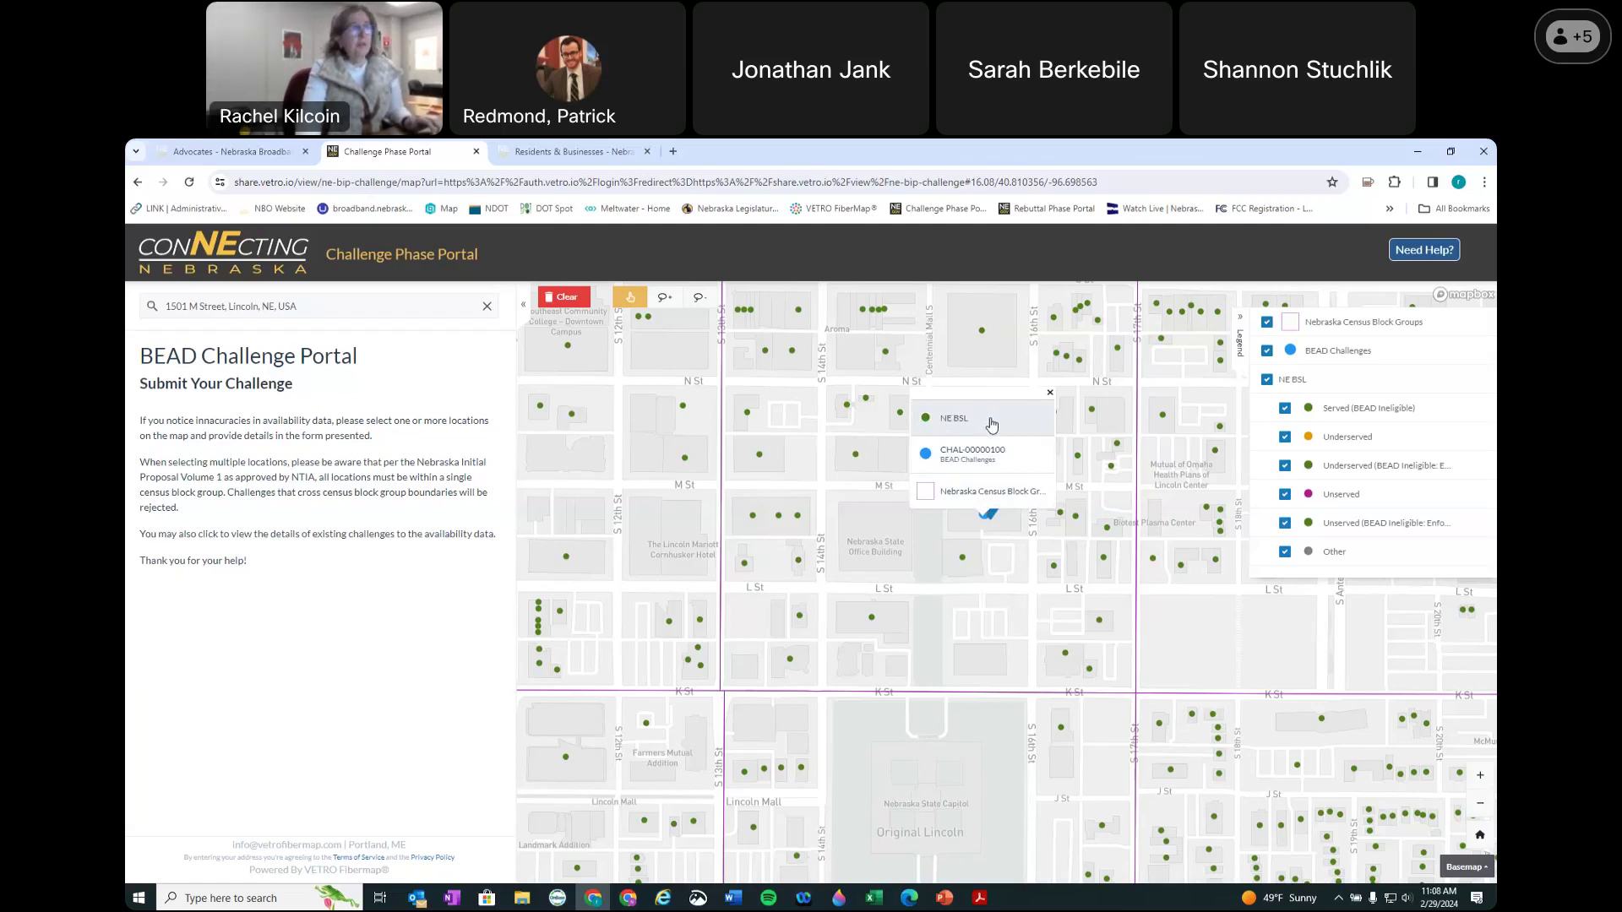
click(991, 424)
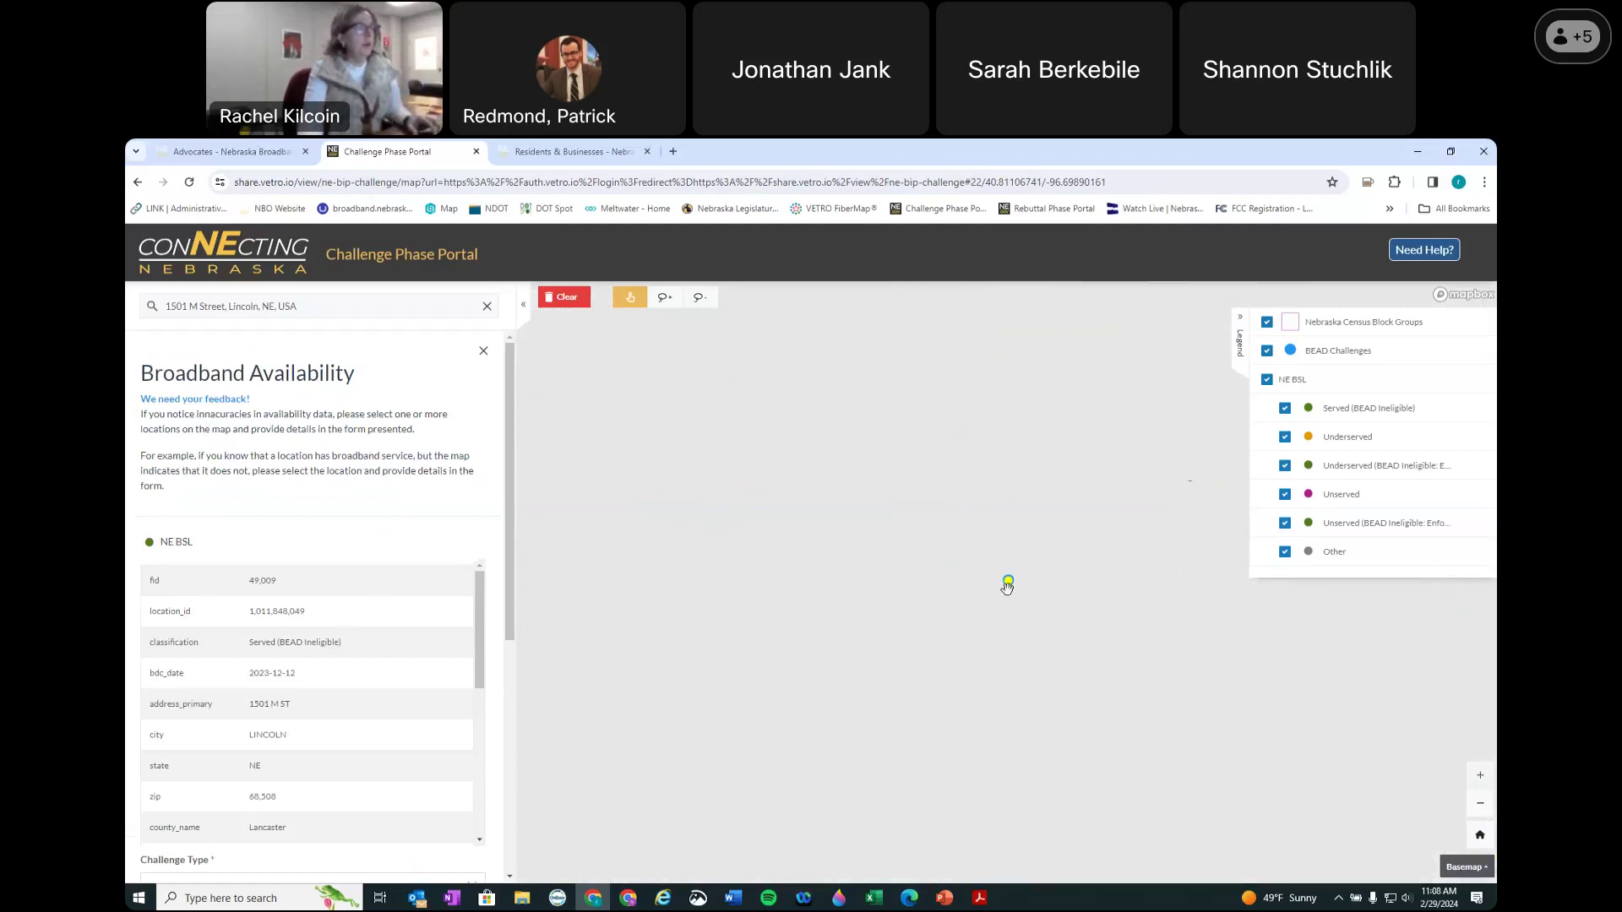
scroll(375, 550, down, 2)
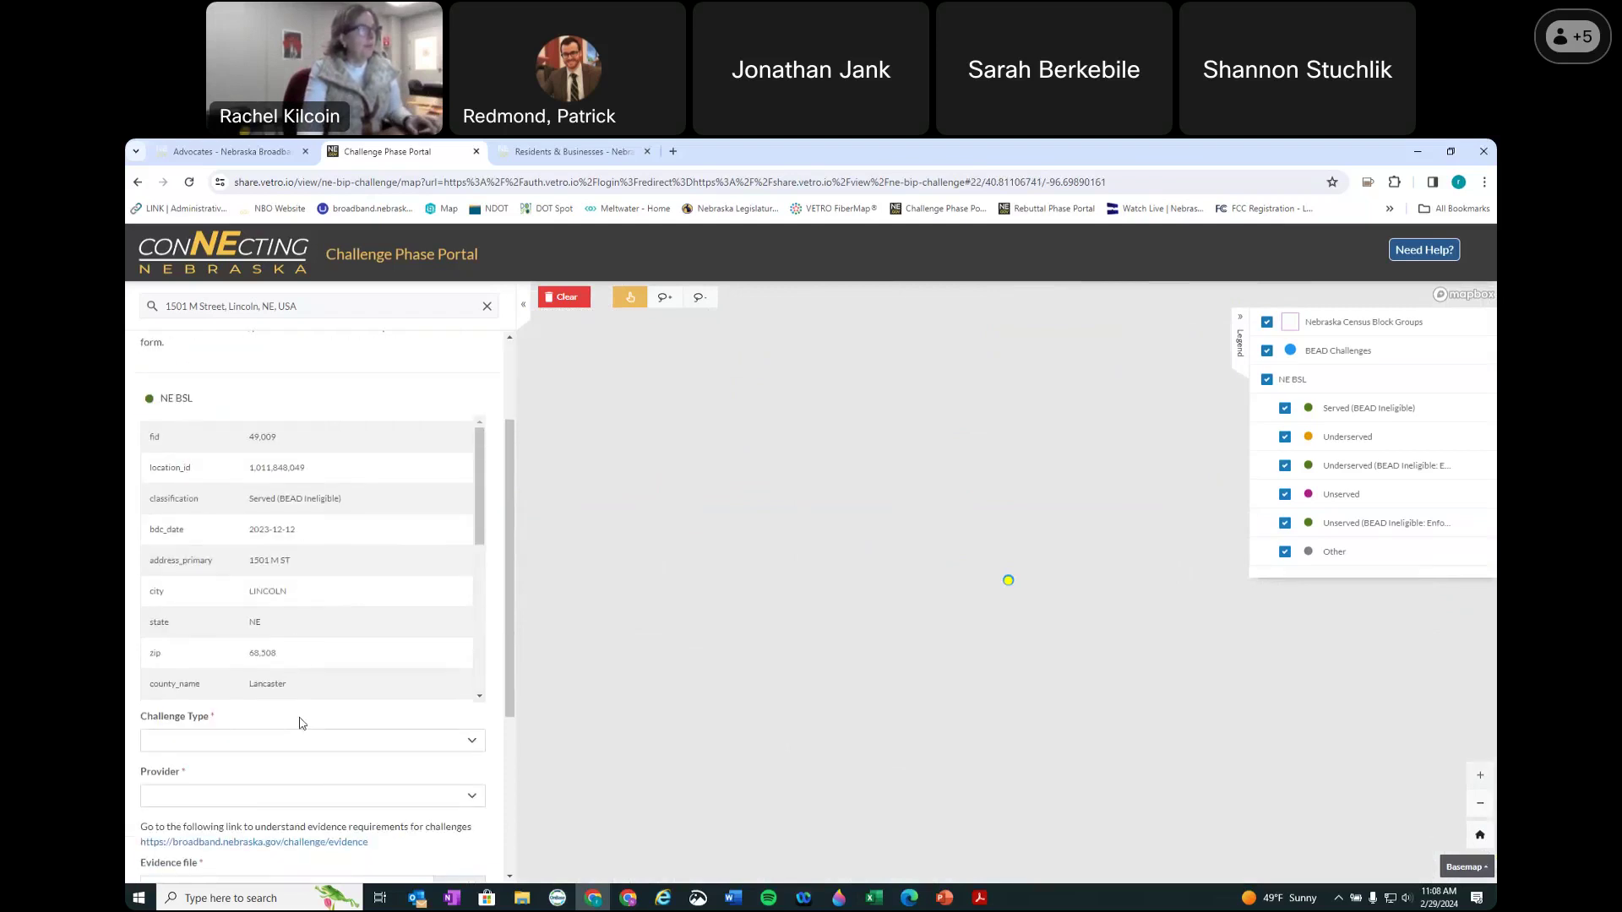
scroll(319, 602, up, 1)
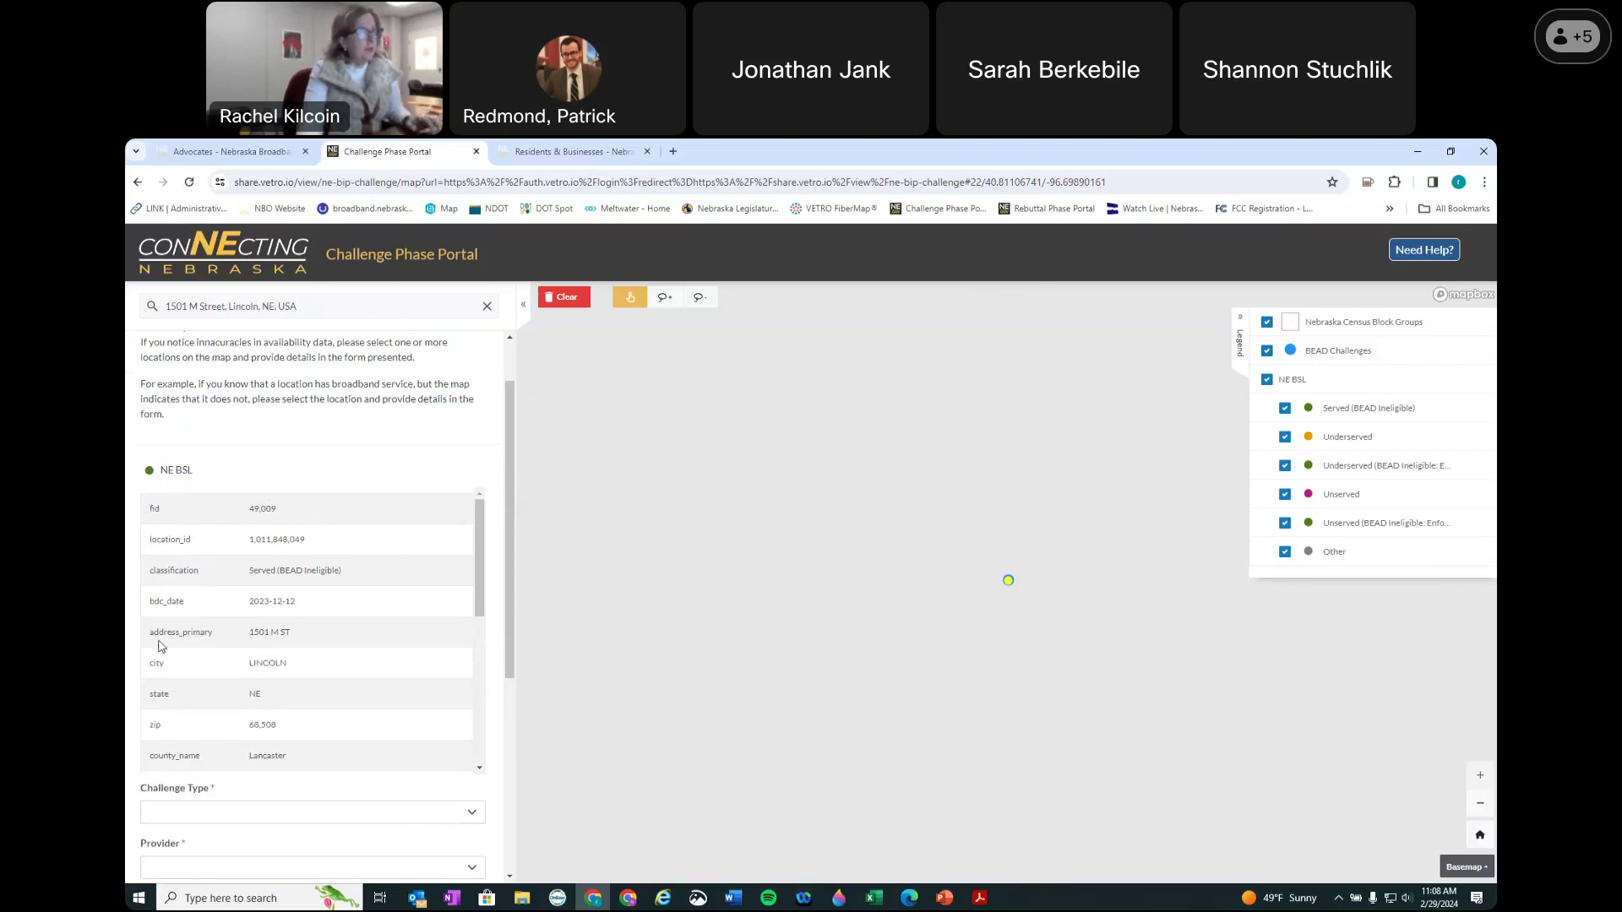
drag(300, 640, 300, 639)
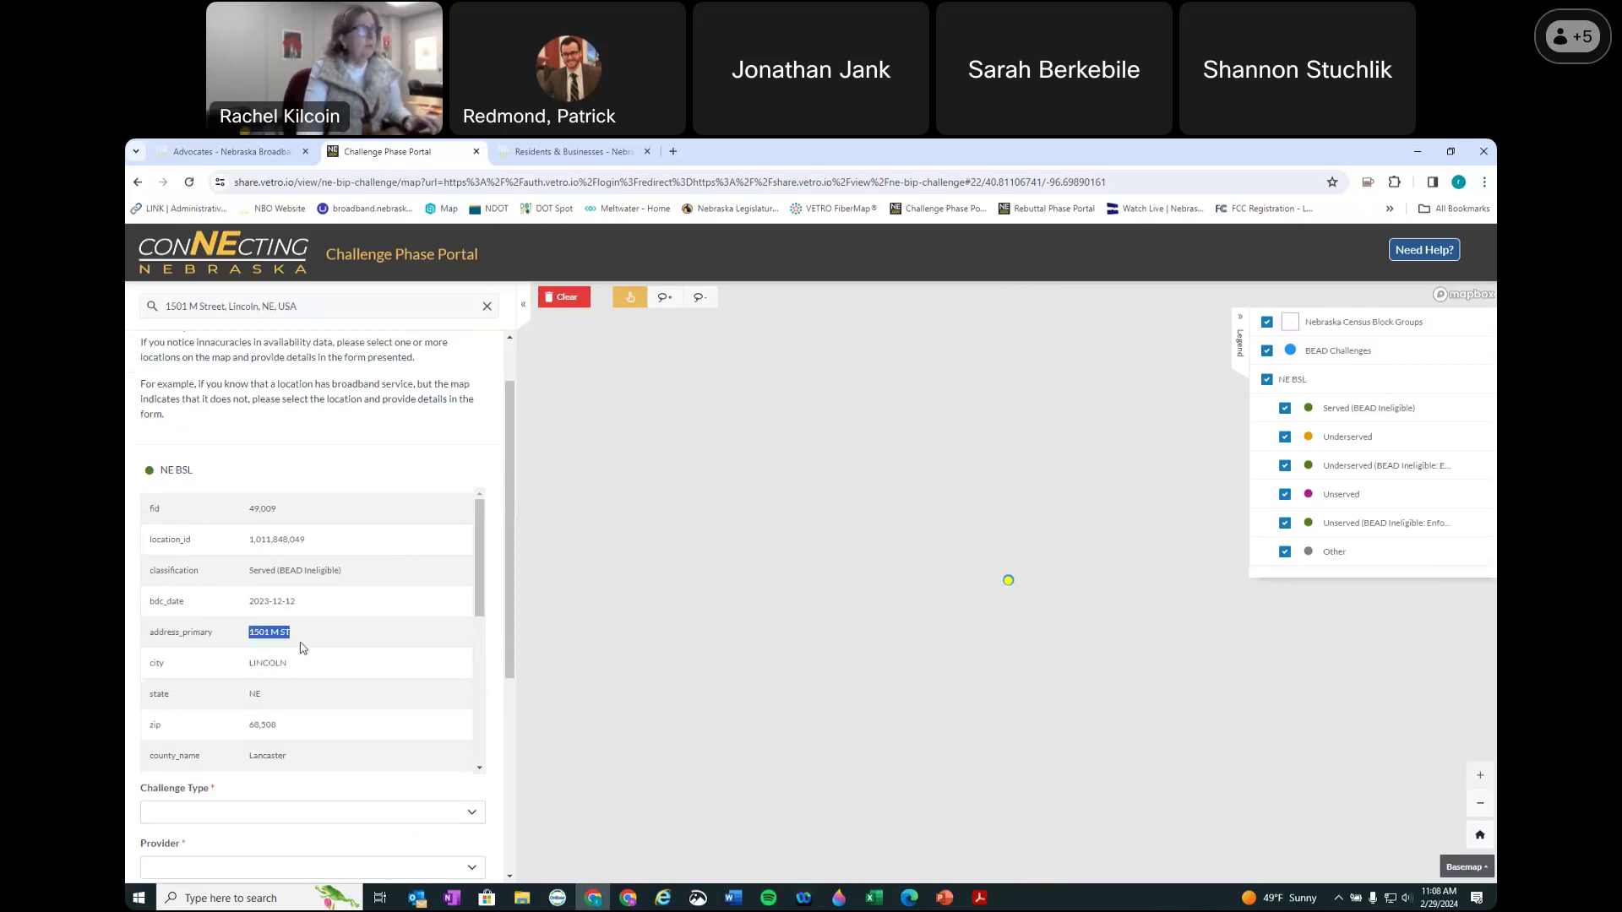
scroll(300, 642, down, 1)
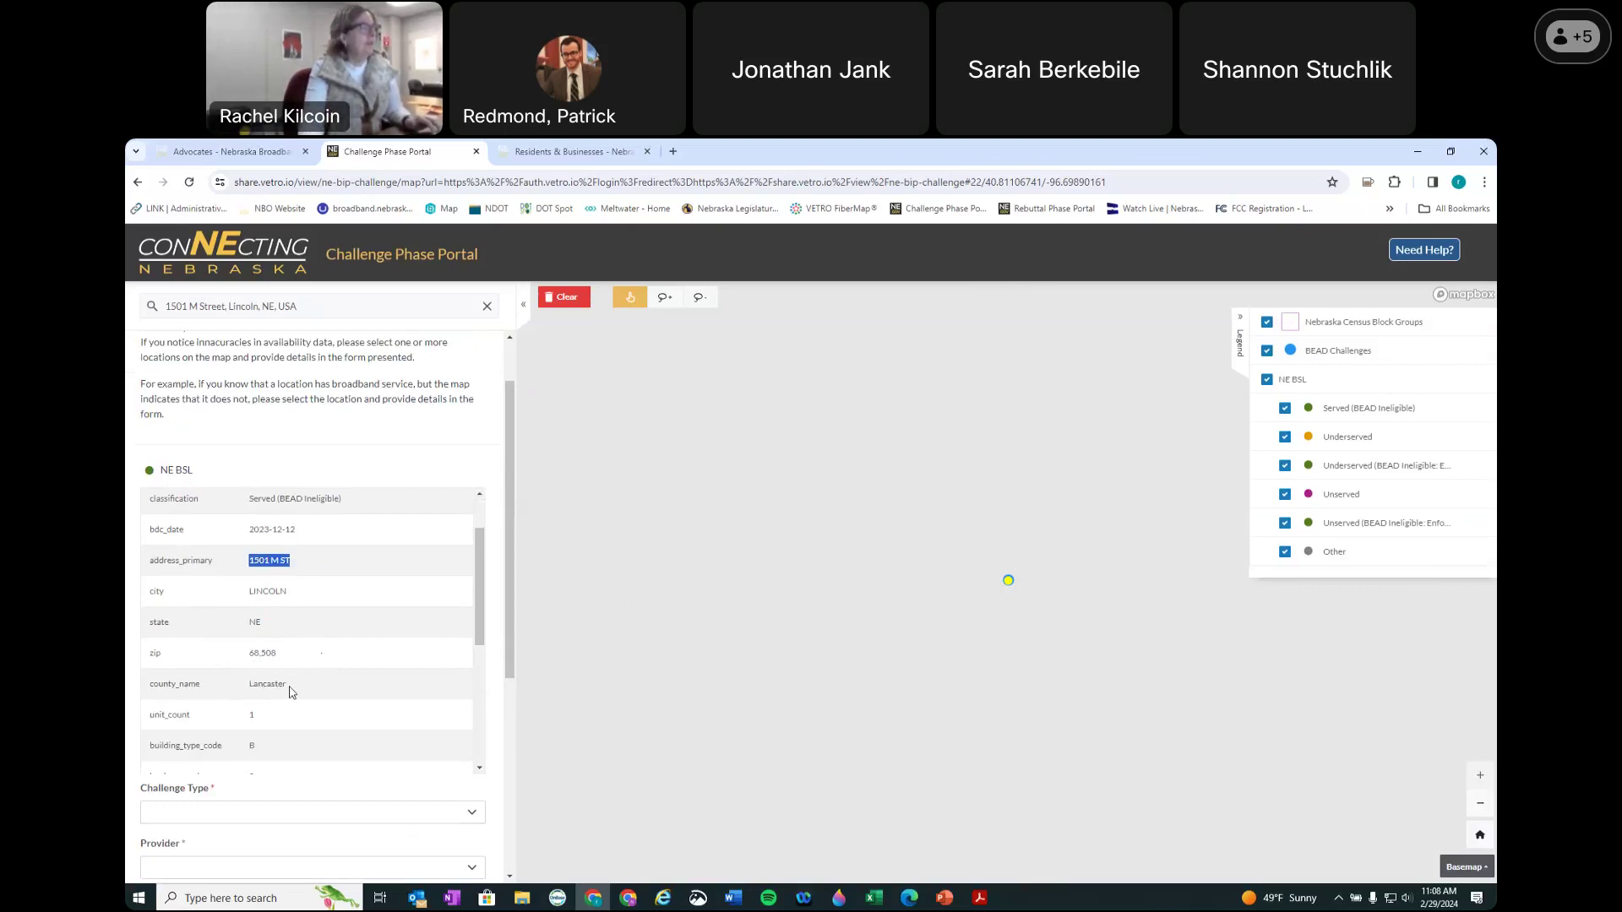
scroll(258, 739, down, 3)
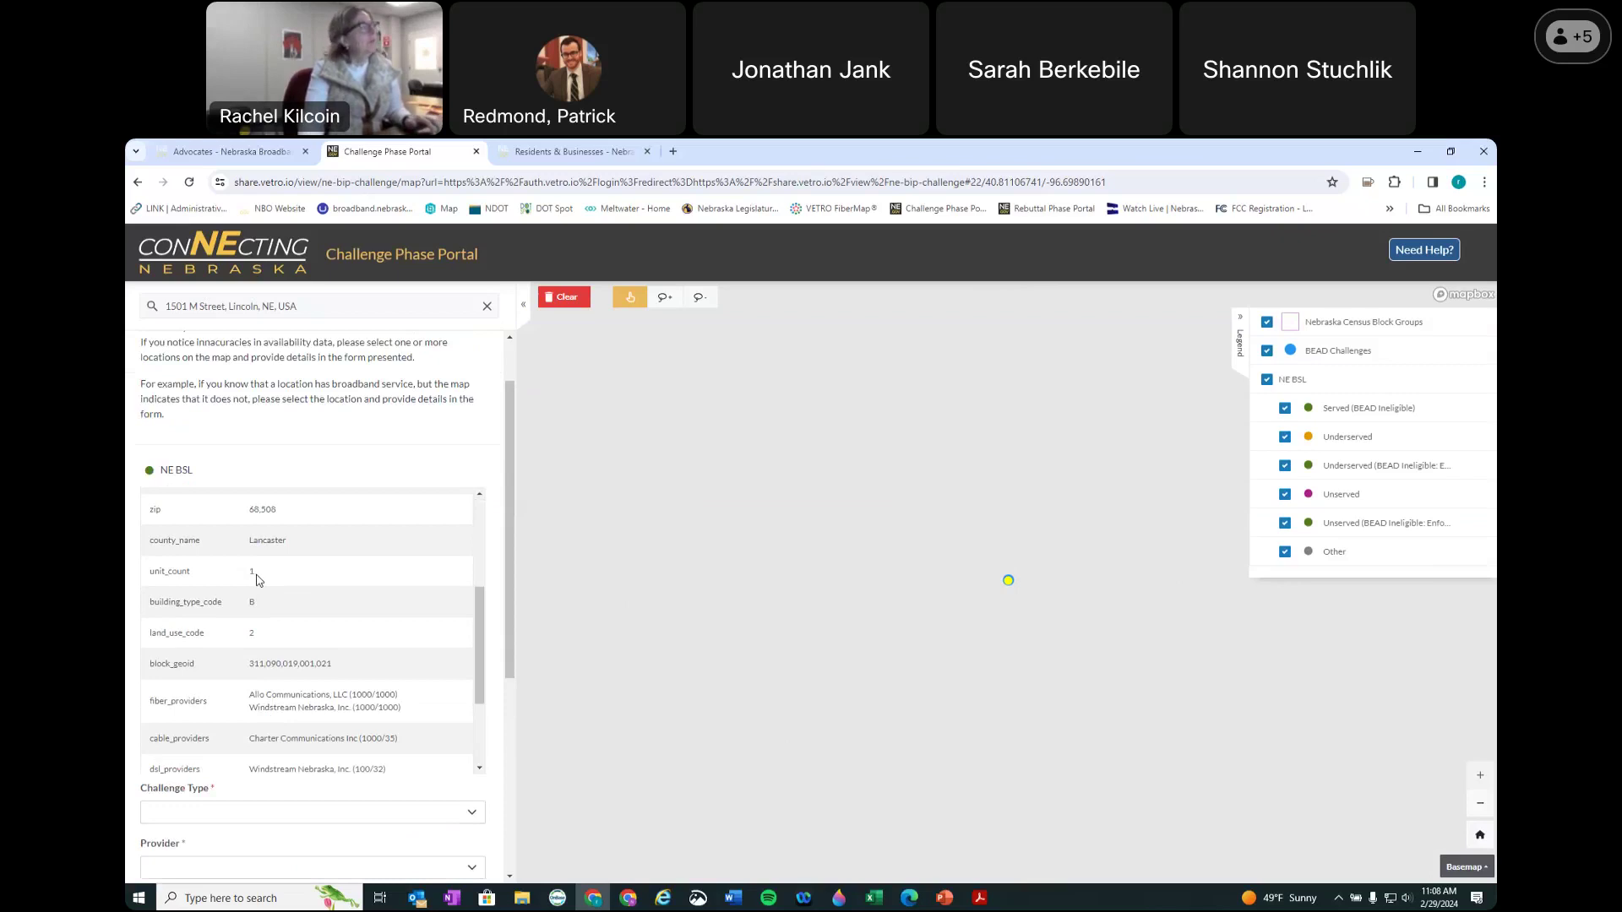
scroll(262, 676, down, 3)
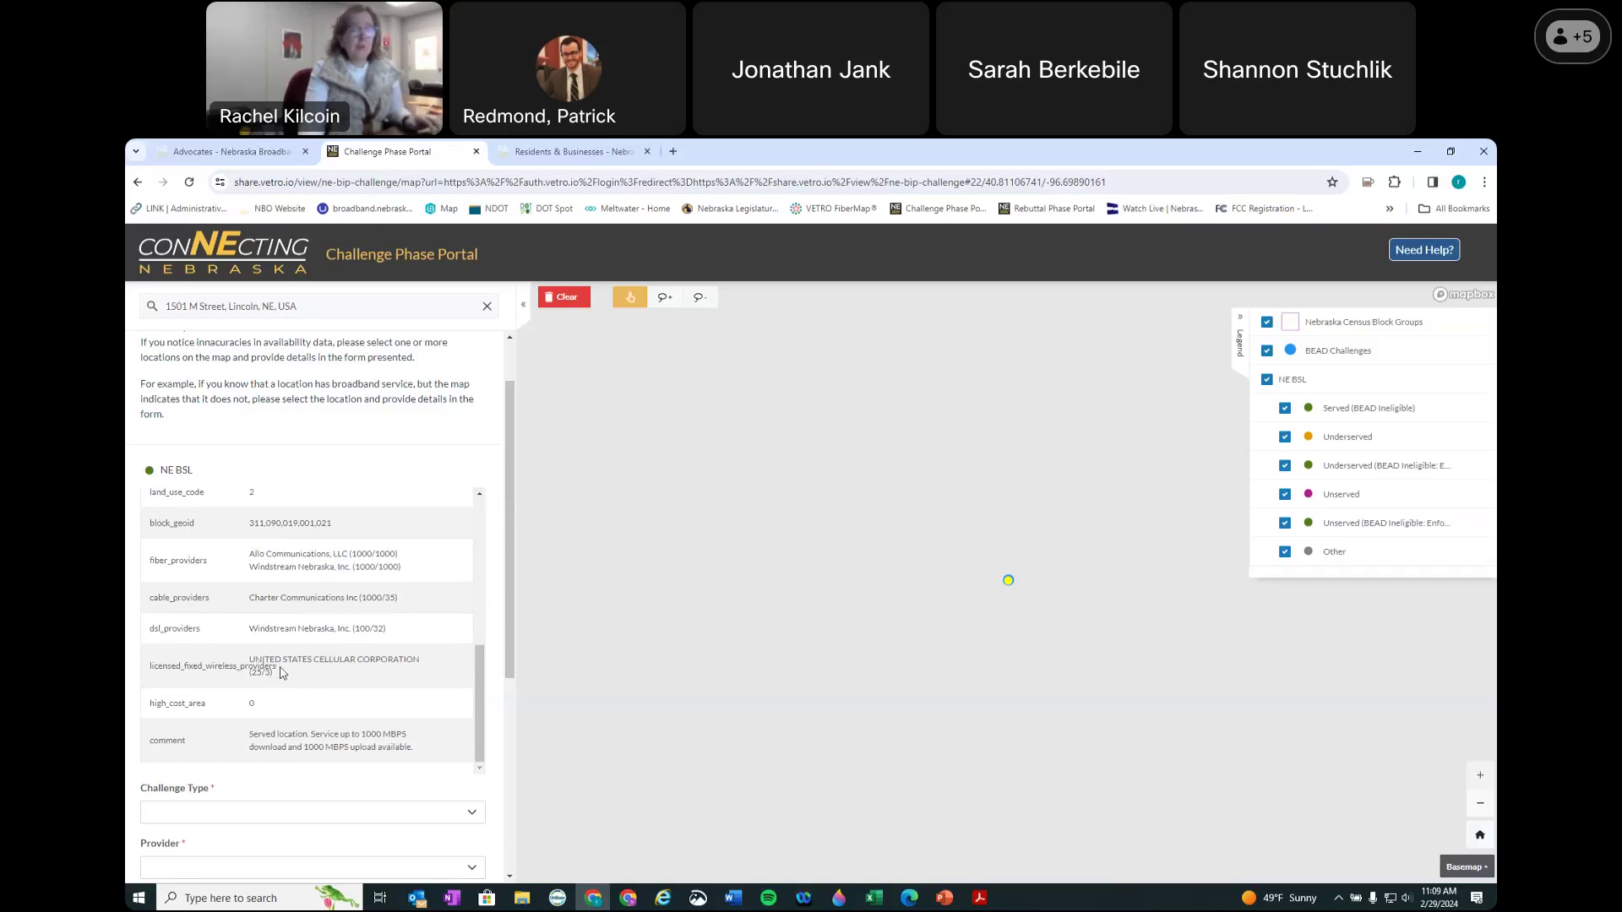
scroll(248, 809, down, 1)
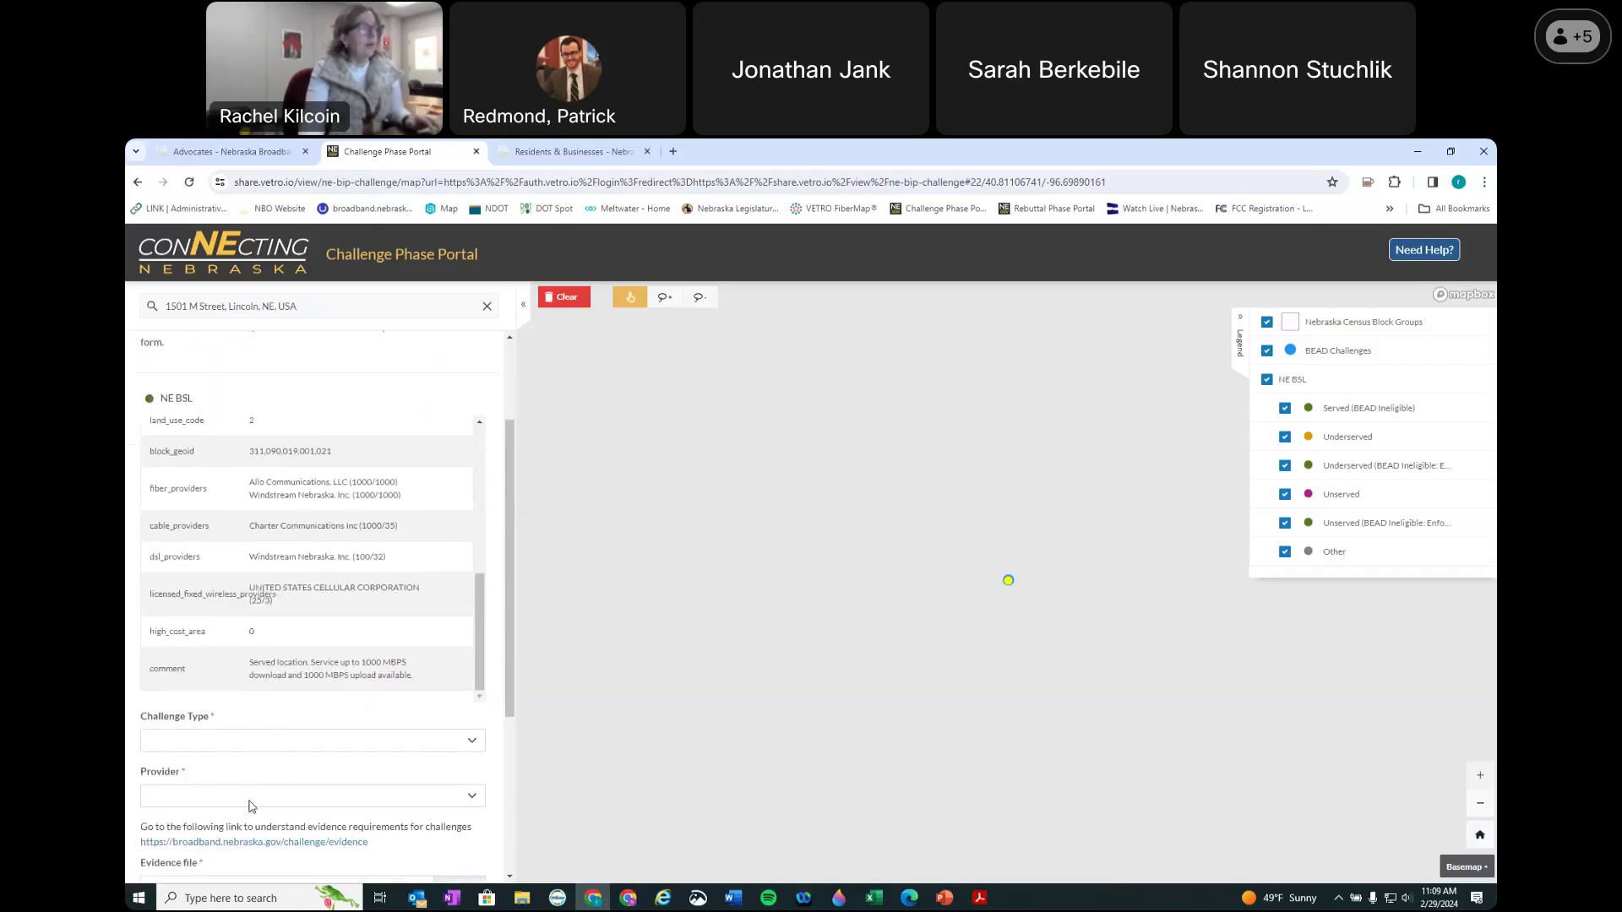
Step: Show the Challenge Type options, from Availability, Speed and Latency to Location is not a CAI
click(256, 744)
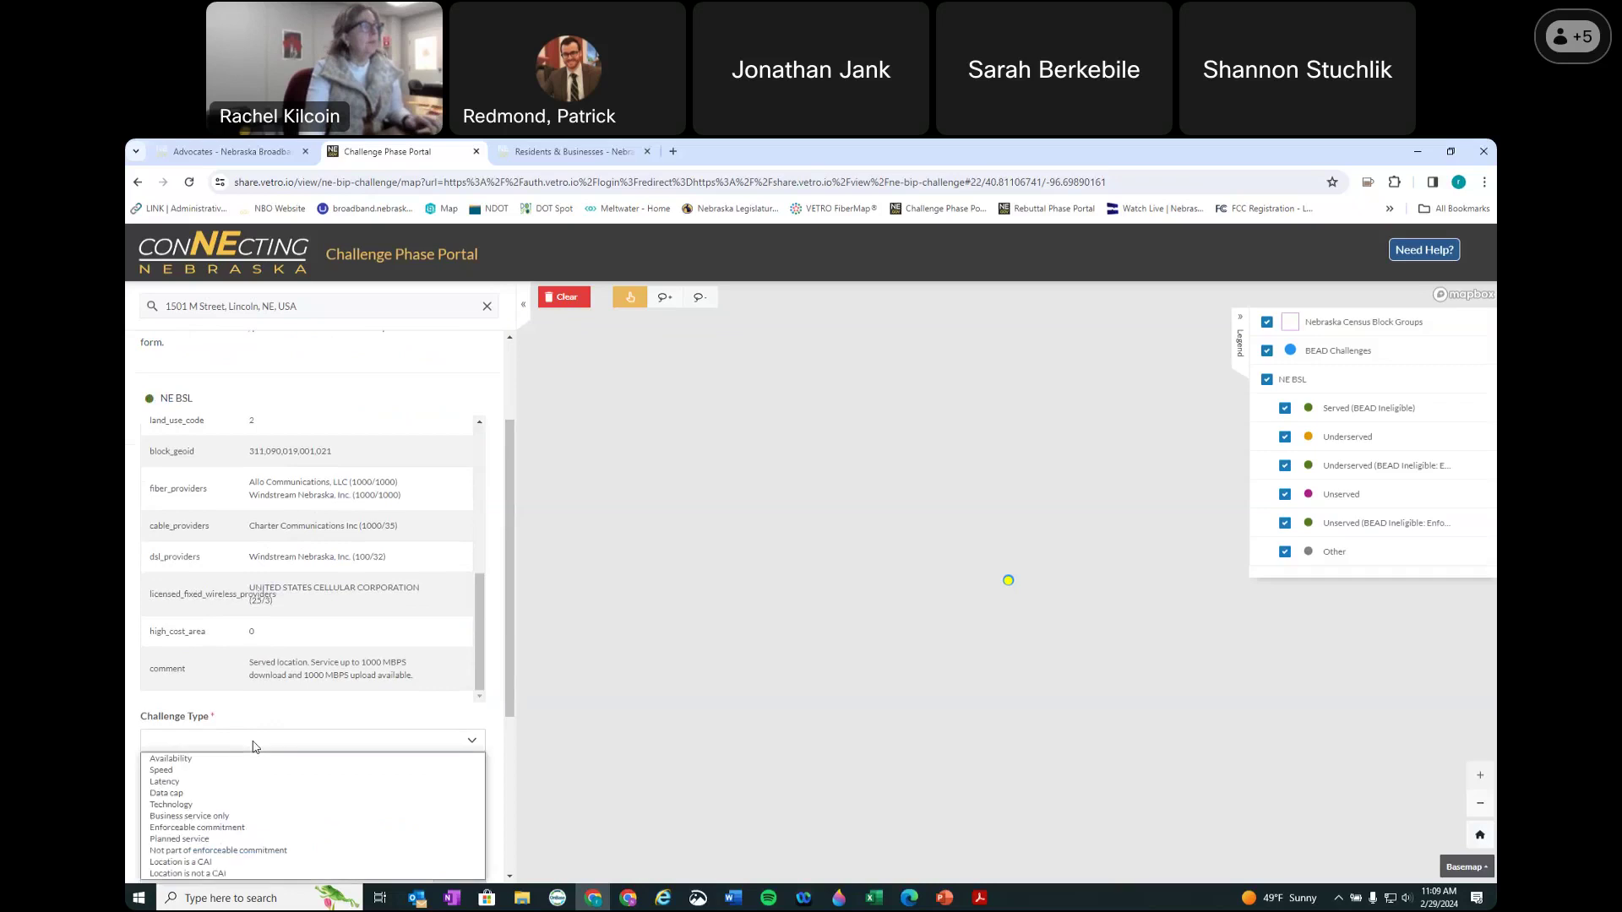
scroll(256, 747, down, 1)
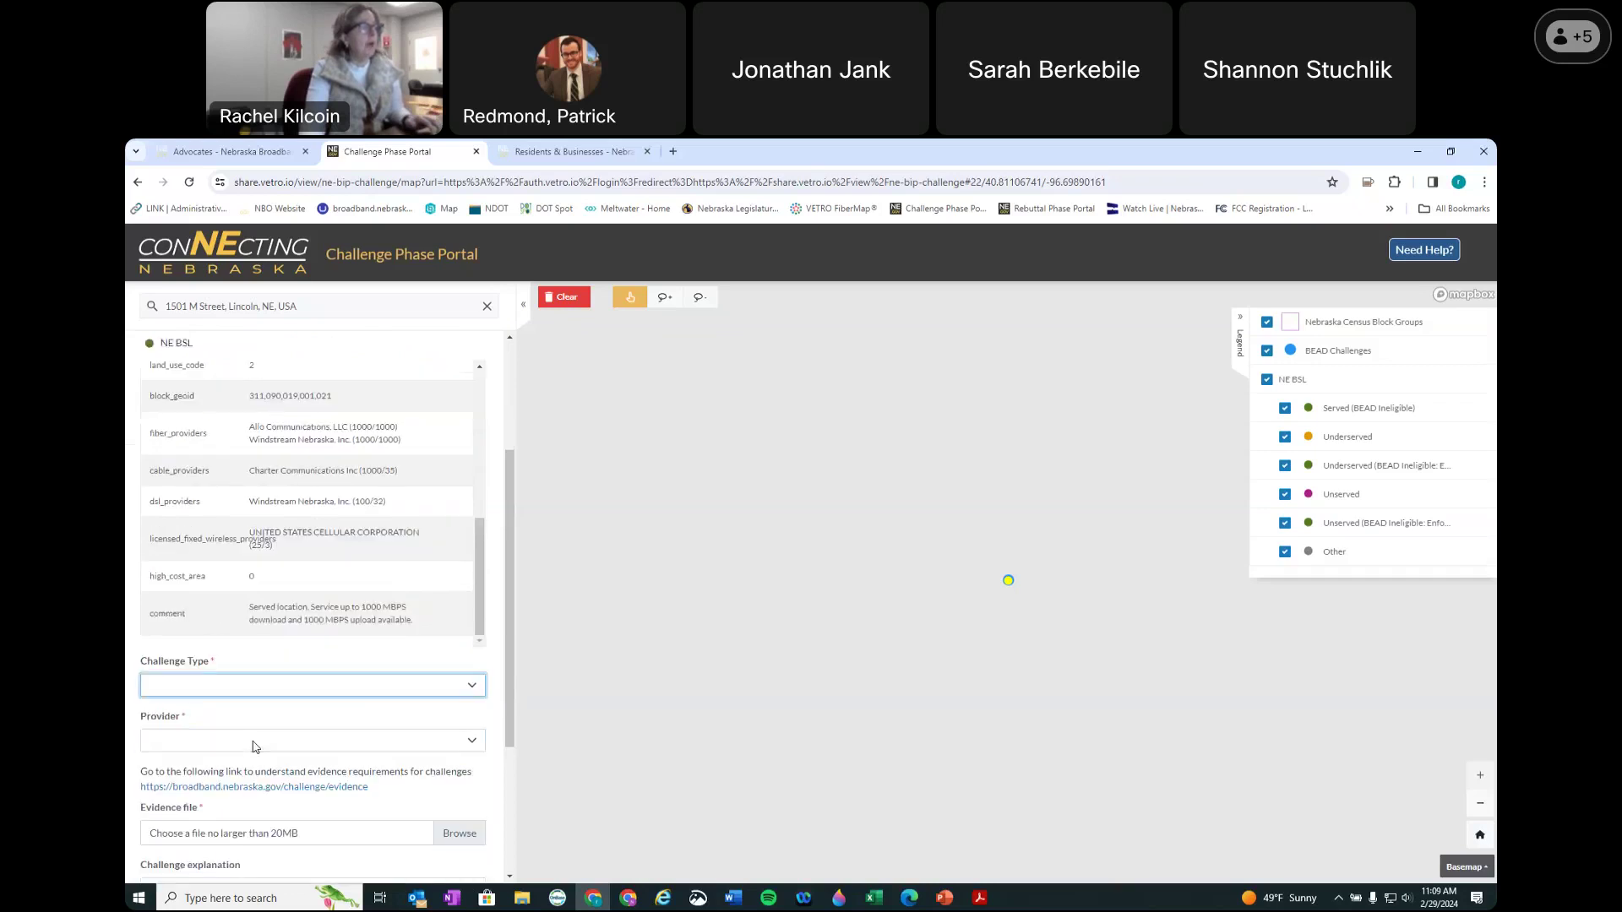
click(218, 674)
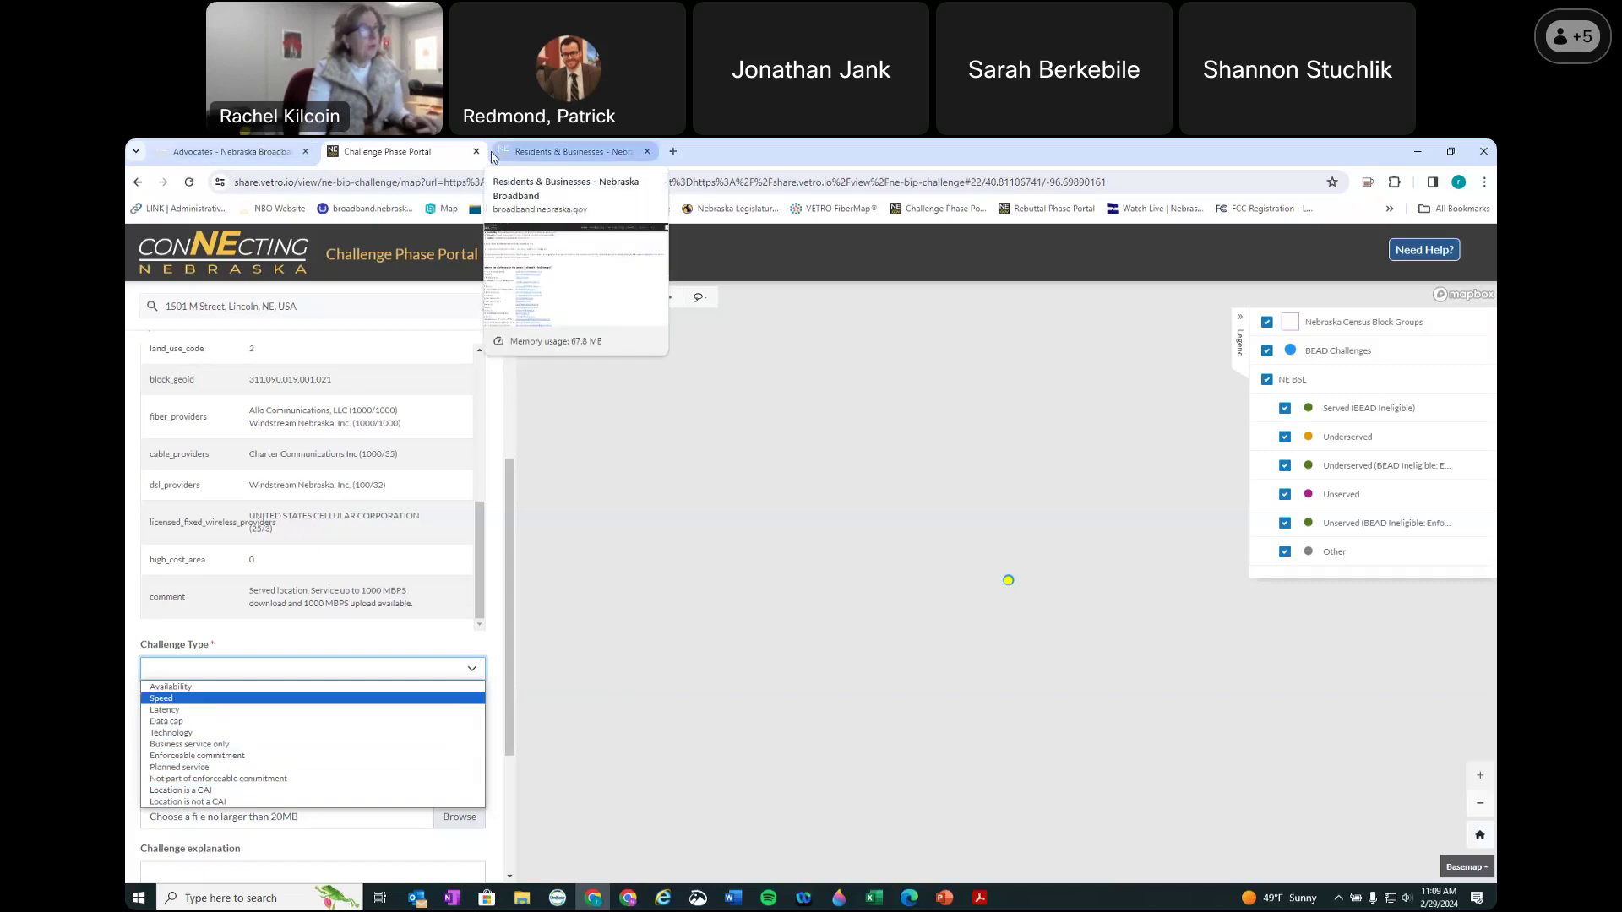
Step: Go back to the Nebraska Broadband site and open the Challenge Types reference page
click(224, 152)
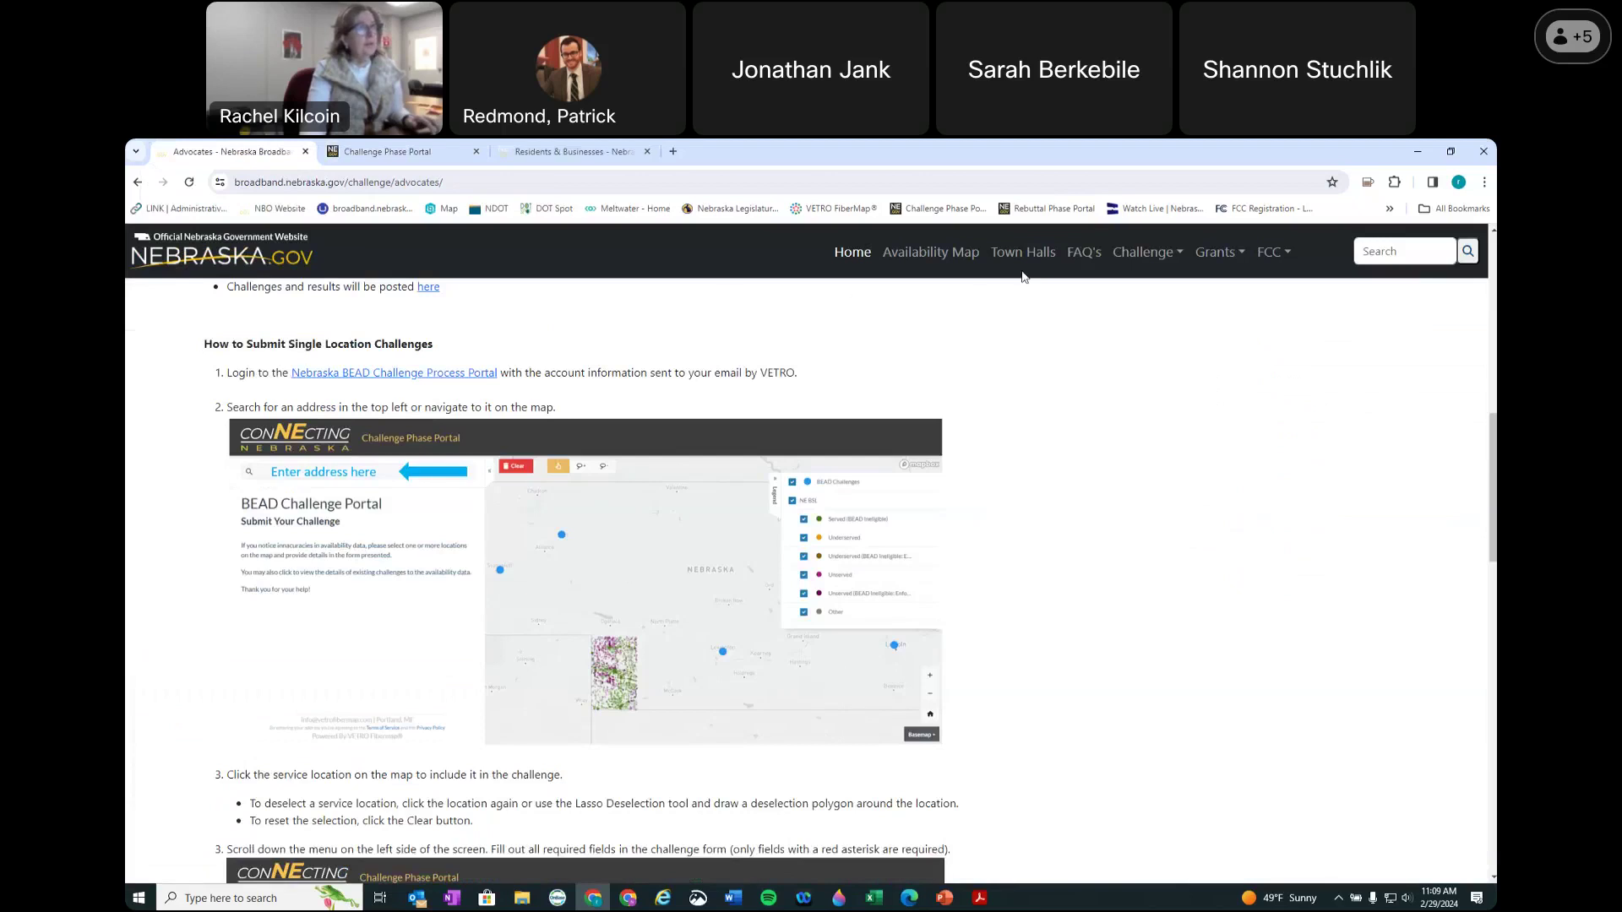
click(1142, 255)
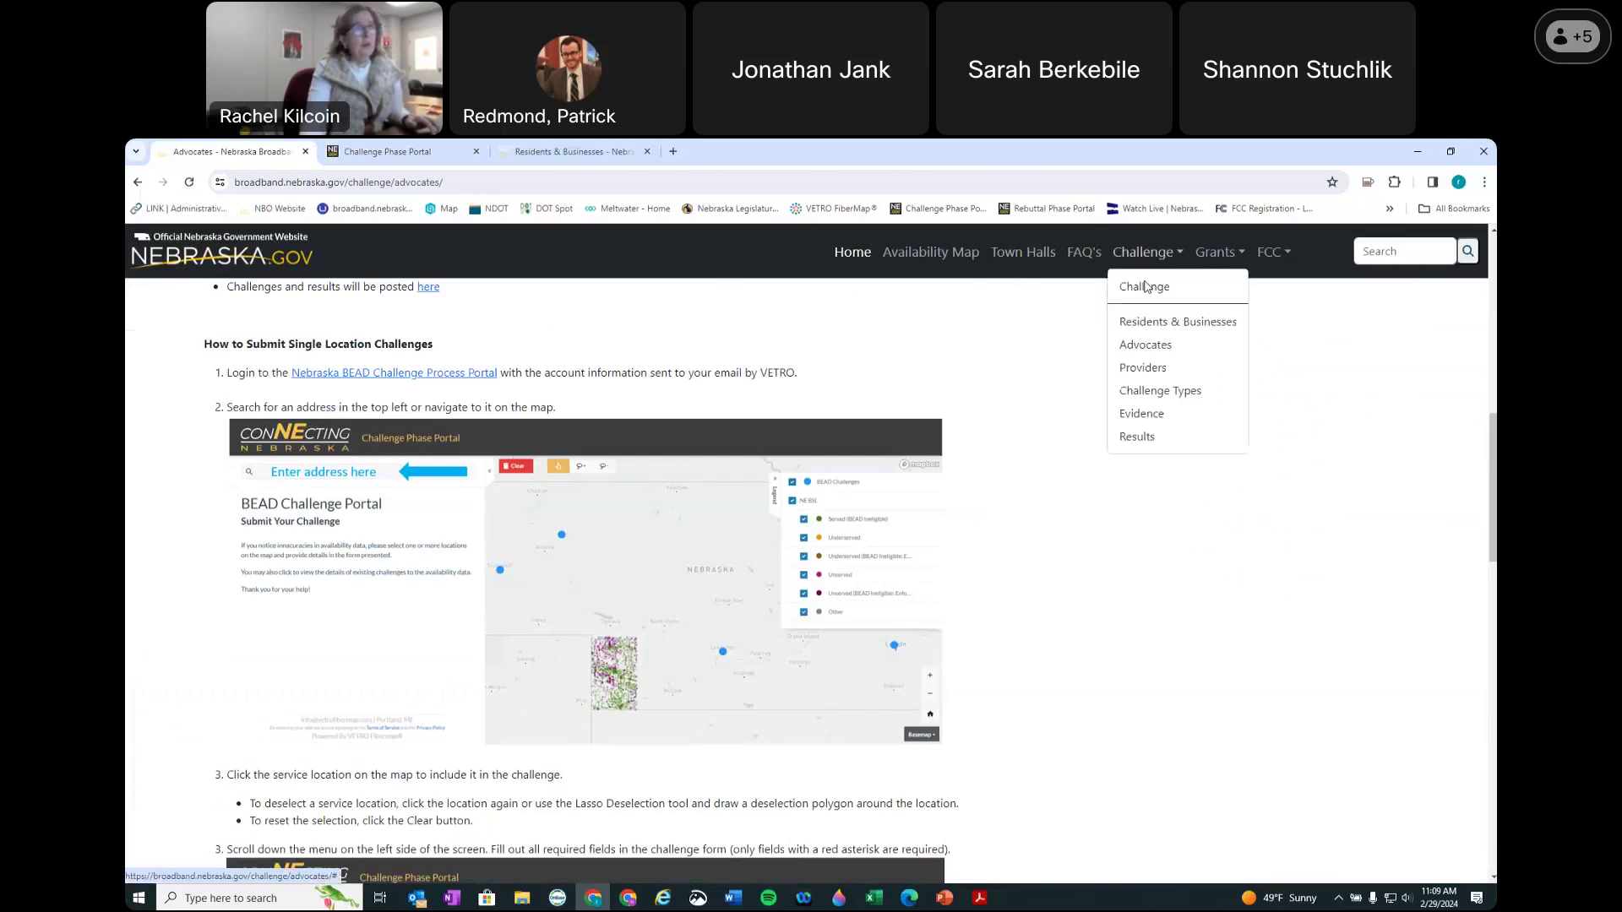
click(1156, 394)
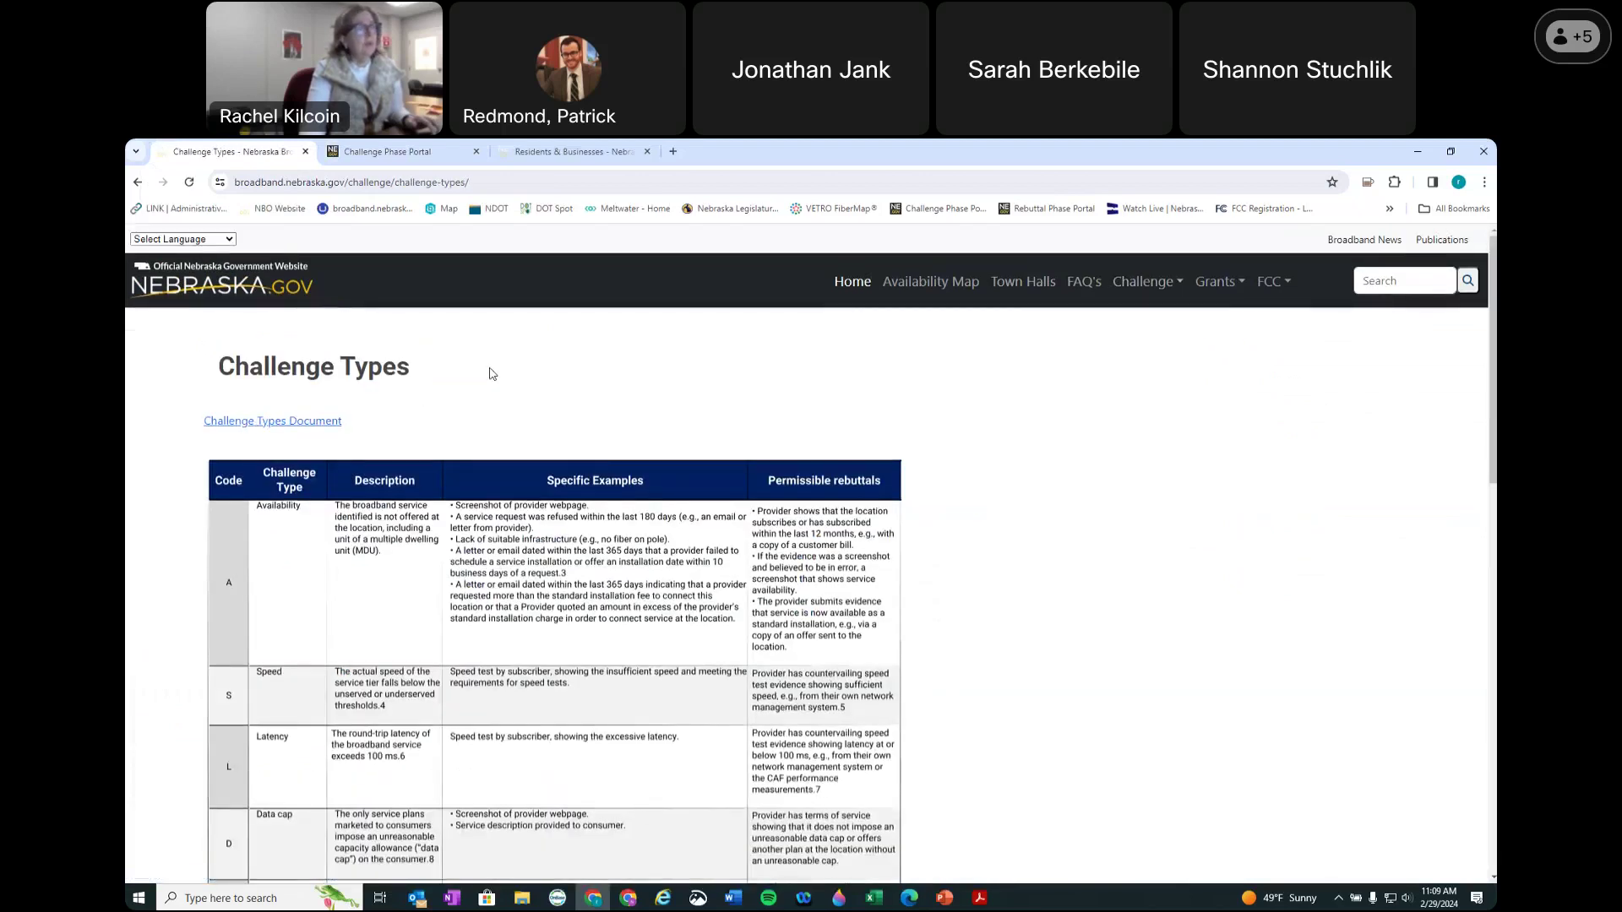
click(1145, 281)
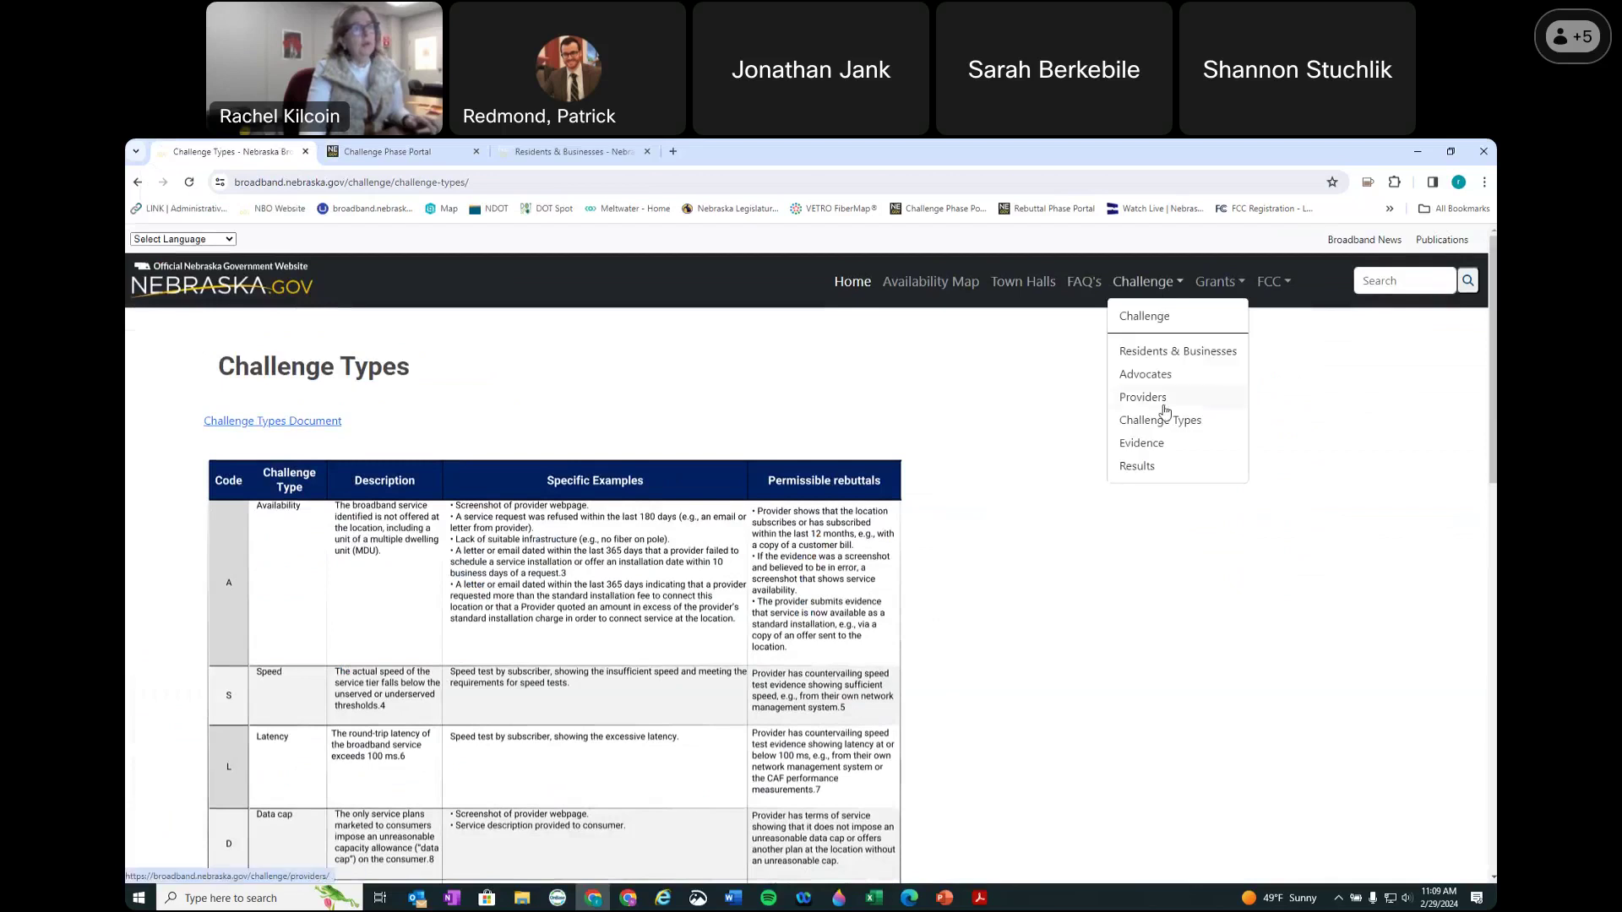
Step: Open the Evidence page, highlight the accepted Availability evidence, and return to the Challenge Phase Portal
click(1159, 448)
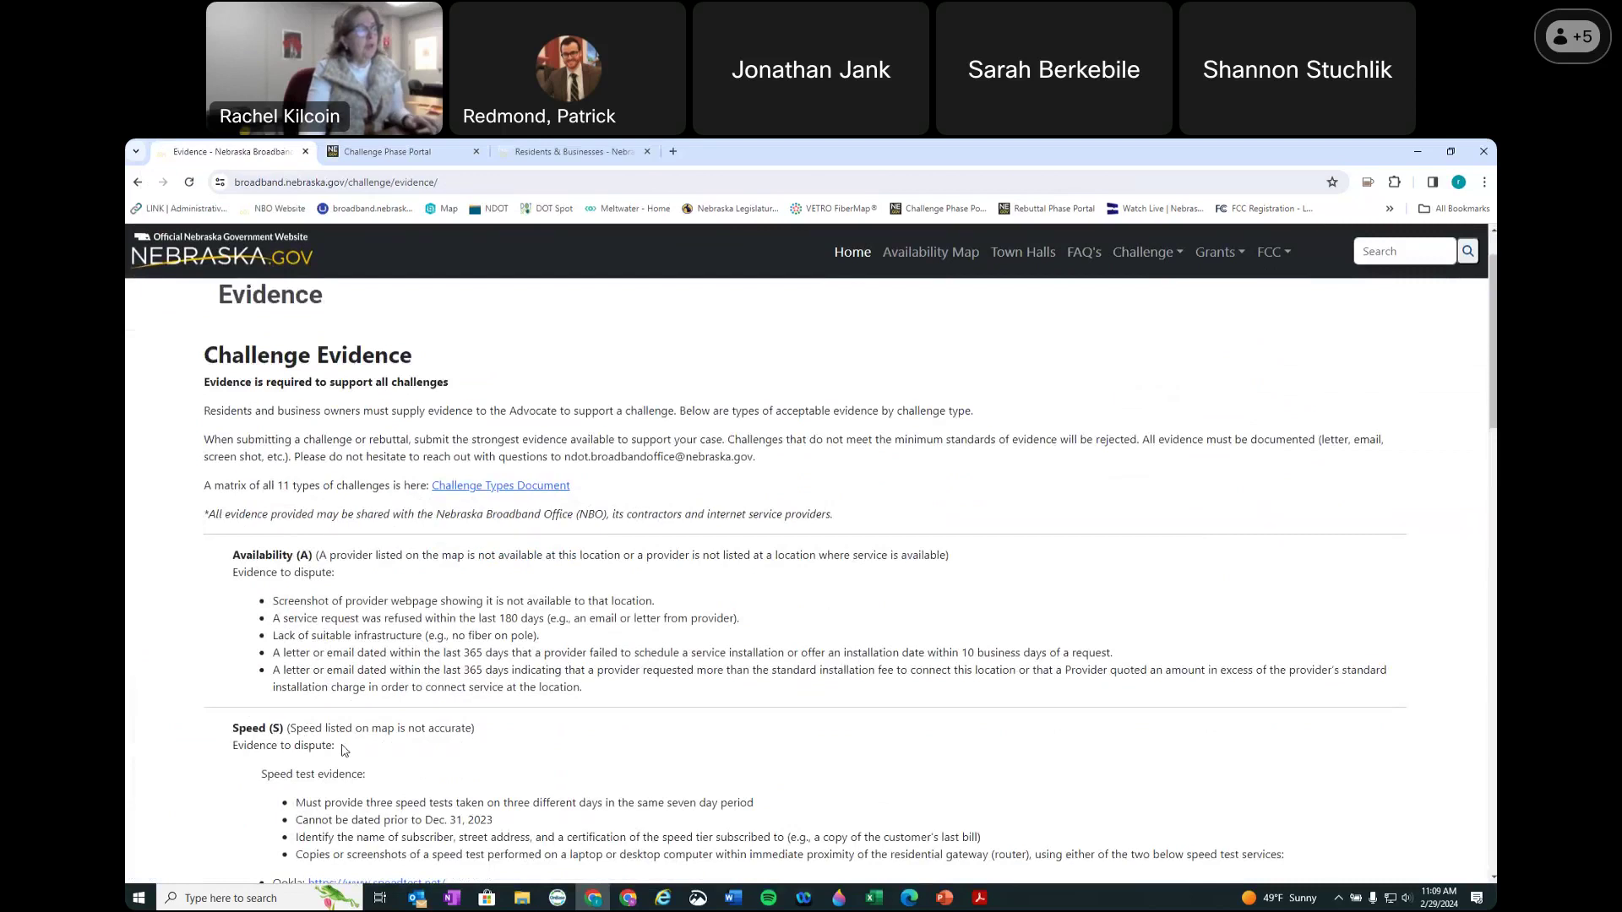
drag(306, 601, 318, 688)
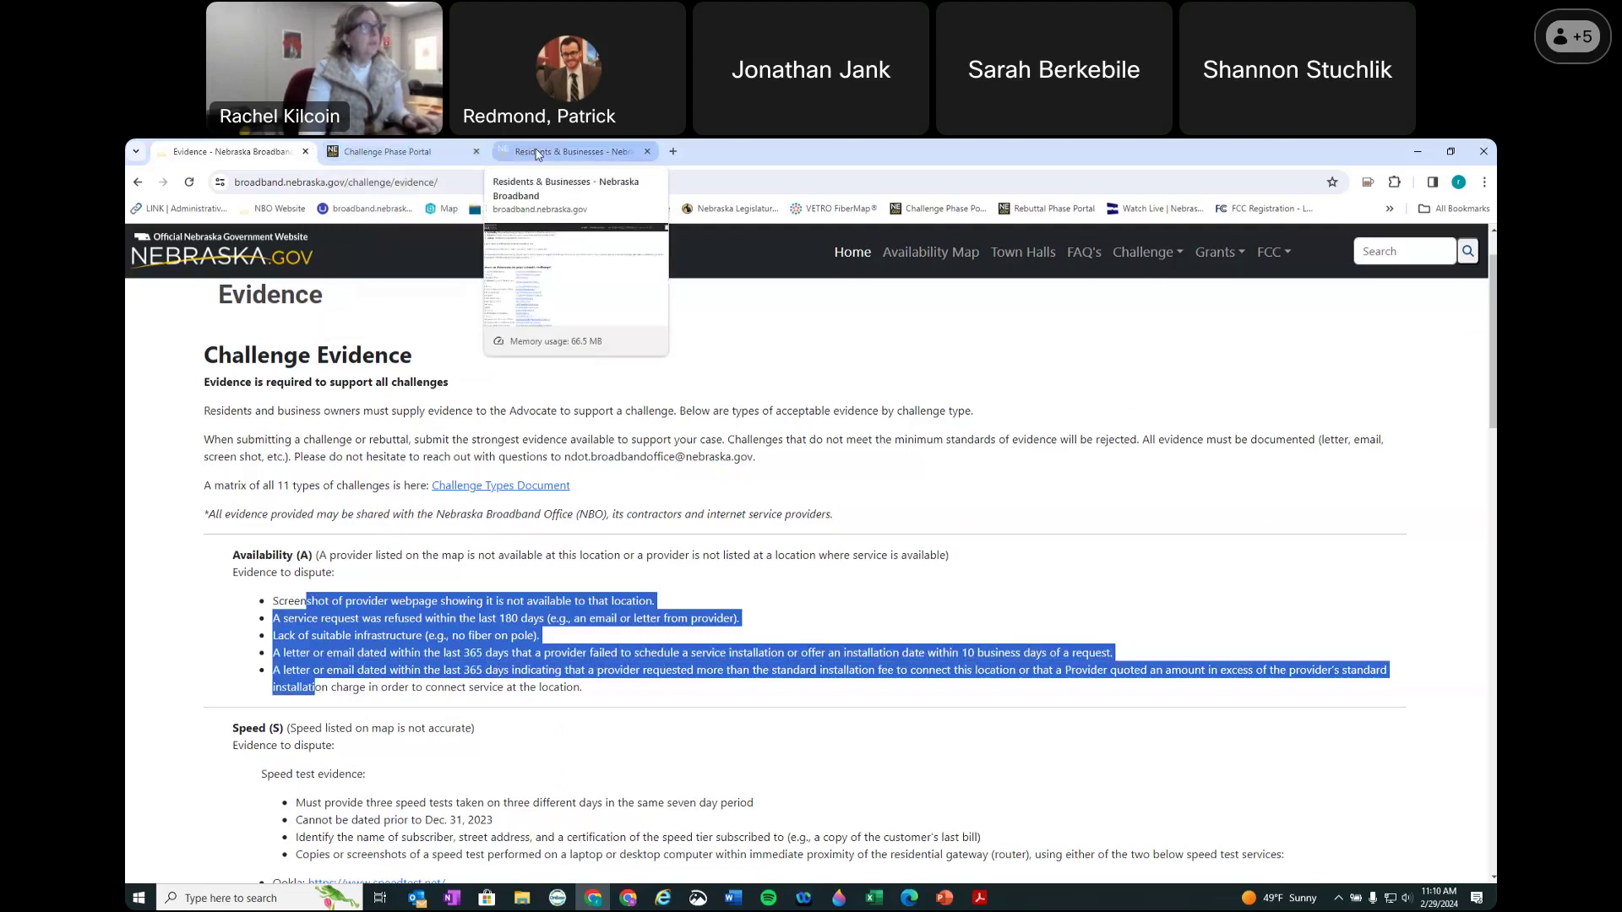
click(385, 152)
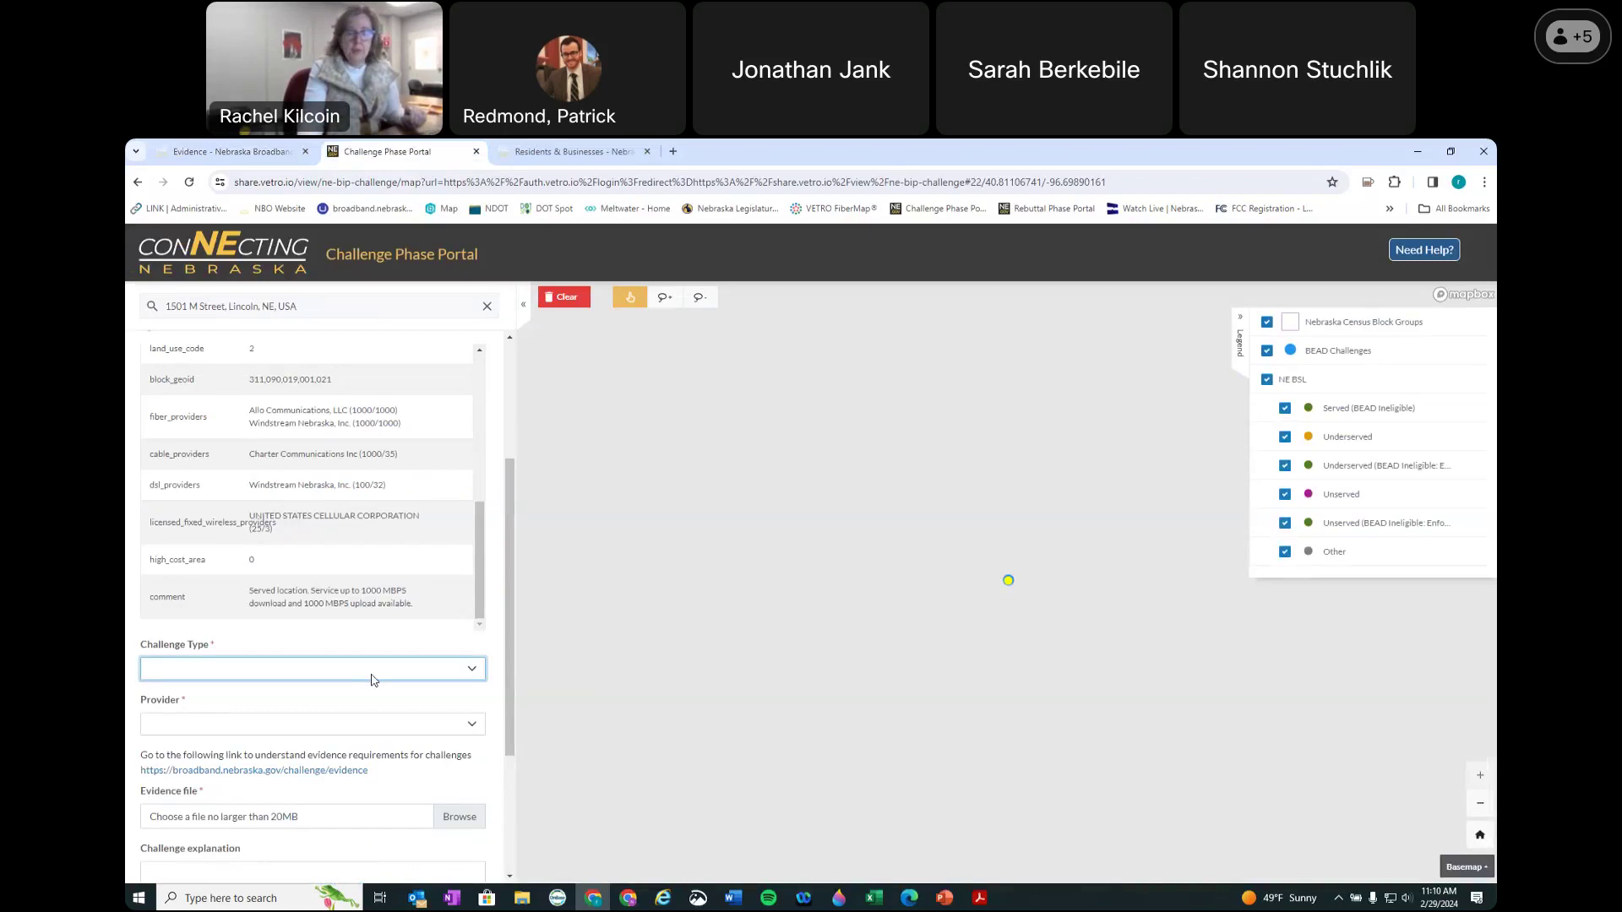
Step: Fill the challenge form with type Availability, provider Allo Communications, LLC, and technology Fiber
click(290, 668)
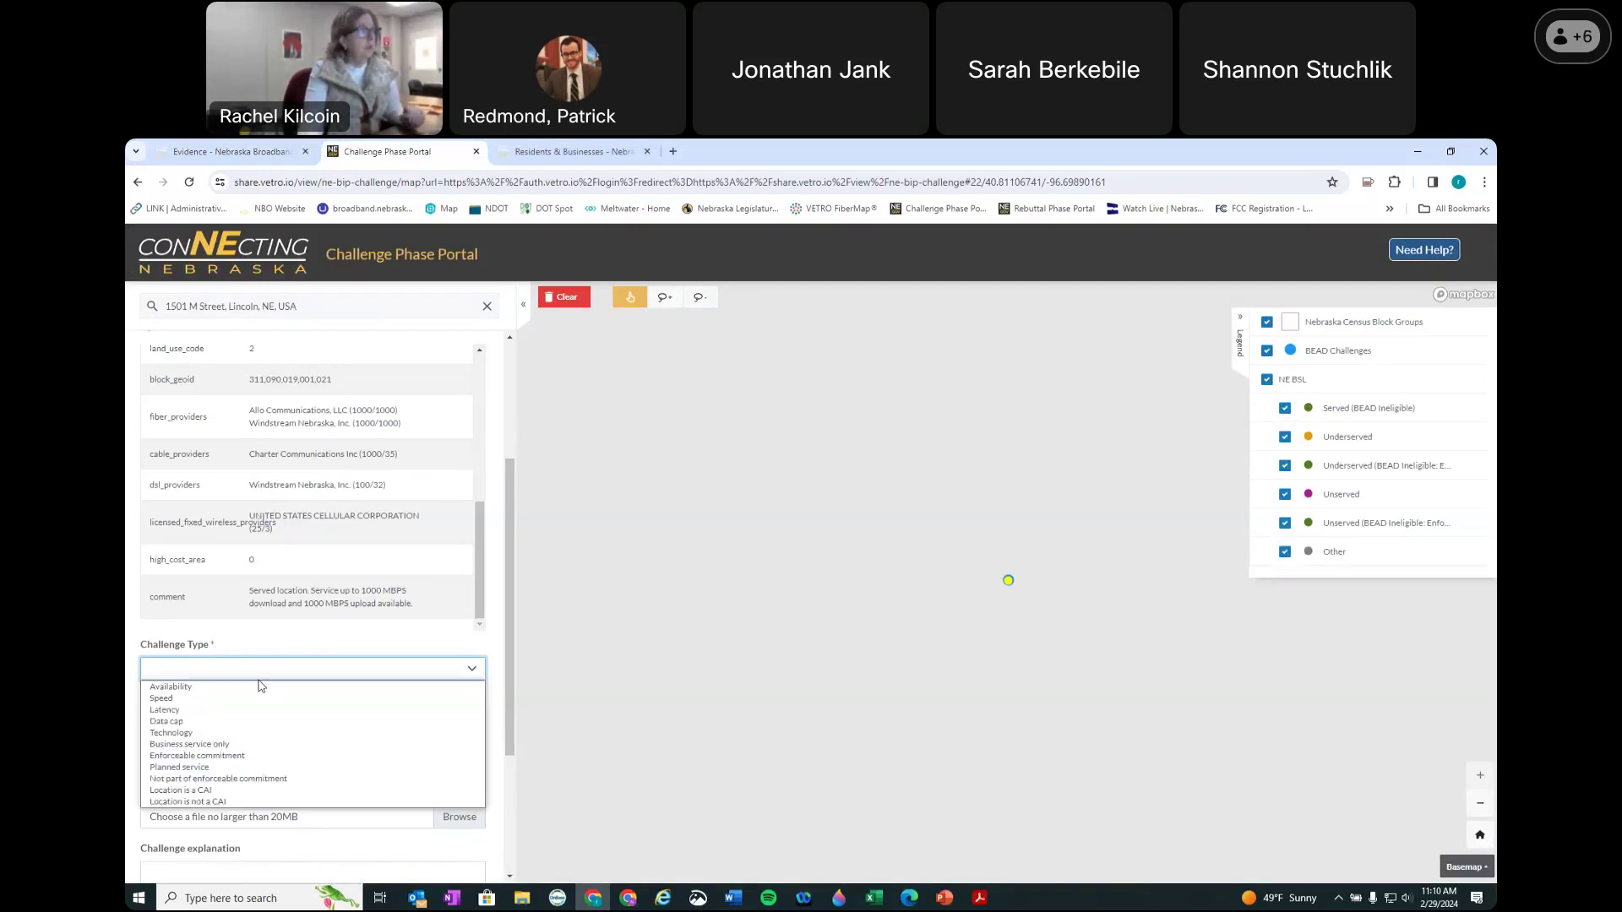
click(235, 696)
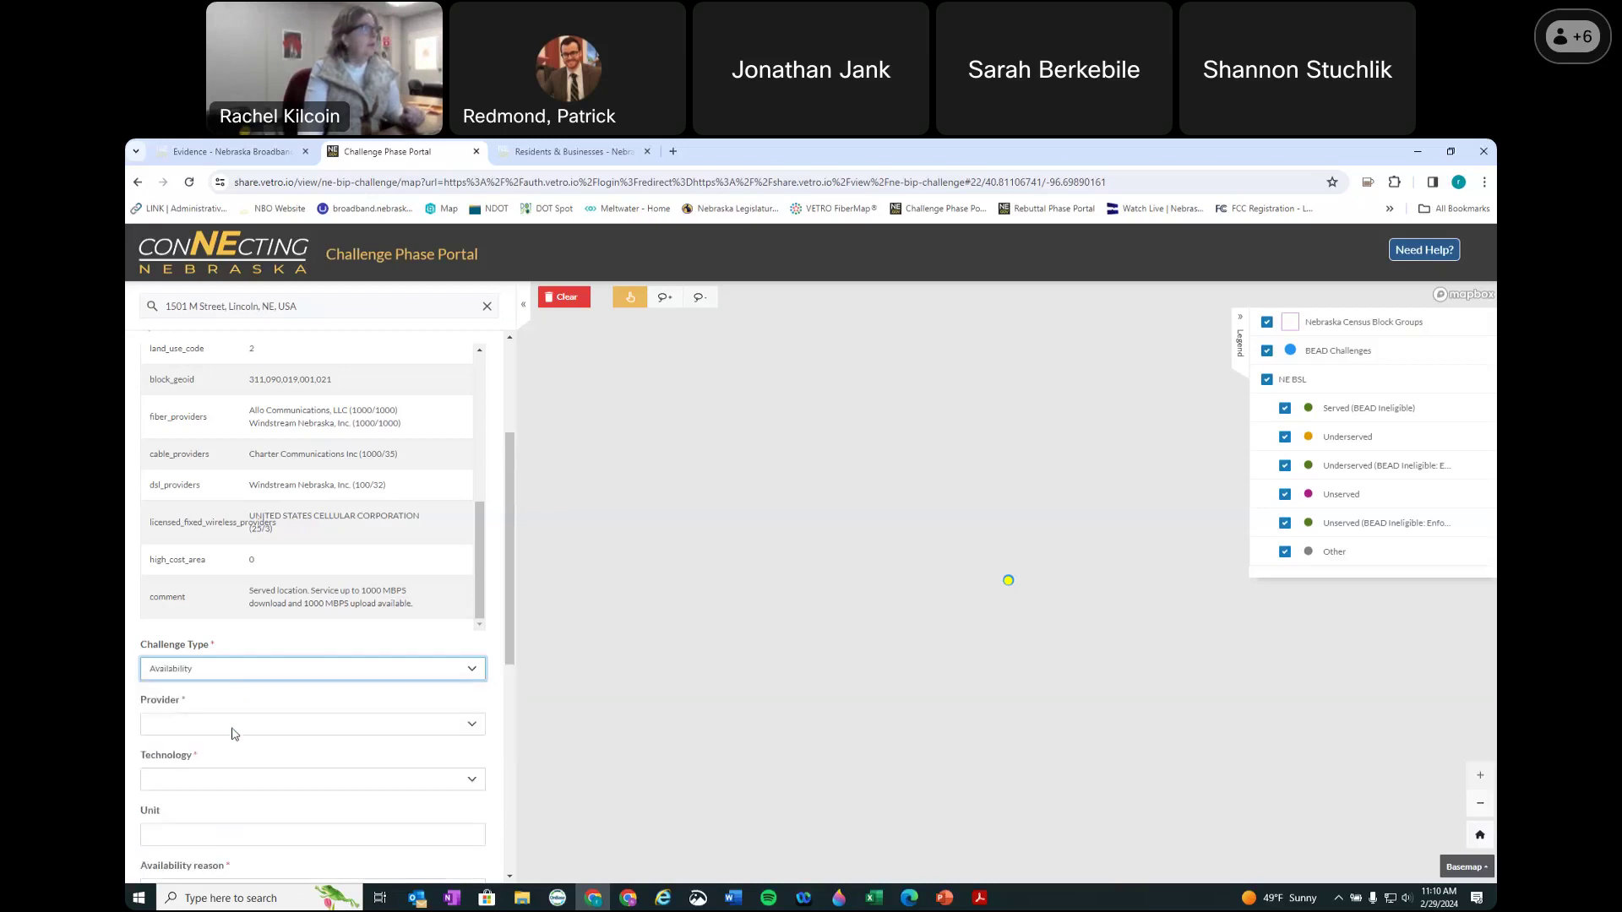
click(234, 734)
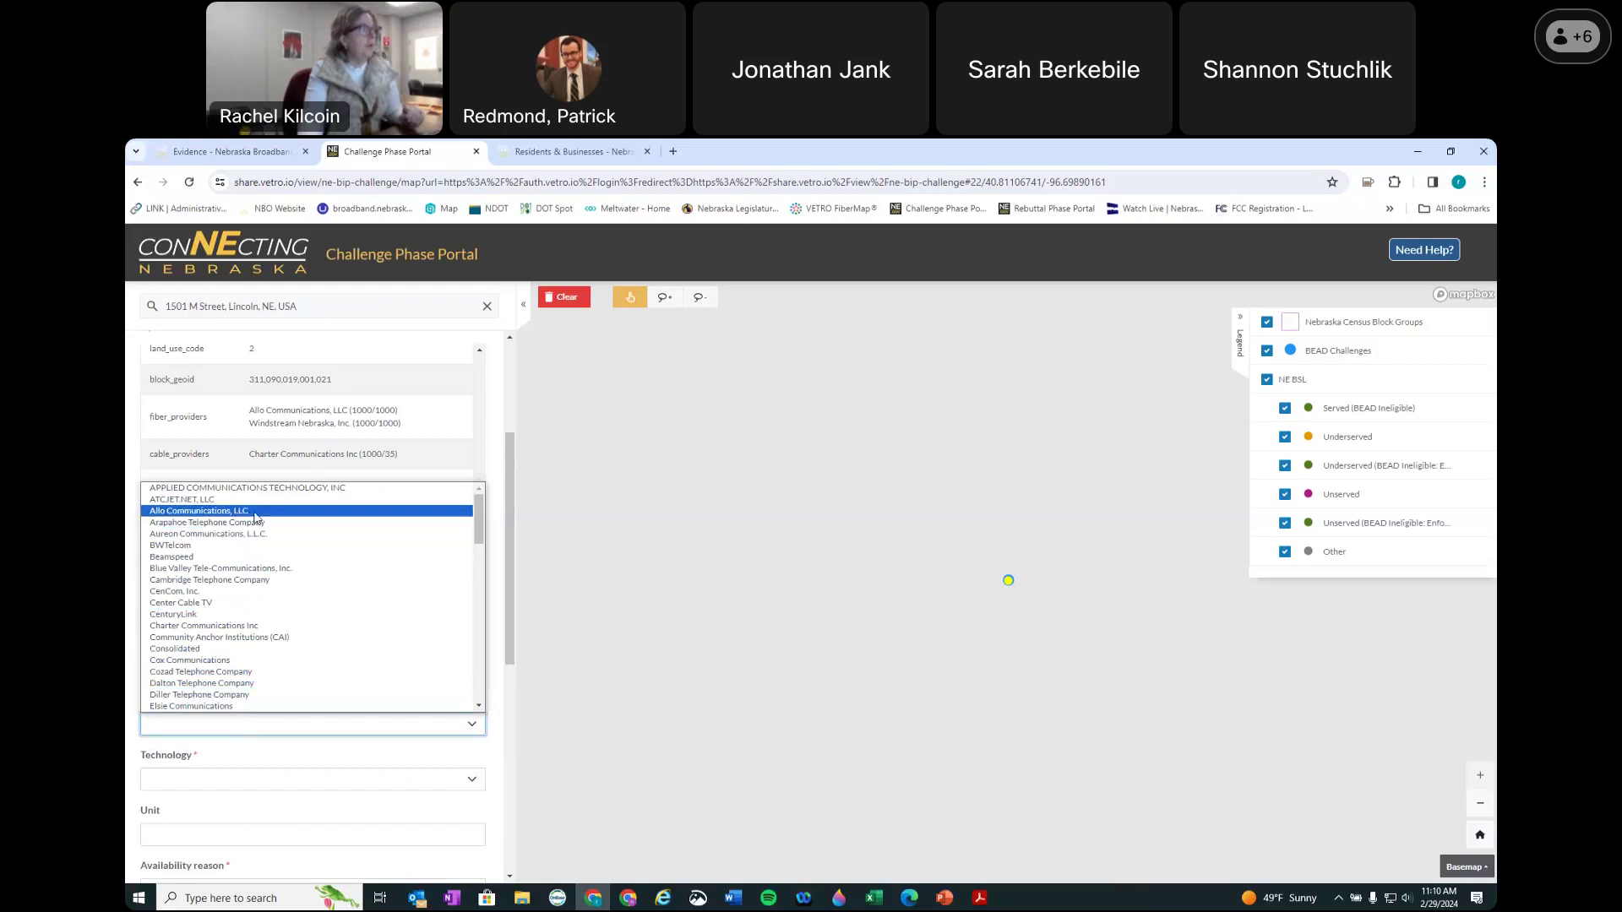
click(255, 517)
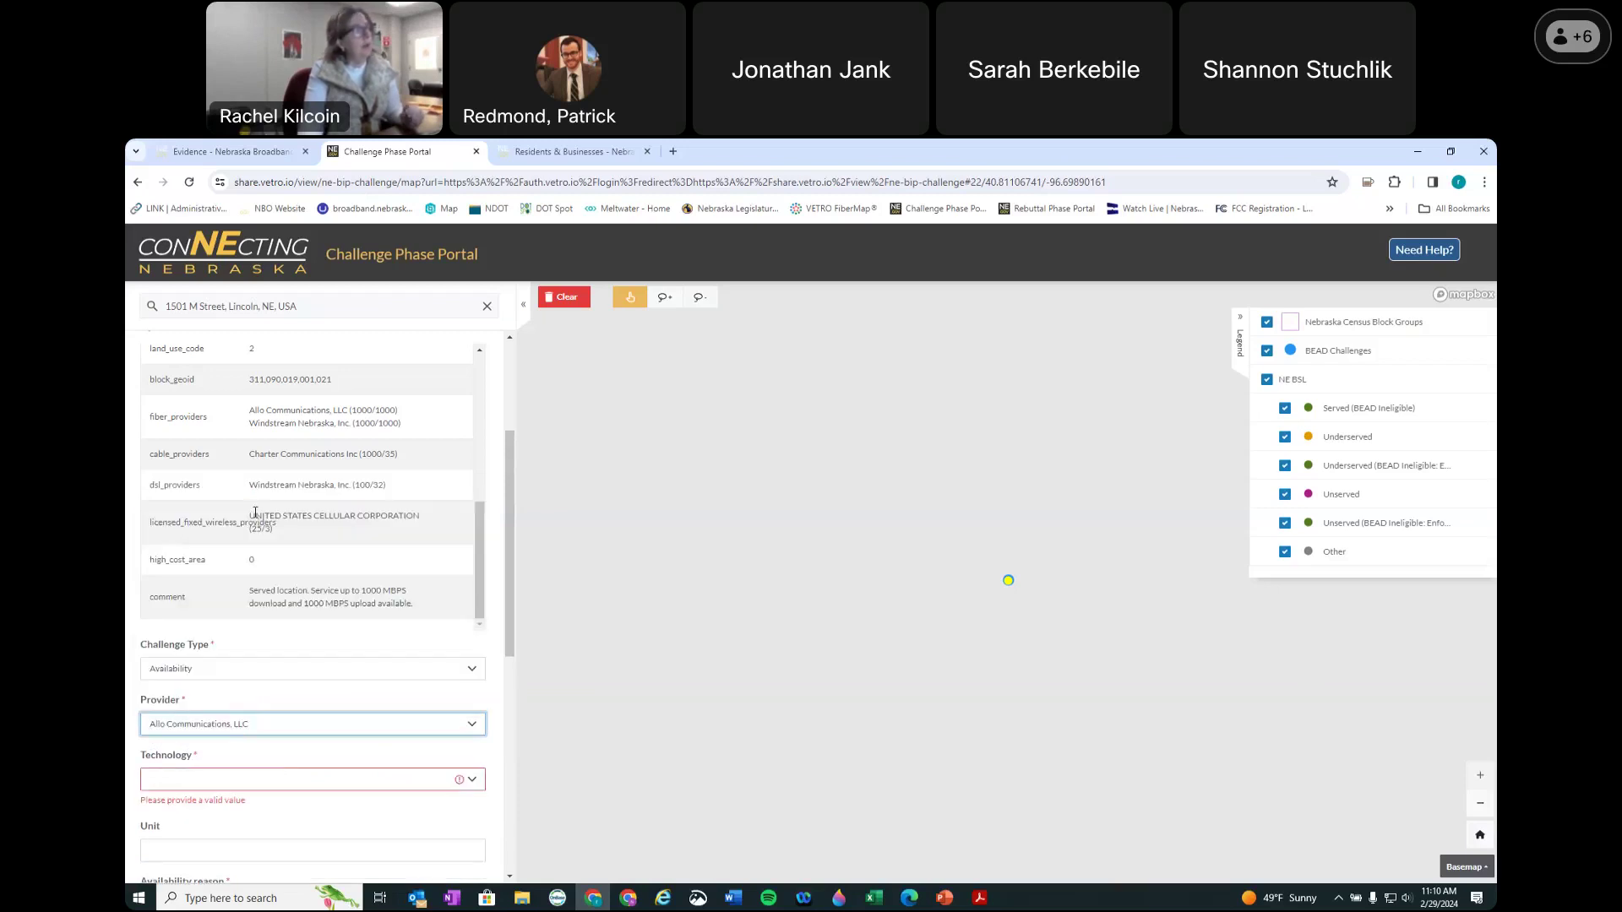
click(239, 789)
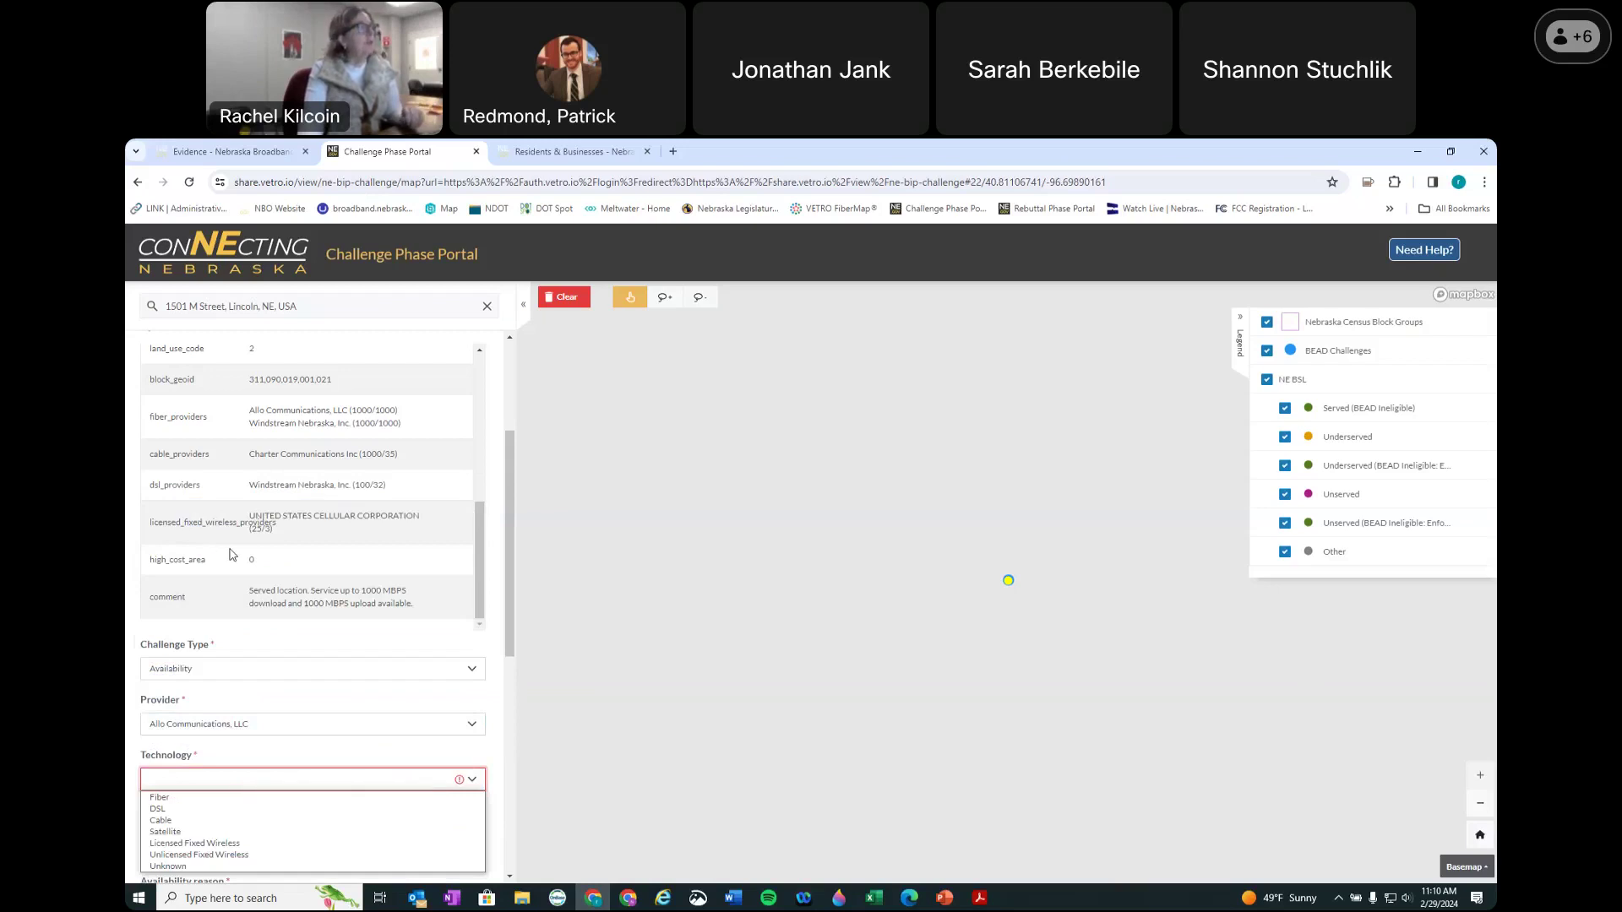
scroll(239, 528, up, 1)
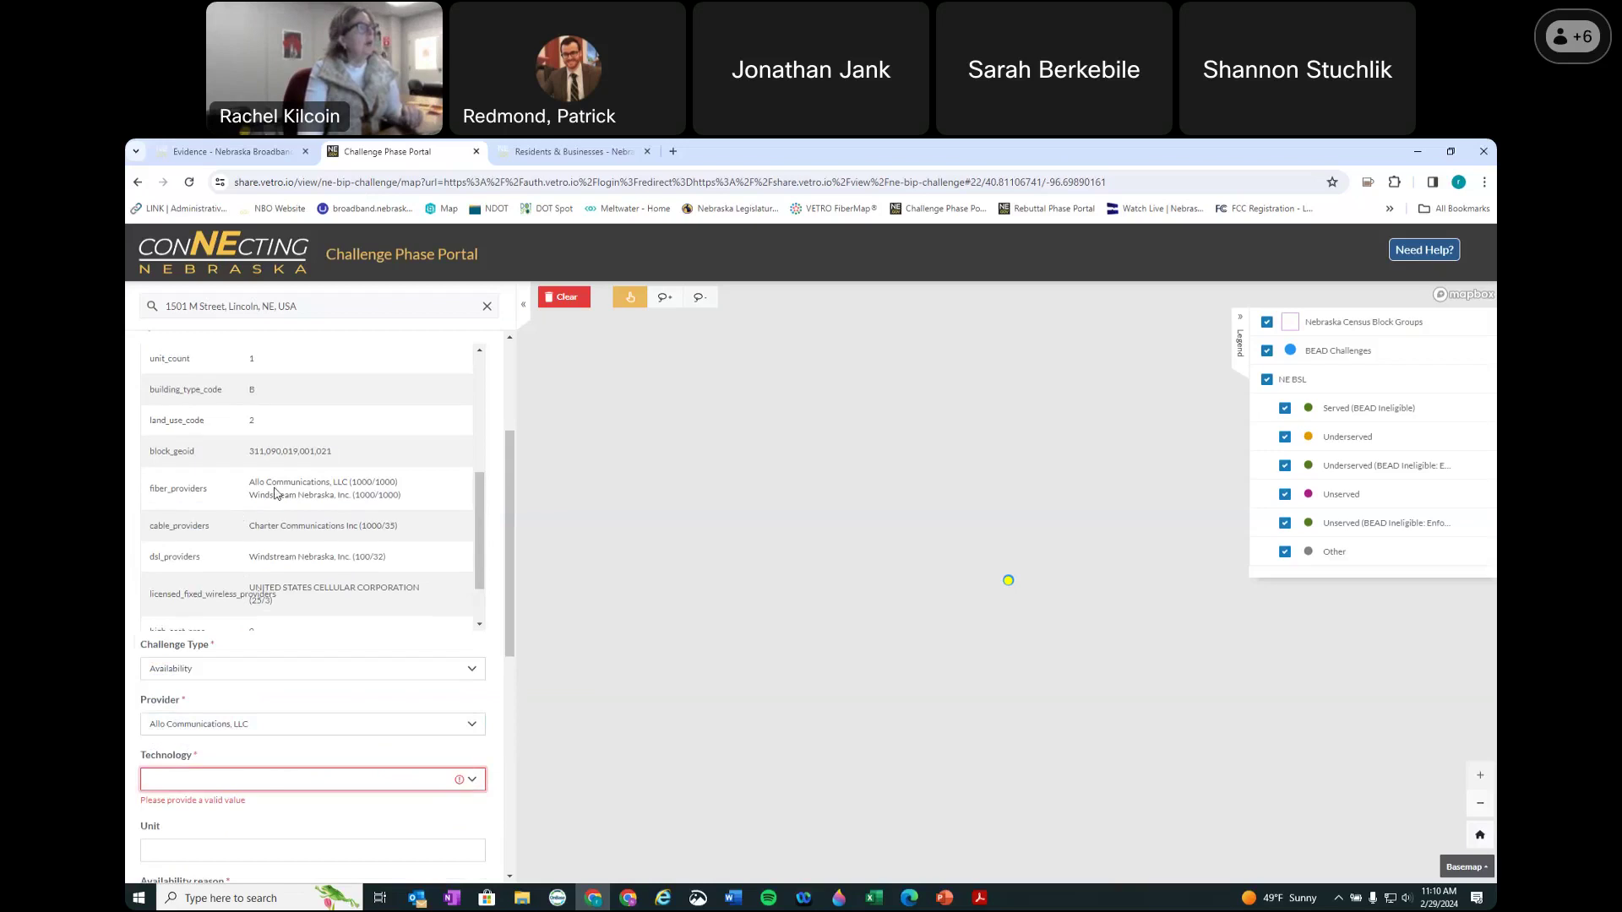
click(197, 784)
click(182, 798)
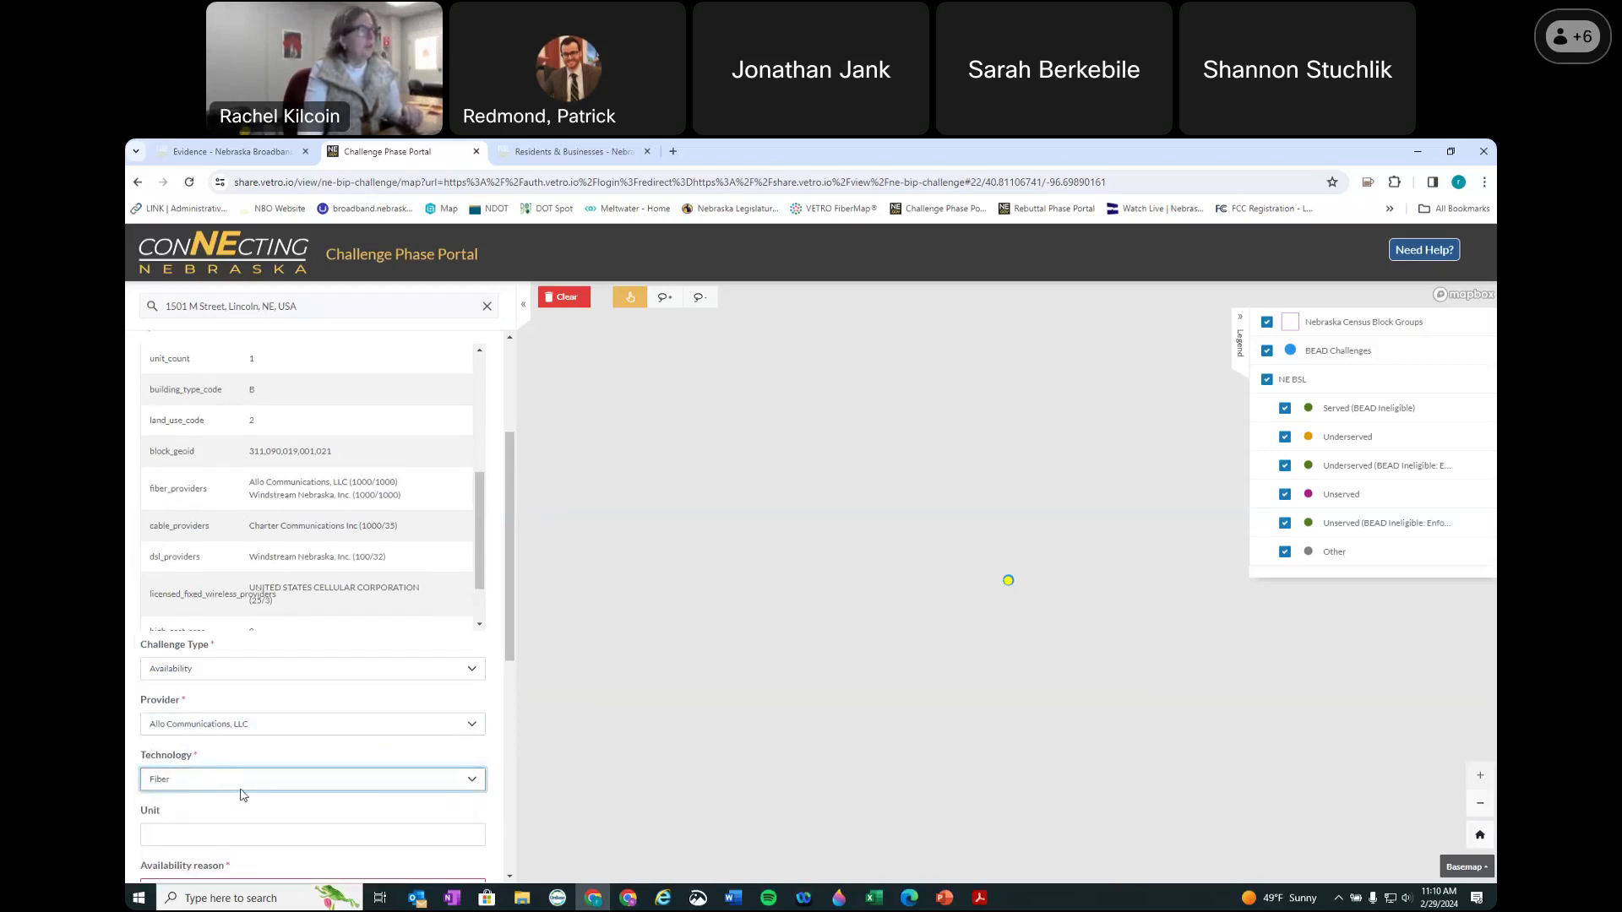
scroll(203, 798, down, 1)
click(209, 763)
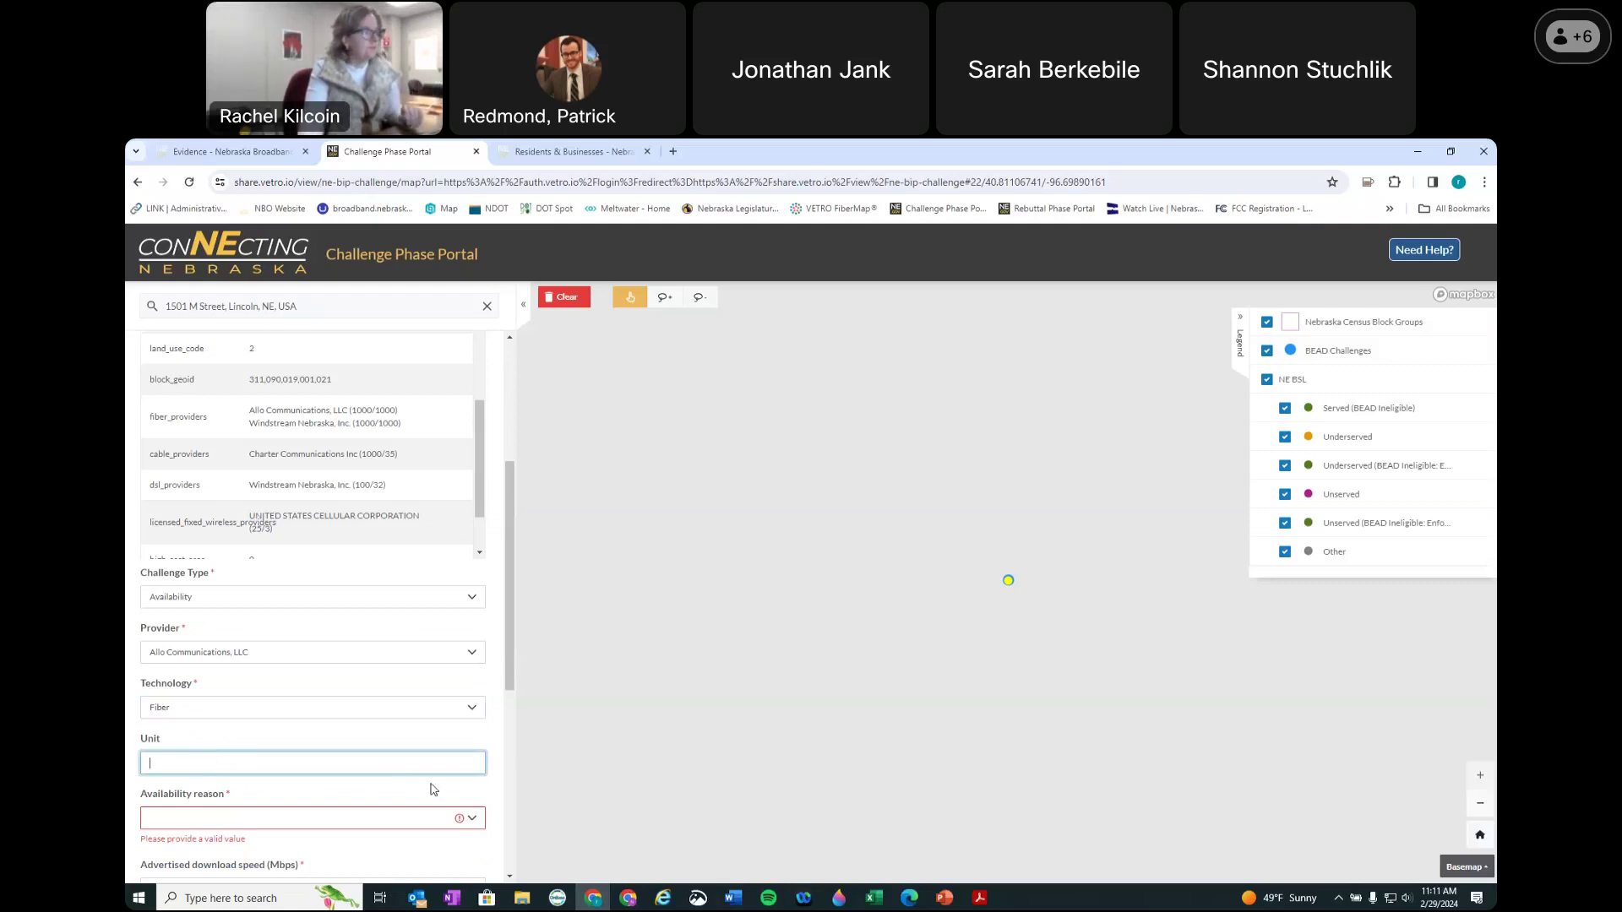
scroll(431, 785, down, 2)
Step: Choose 'Provider denied the request for service' and enter 1000 for advertised download and upload speeds
click(250, 681)
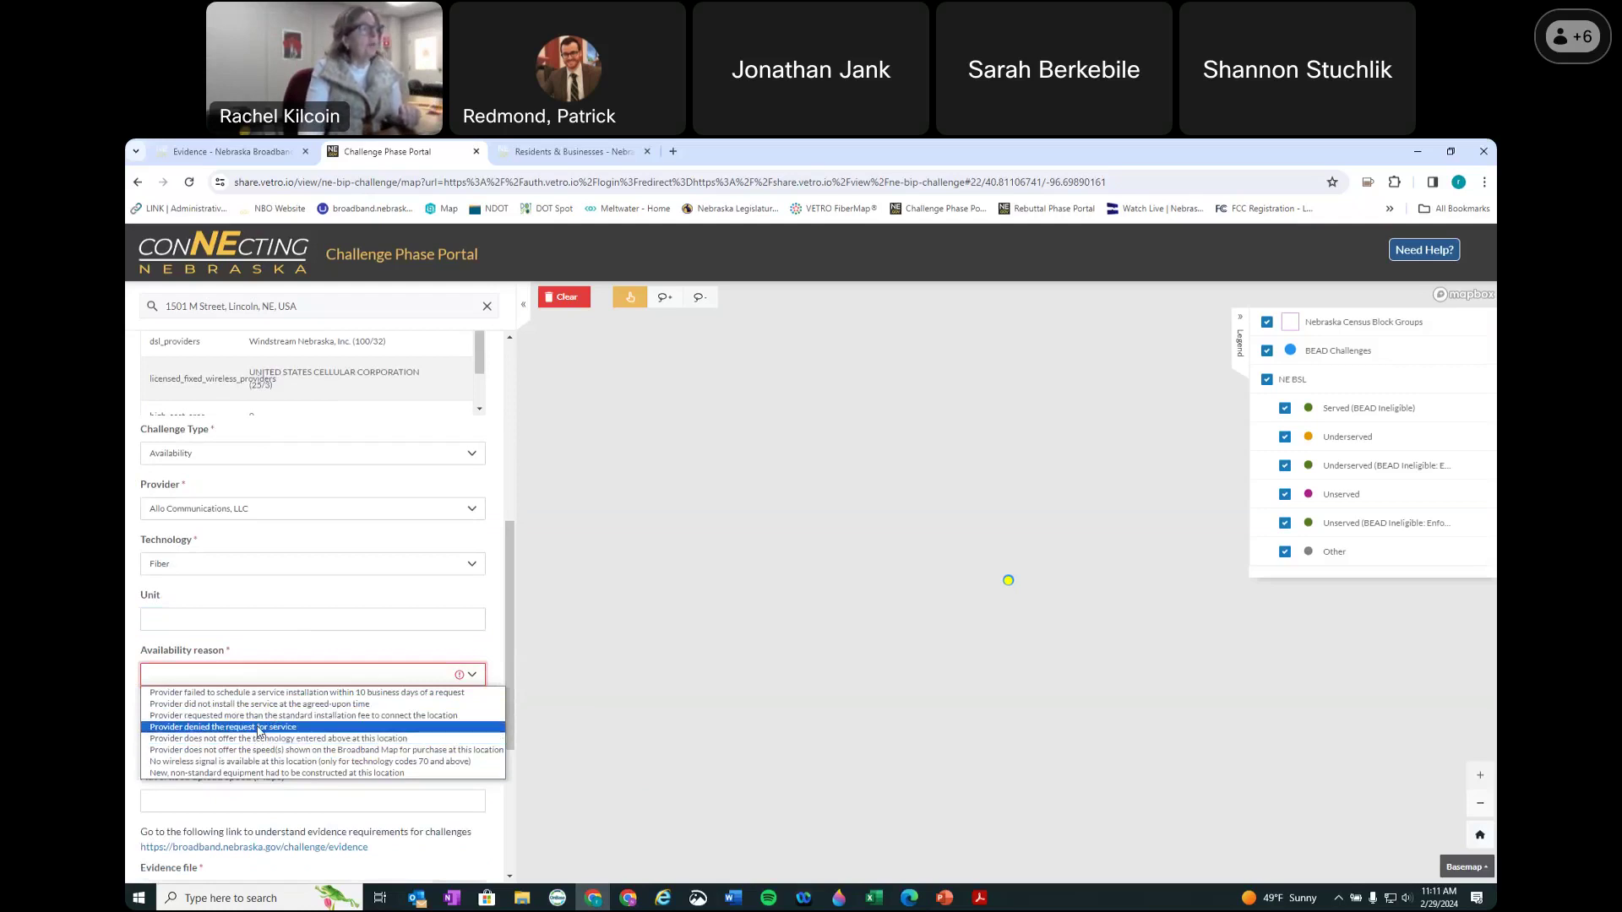
click(259, 730)
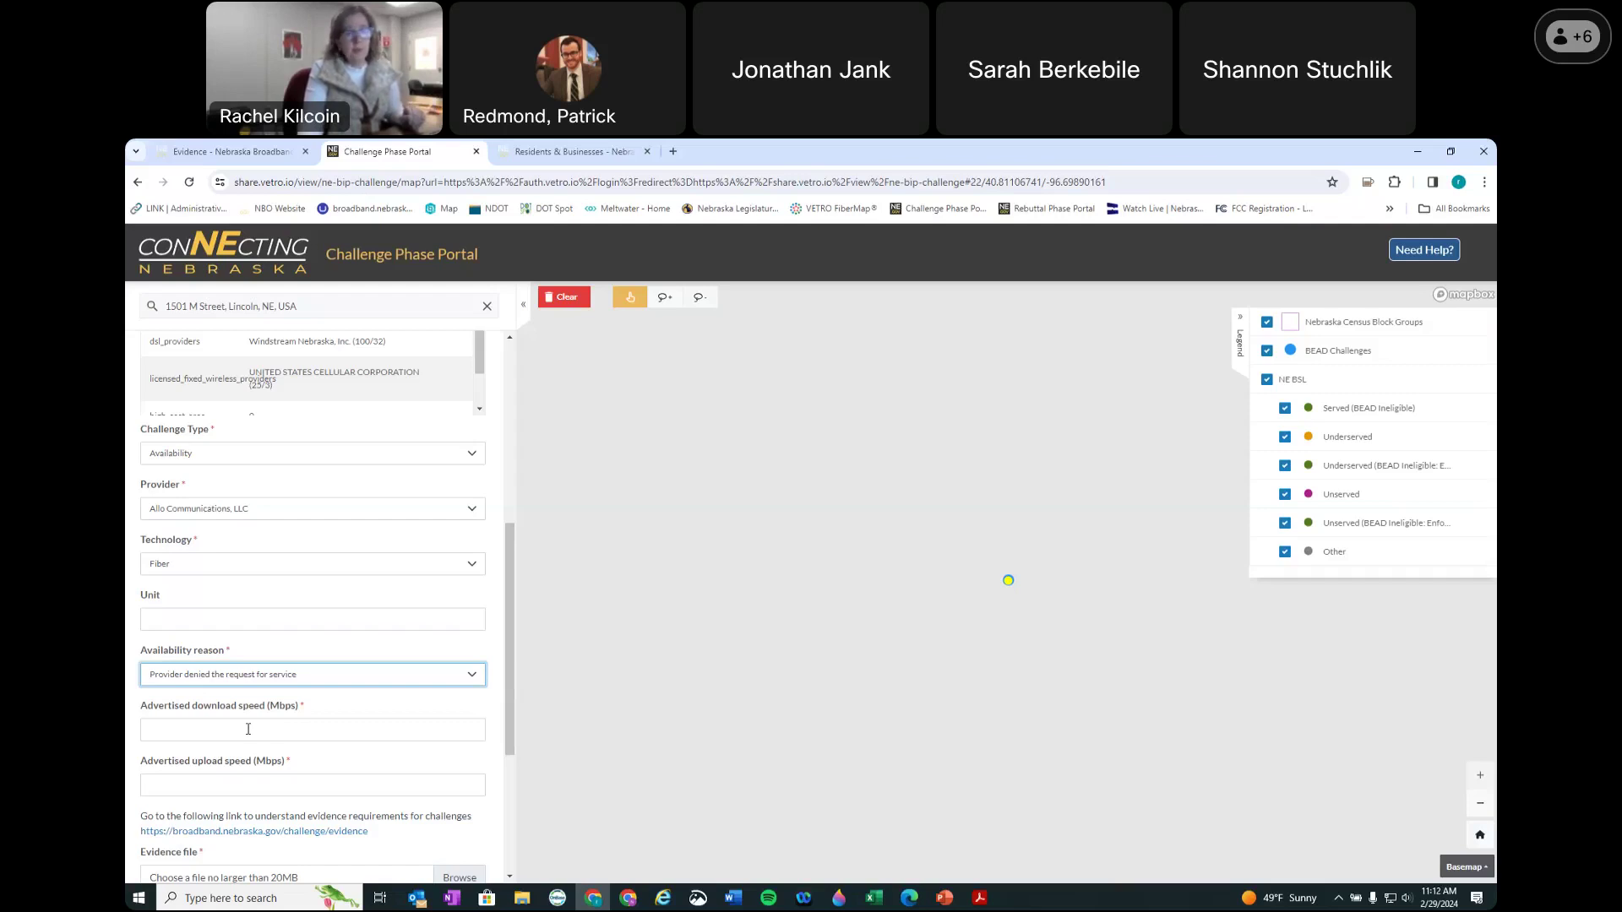
click(238, 731)
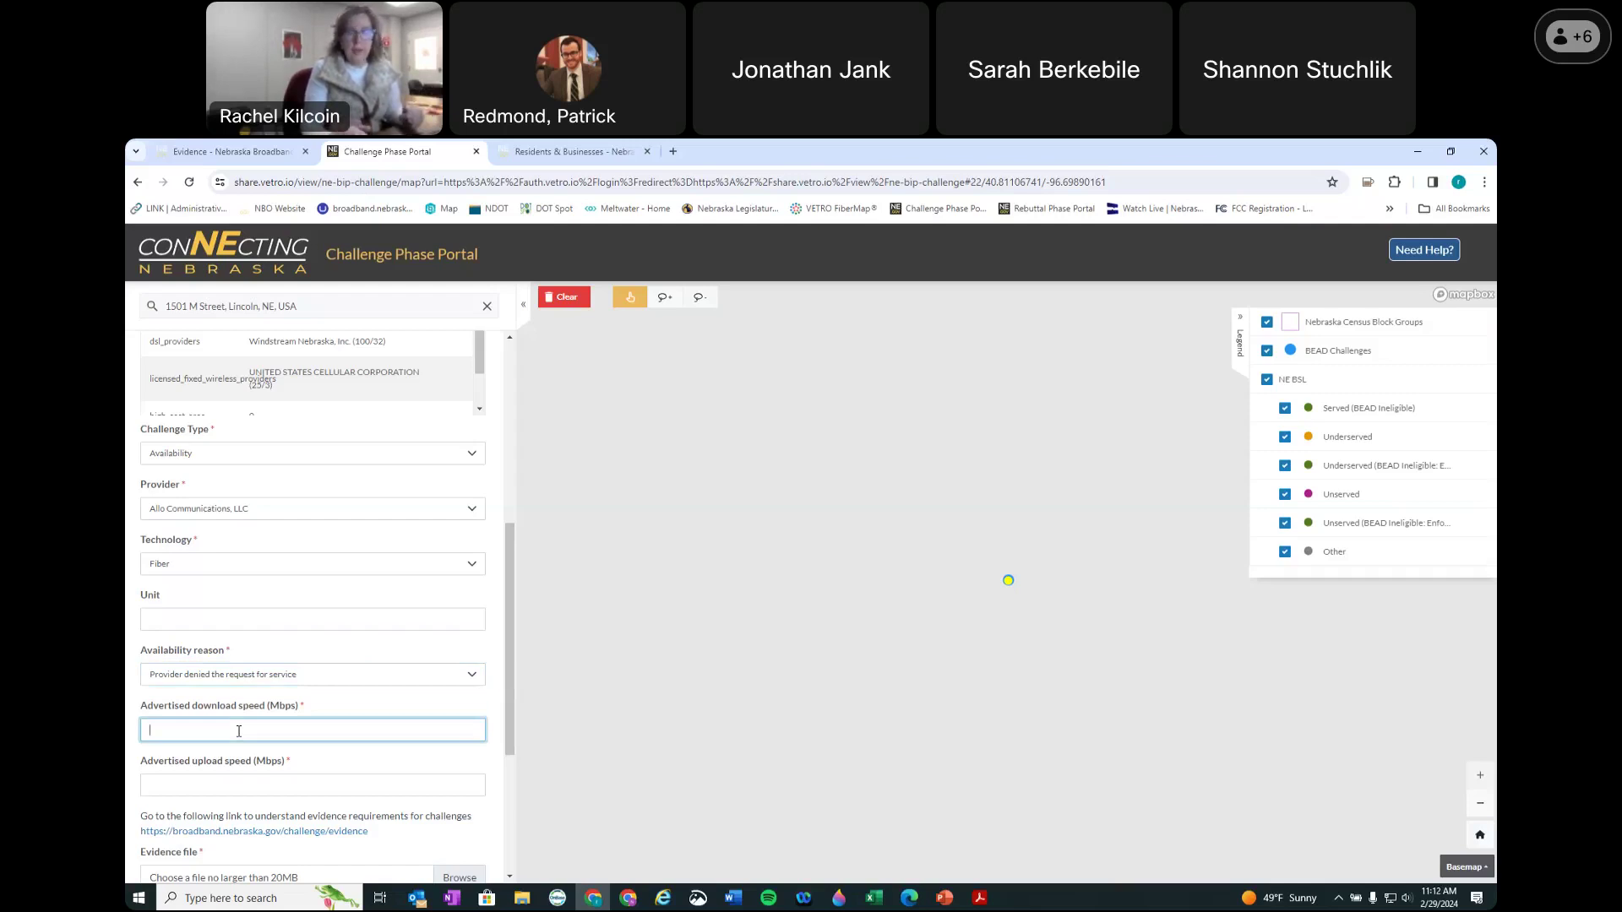
text(100)
scroll(326, 550, up, 3)
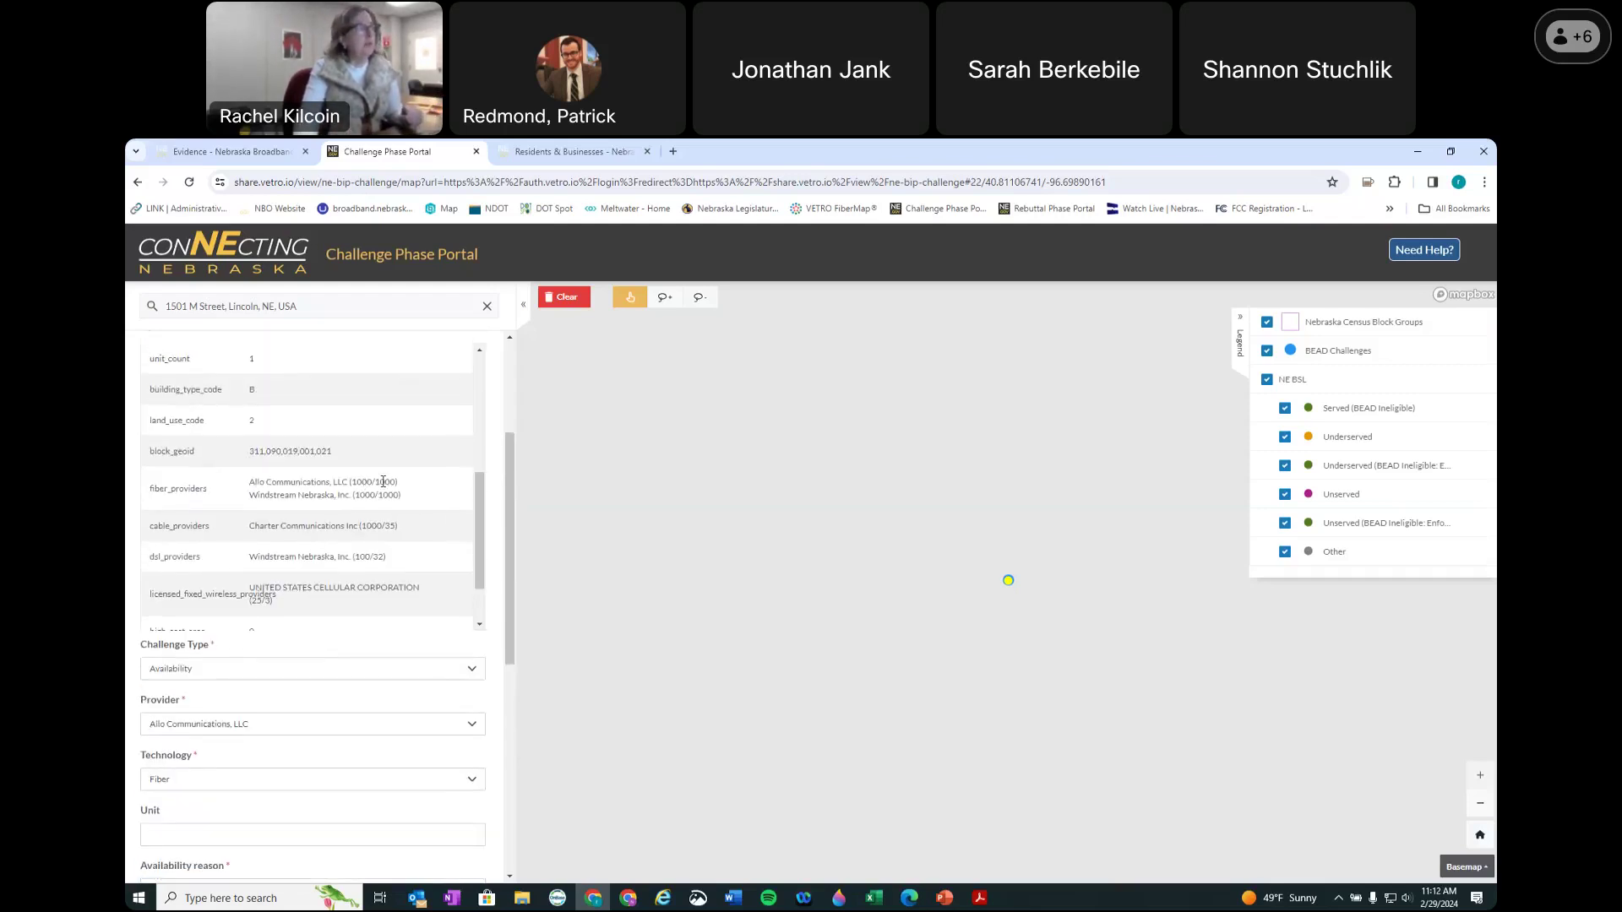
scroll(371, 702, down, 4)
text(0)
click(197, 706)
text(1000)
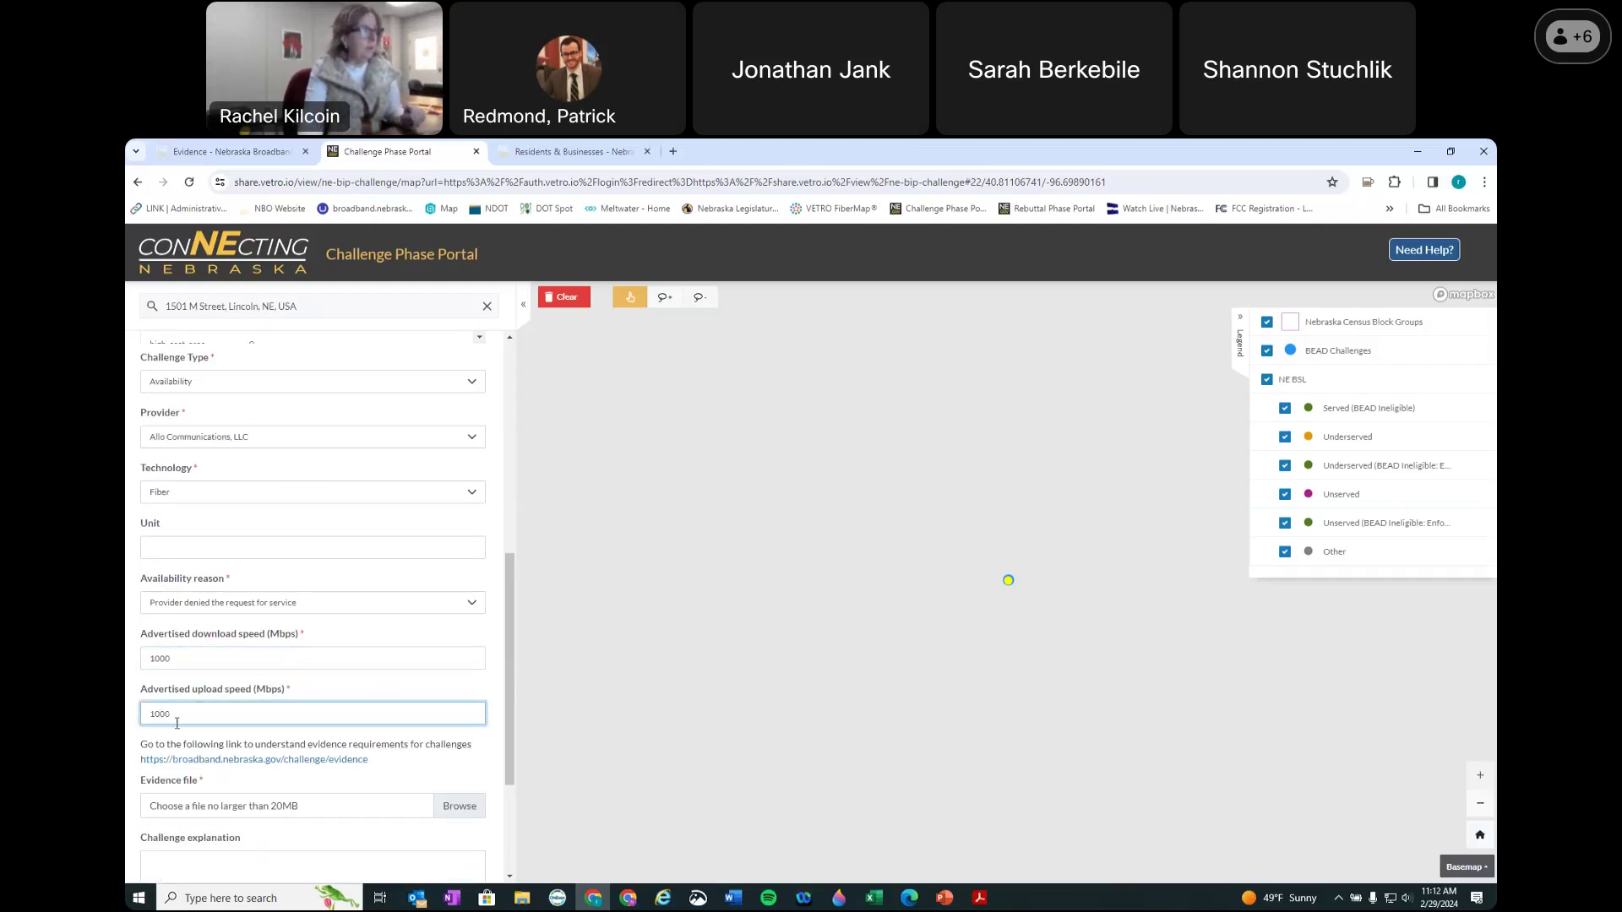
scroll(273, 734, down, 2)
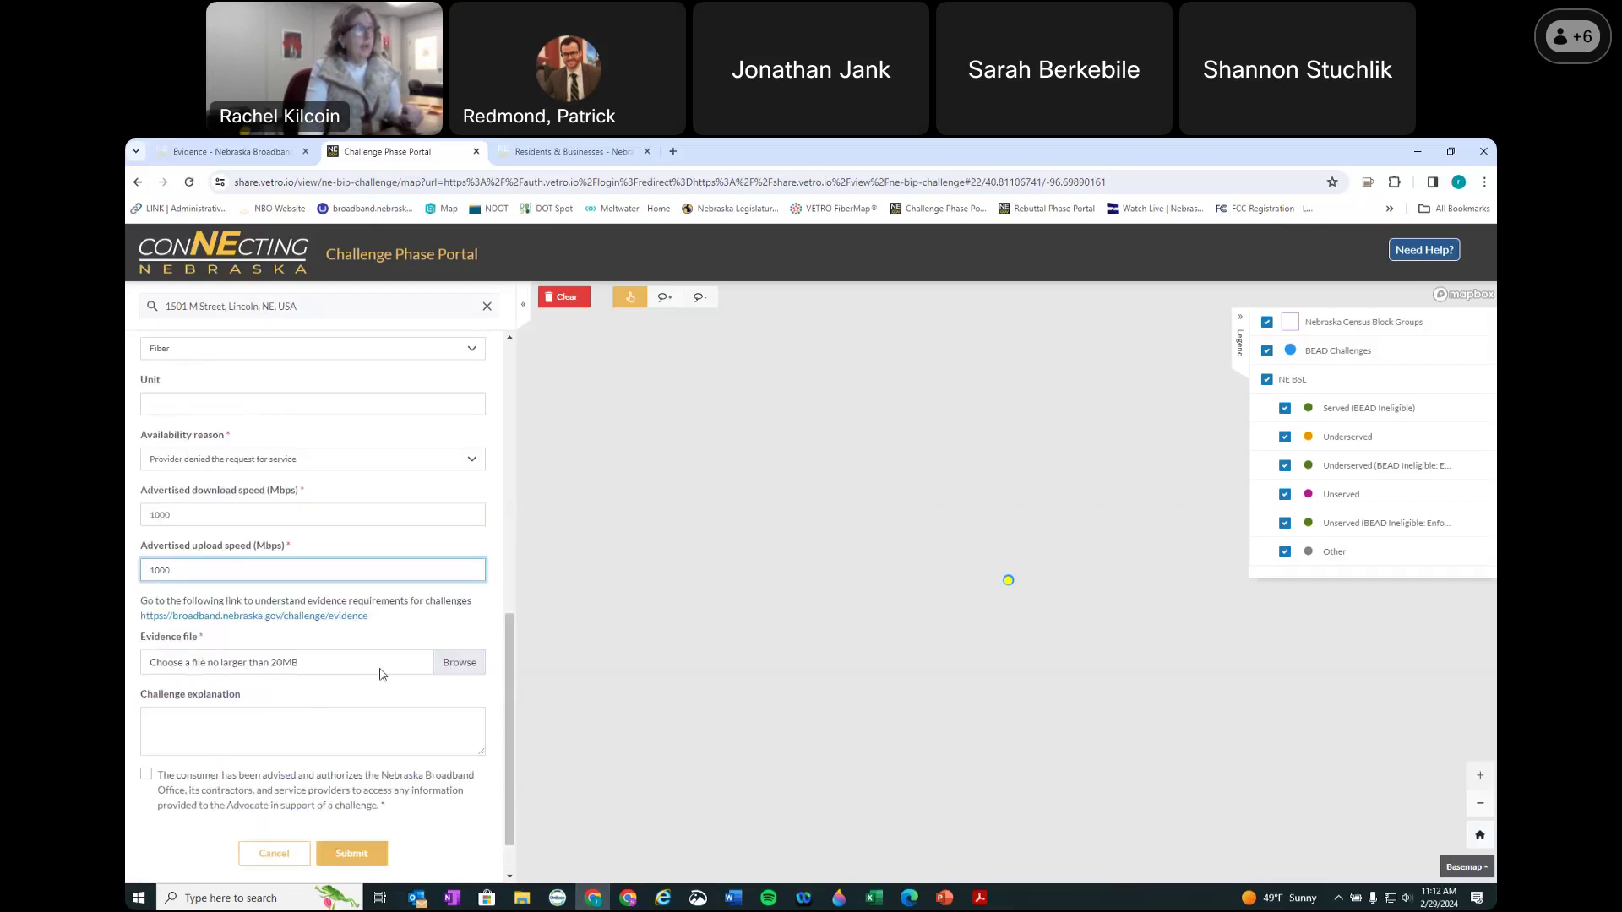
Step: Attach the map of dots image as the challenge evidence file
click(461, 666)
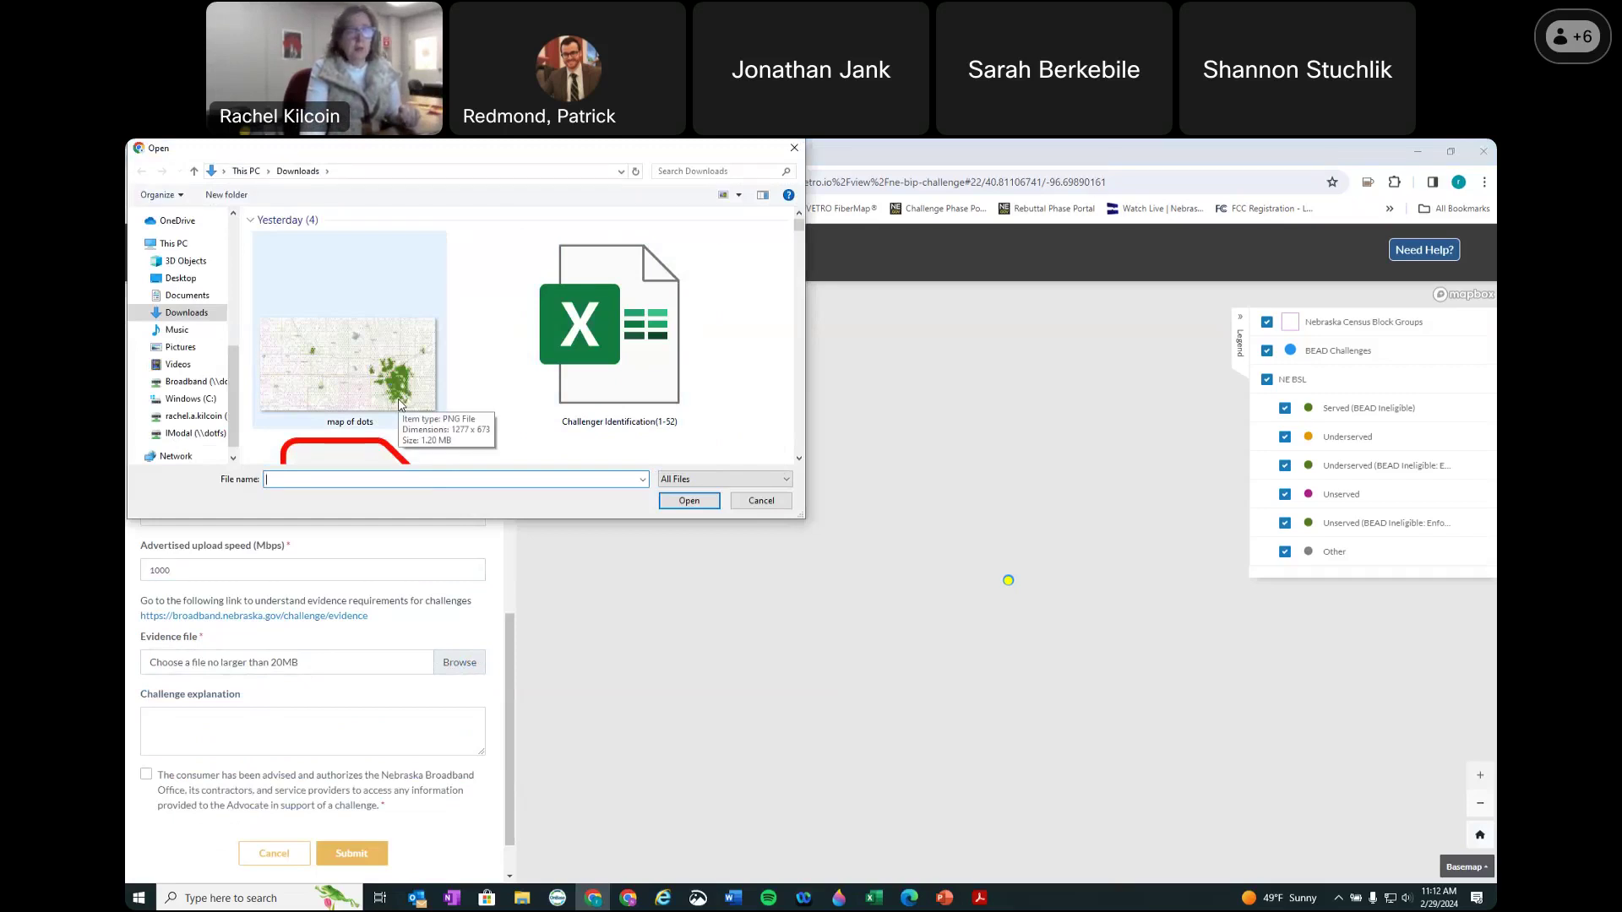
click(404, 407)
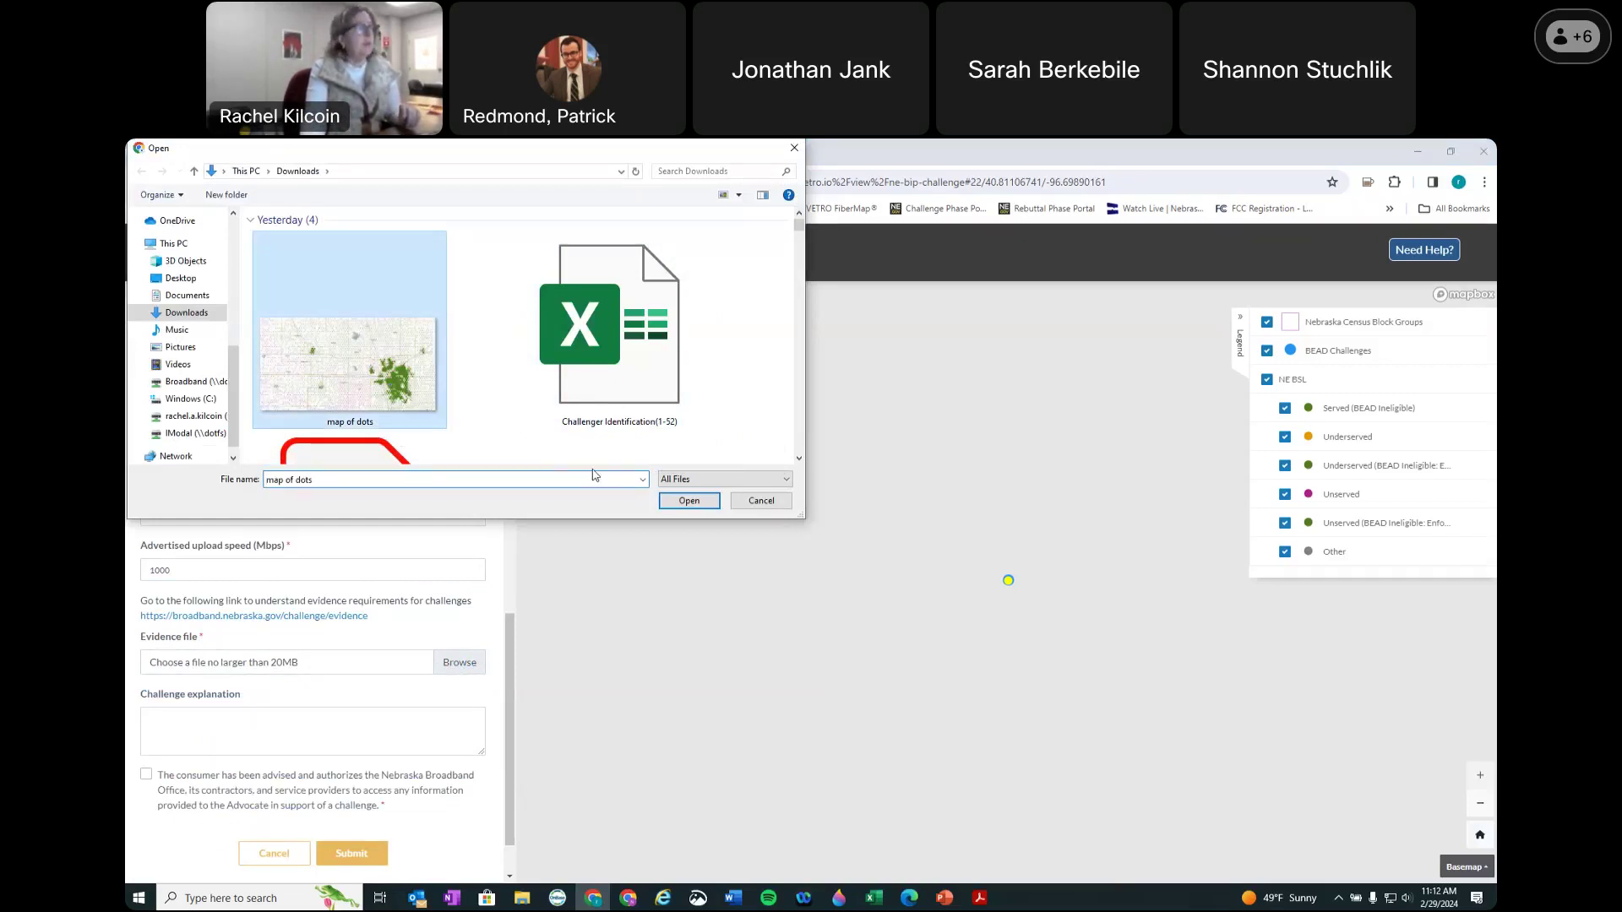
click(694, 504)
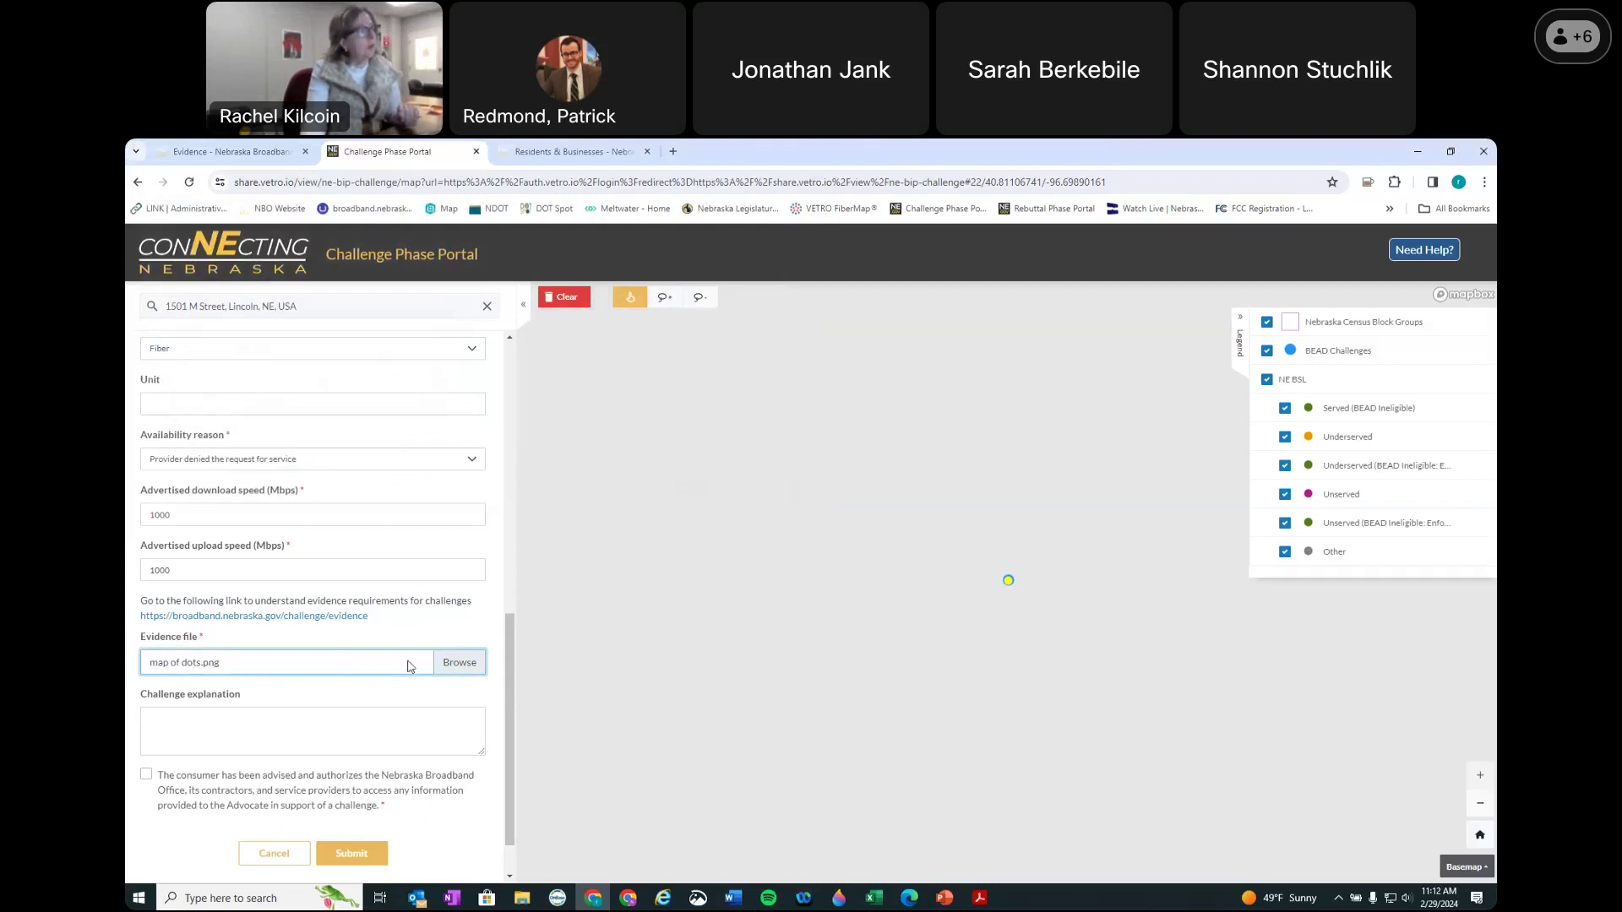
Step: Enter 'test' as the explanation, tick consumer authorization, and submit the availability challenge
click(224, 734)
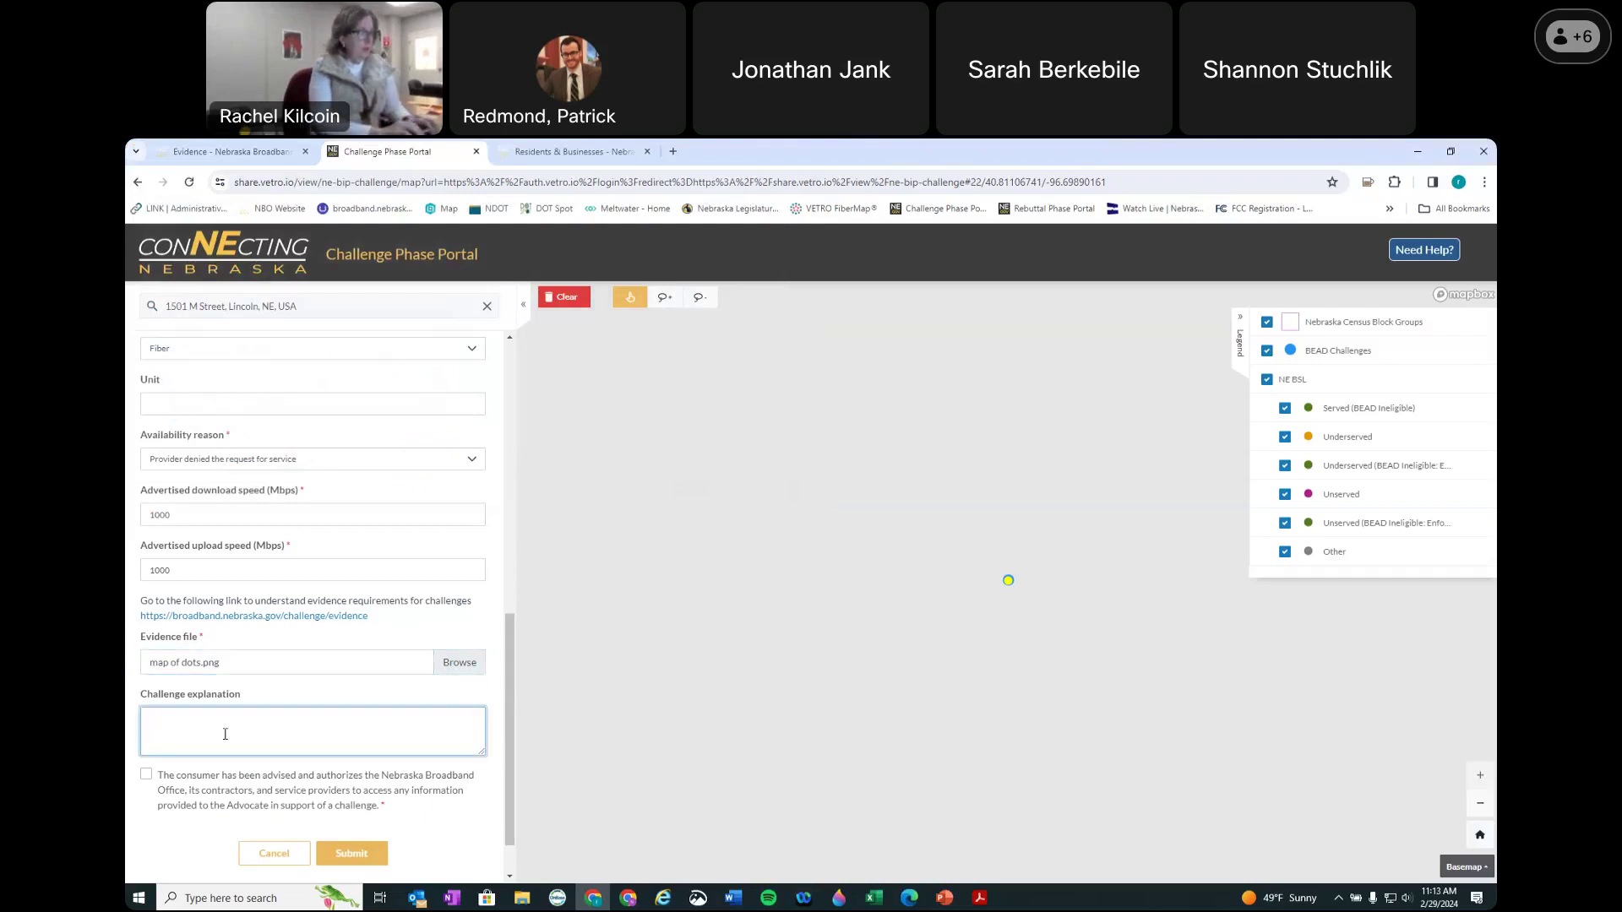
text(test)
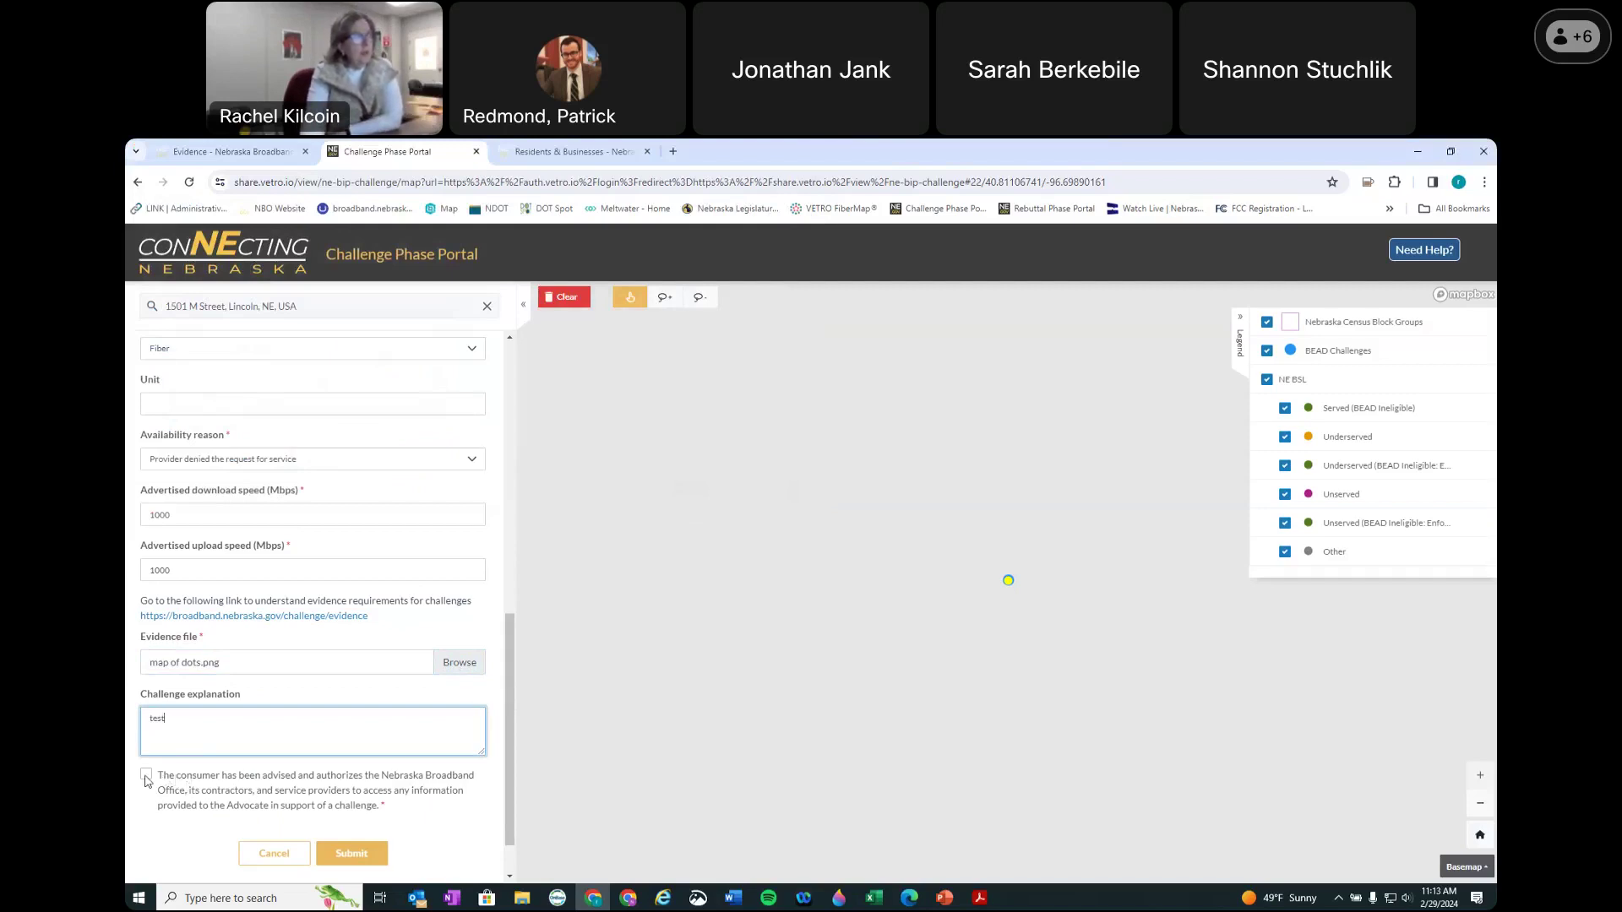
click(147, 775)
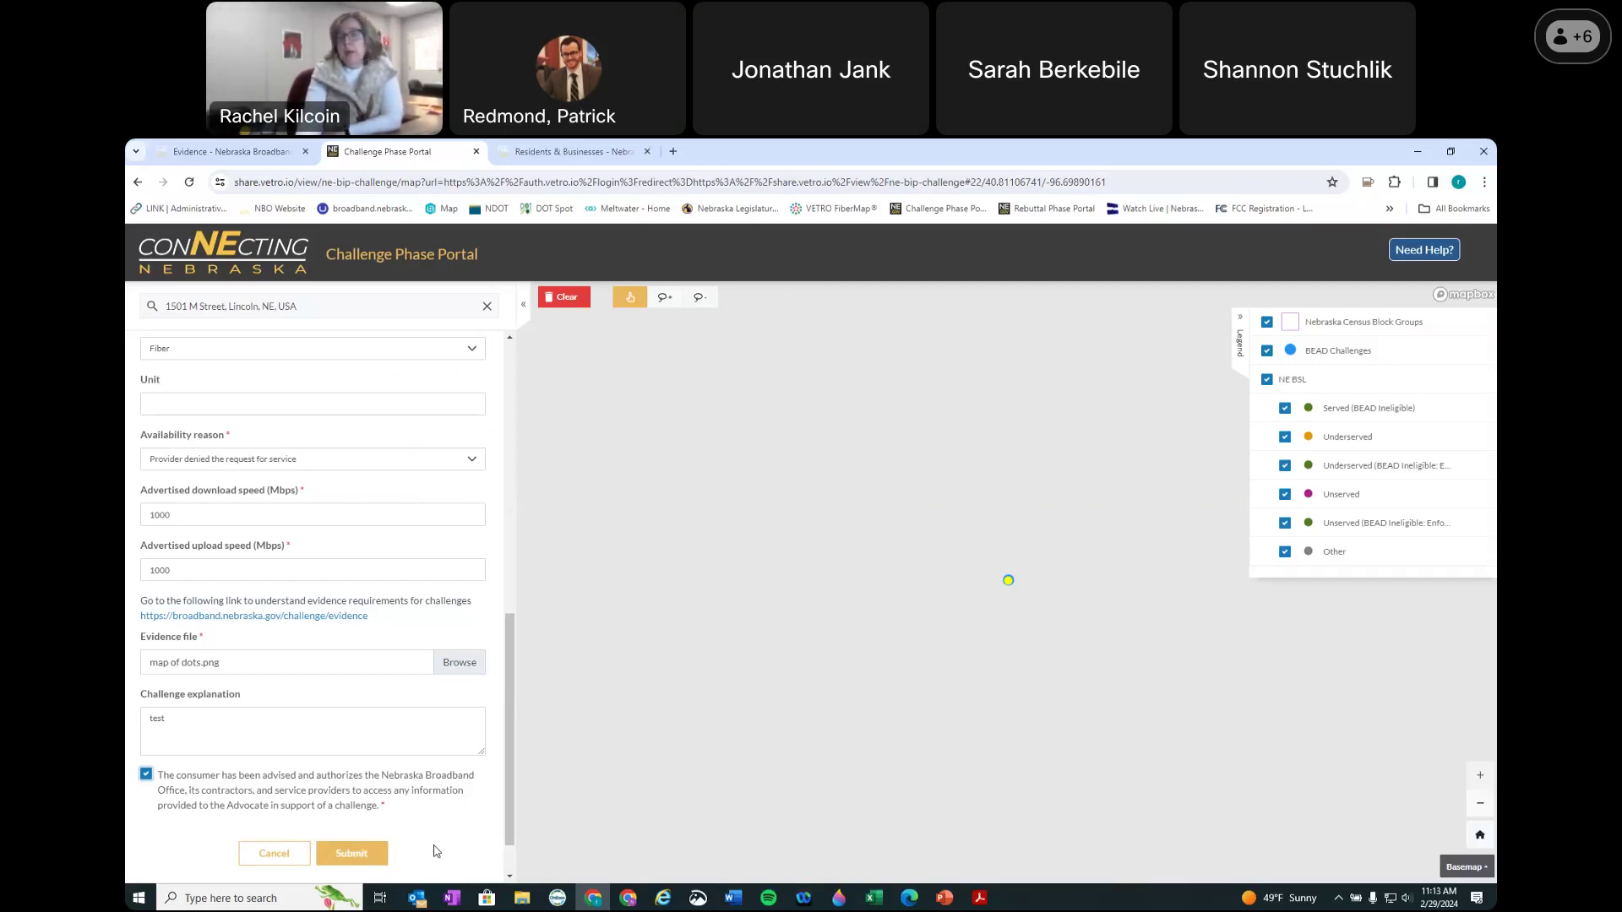
click(361, 858)
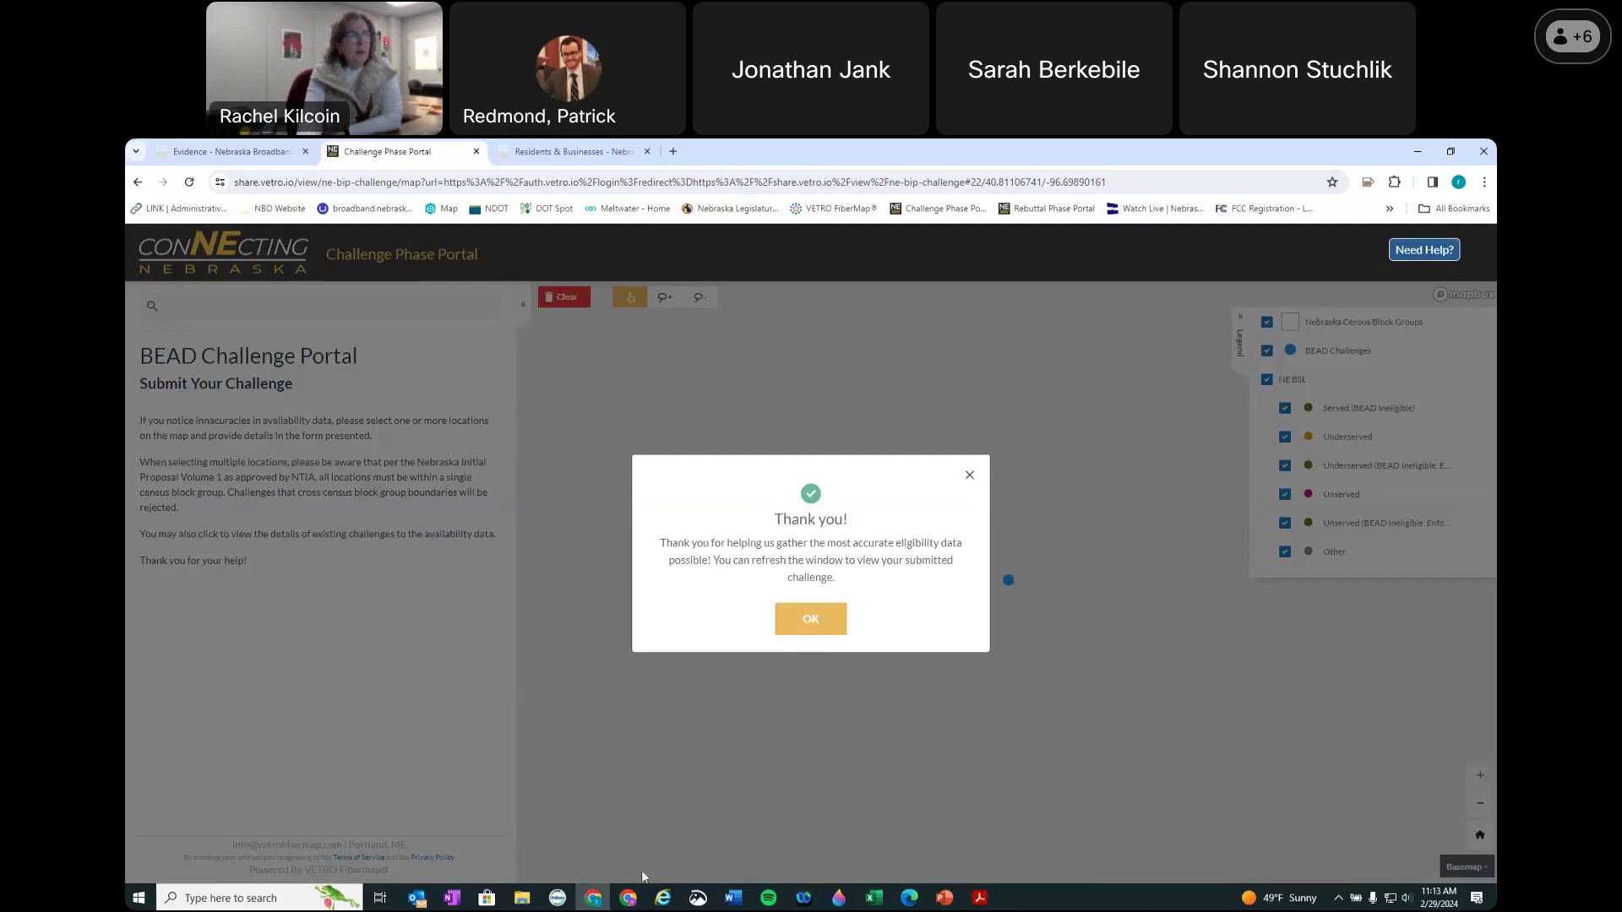
Step: Dismiss the thank-you message, zoom out around M St, and list features at a nearby location dot
click(825, 620)
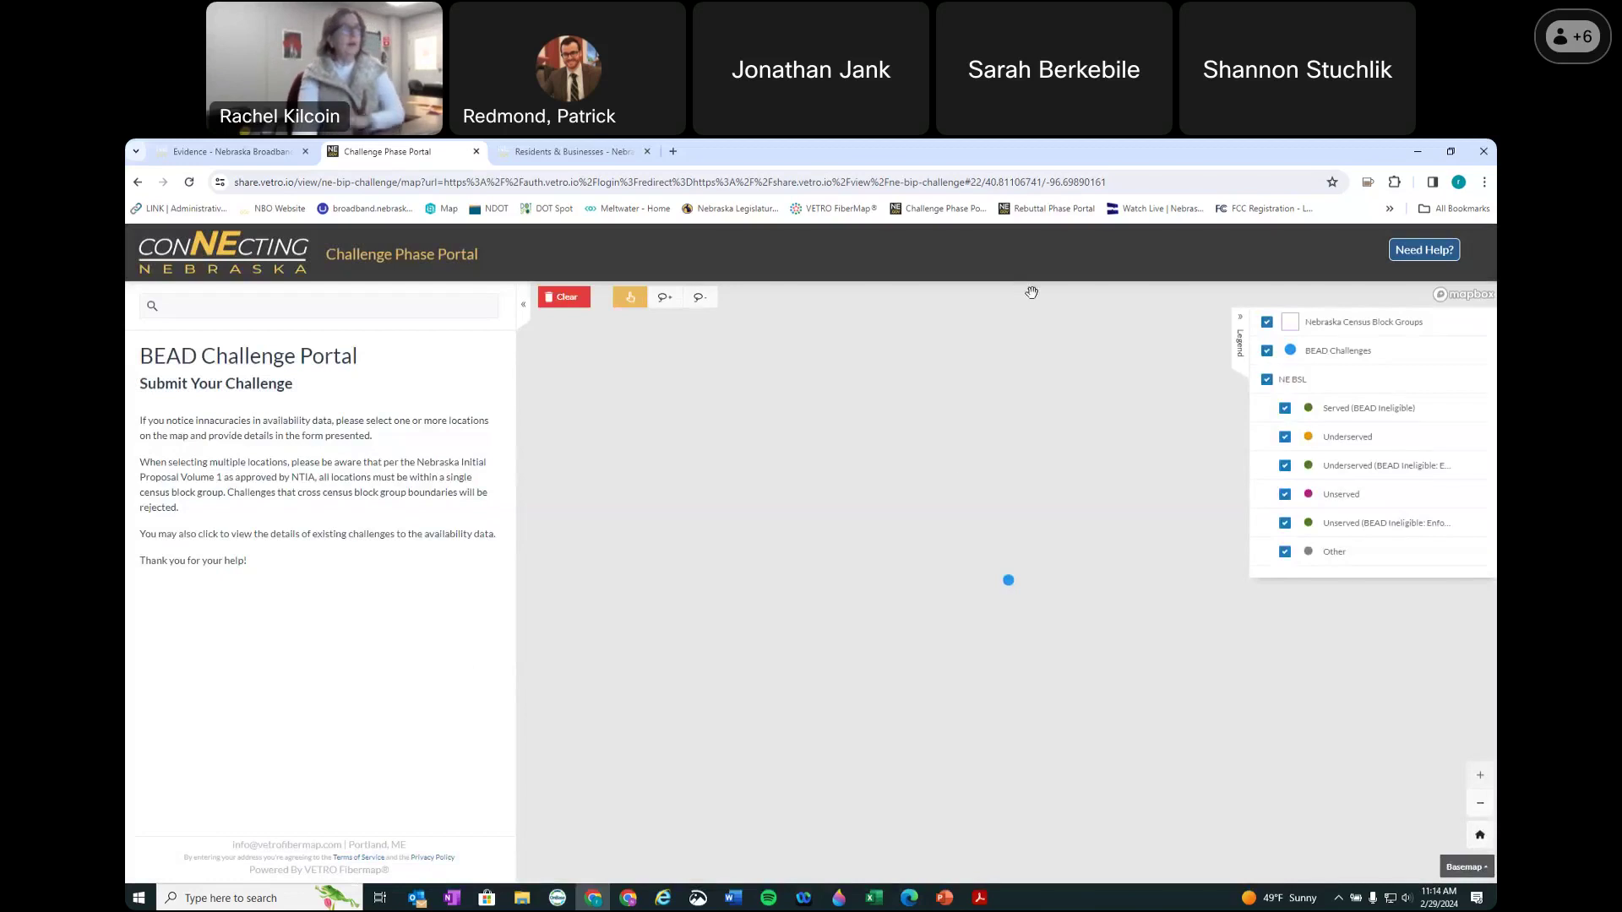
drag(1050, 506, 1056, 485)
scroll(1056, 486, down, 5)
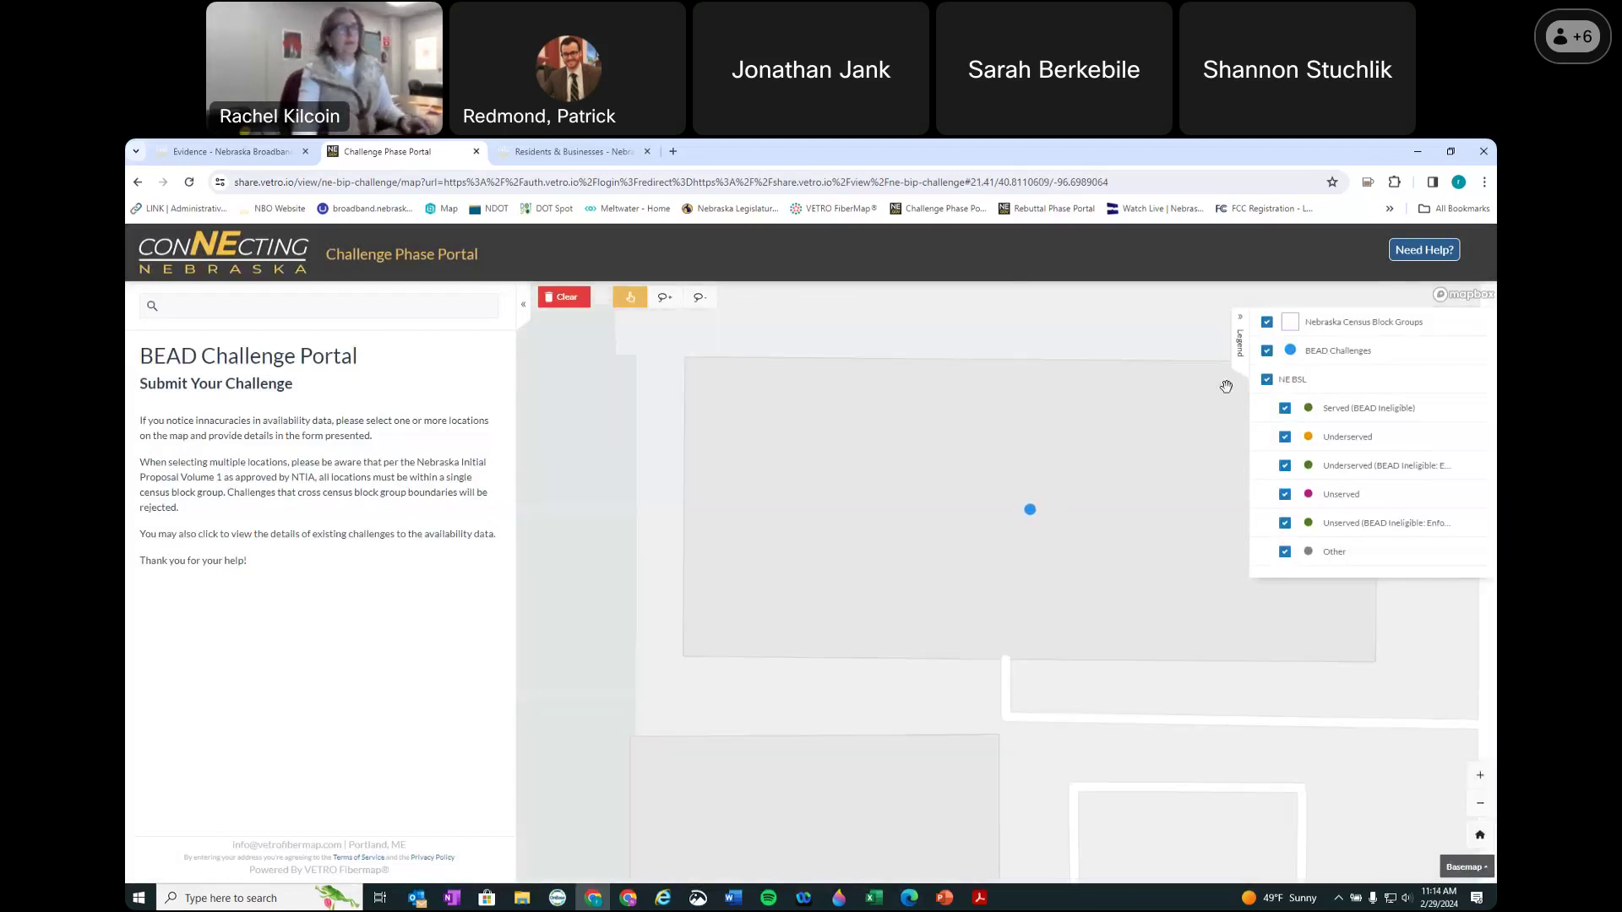
scroll(1119, 468, down, 5)
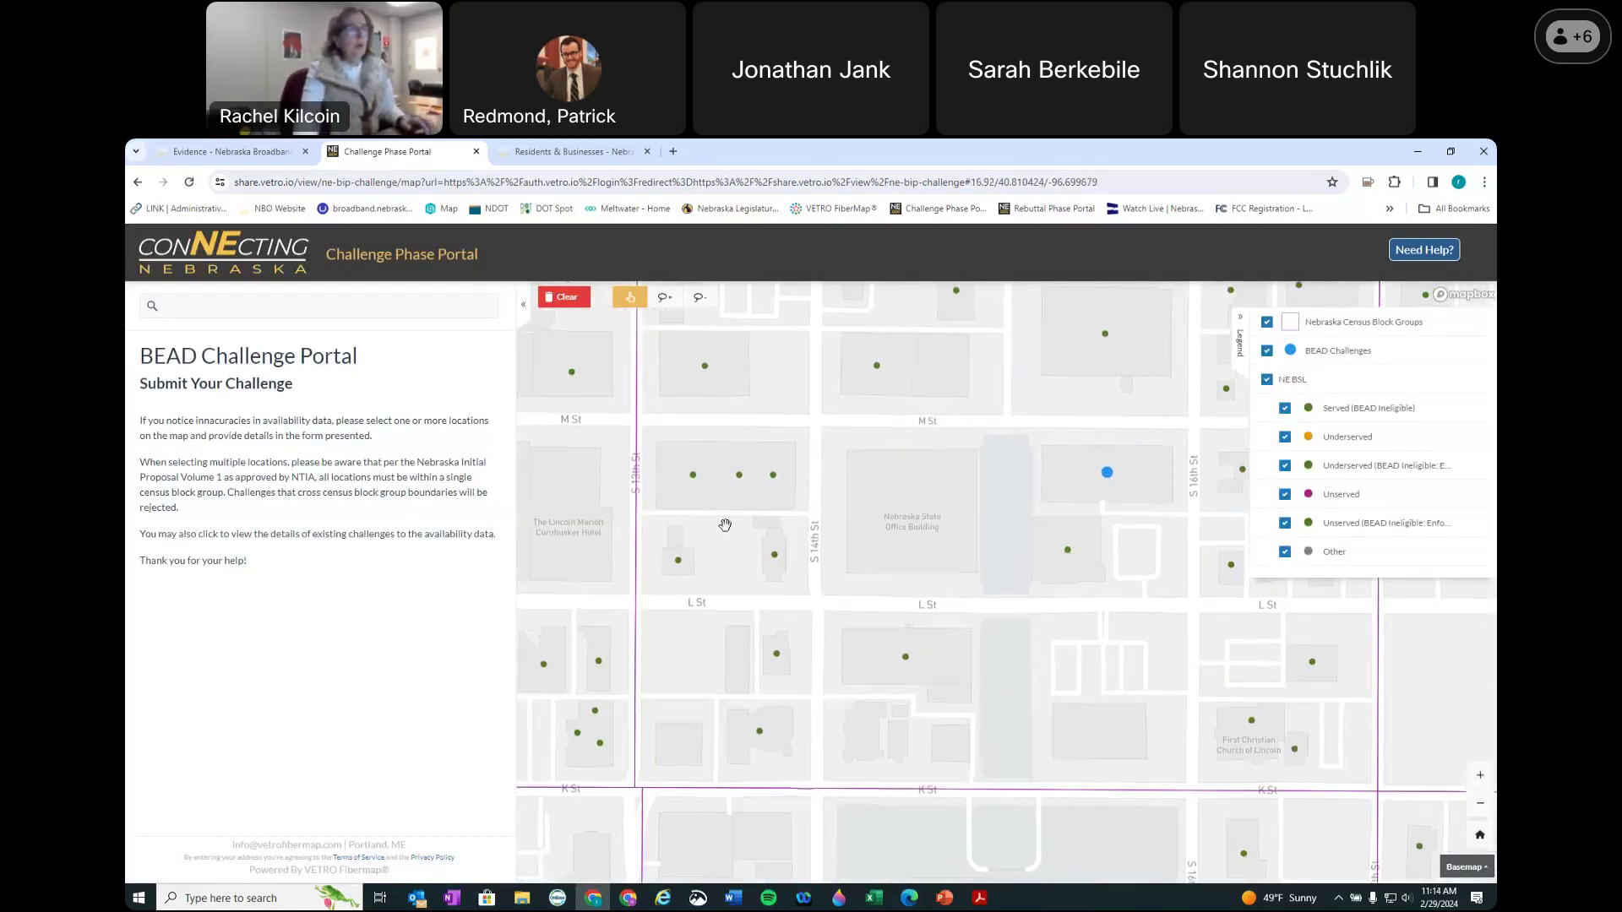
click(693, 473)
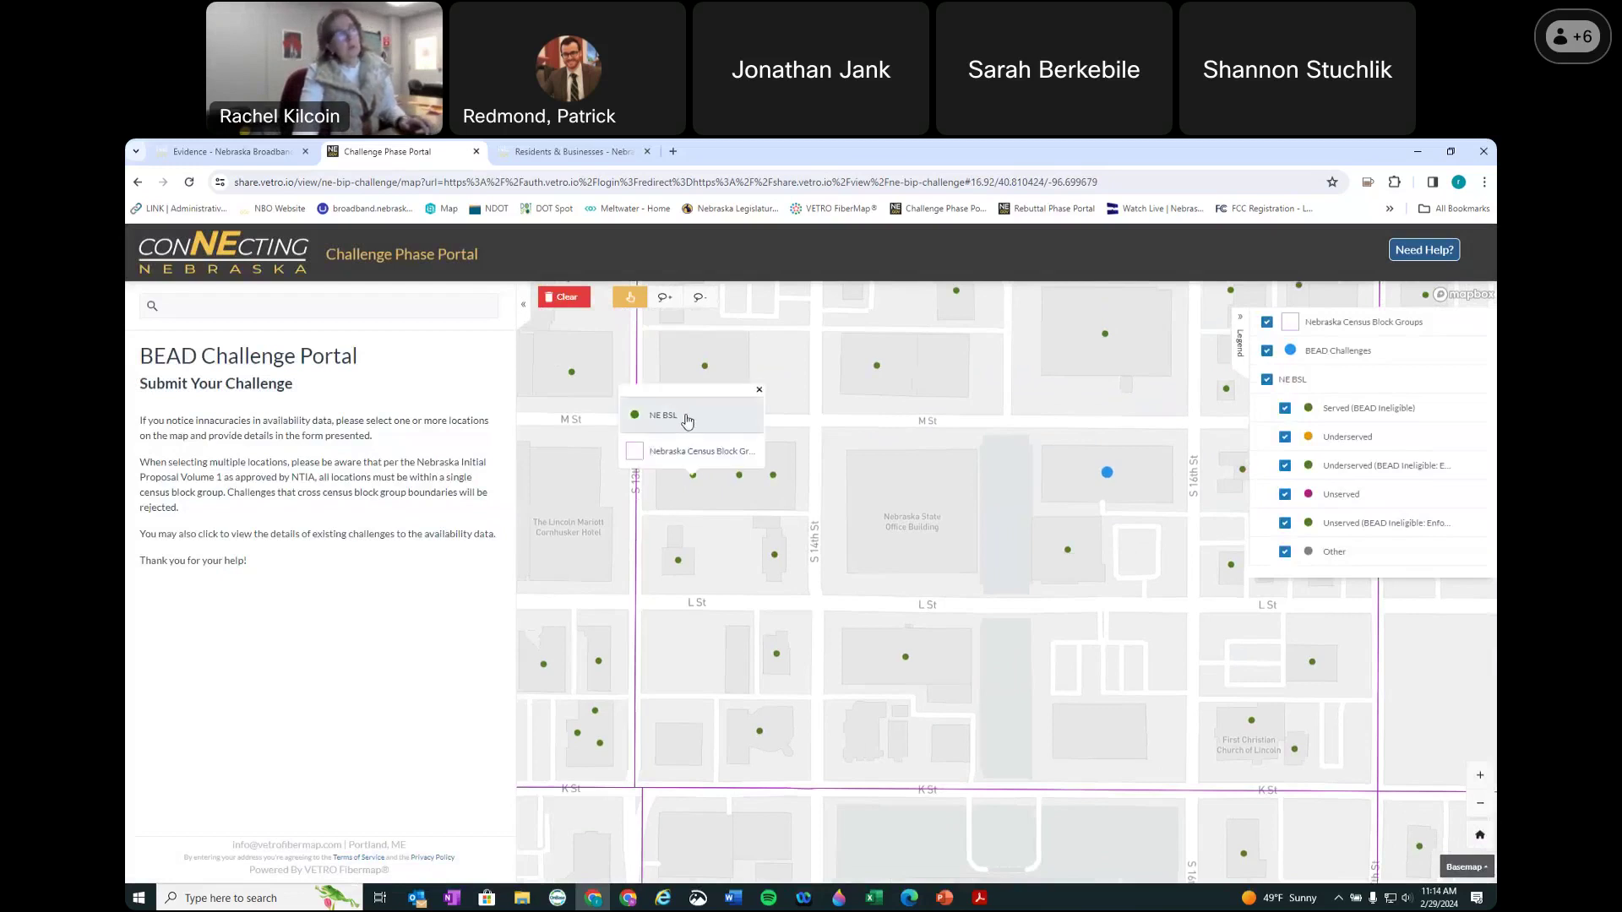
Step: From the NE BSL location, set challenge type Speed, provider Allo Communications, LLC, technology Fiber
click(685, 415)
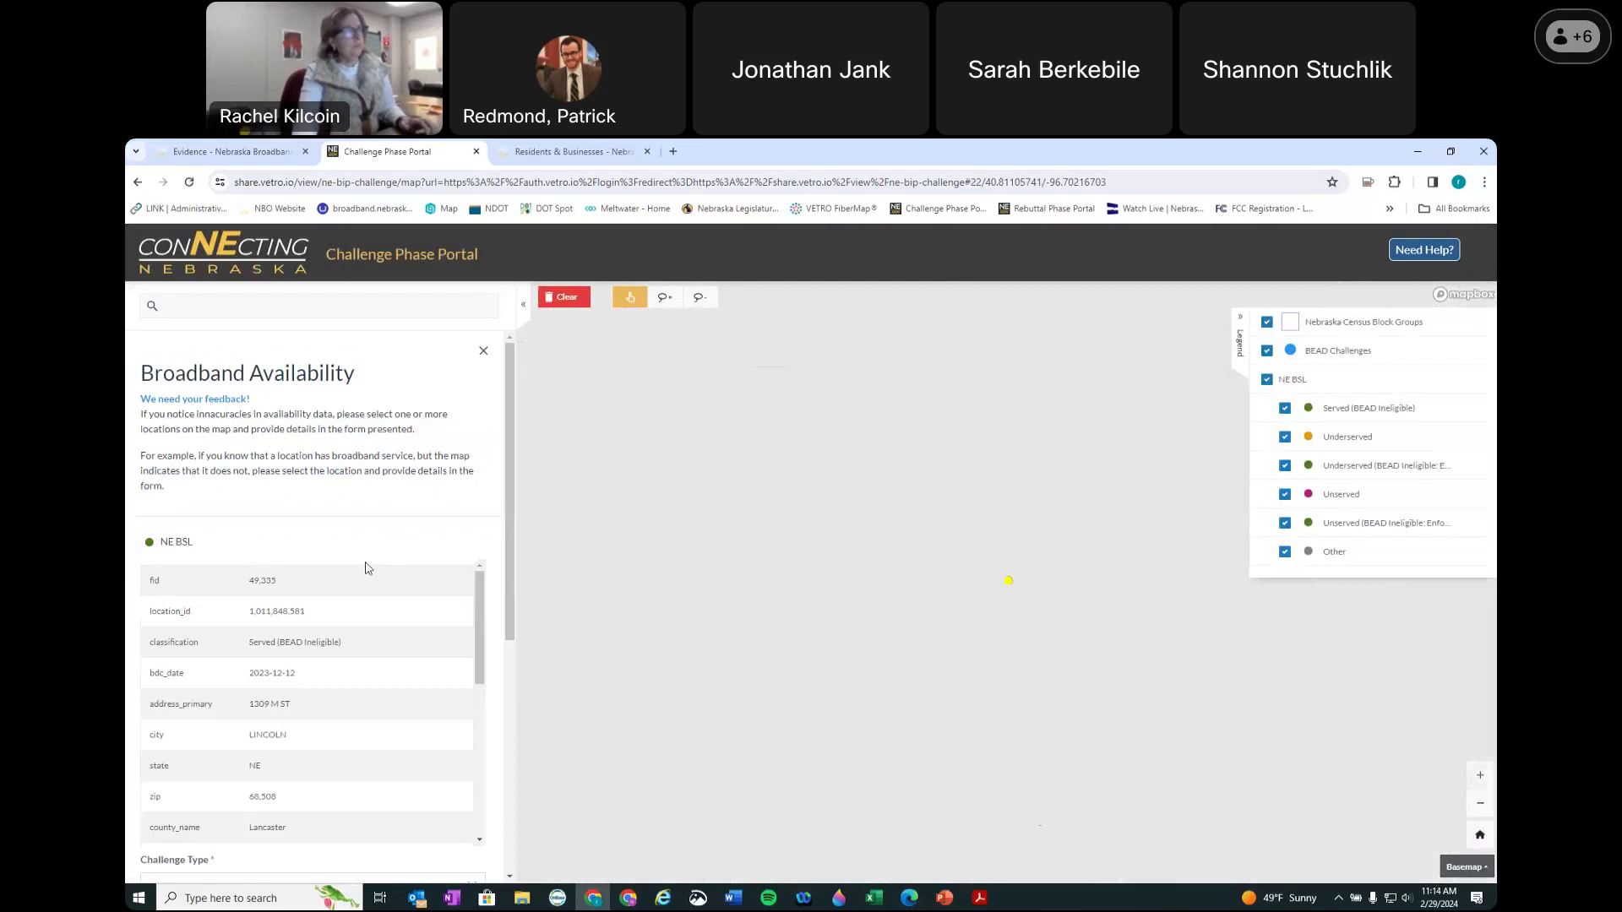
scroll(266, 718, down, 4)
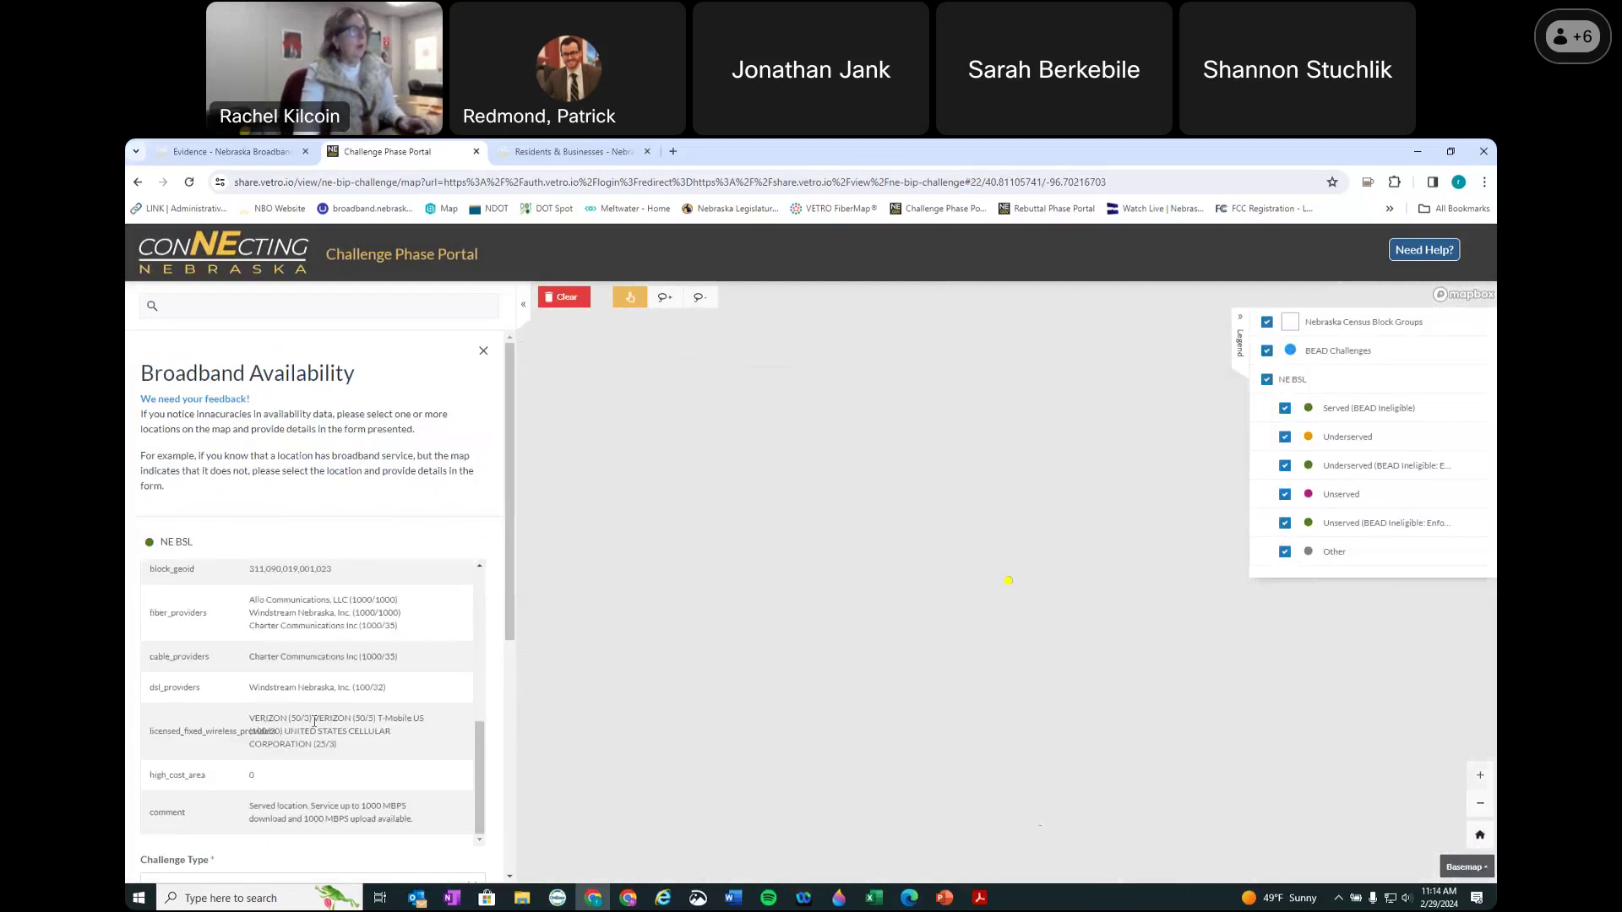
scroll(314, 722, down, 4)
click(218, 526)
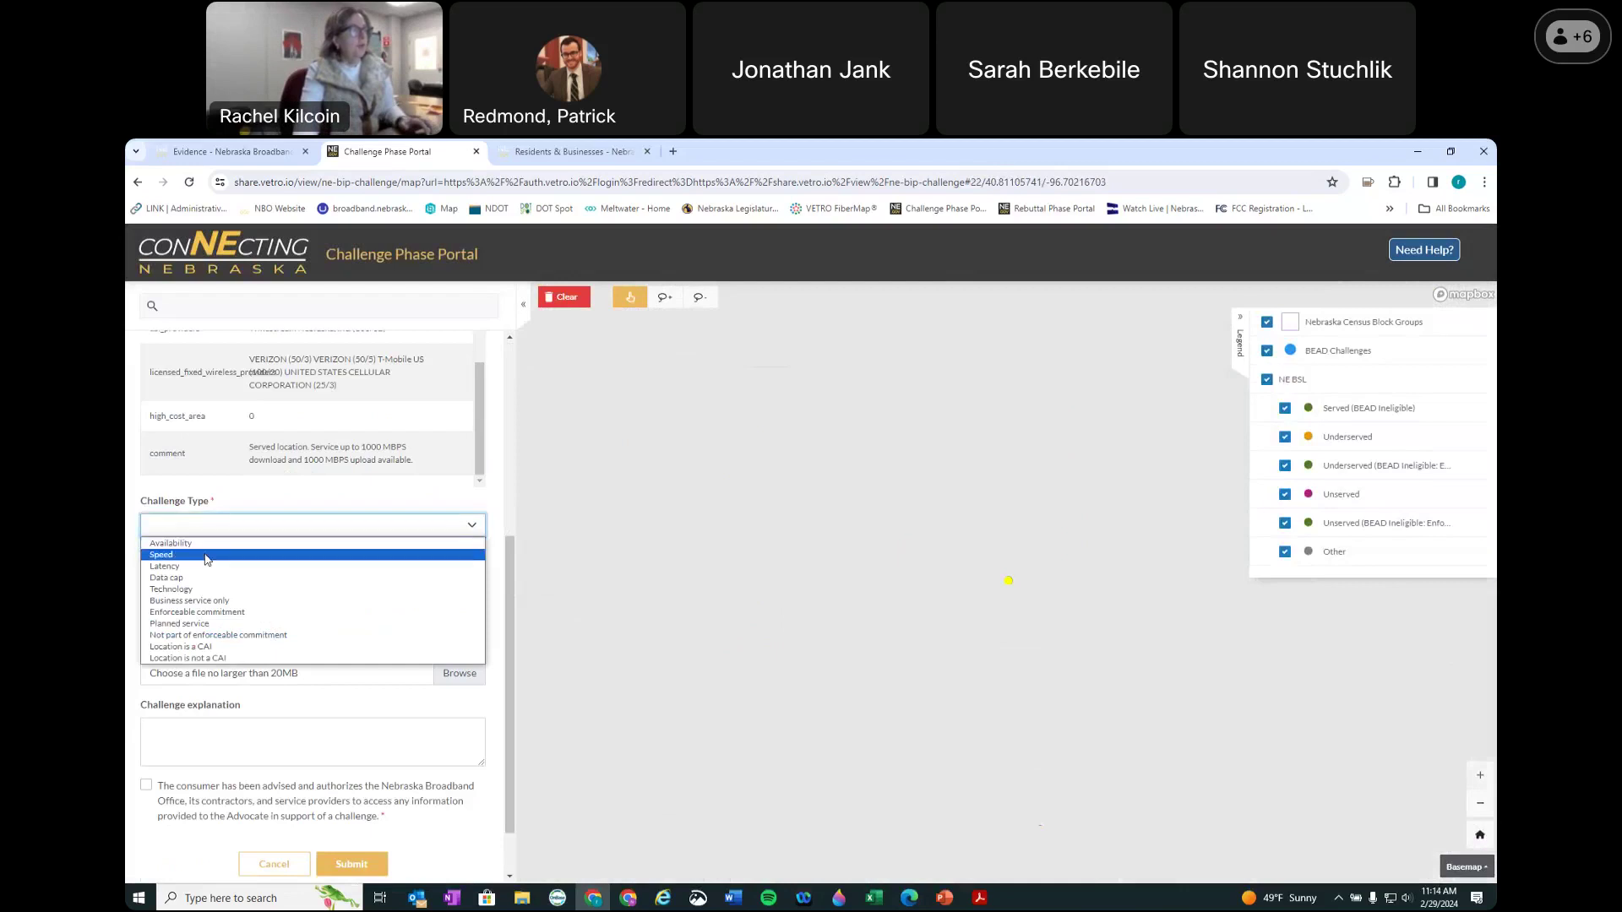
click(206, 556)
click(205, 581)
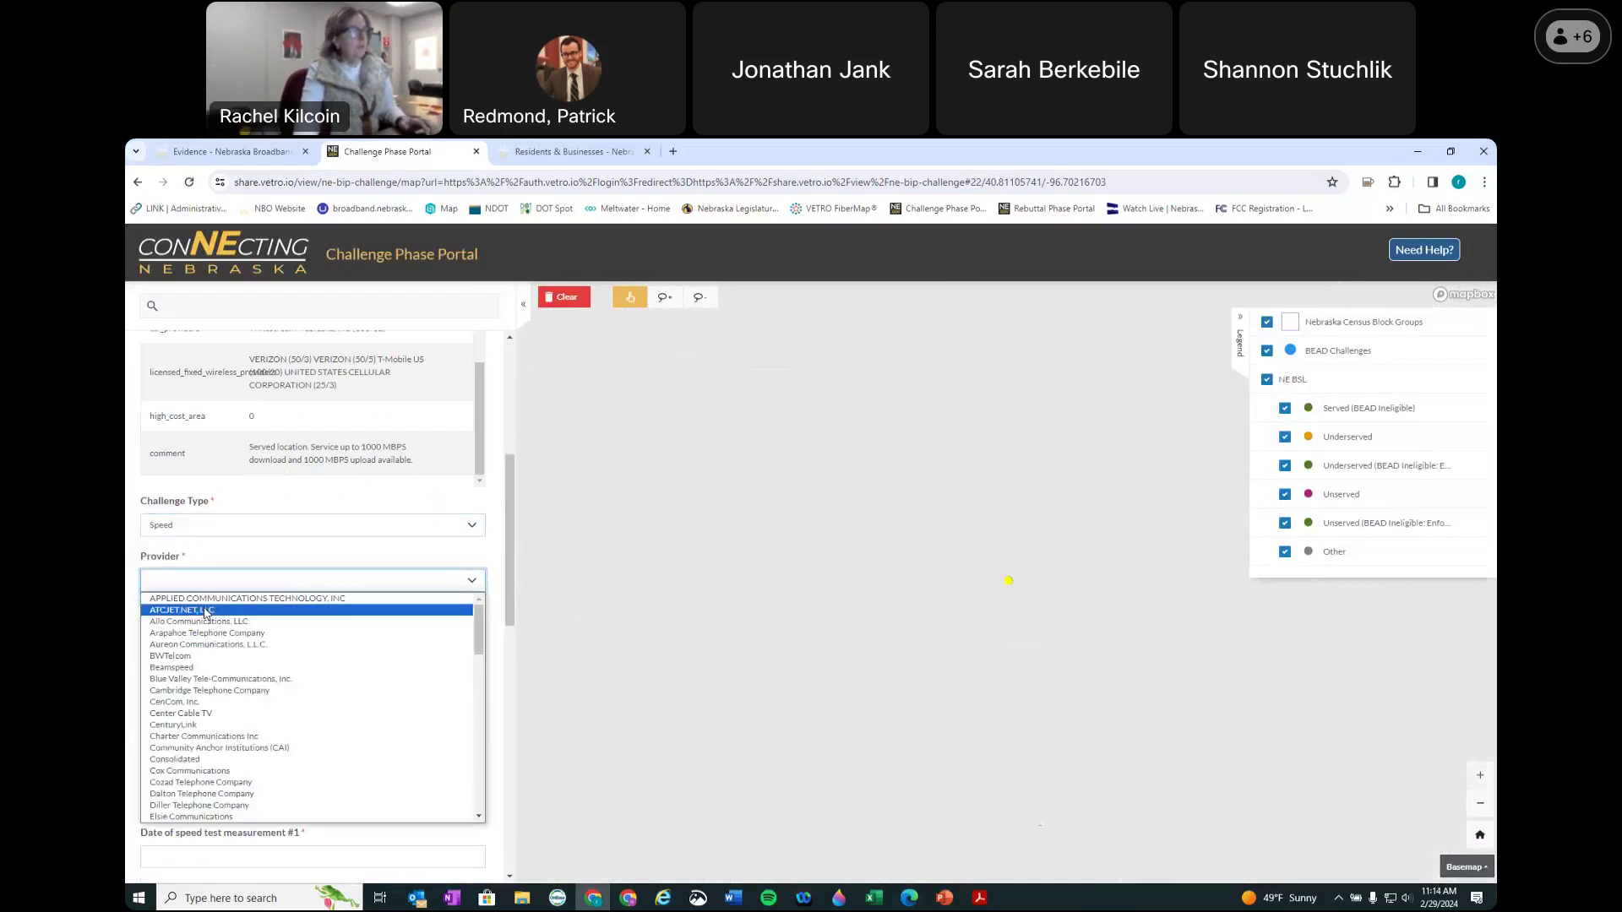
click(203, 622)
click(213, 636)
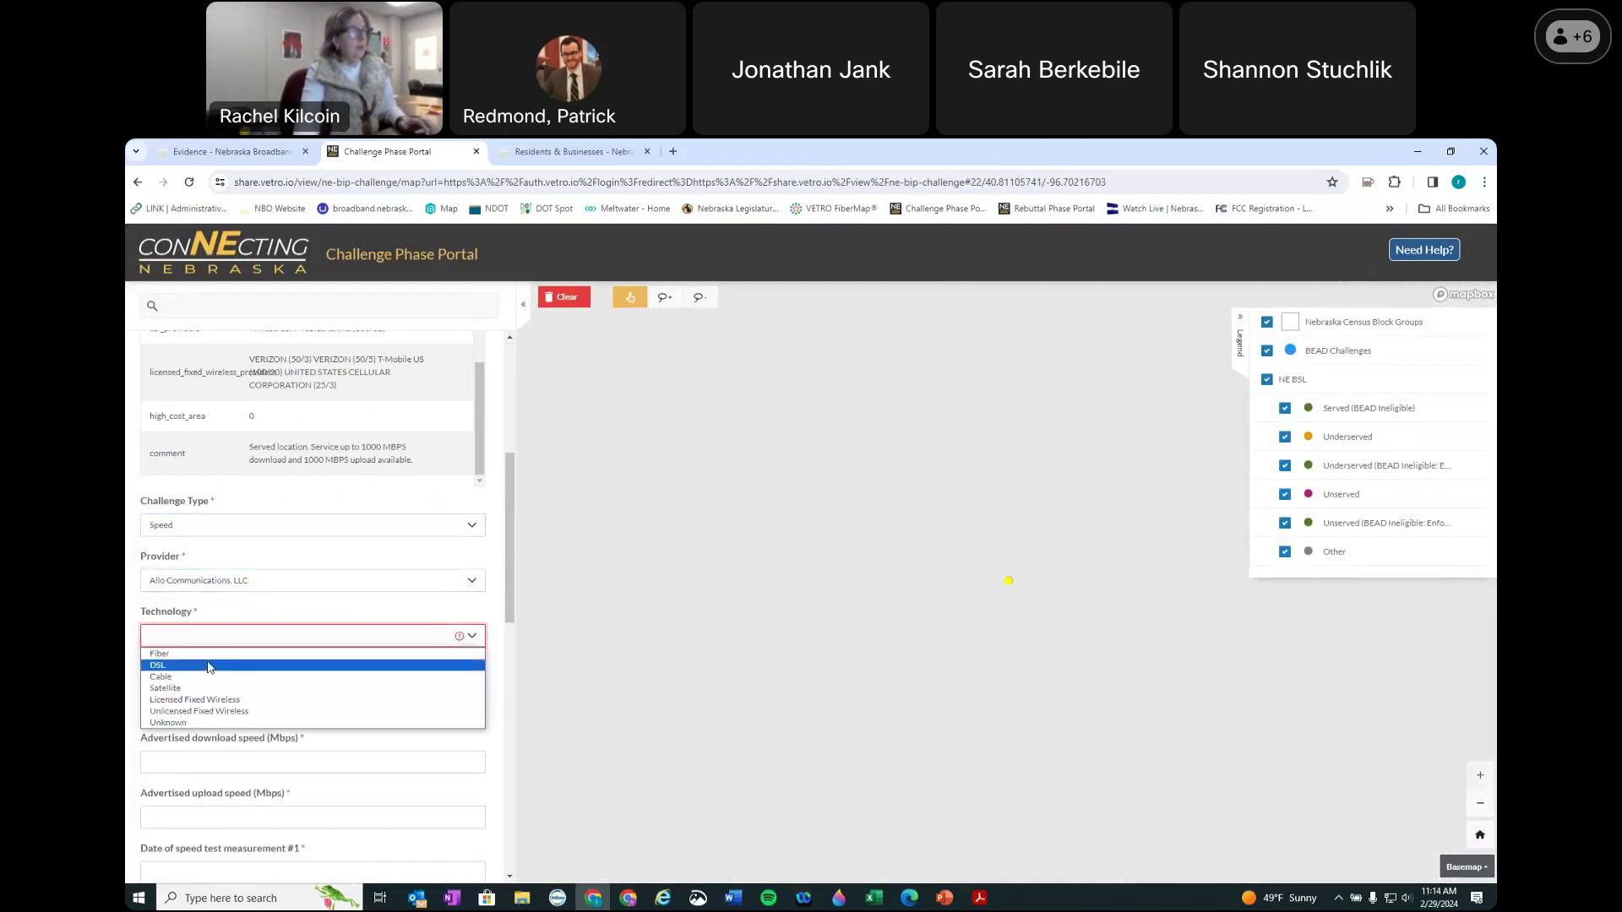
click(207, 654)
Step: Enter advertised speeds of 1000 Mbps download and 1000 Mbps upload, then view the evidence requirements page
click(199, 690)
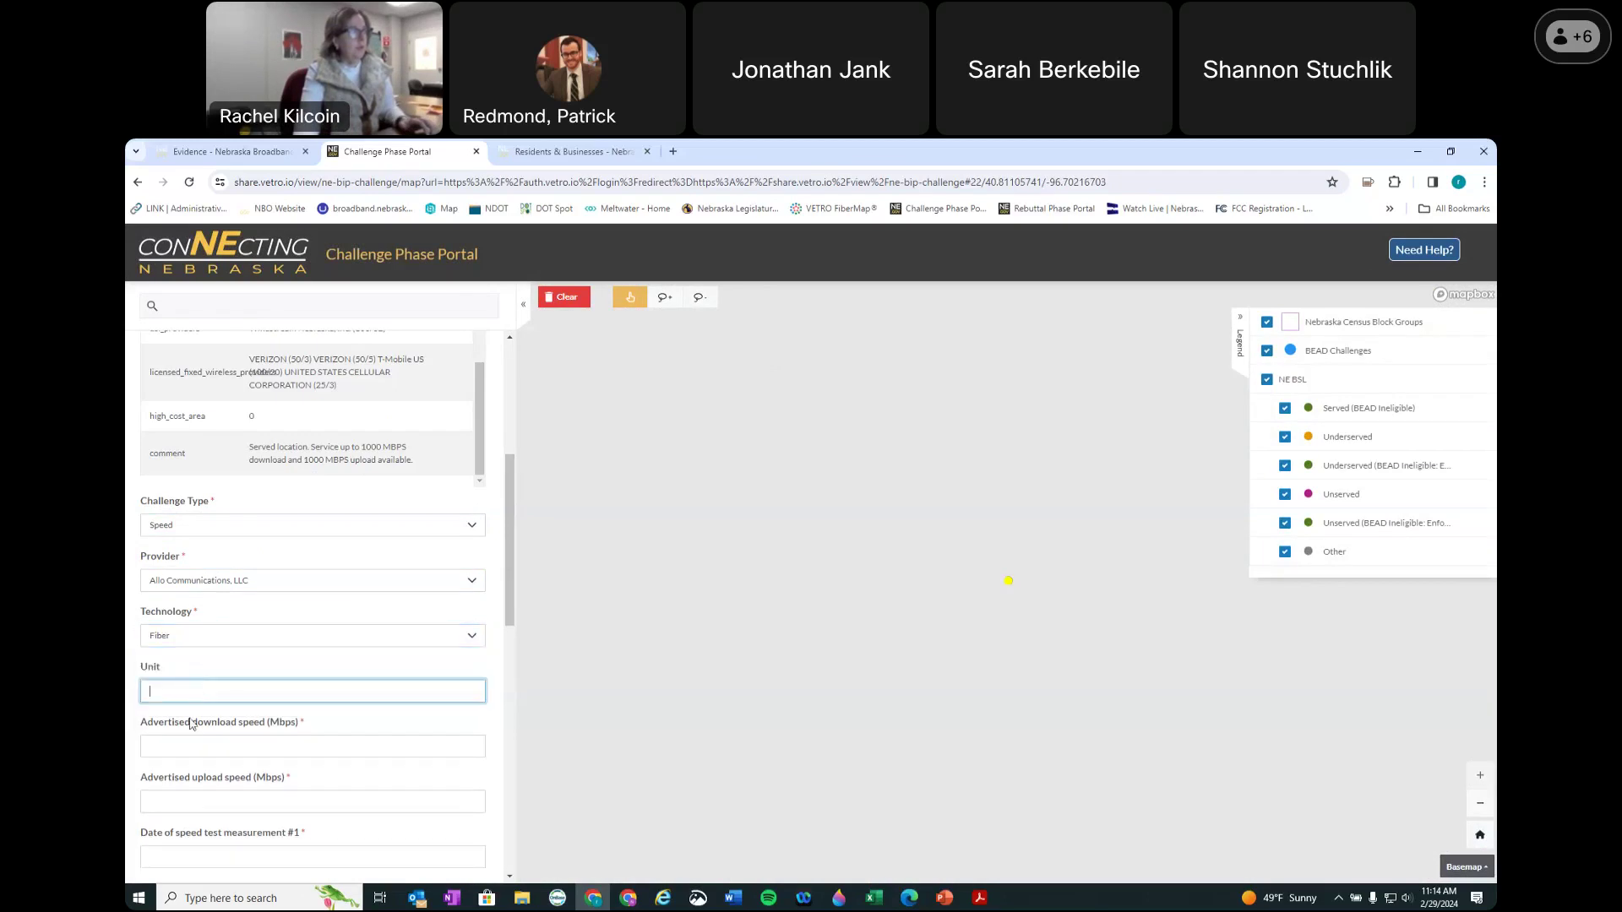
click(226, 748)
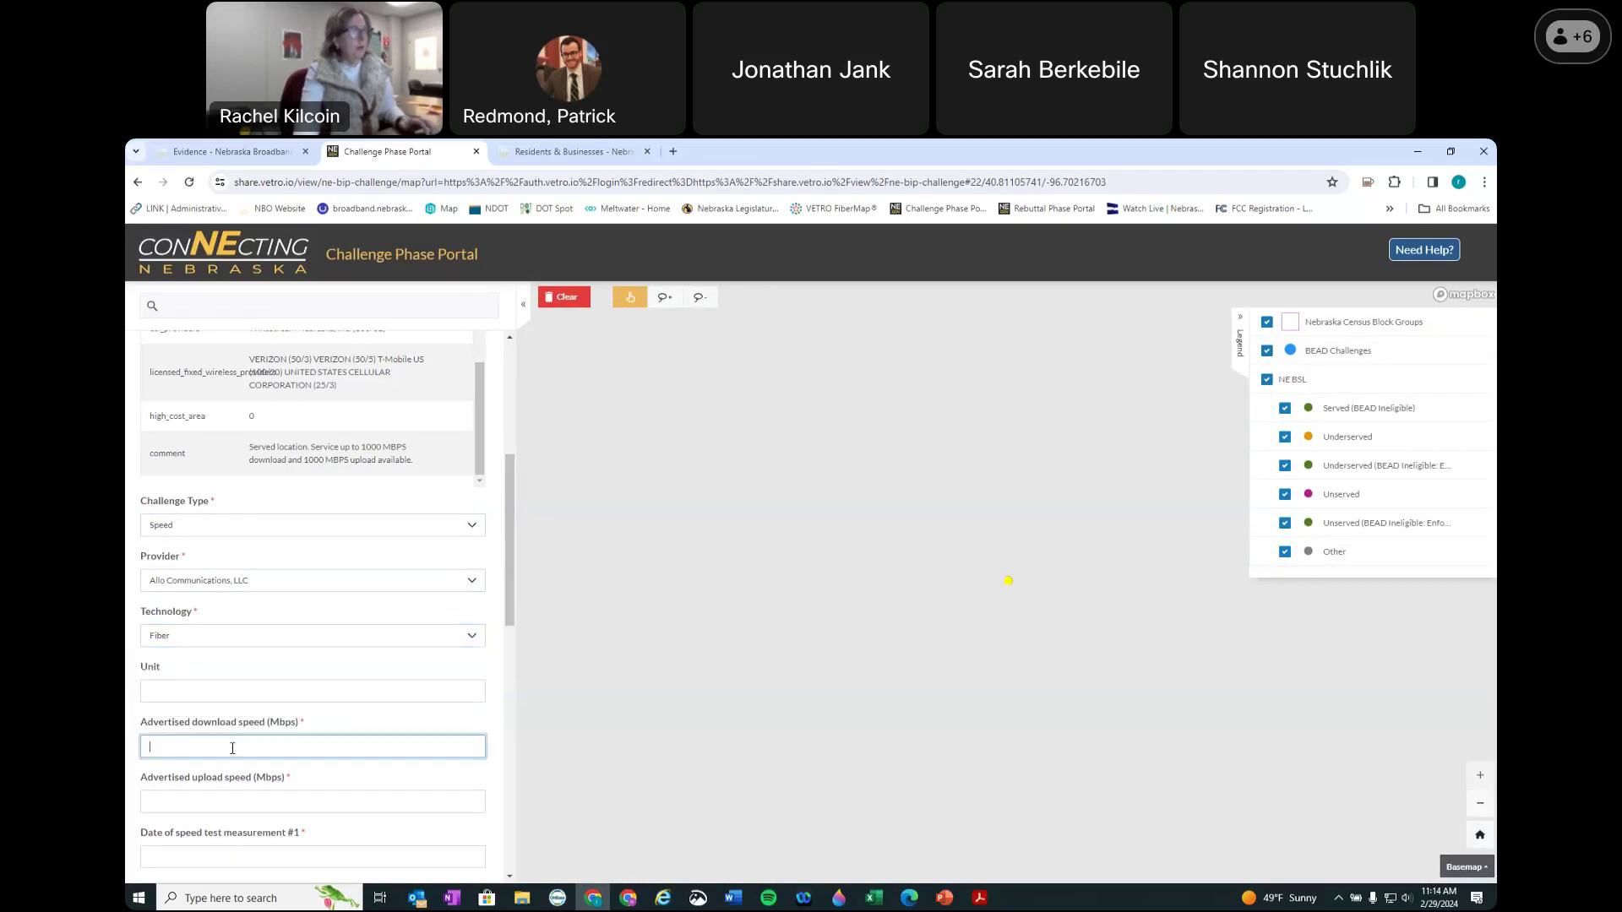
text(1000)
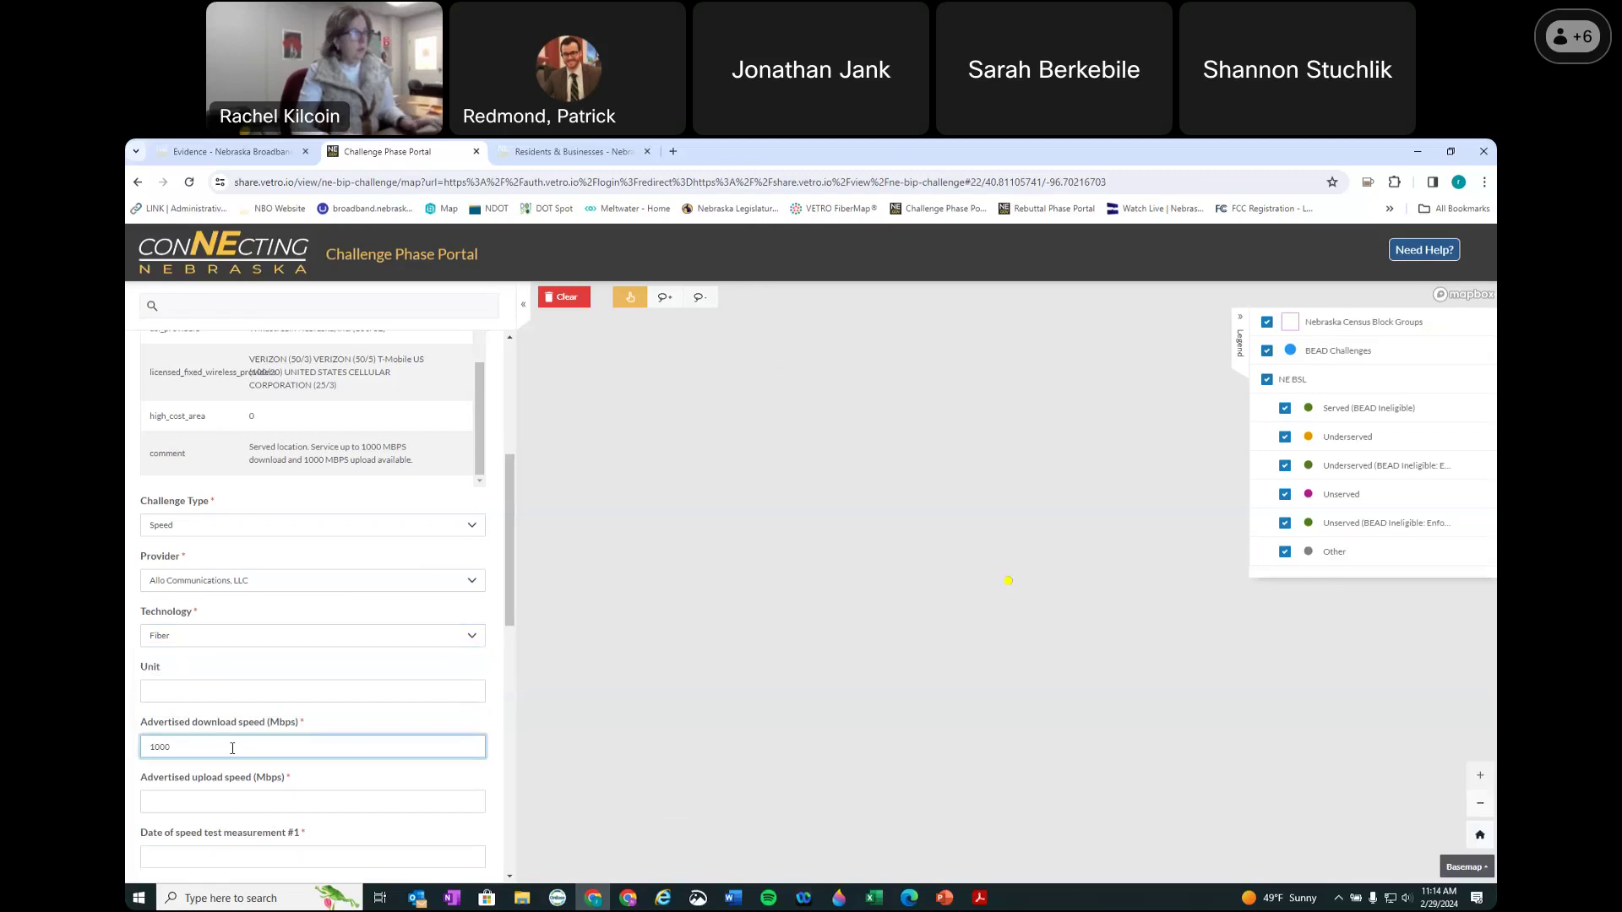
key(Tab)
text(1000)
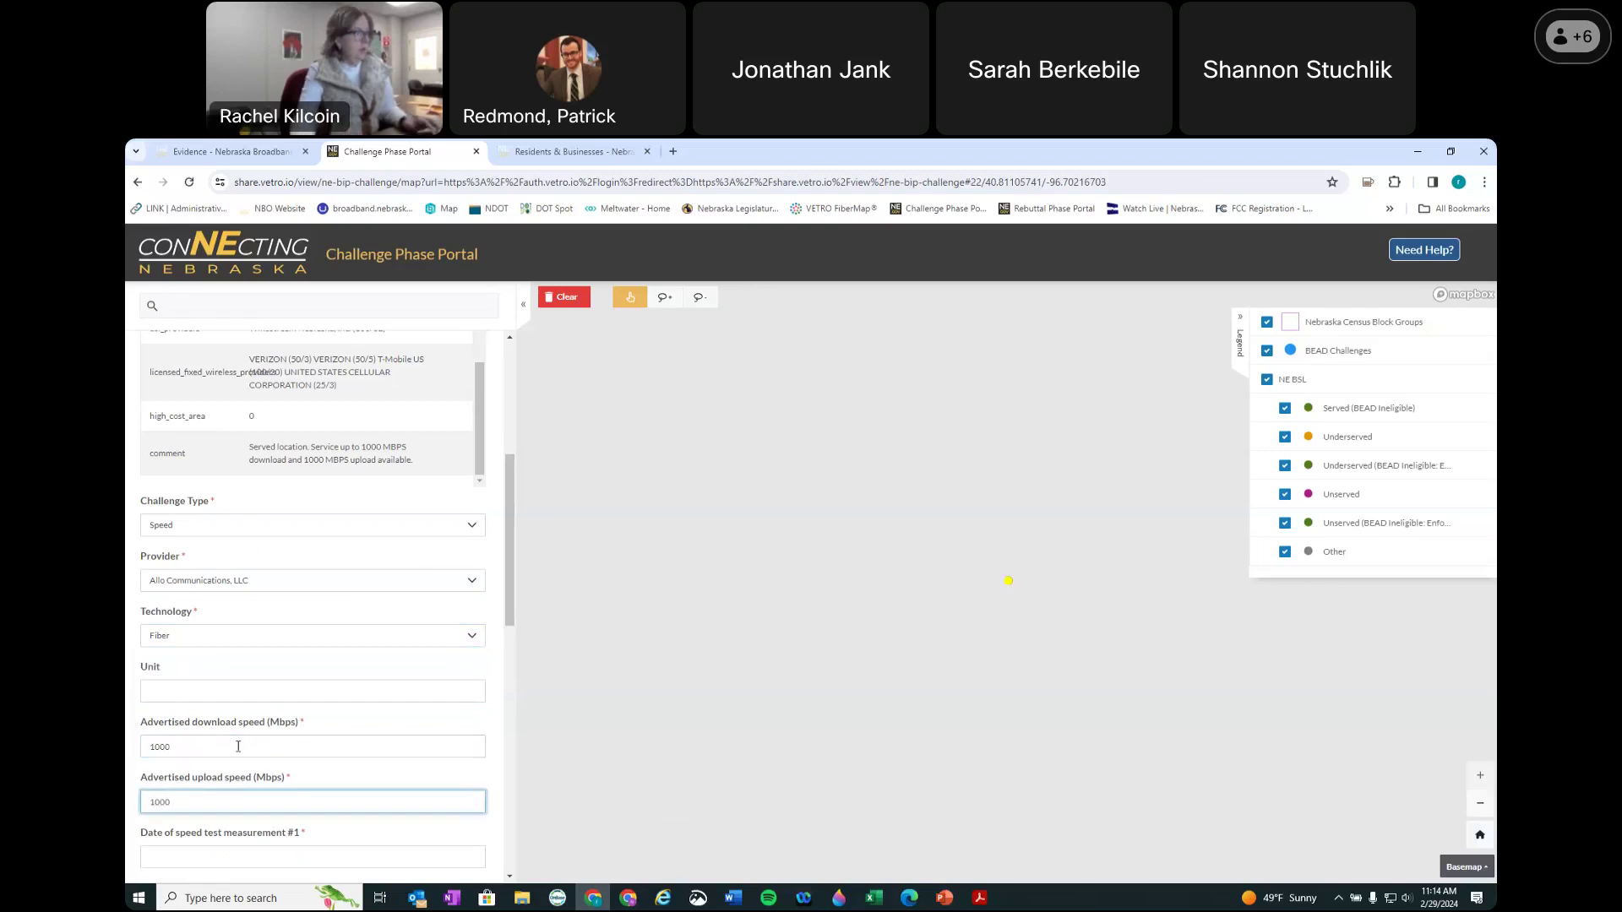
scroll(241, 709, down, 3)
click(277, 644)
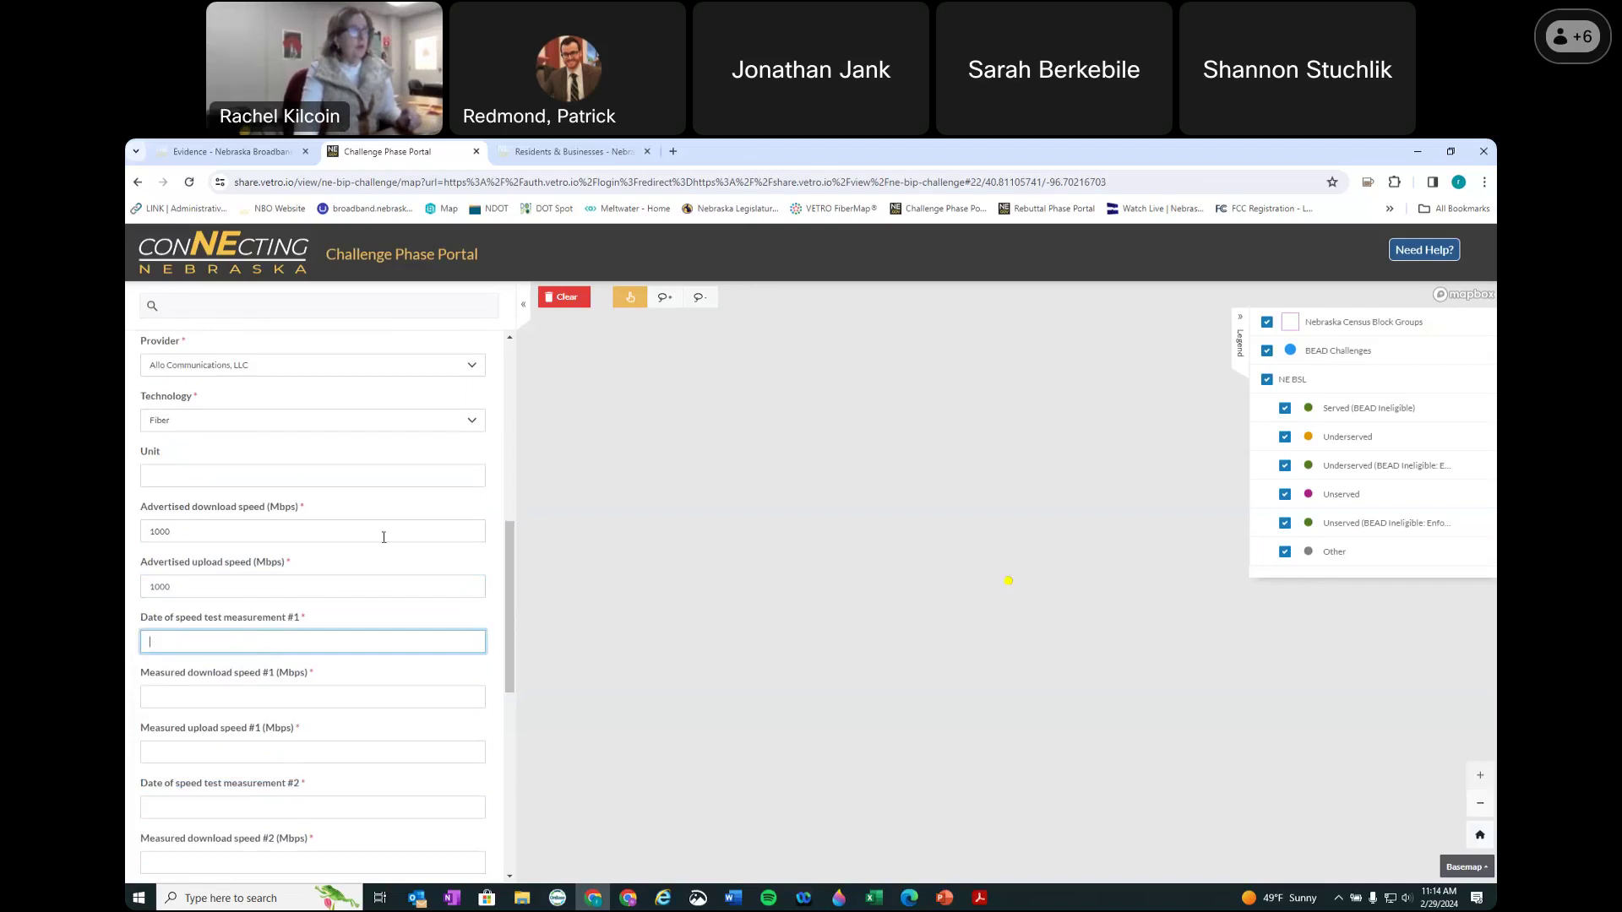
click(251, 154)
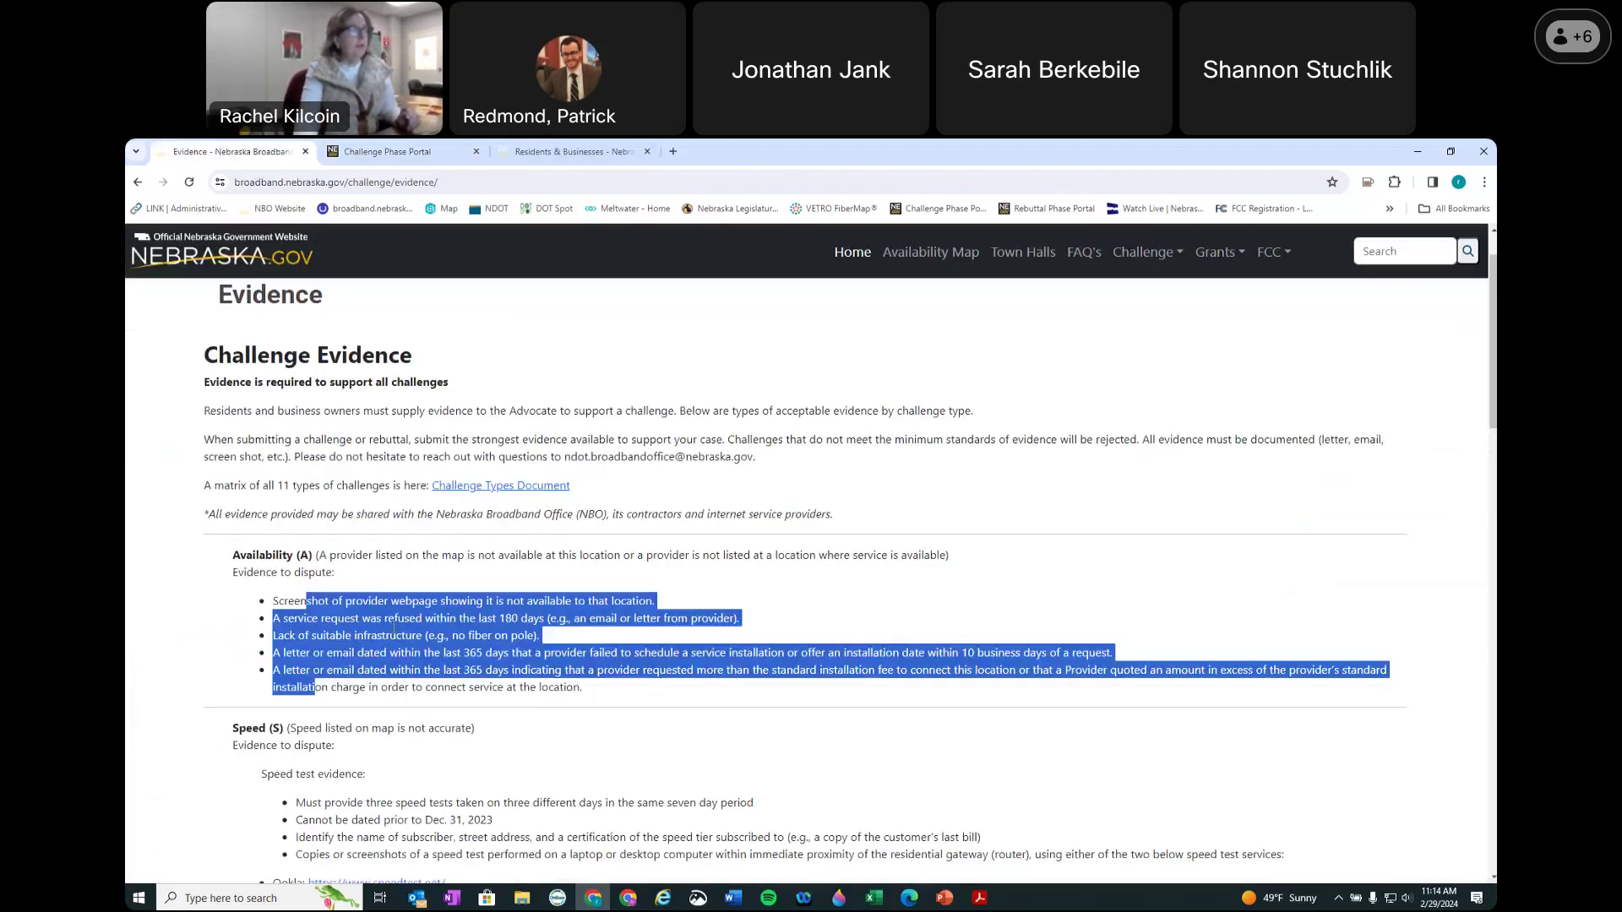
Step: Scroll through the Speed section's requirements to the Ookla and M-Lab example results
scroll(437, 706, down, 2)
click(333, 662)
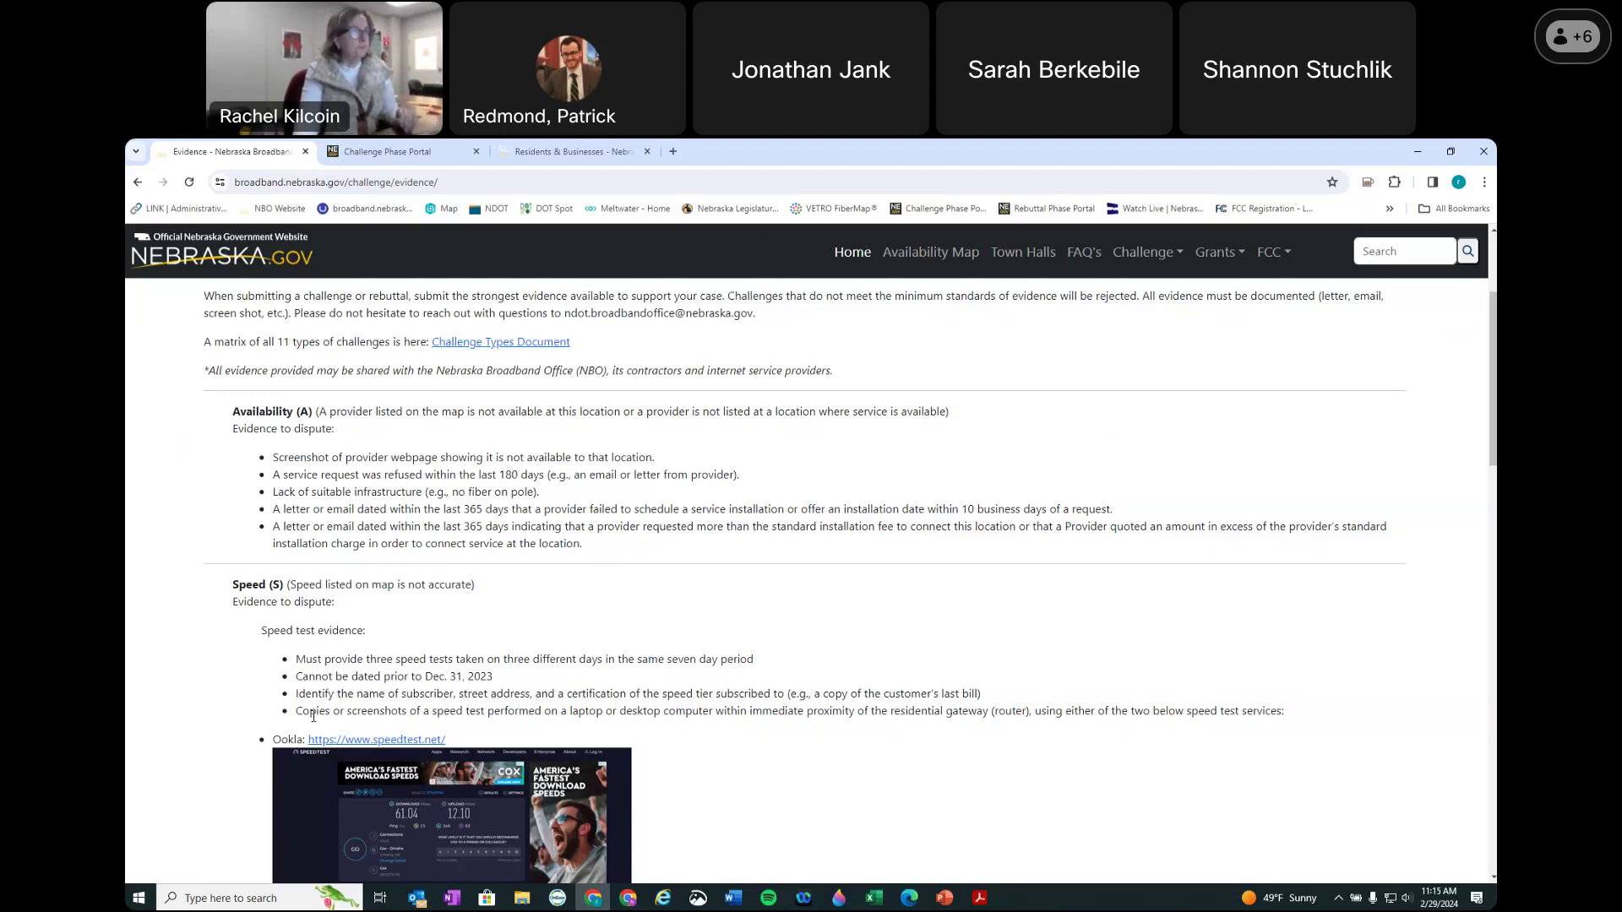
scroll(433, 724, down, 2)
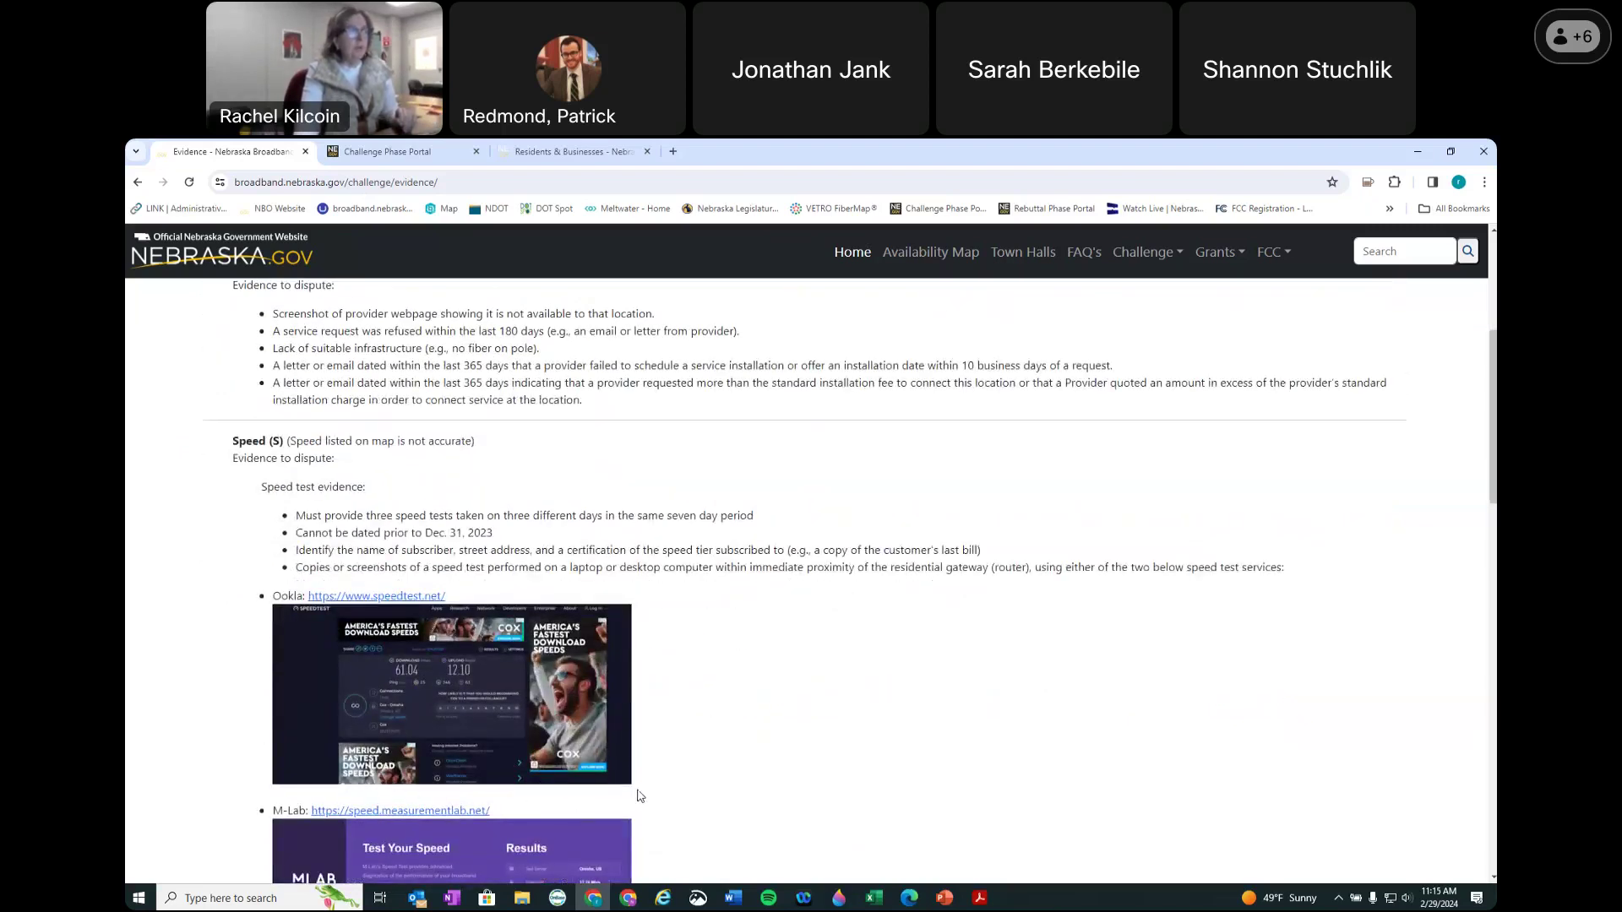
scroll(645, 786, down, 2)
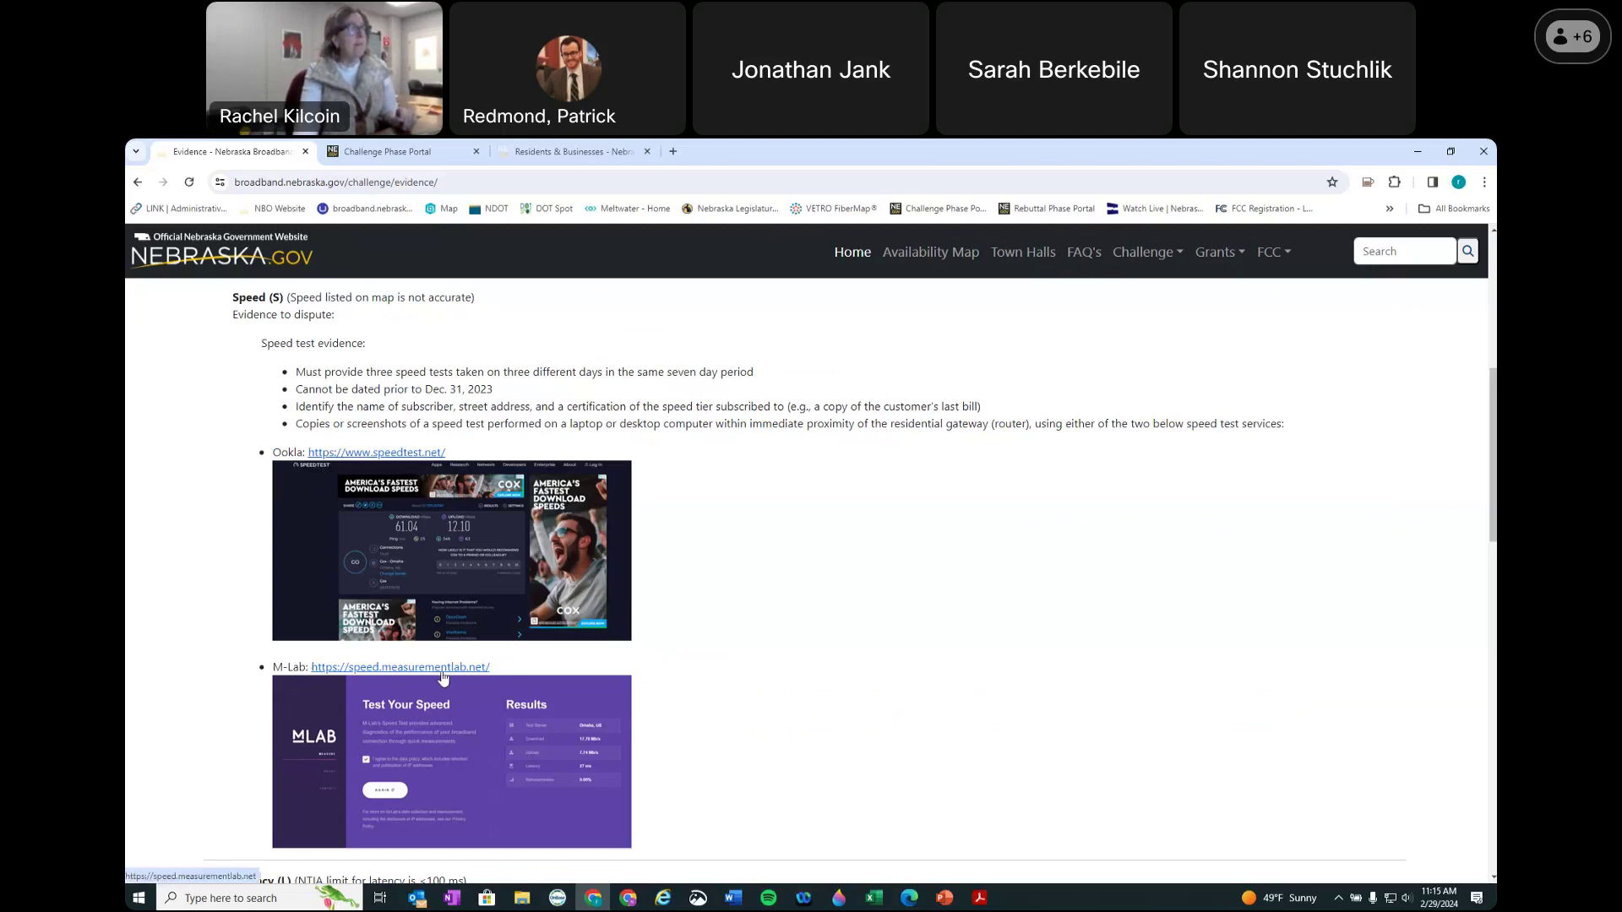
scroll(848, 573, down, 2)
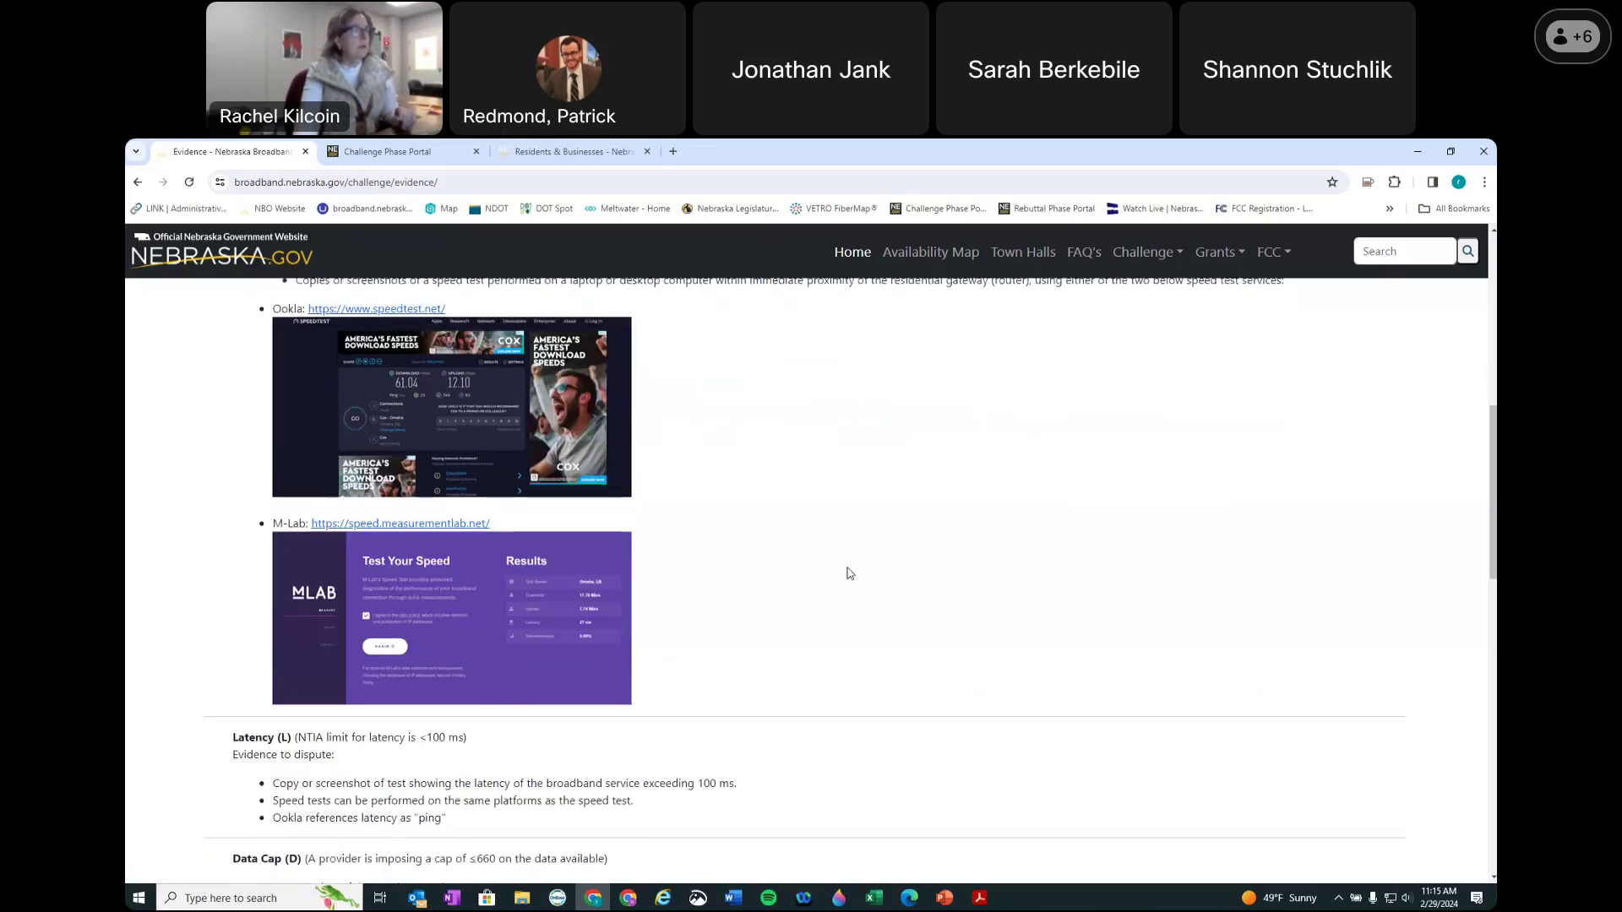
scroll(848, 573, up, 3)
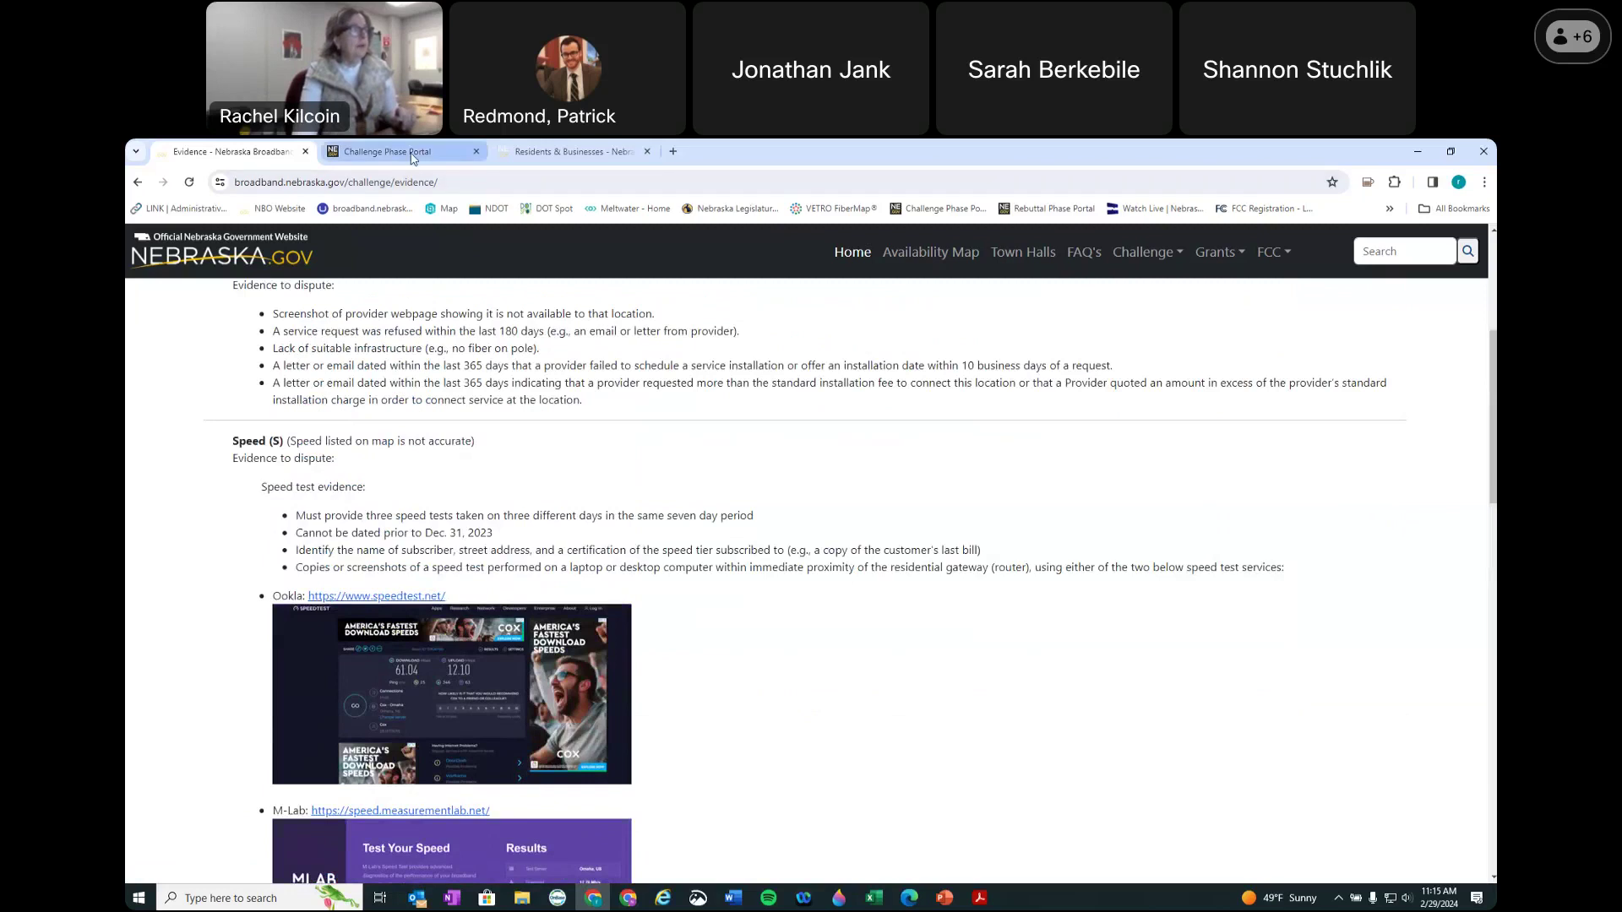
Step: Fill speed test #1 with 150, 20 and 201, and enter 35 in test #2's date
click(411, 159)
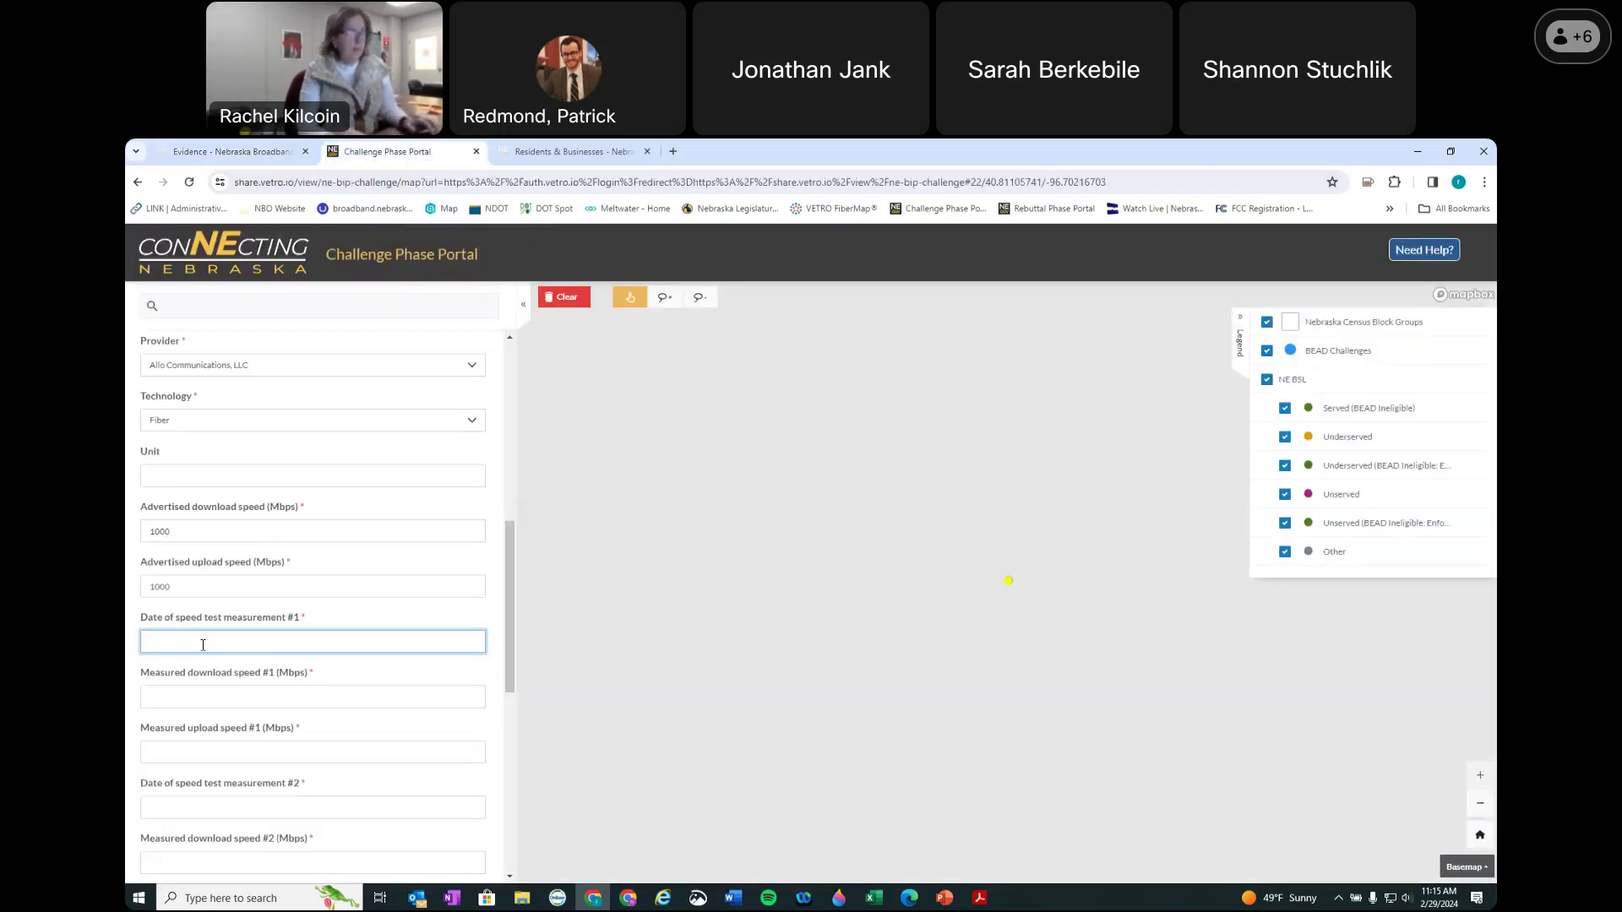
text(1)
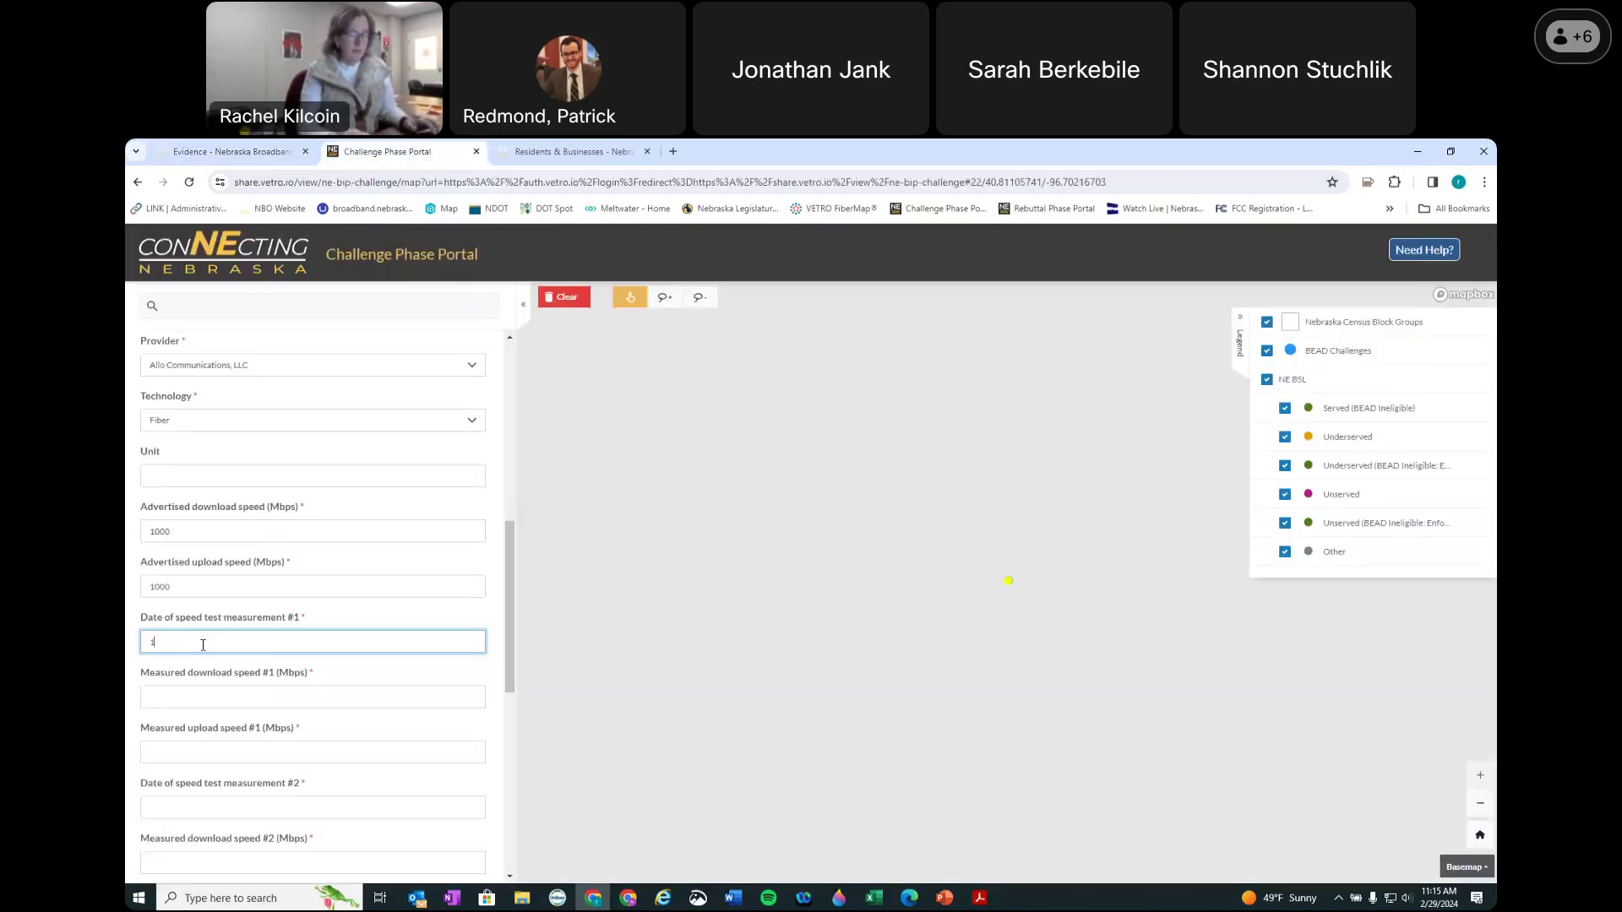
text(50)
key(Tab)
text(20)
key(Tab)
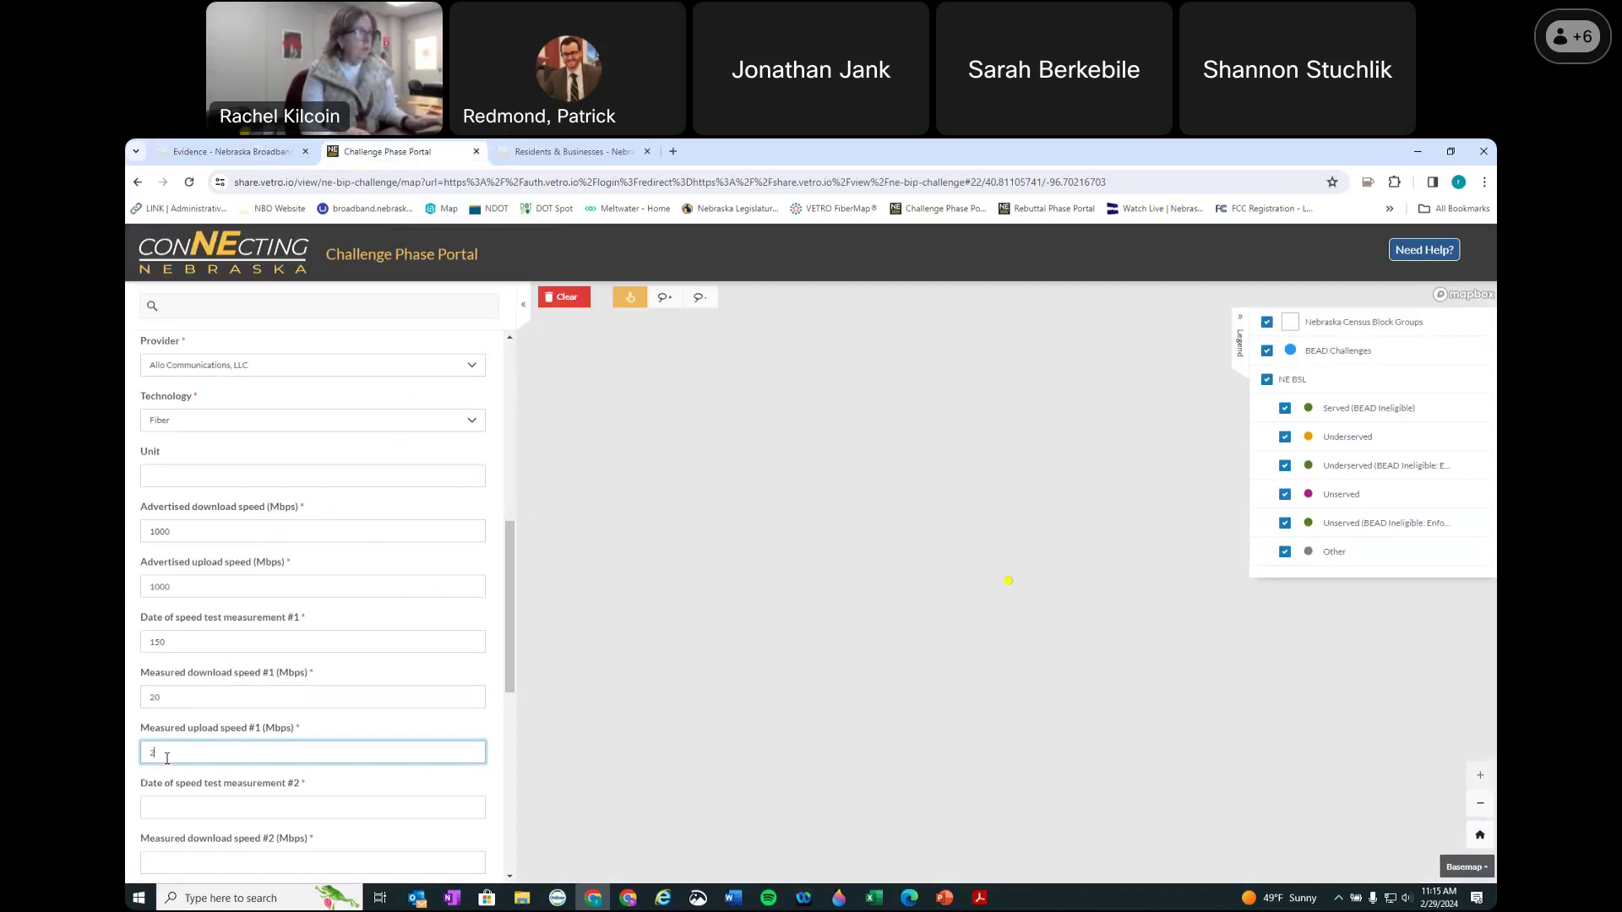
text(201)
key(Tab)
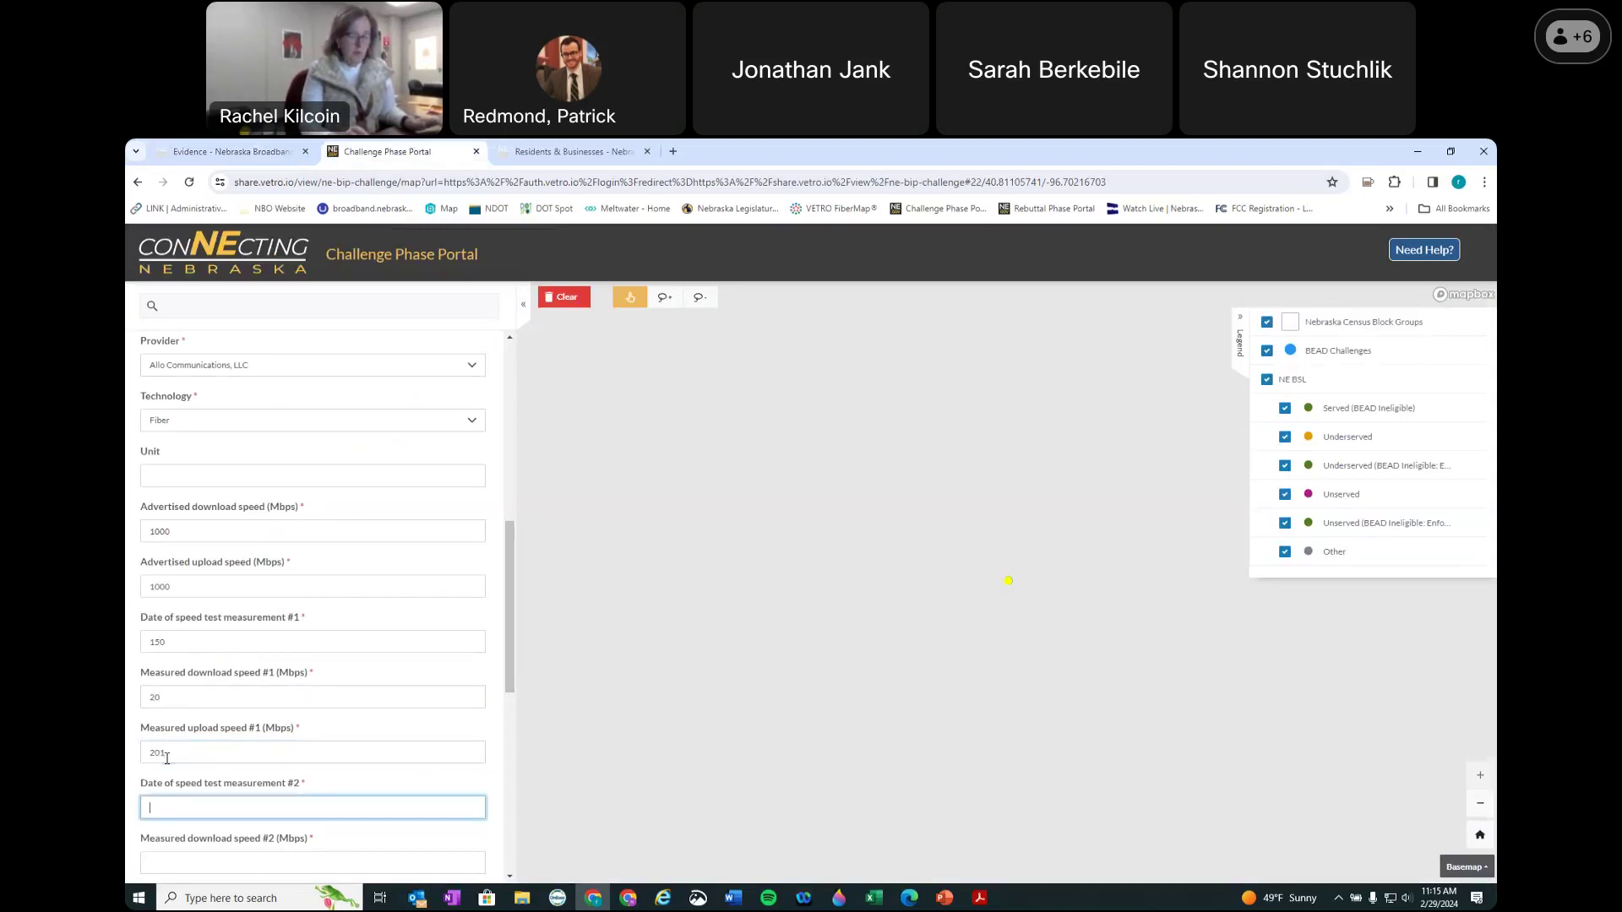
text(35)
key(Tab)
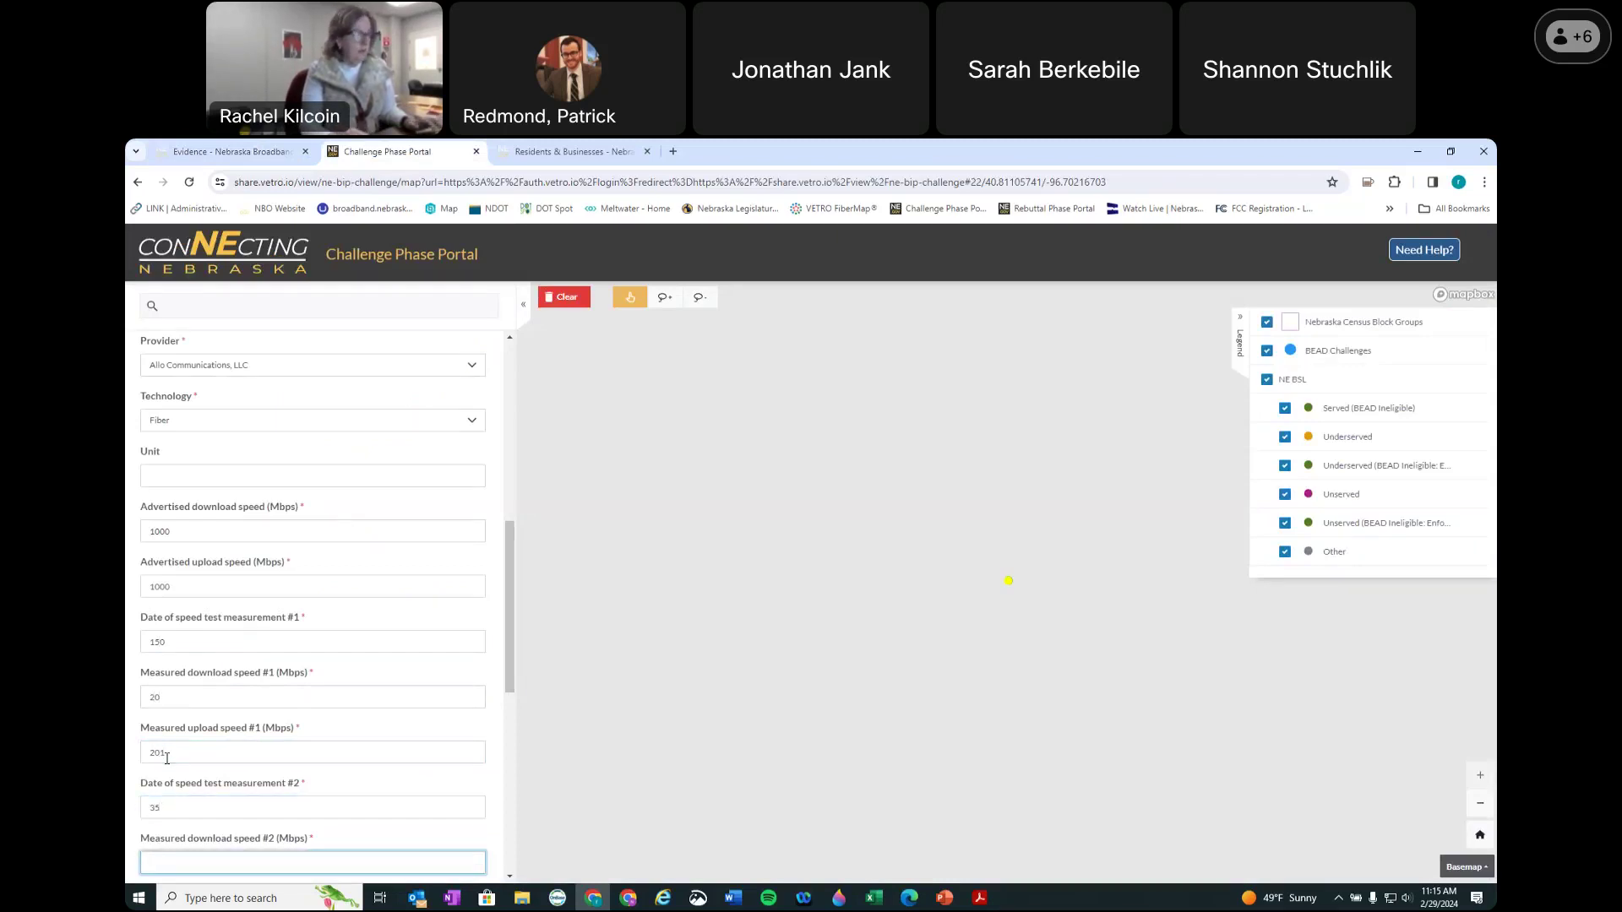
Step: Enter 500/20 Mbps for speed test #2 and correct its date to 2/29/
scroll(230, 746, down, 3)
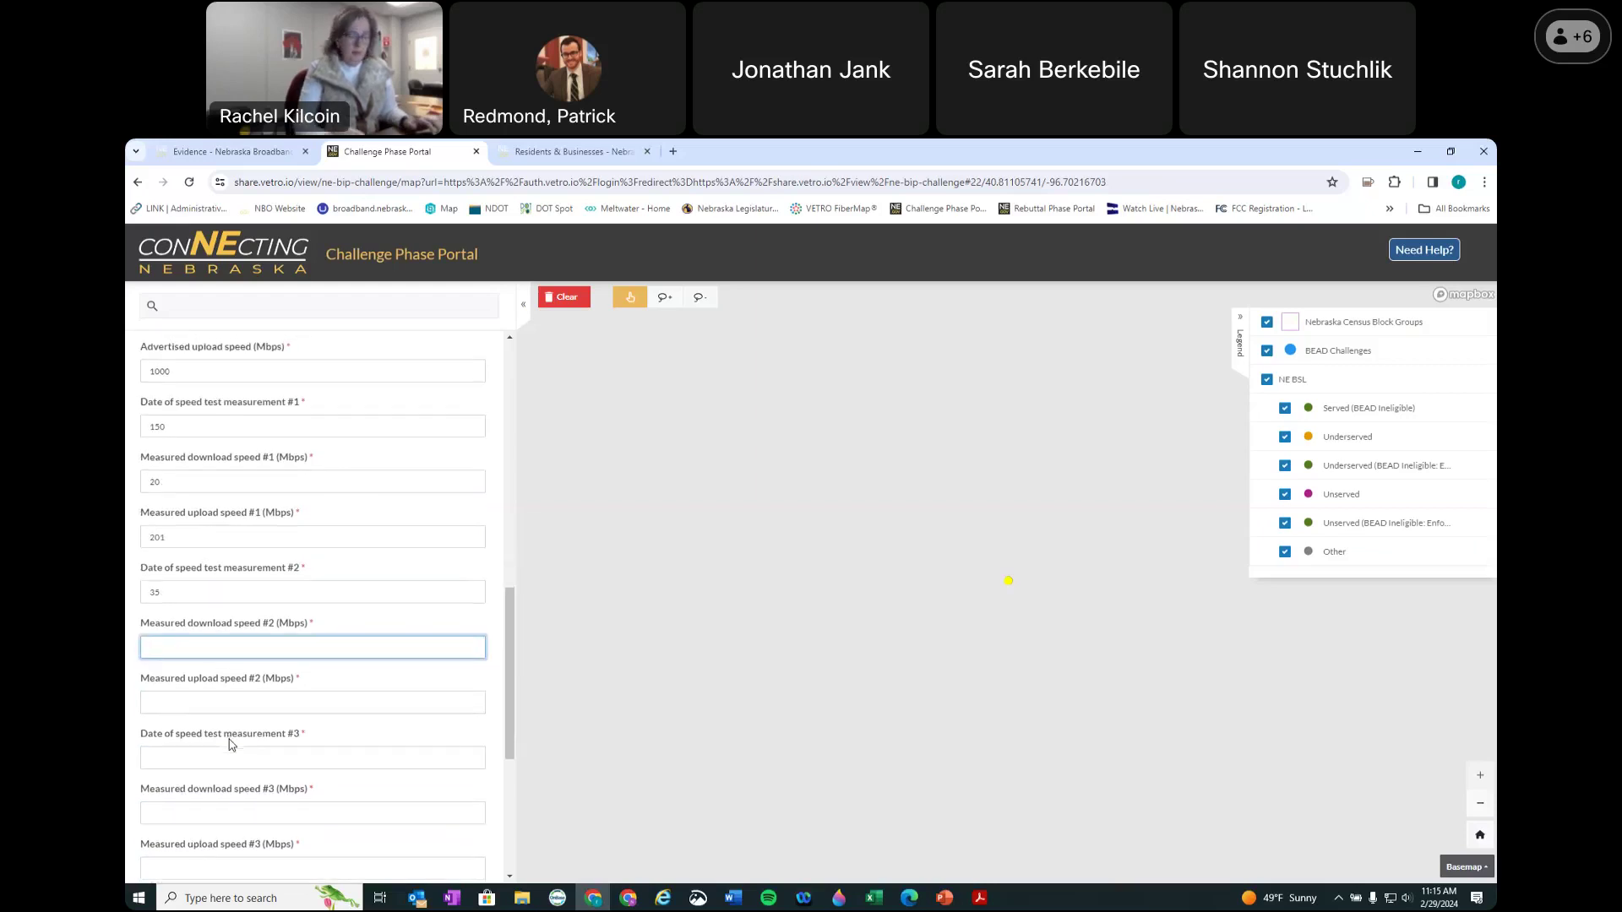
text(500)
key(Tab)
text(20)
click(236, 759)
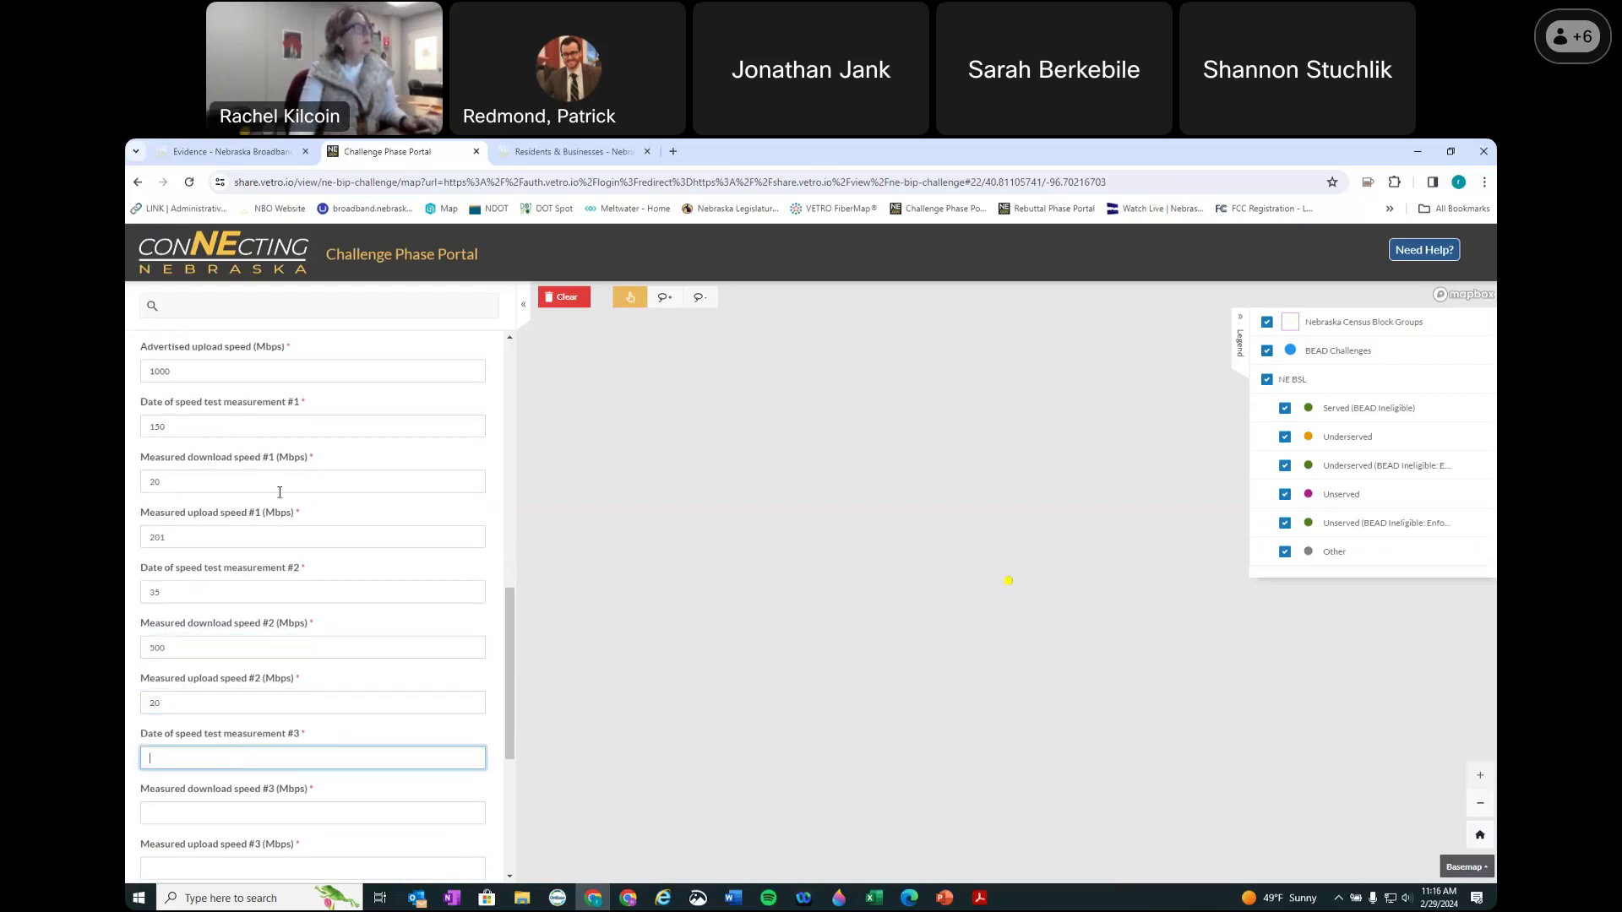
double_click(153, 595)
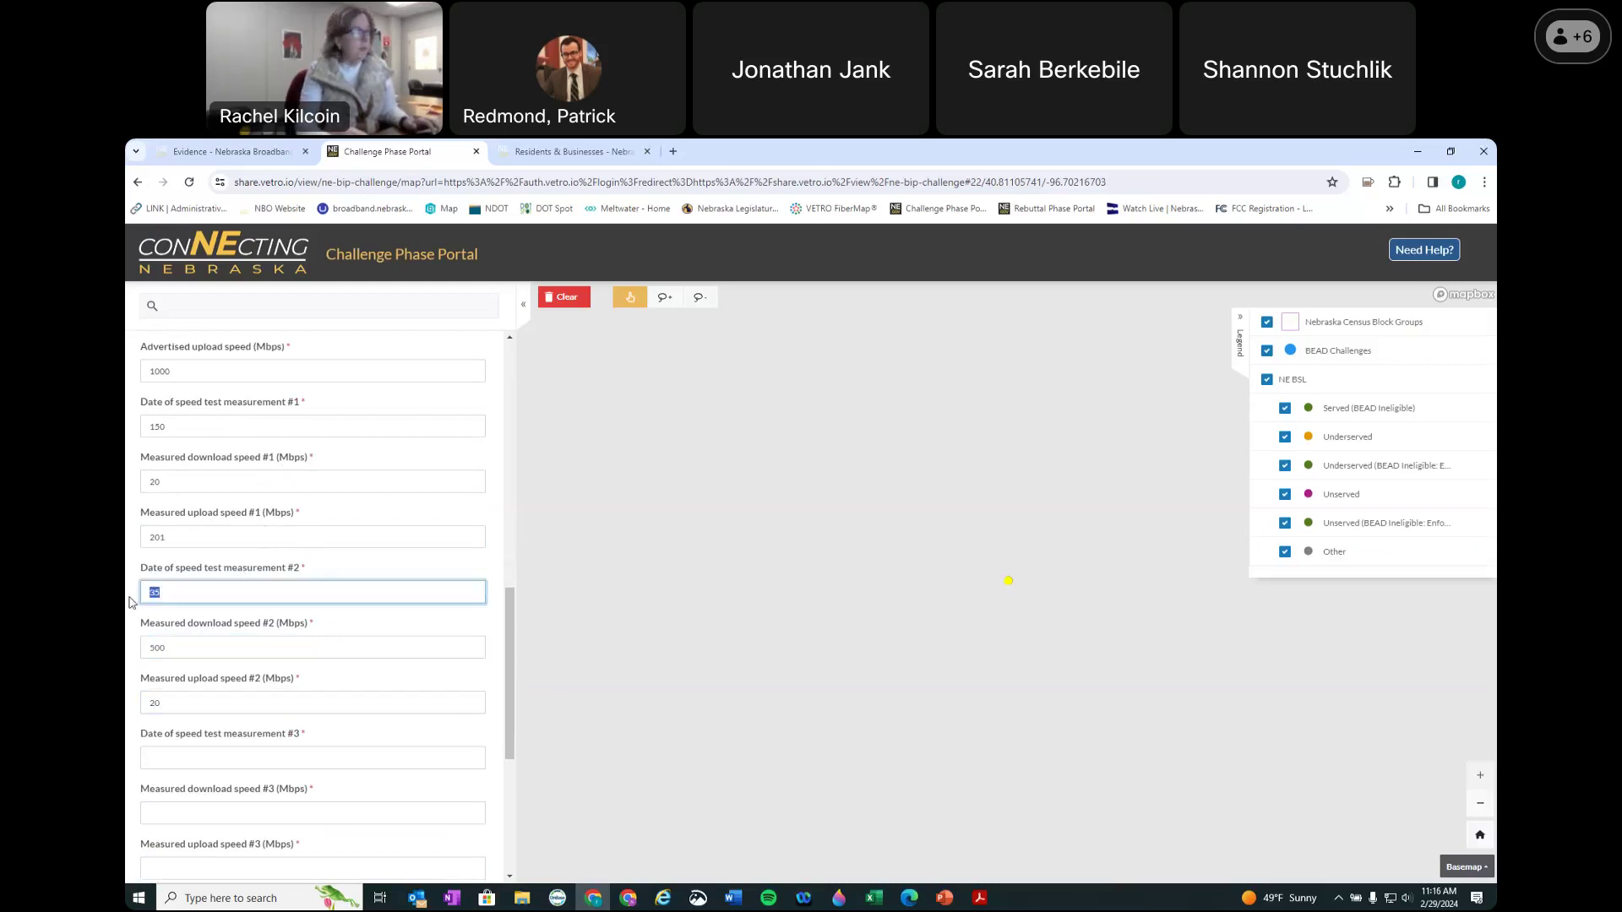
text(2/29/24)
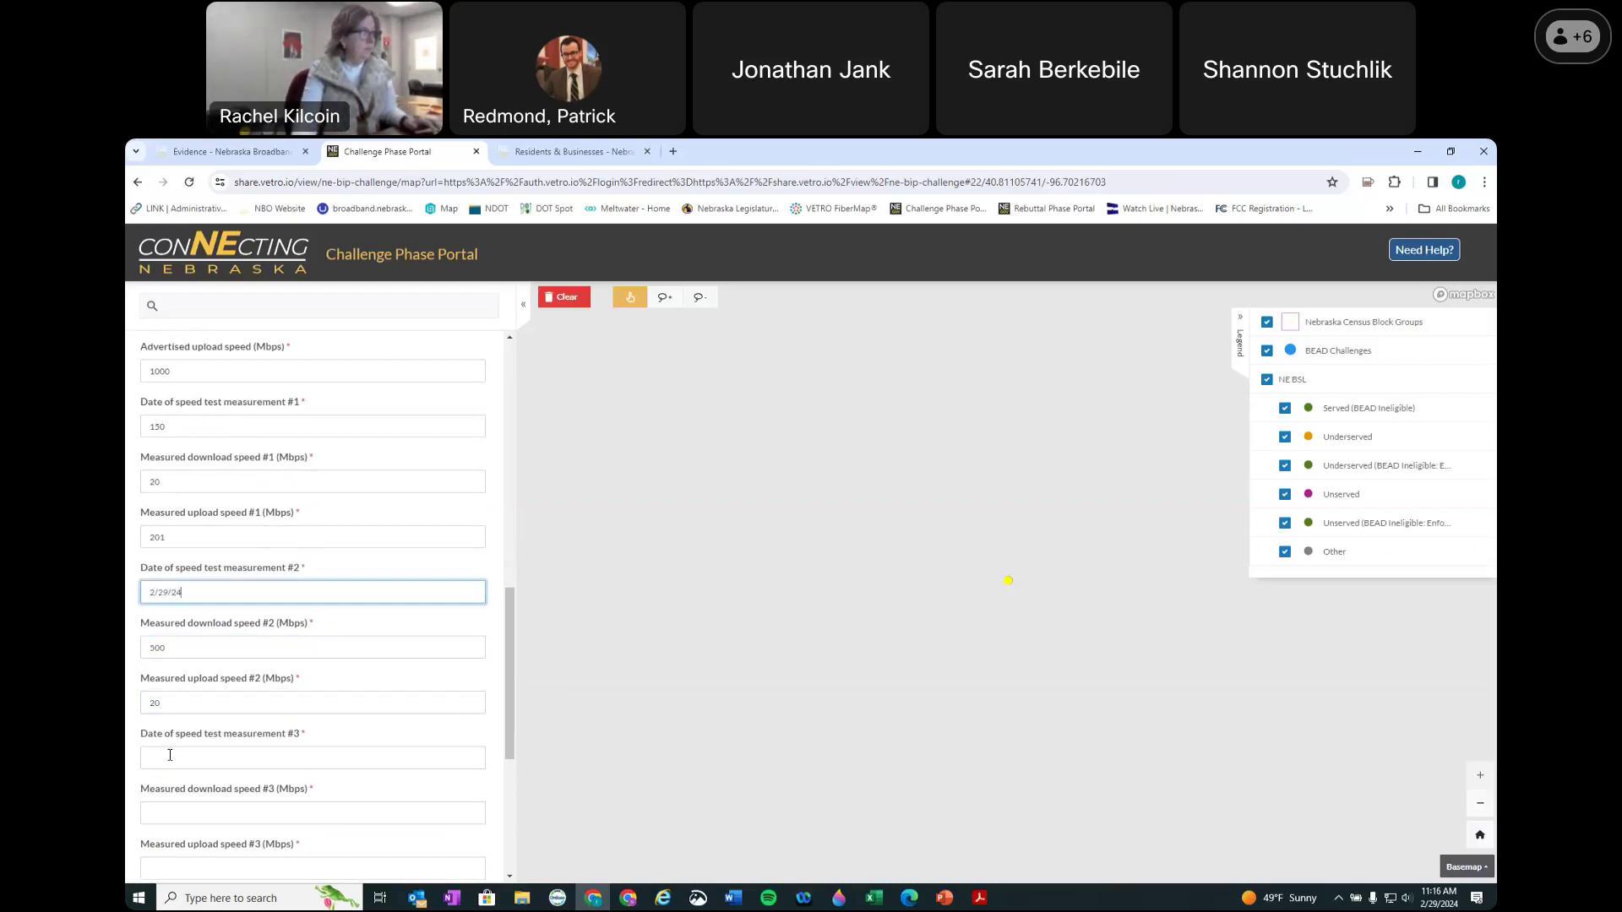
Step: Enter speed test #3 dated 2/28/24 with 520/35 Mbps measured speeds
click(170, 755)
text(2/28/24)
scroll(175, 675, down, 2)
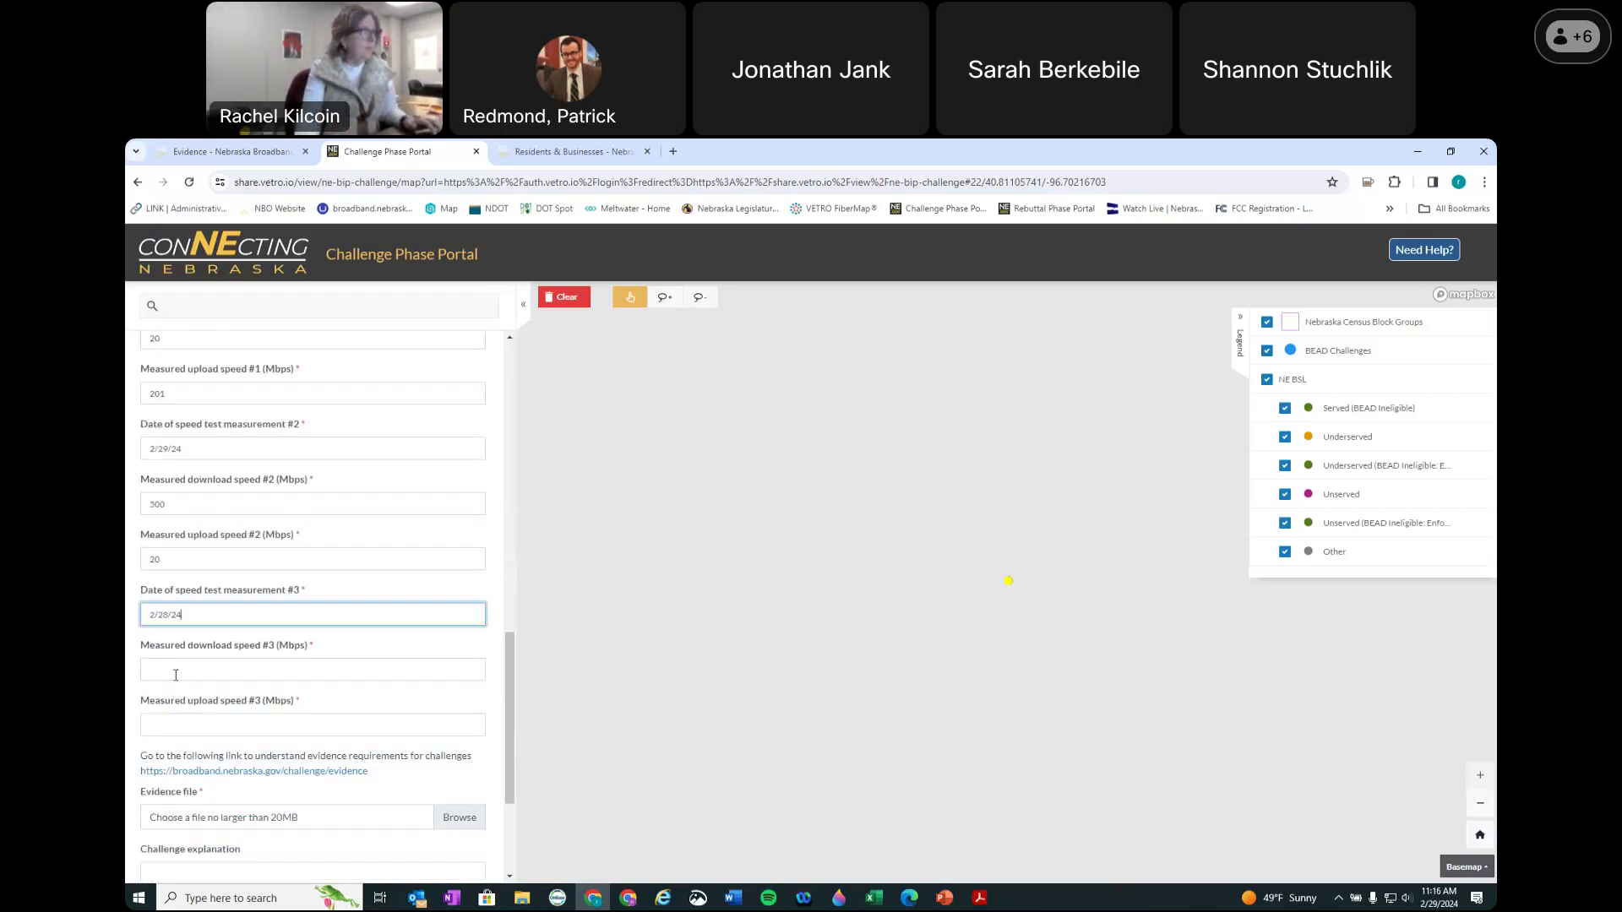
click(176, 672)
text(520)
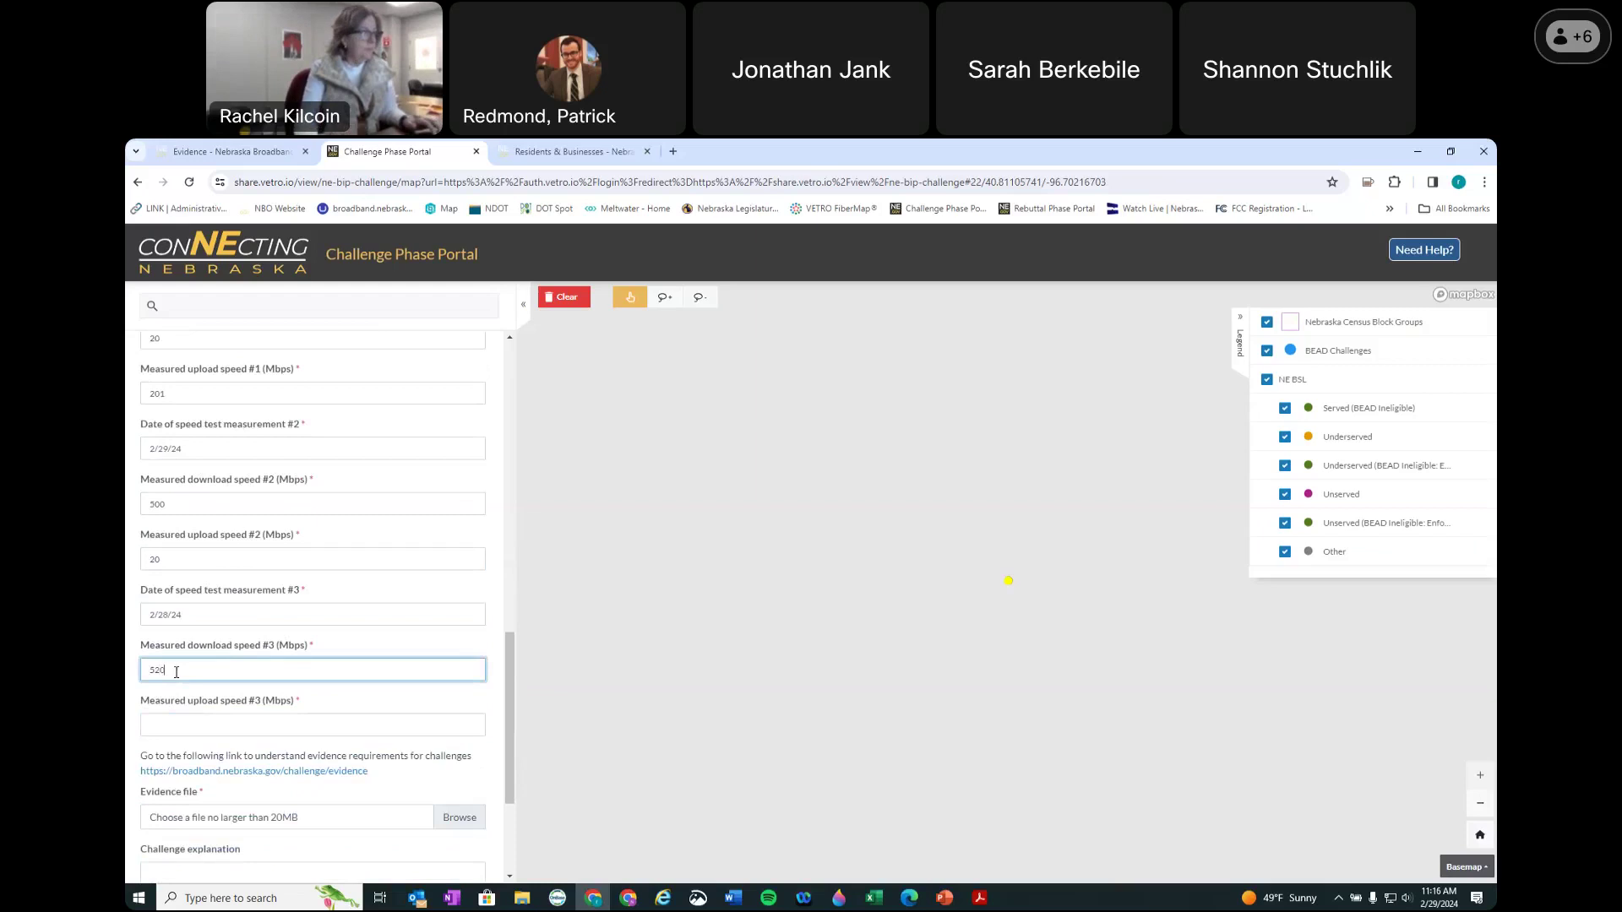
key(Tab)
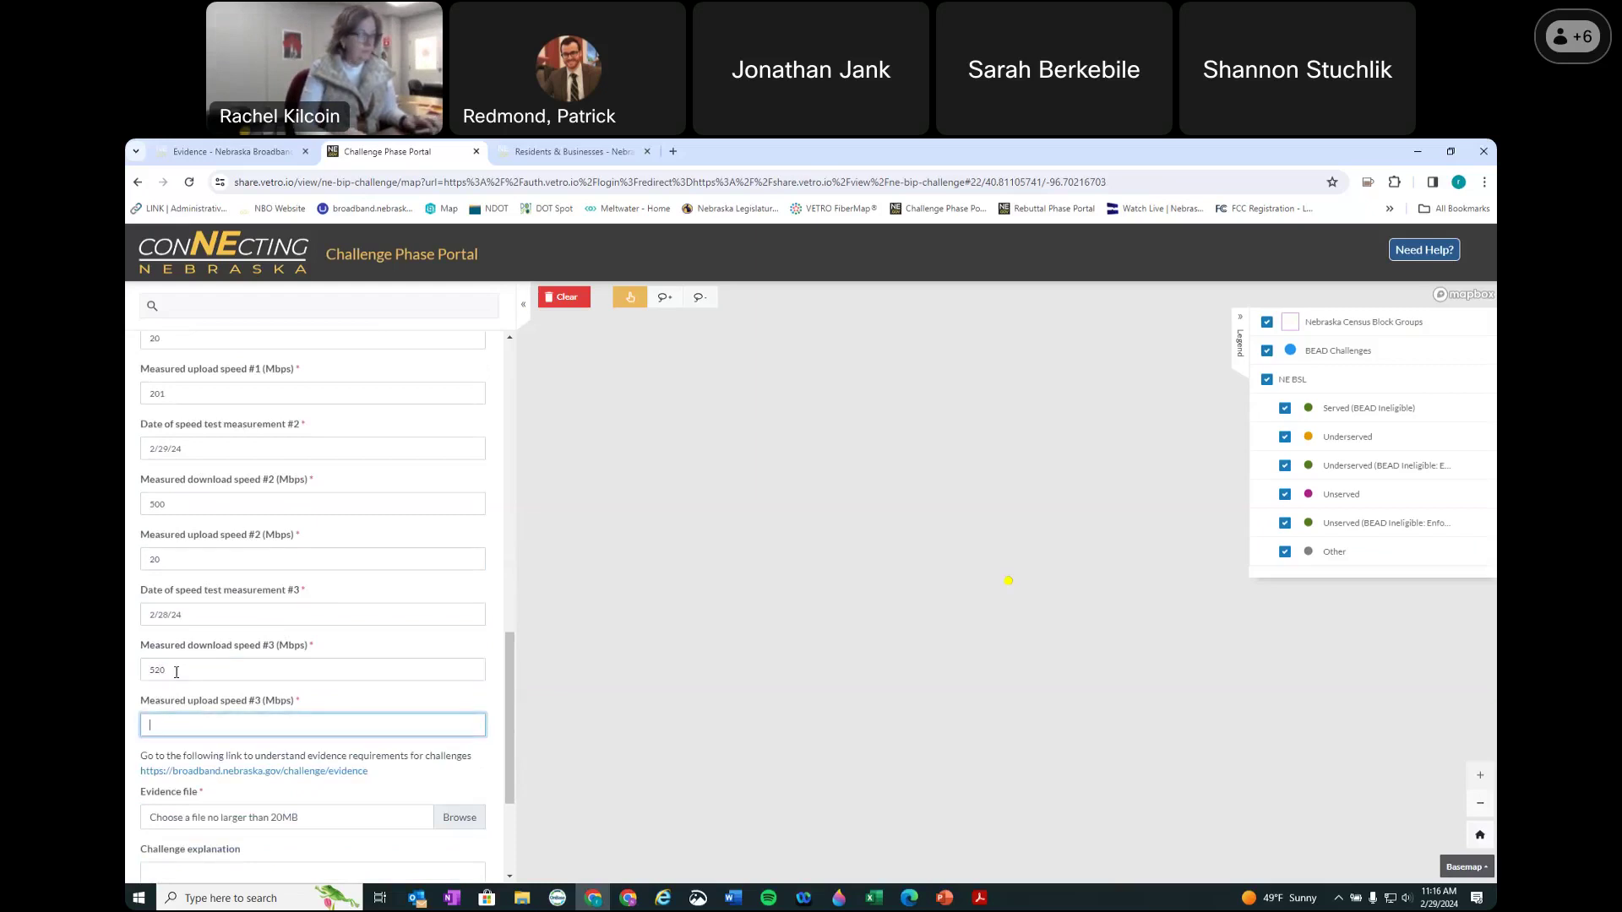
text(35)
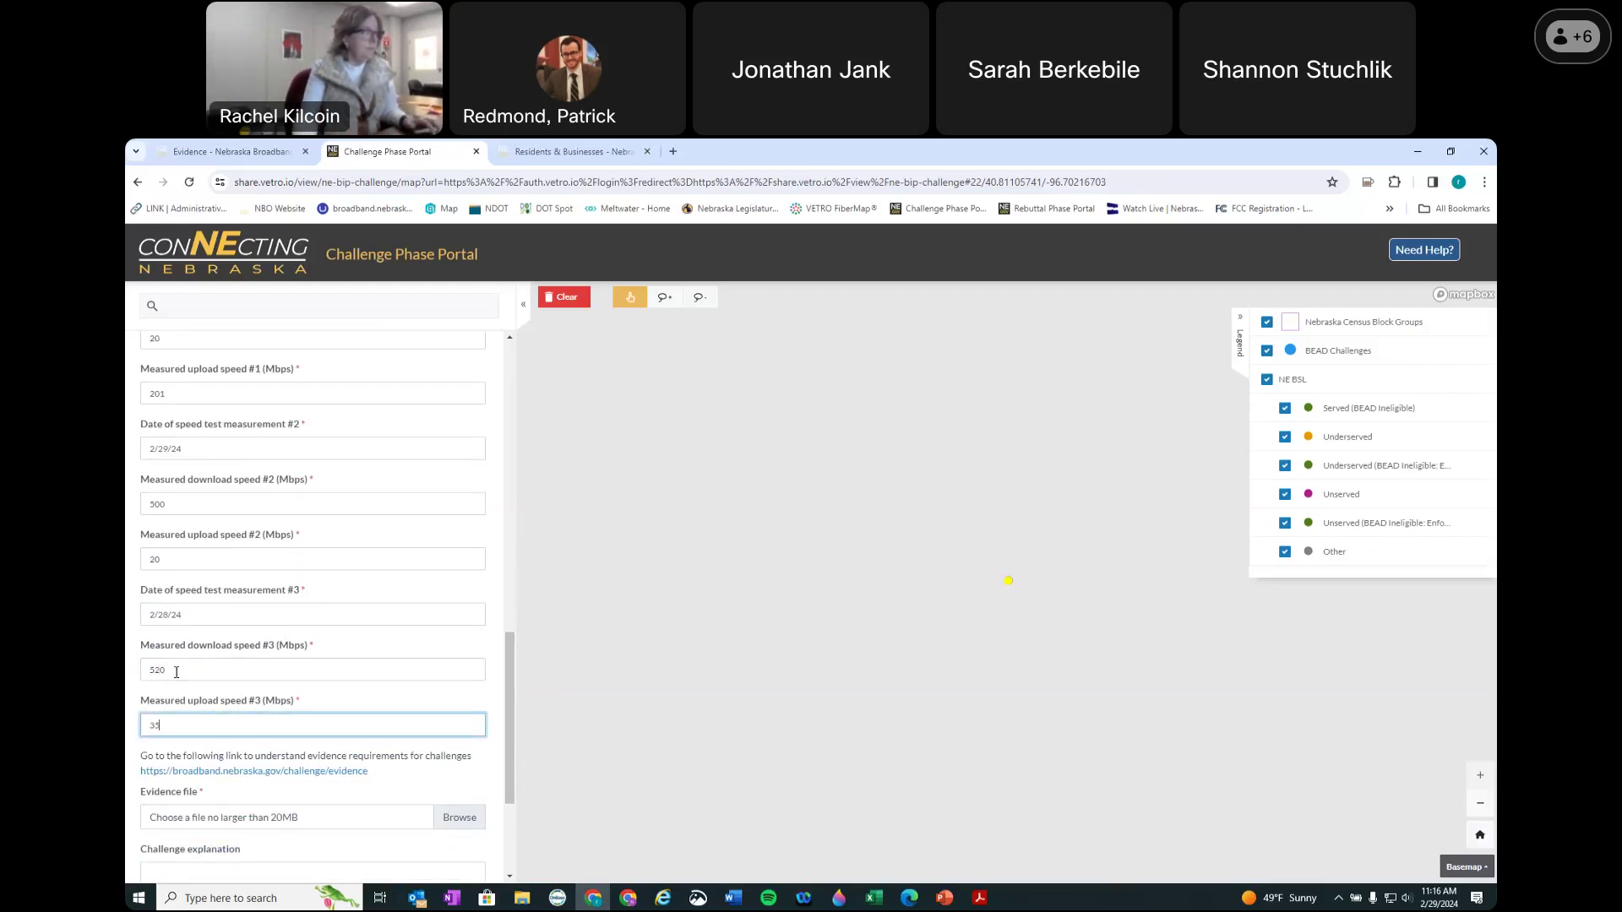
scroll(177, 826, down, 1)
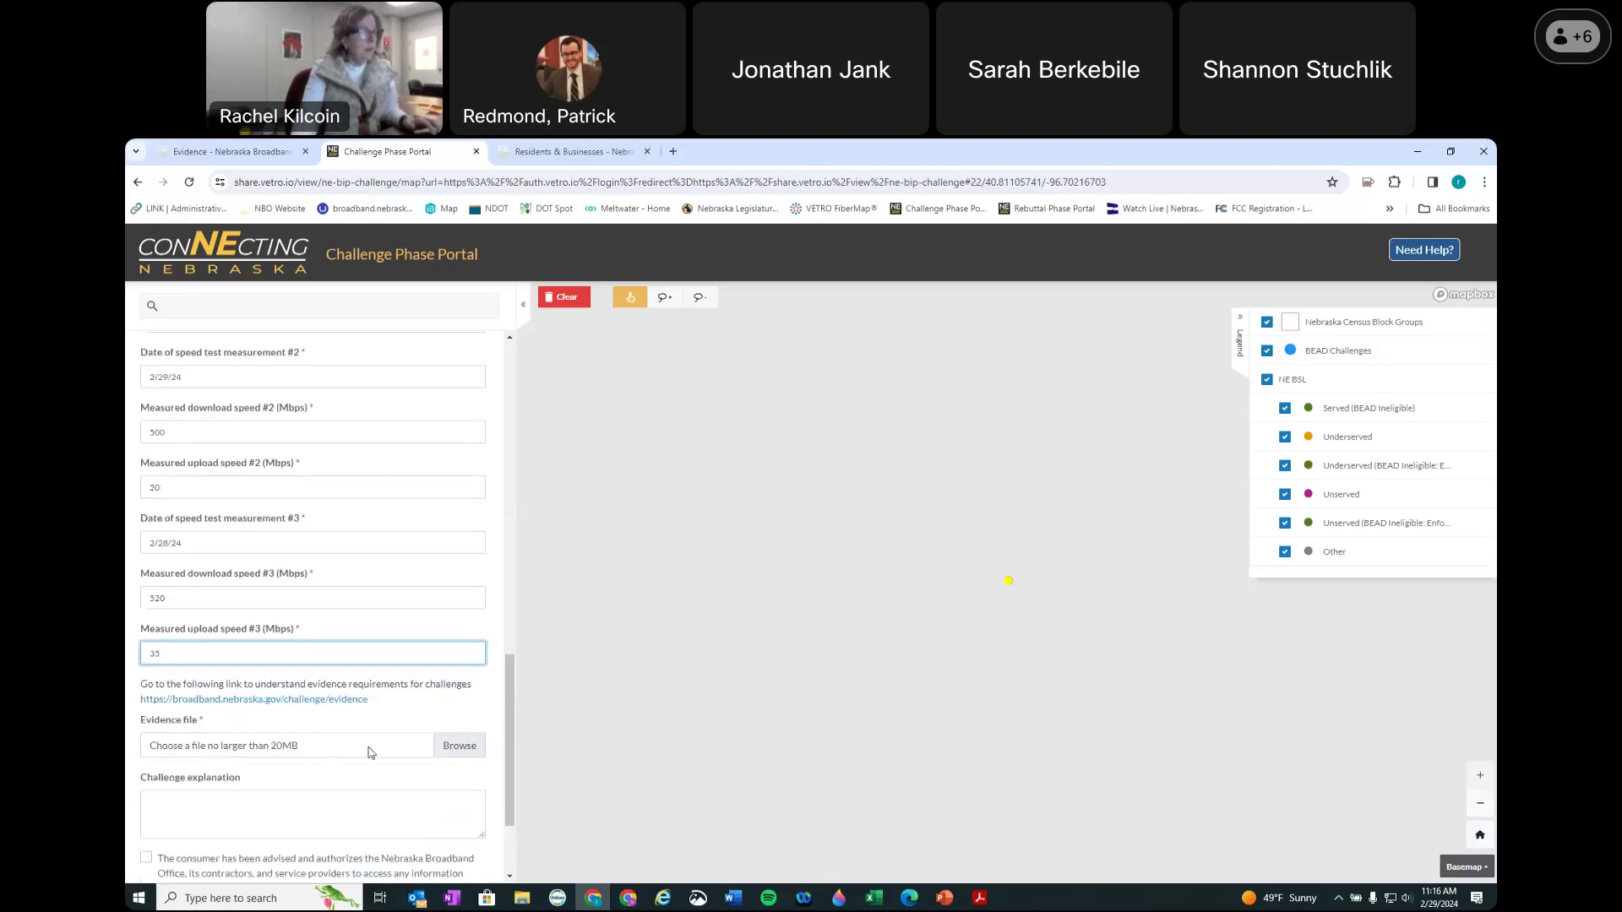
Step: Pick map of dots.png from Downloads as the speed challenge's evidence file
click(459, 746)
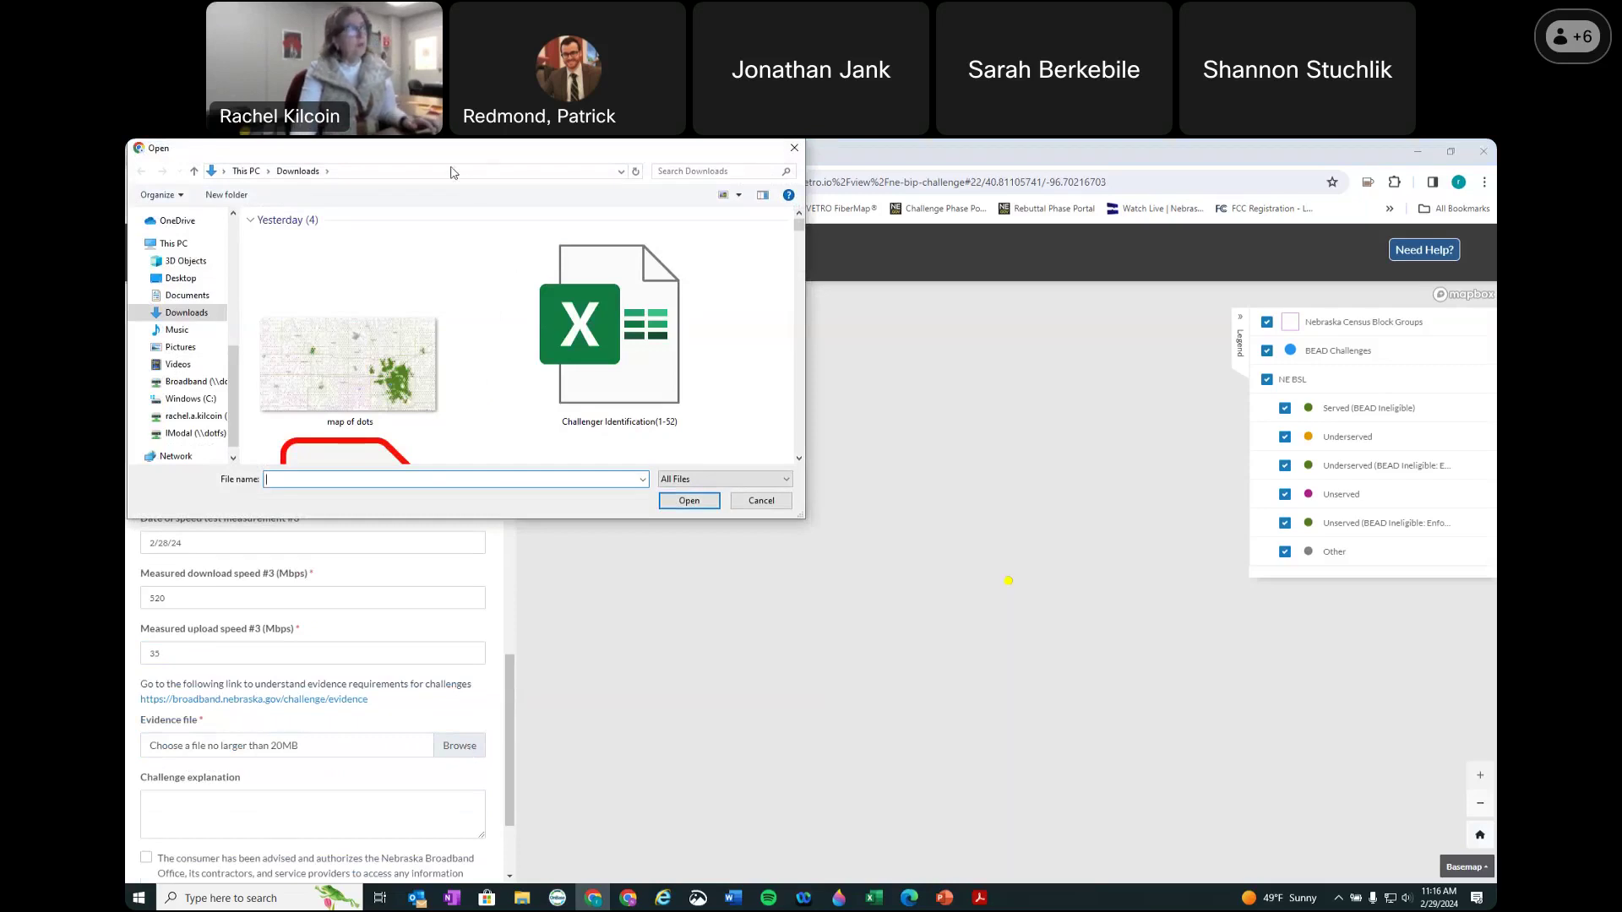
drag(476, 163, 898, 373)
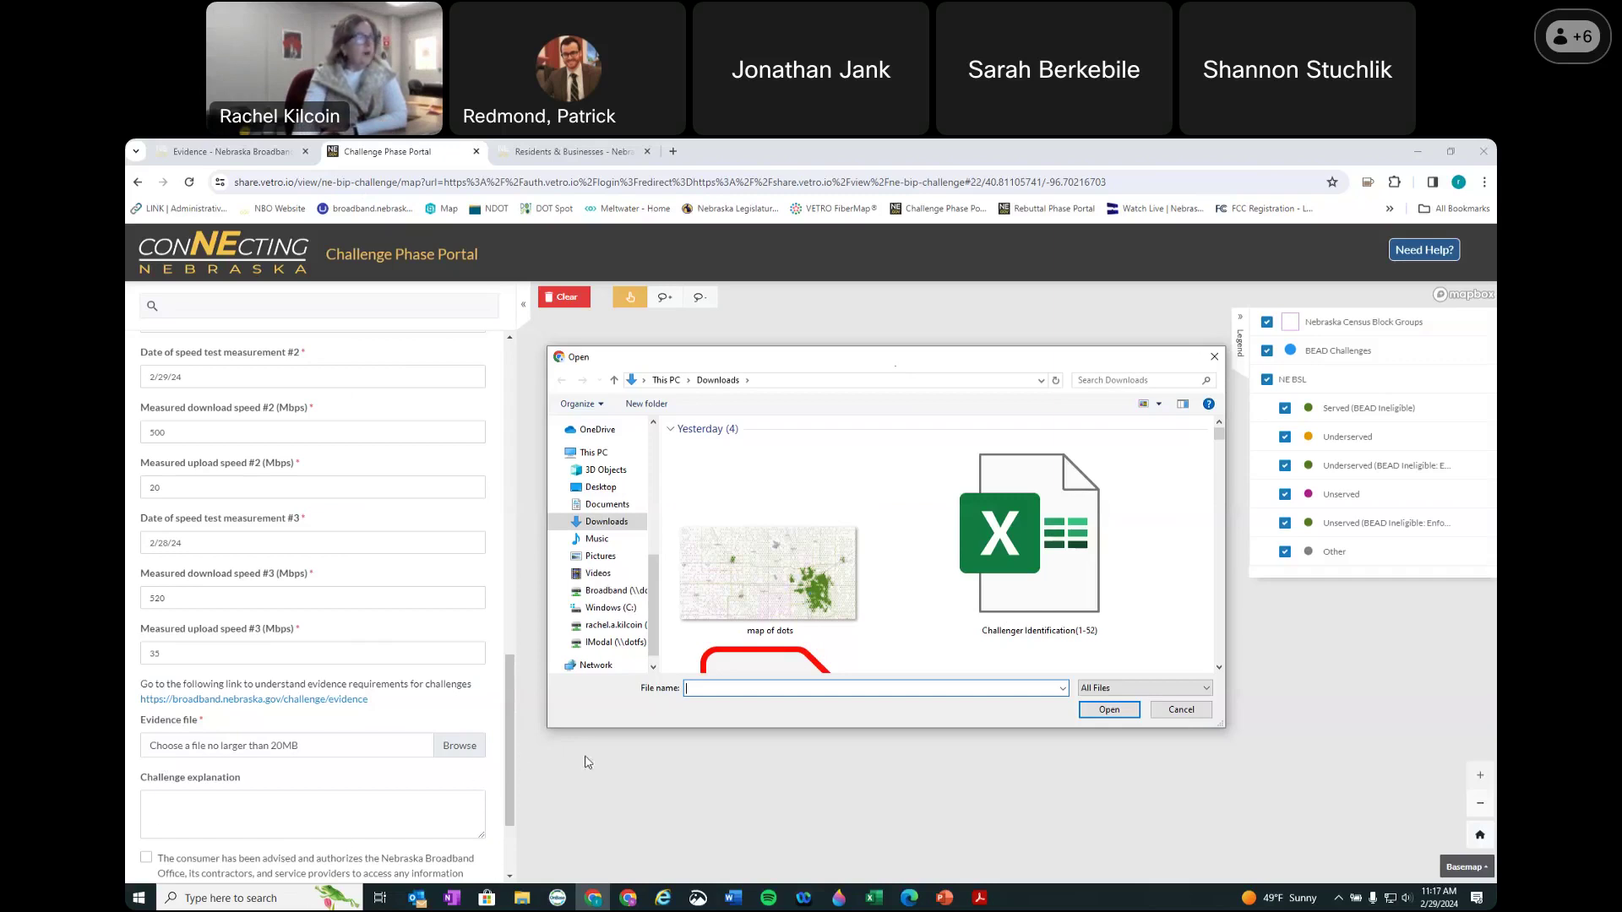
click(768, 574)
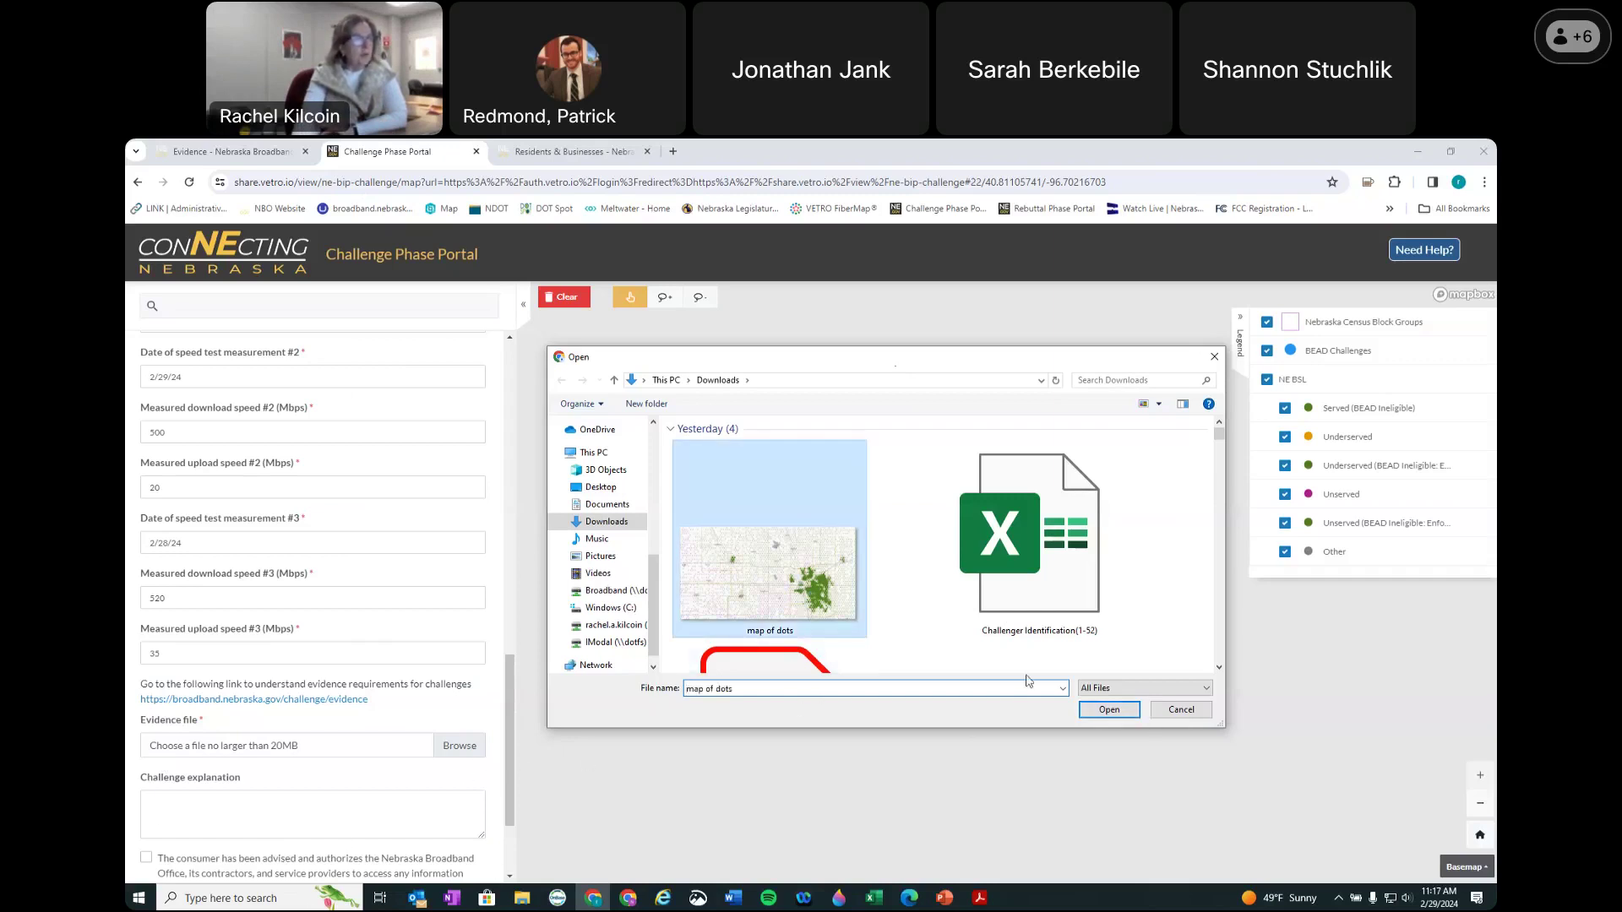
click(1098, 714)
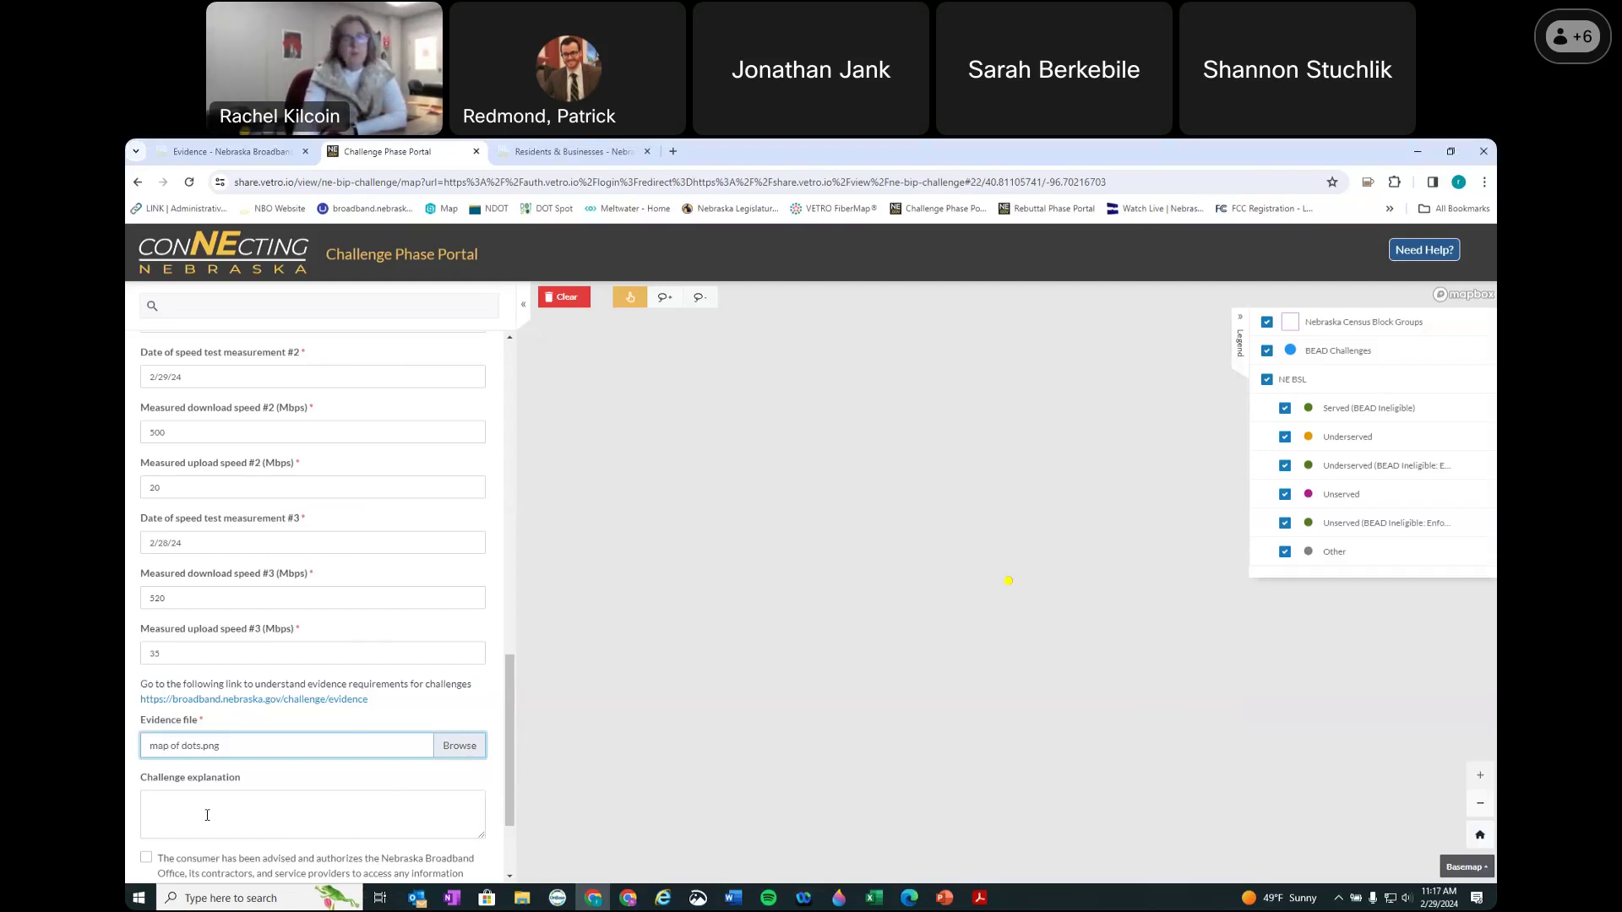
Step: Enter 'test' as the explanation, attempt submission, then tick the consumer consent checkbox
click(234, 800)
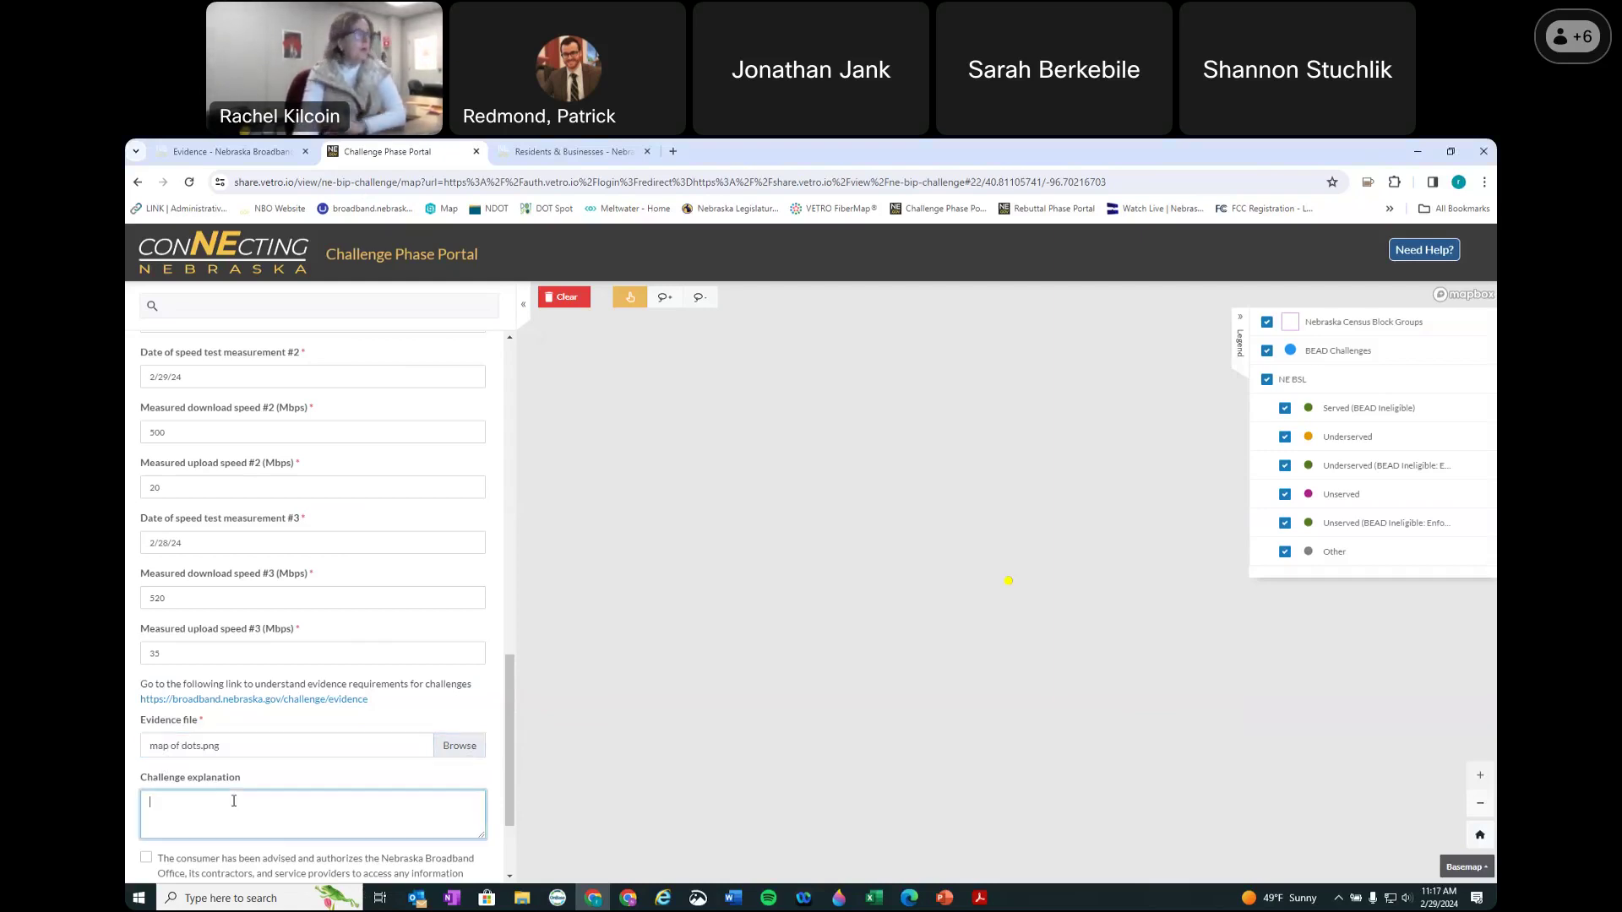
text(test)
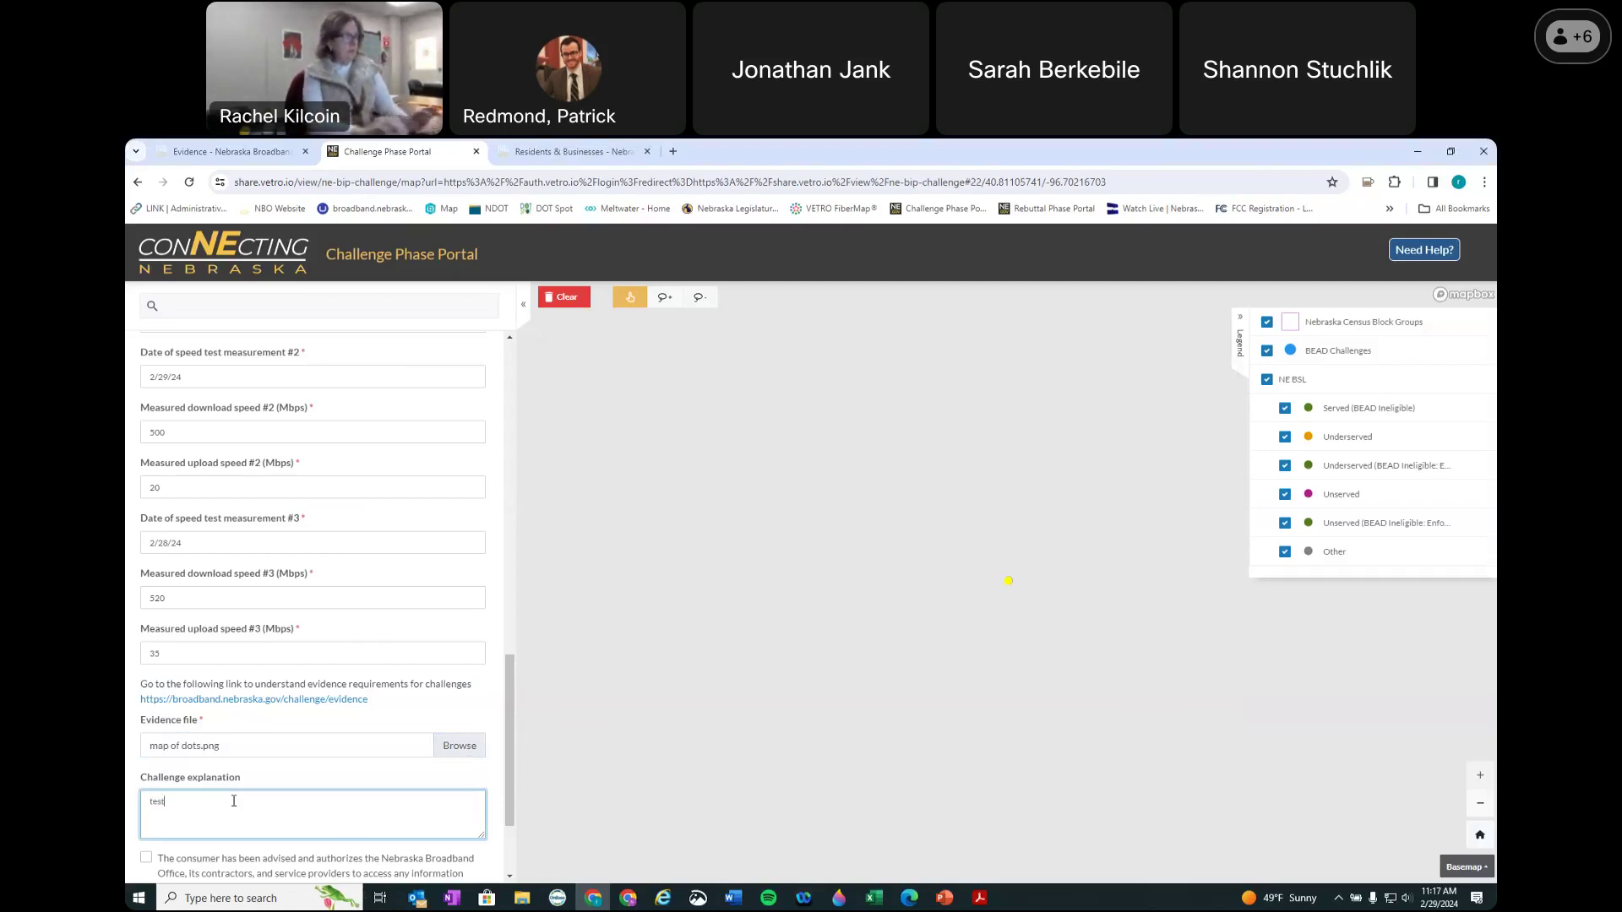
scroll(234, 801, down, 3)
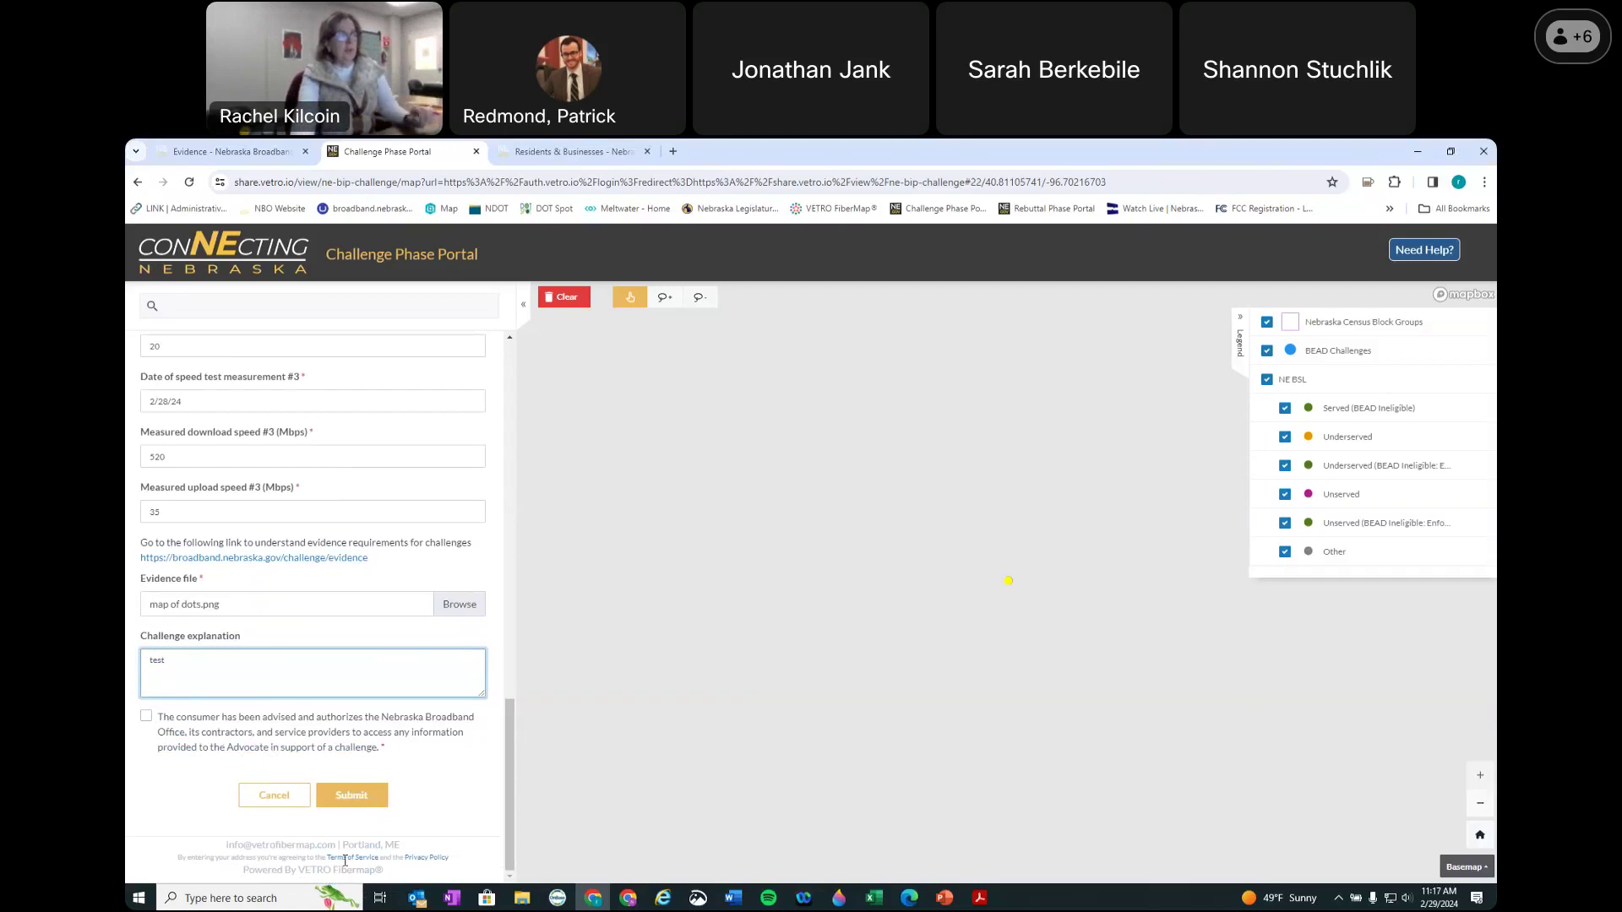
click(367, 798)
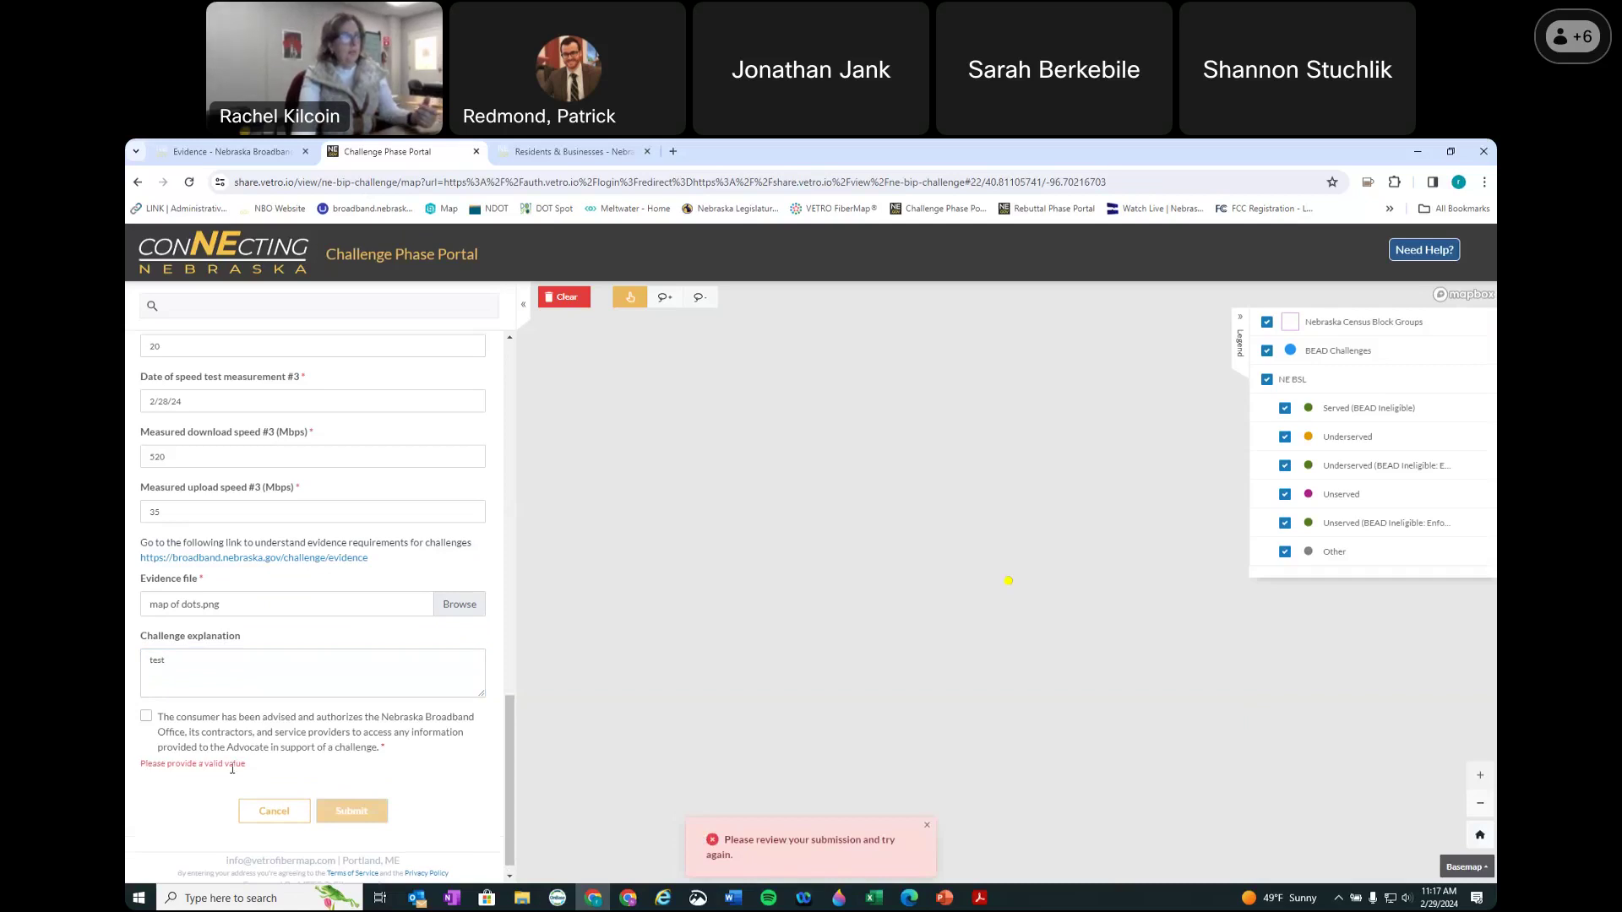
click(146, 717)
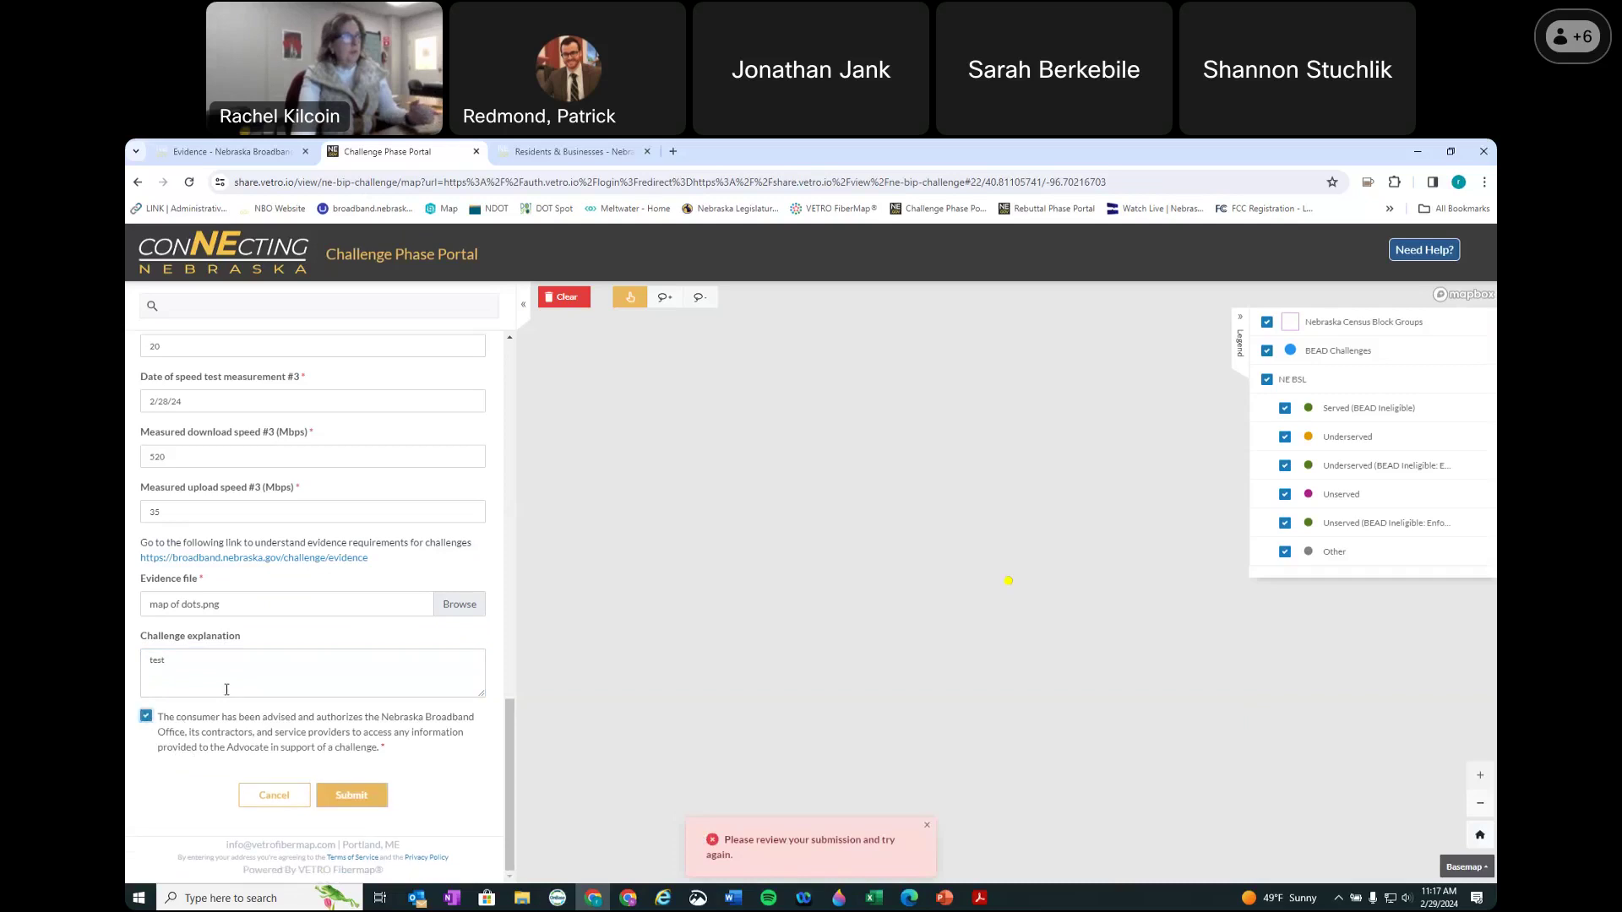
scroll(319, 650, up, 6)
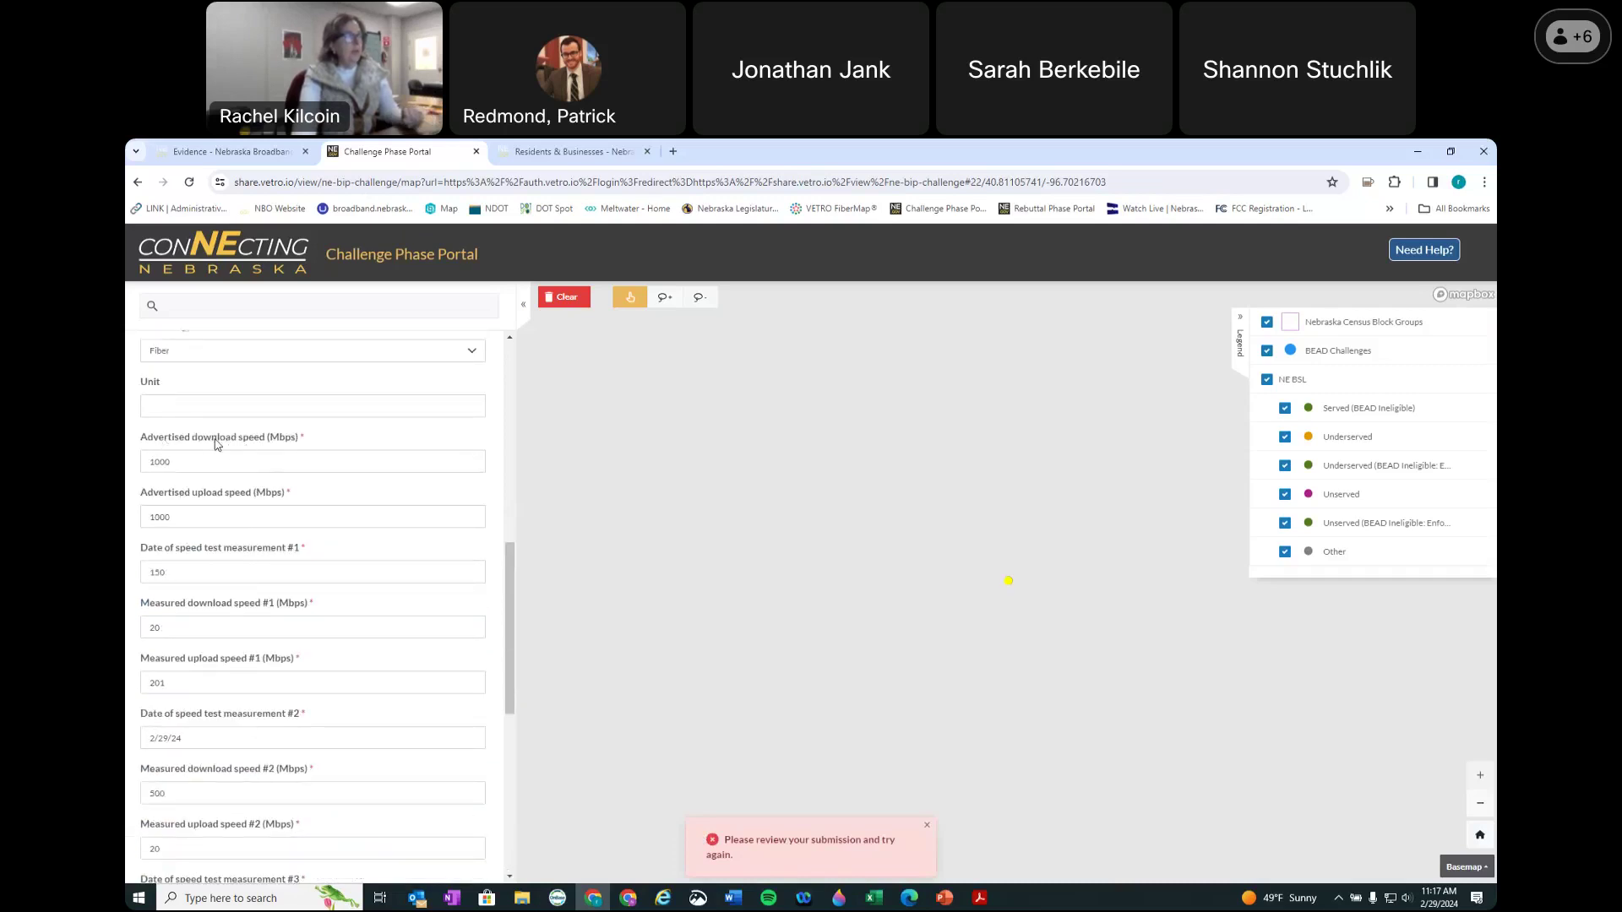
double_click(247, 461)
double_click(198, 517)
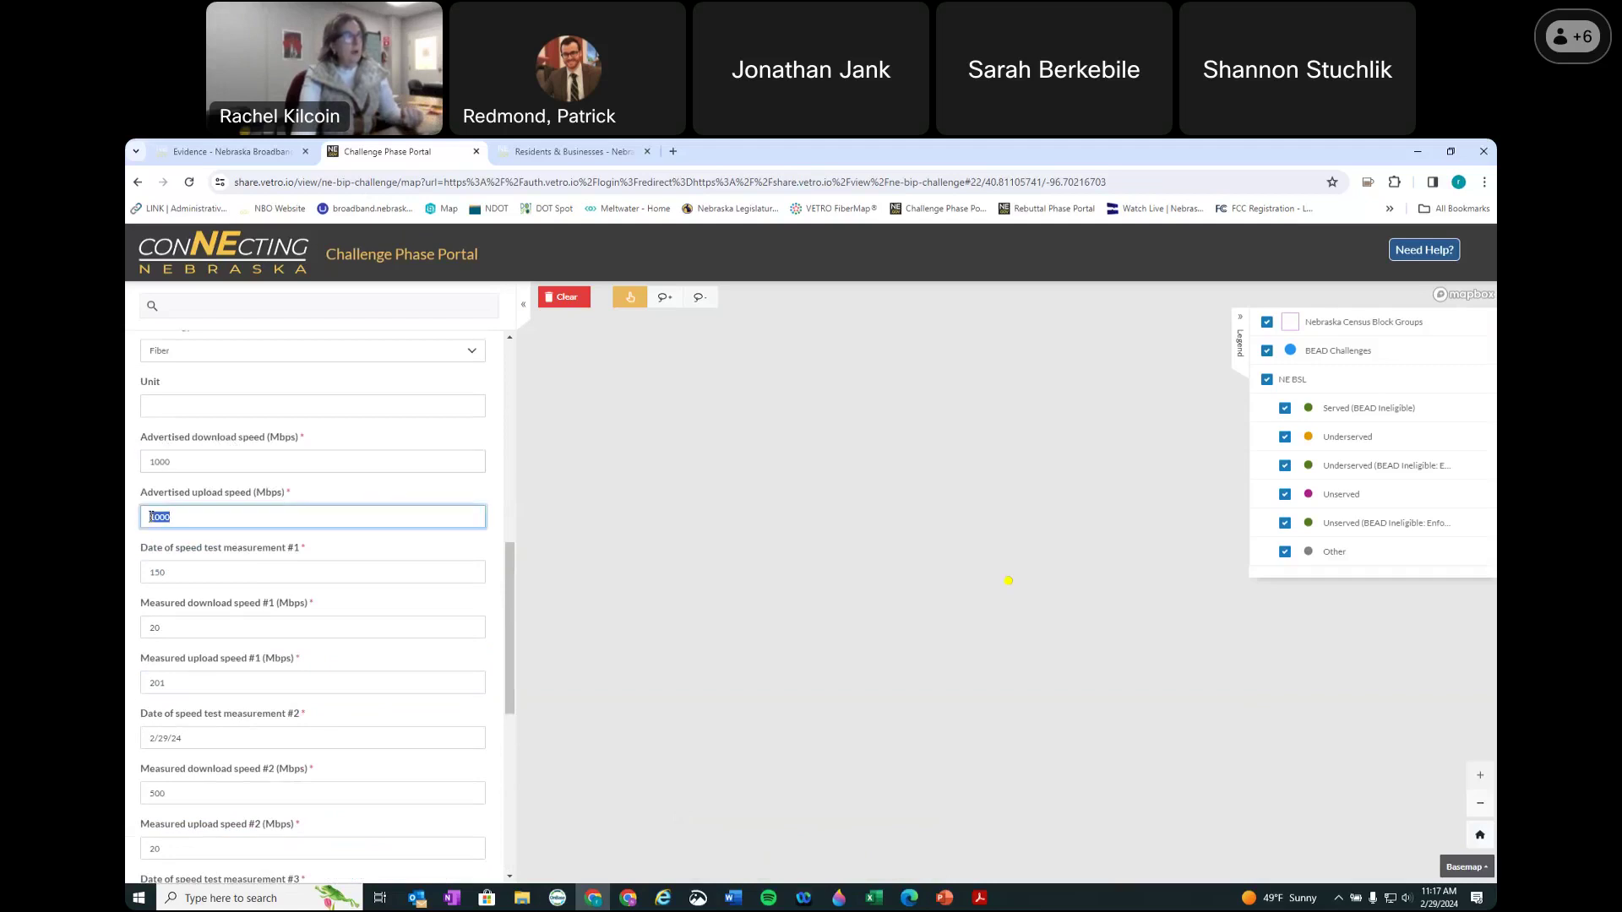
double_click(176, 569)
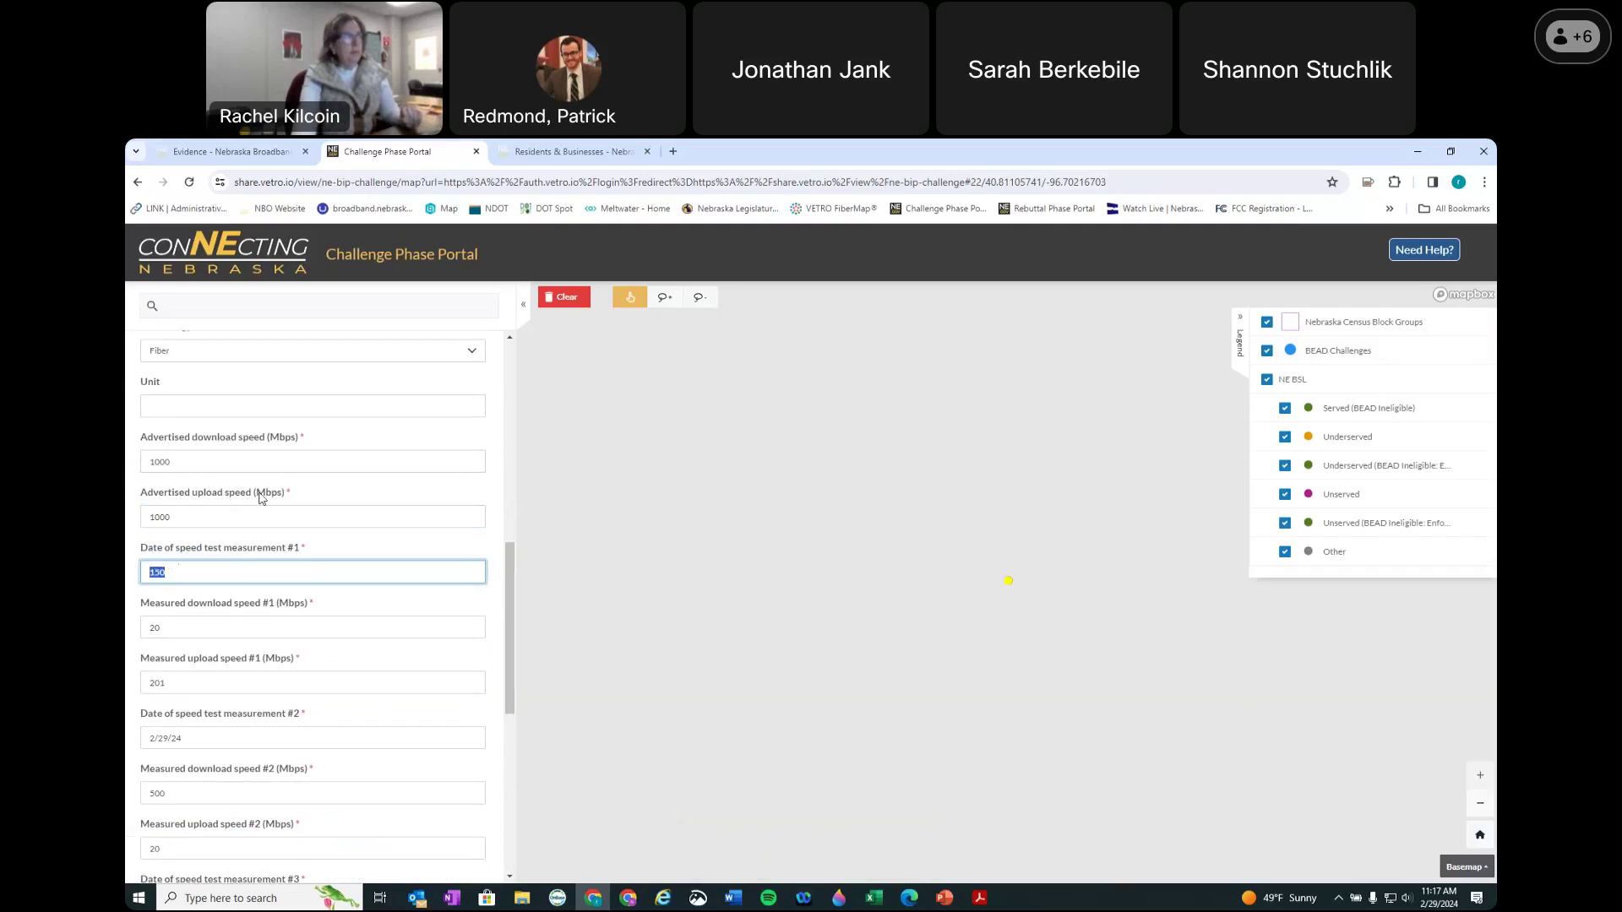
click(193, 517)
text(/1000)
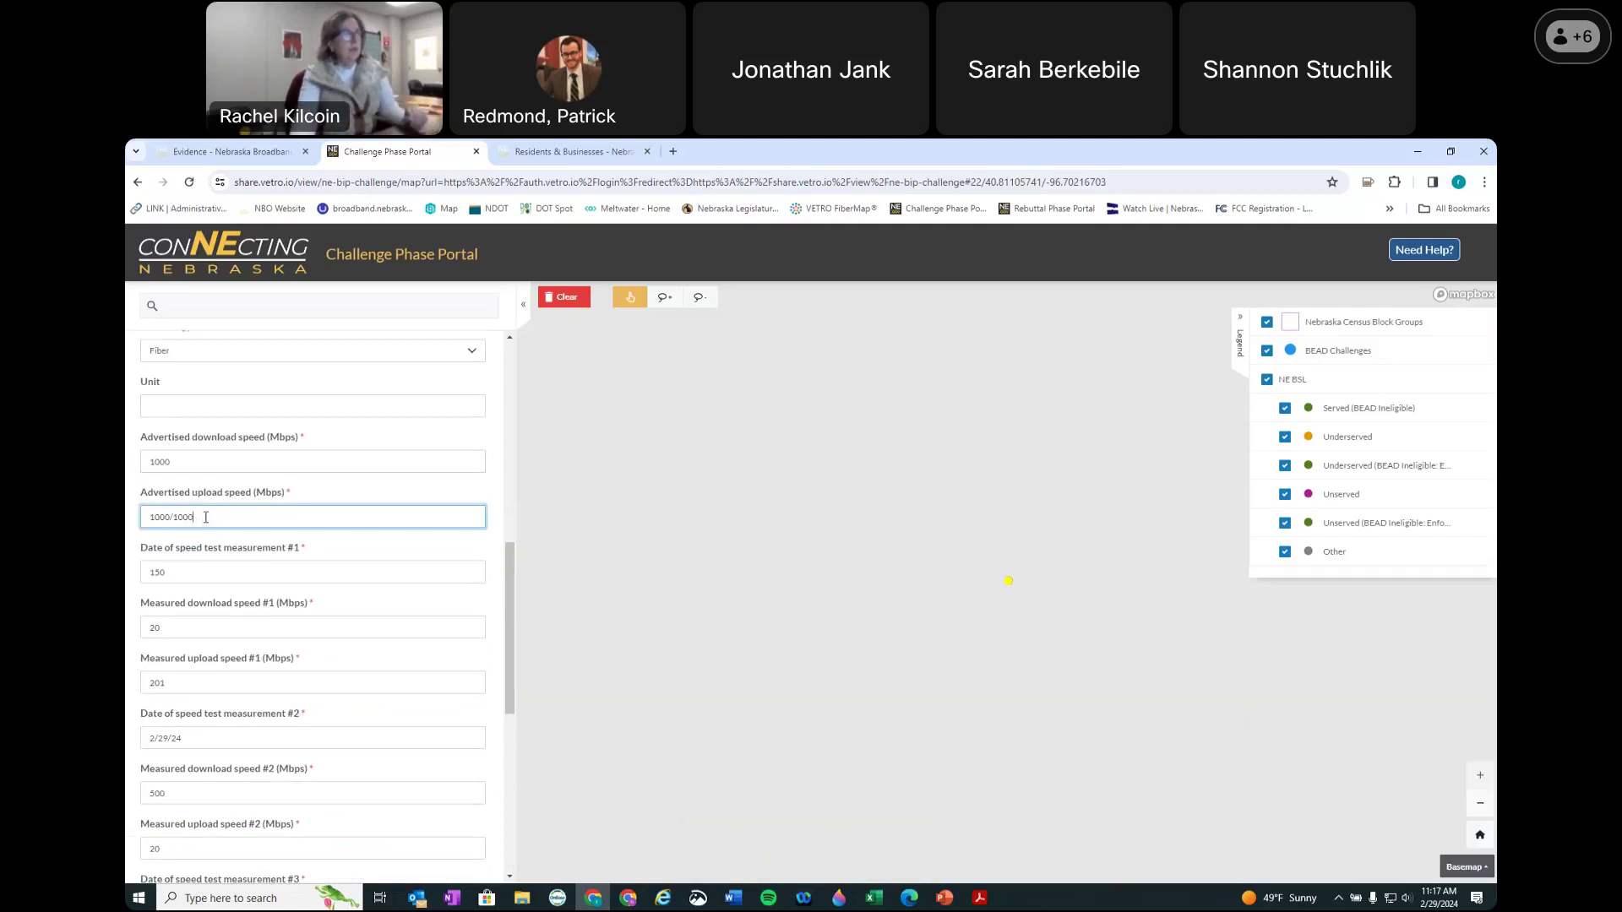
key(BackSpace)
key(BackSpace)
key(BackSpace)
key(BackSpace)
key(BackSpace)
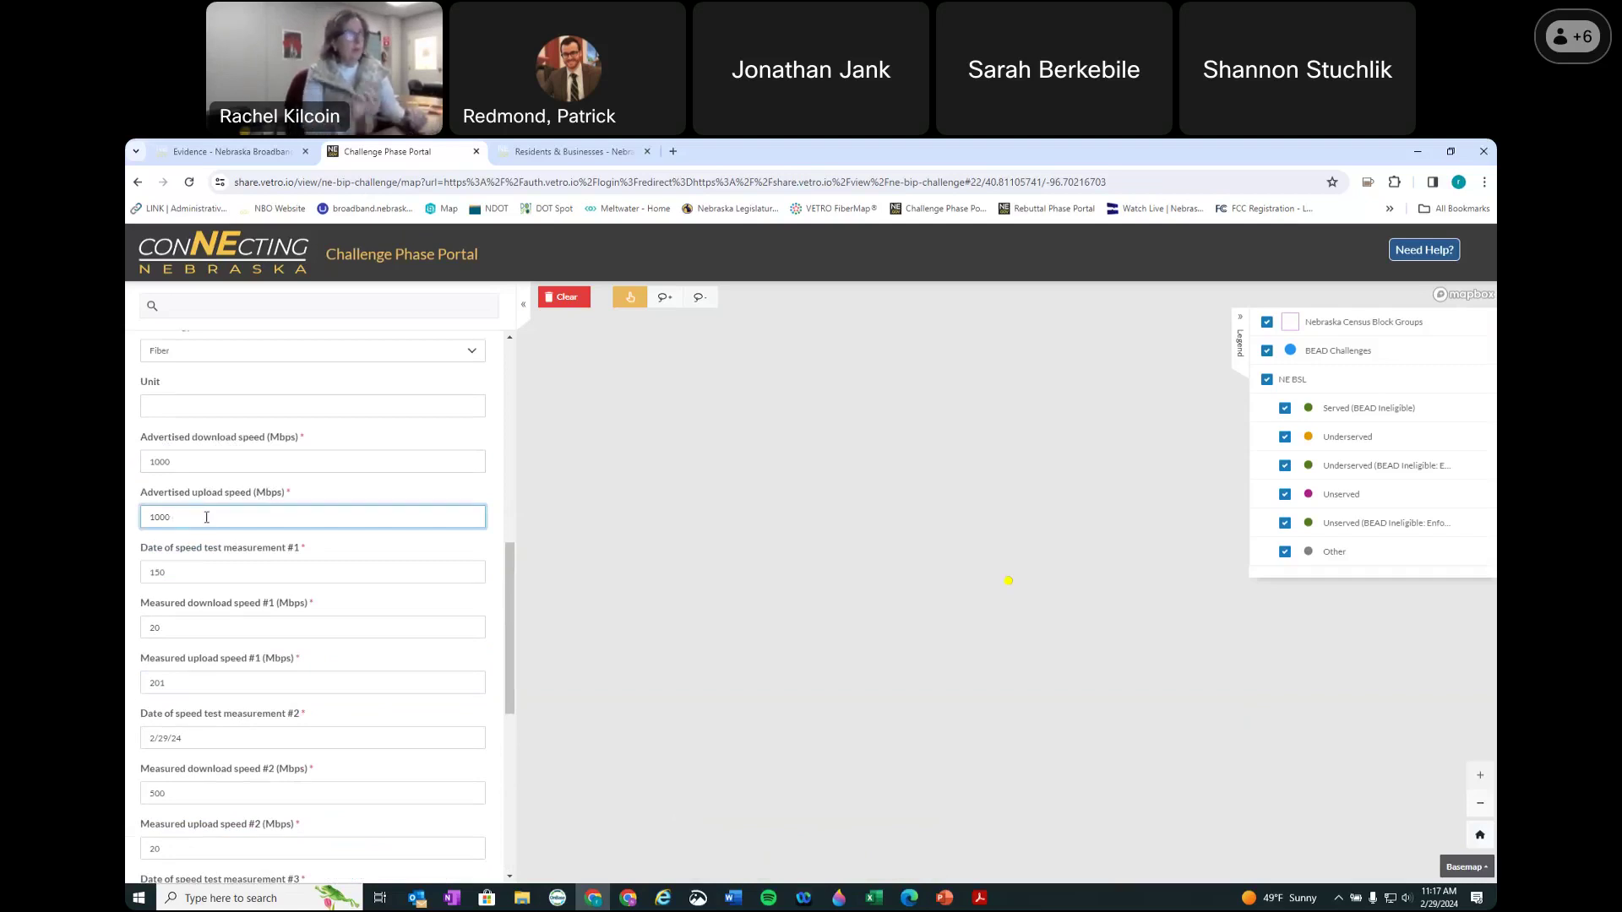
drag(185, 456, 148, 459)
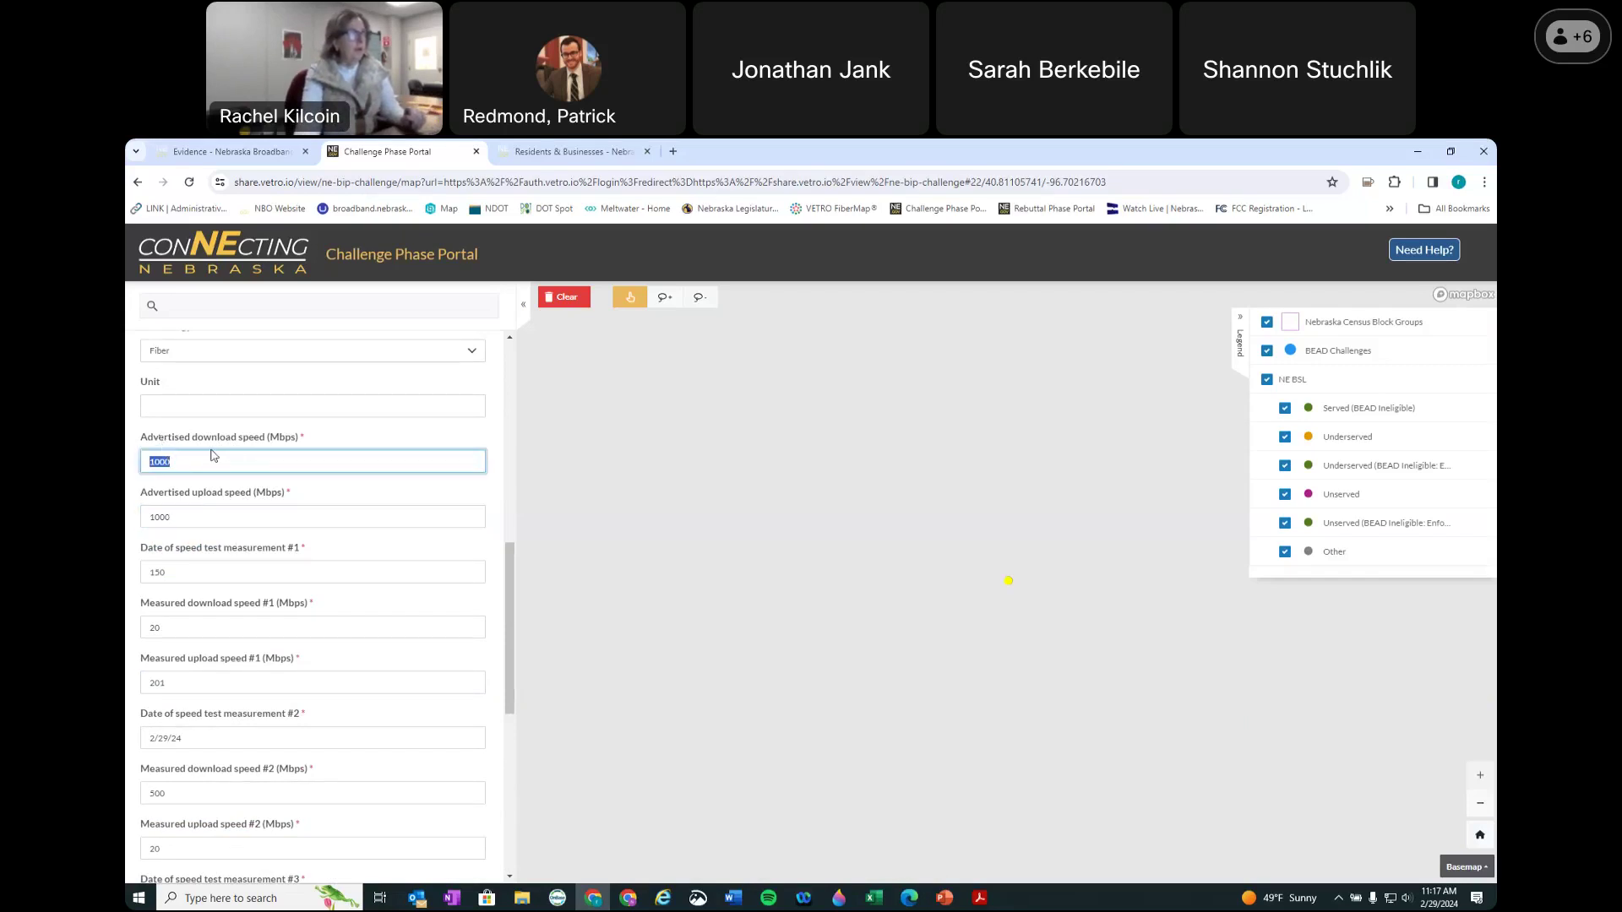
click(175, 467)
scroll(457, 656, down, 3)
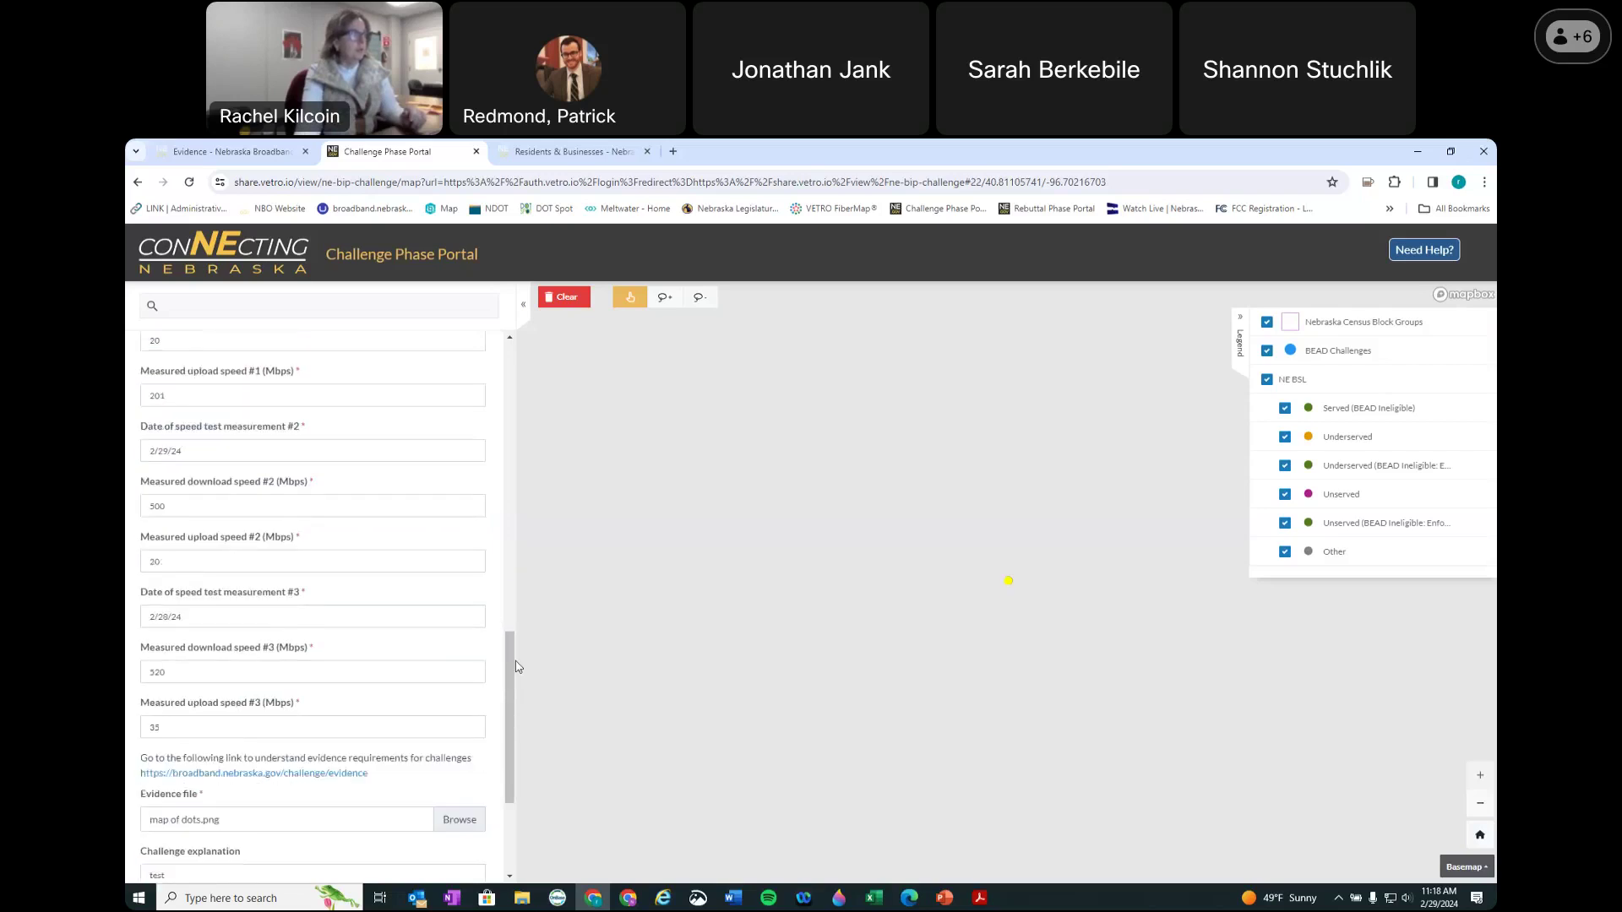
scroll(617, 760, up, 3)
scroll(476, 816, down, 2)
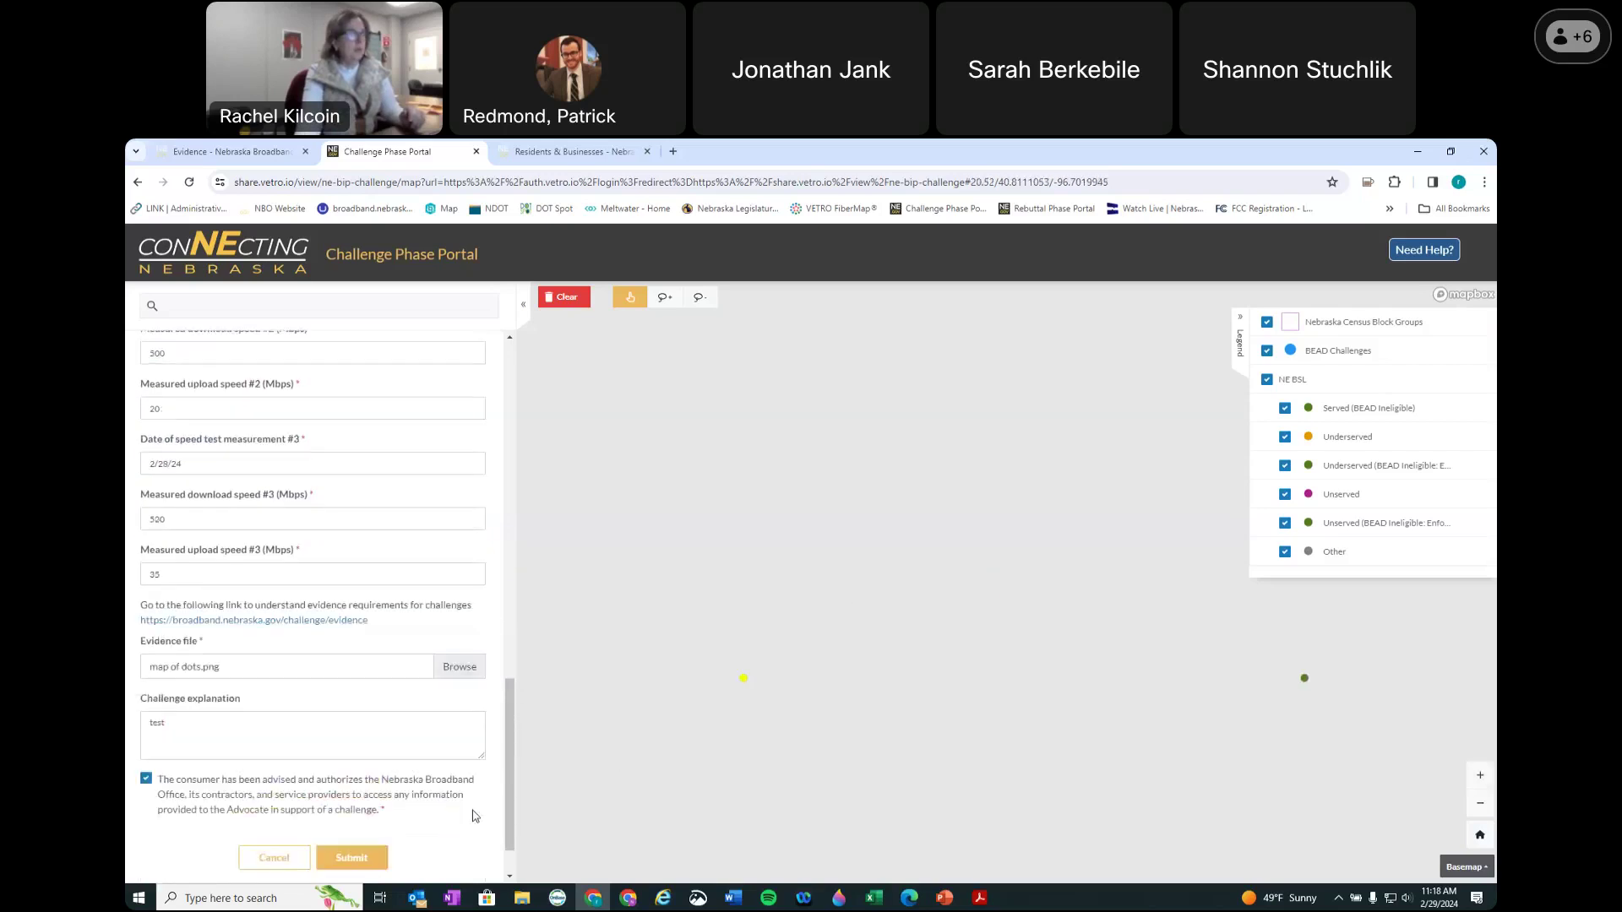
scroll(475, 816, down, 1)
Step: Submit the completed speed challenge and dismiss the Thank you confirmation
click(351, 795)
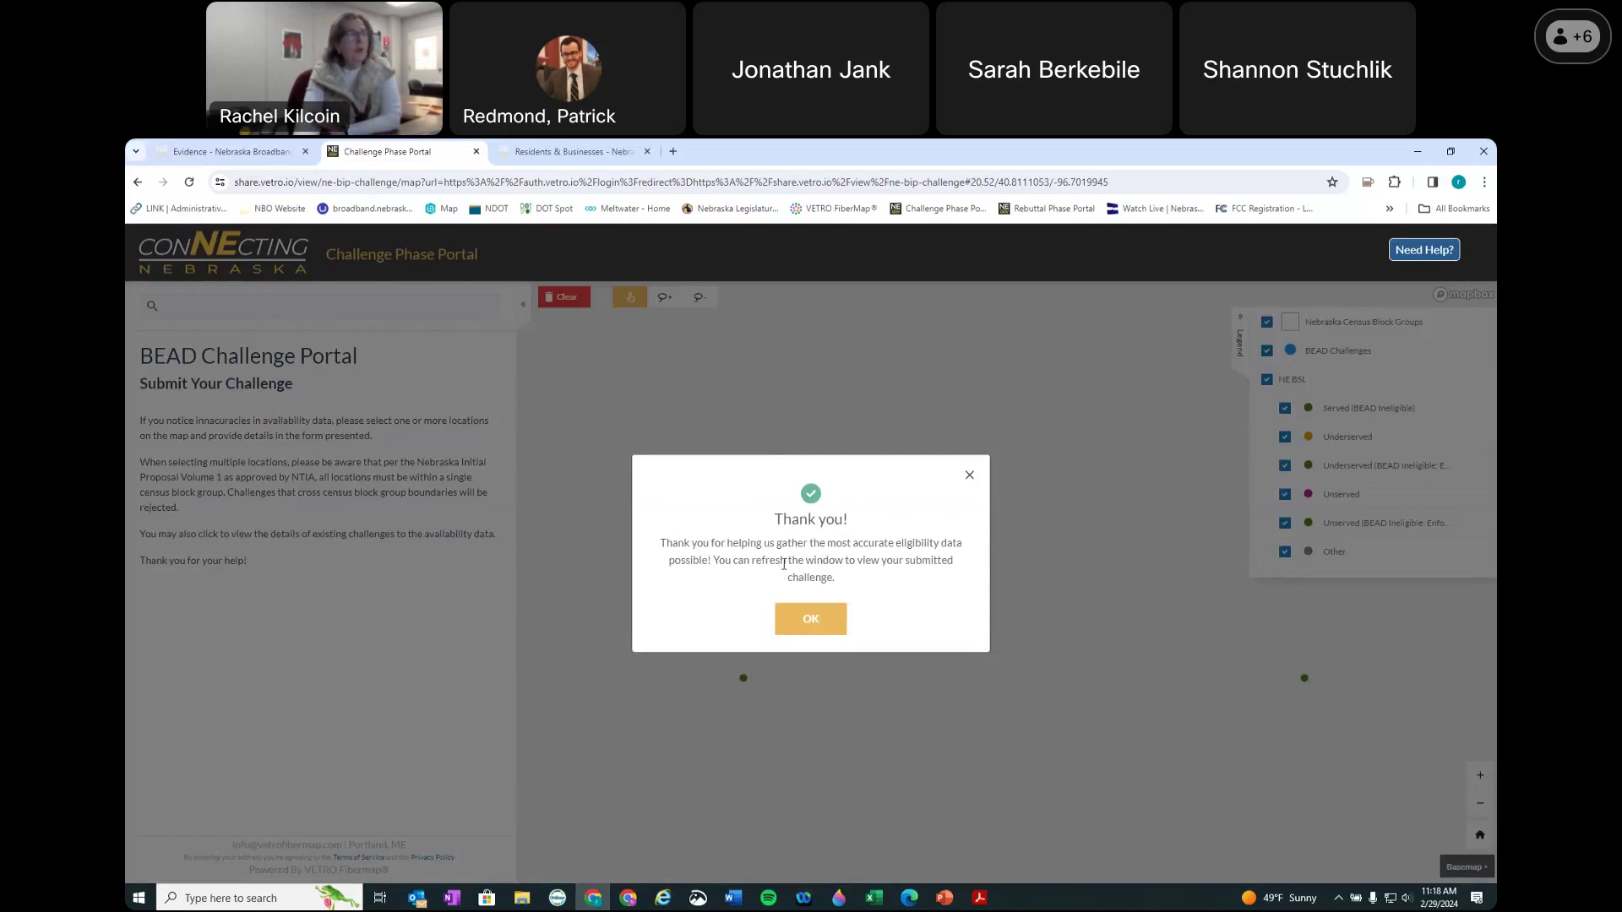
click(810, 622)
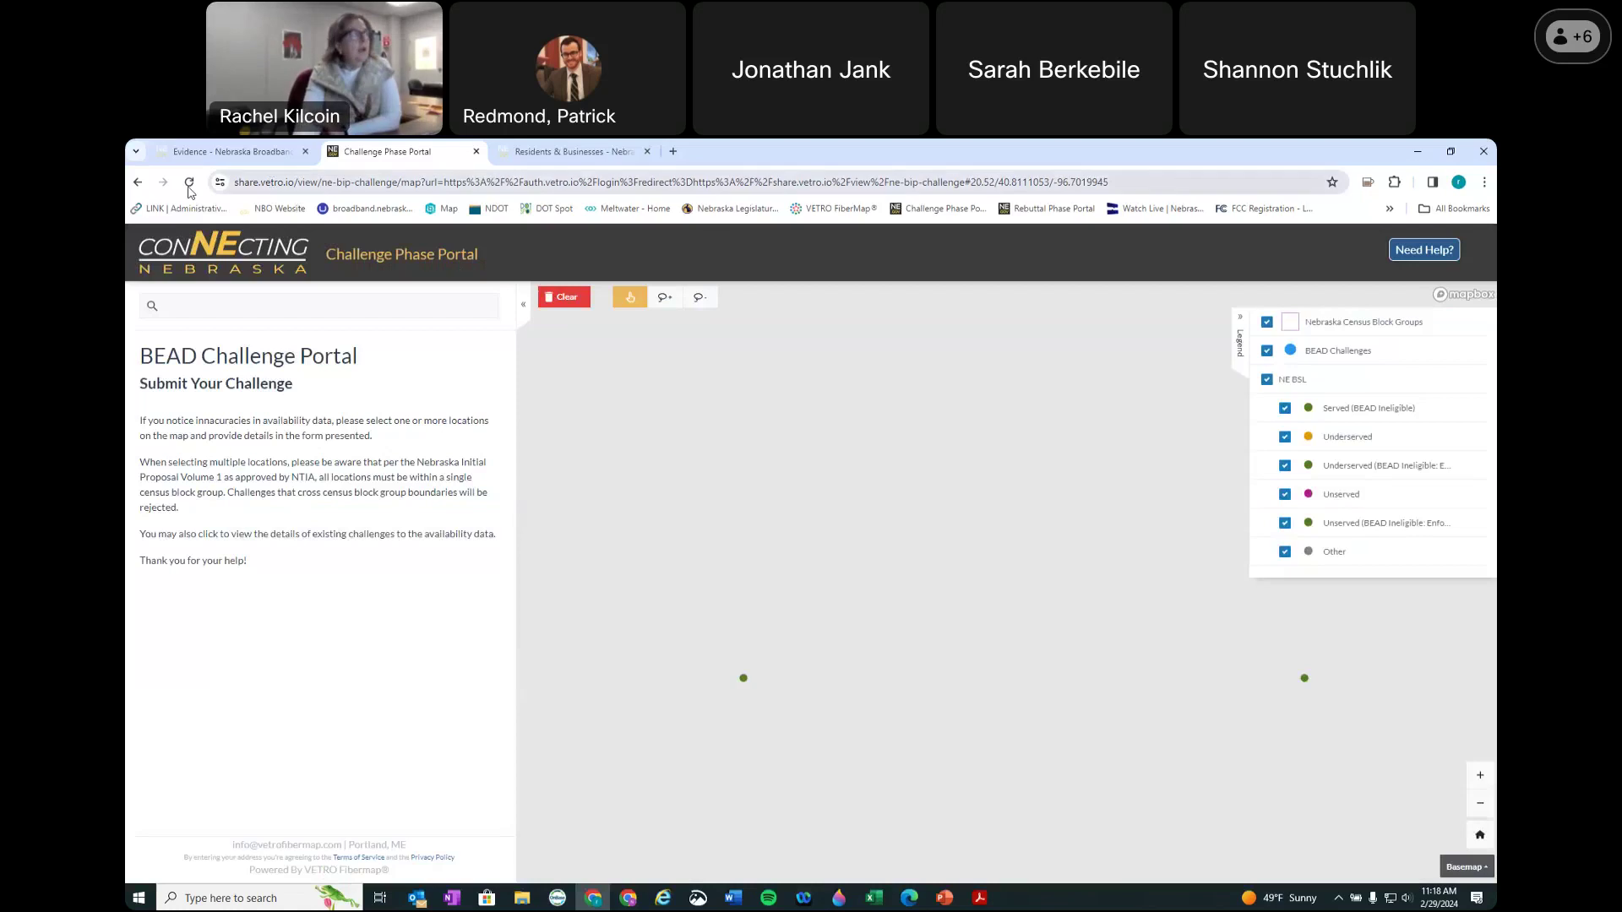
Step: Reload the portal, hide the NE BSL layer, and close the welcome message
click(190, 184)
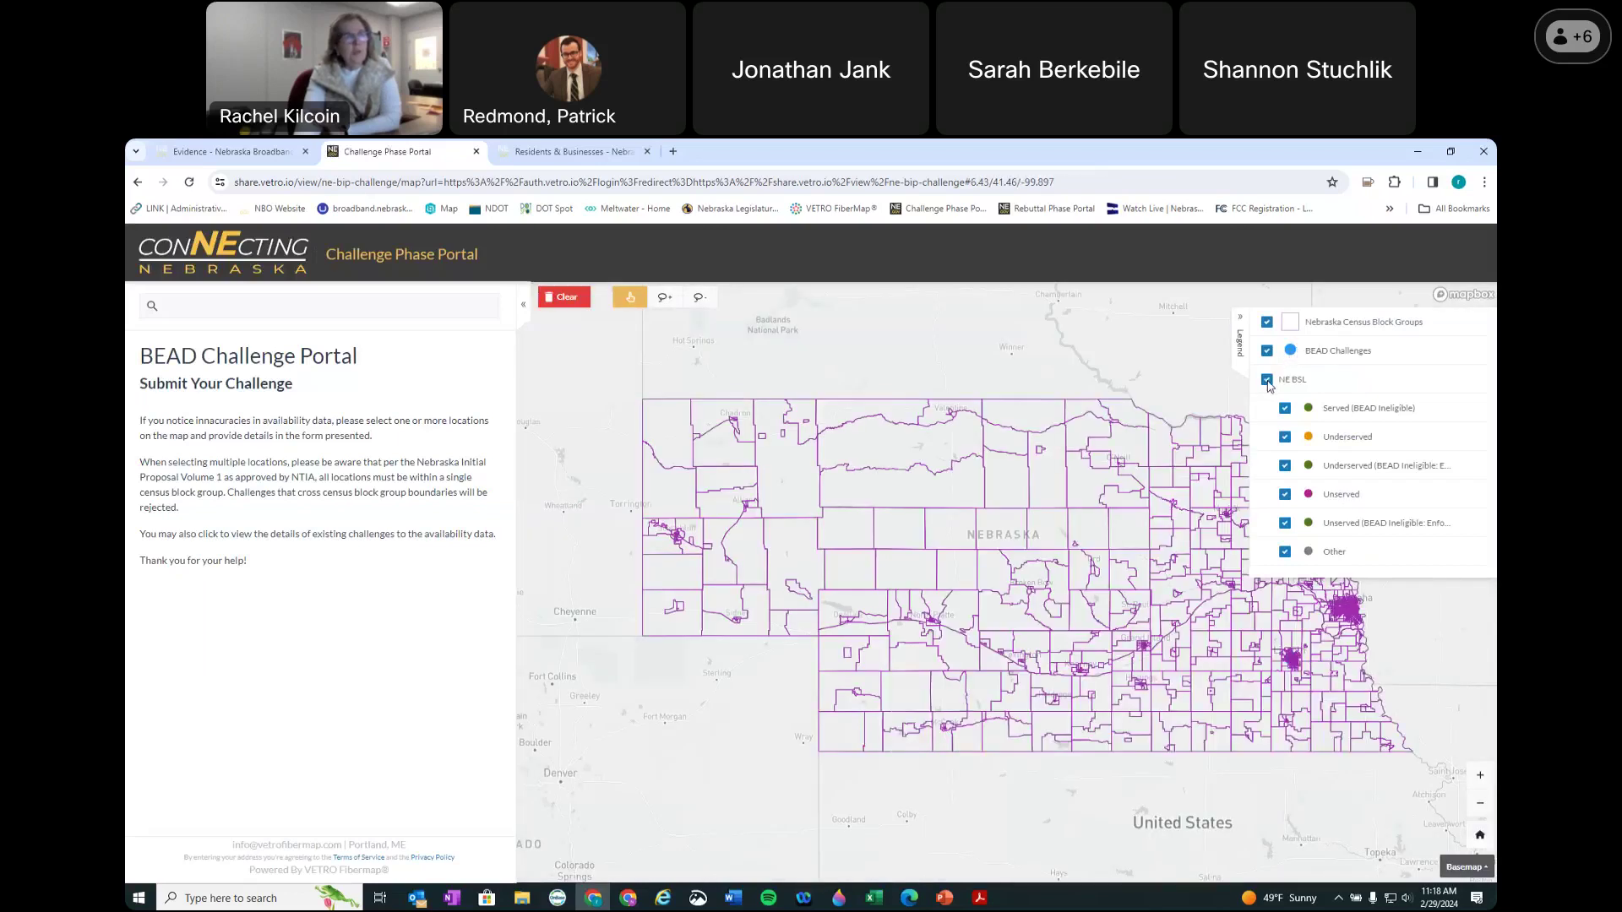
click(1267, 380)
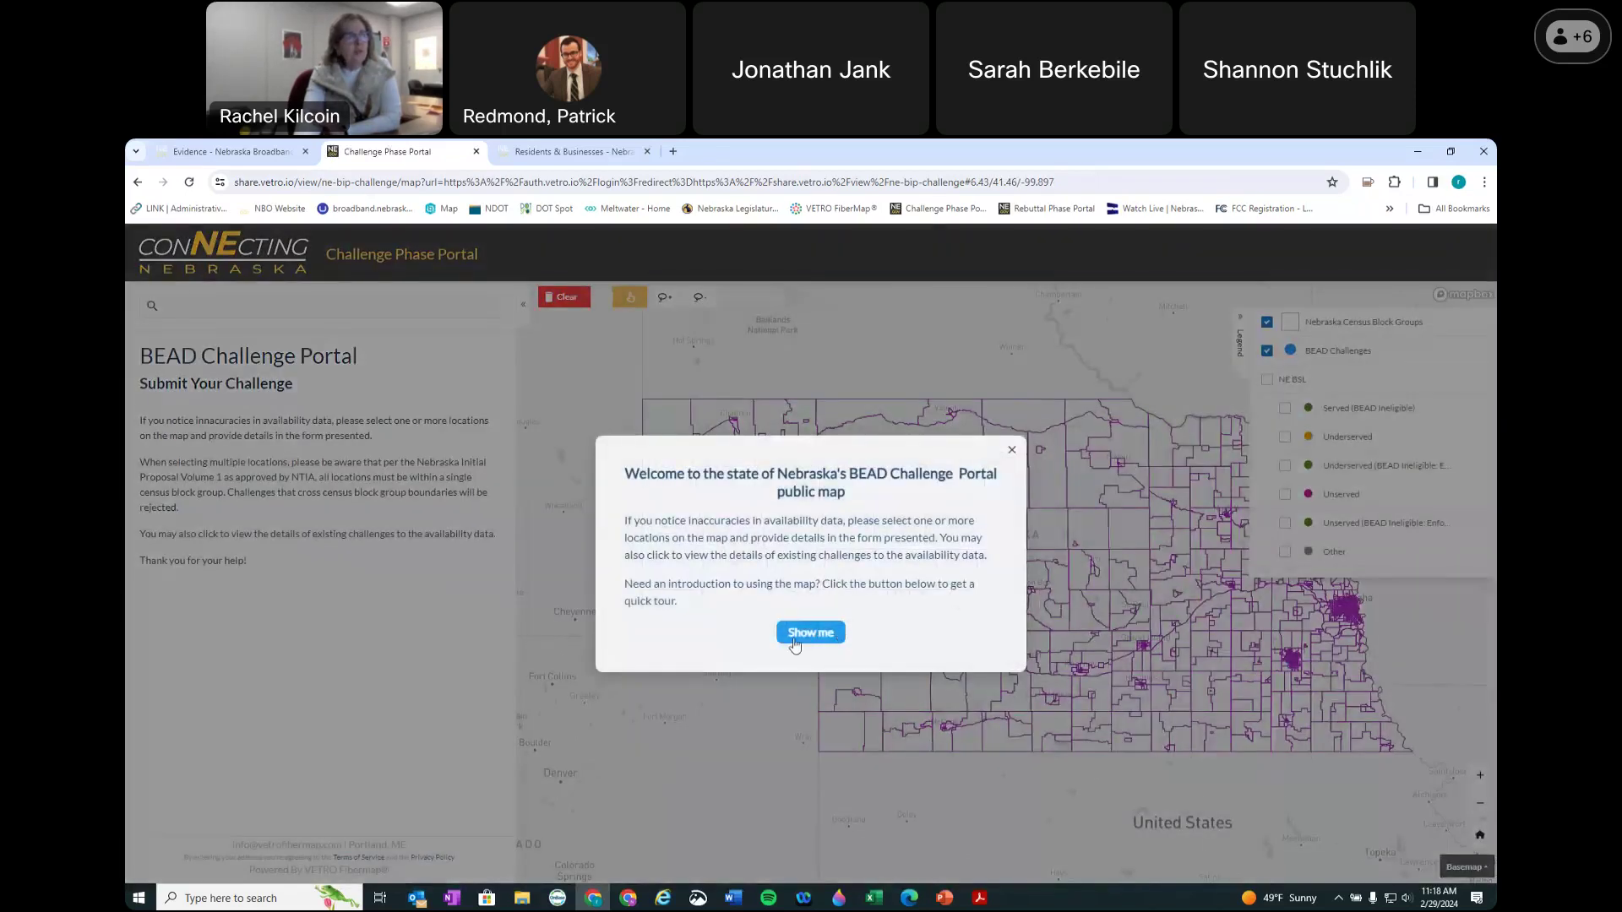
click(1011, 452)
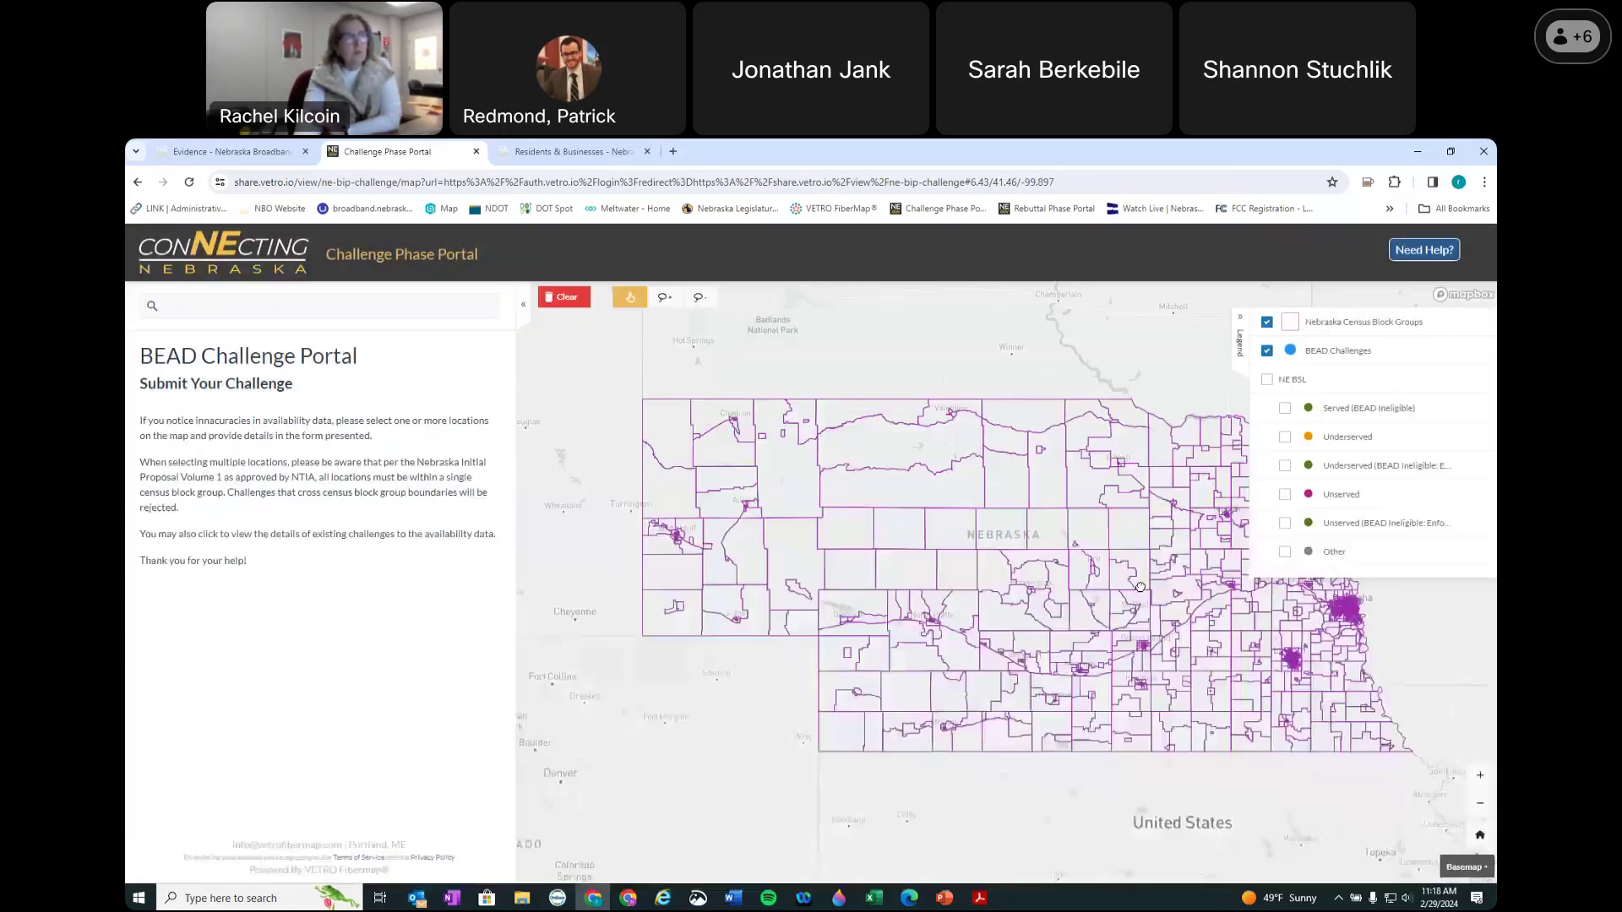
Step: Zoom into downtown Lincoln and list the challenges submitted at the blue challenge point
scroll(1047, 627, up, 5)
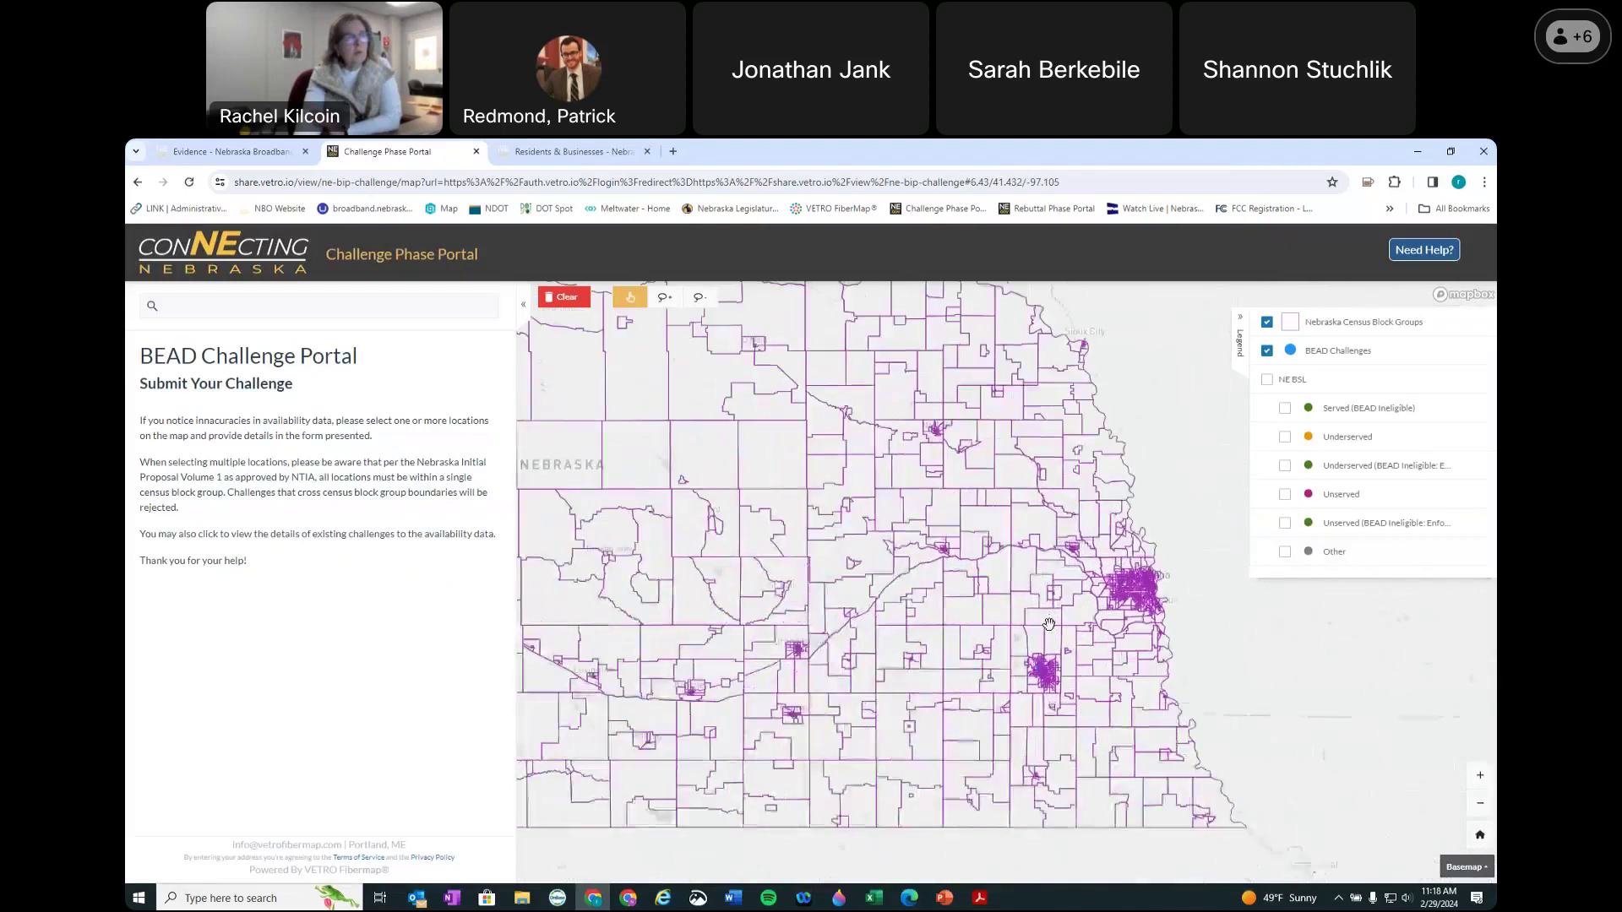
click(1030, 717)
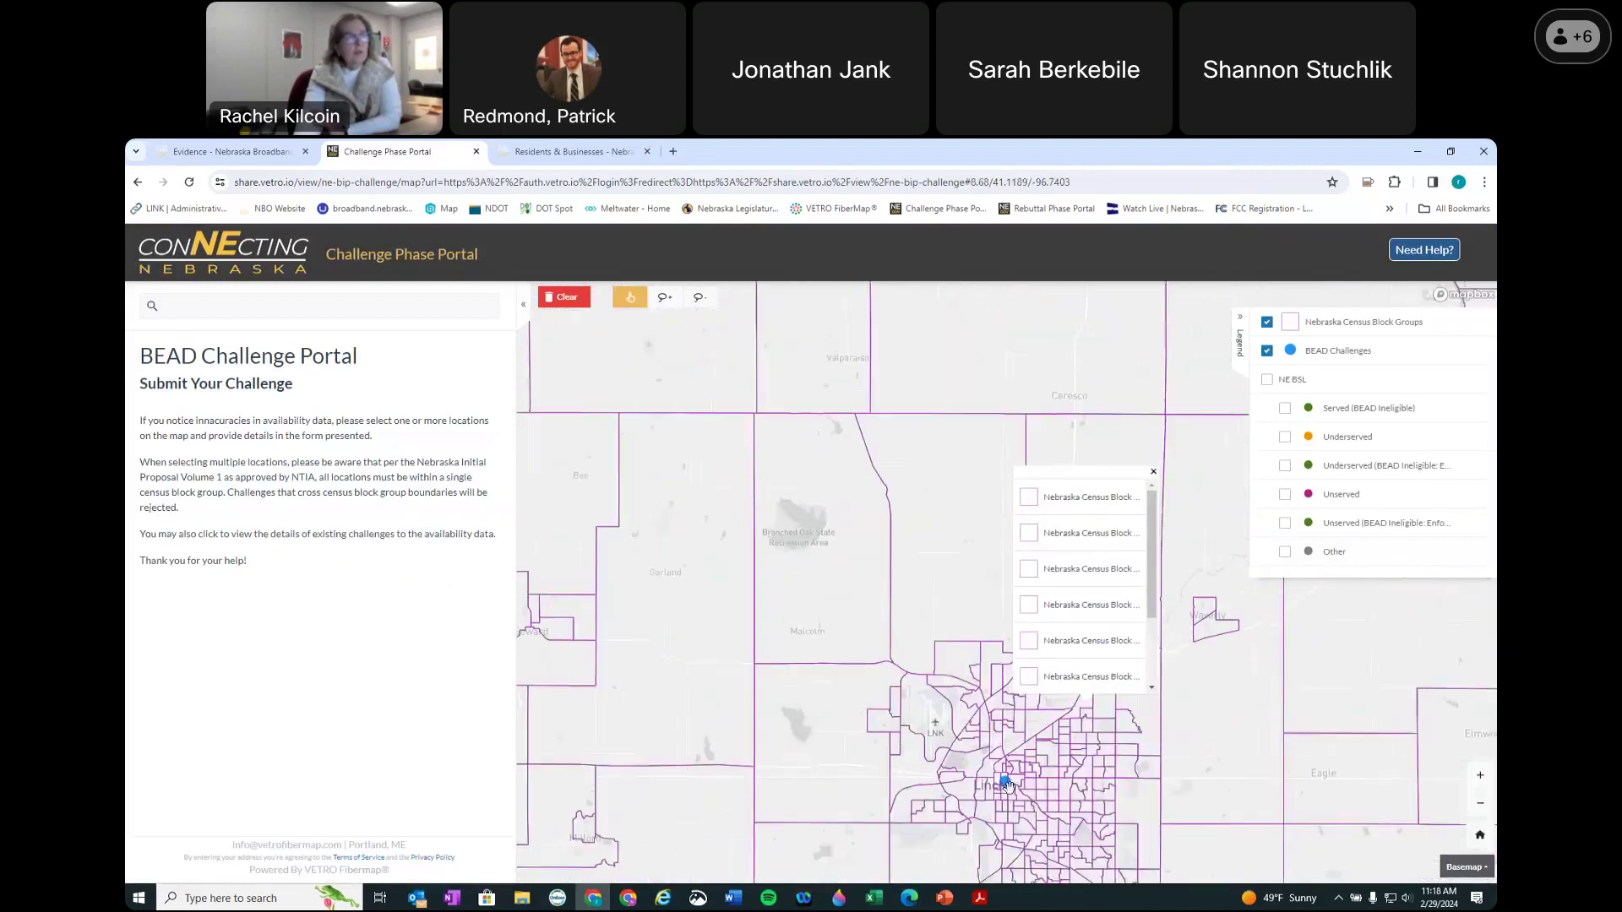
scroll(1010, 740, up, 3)
scroll(1003, 746, up, 6)
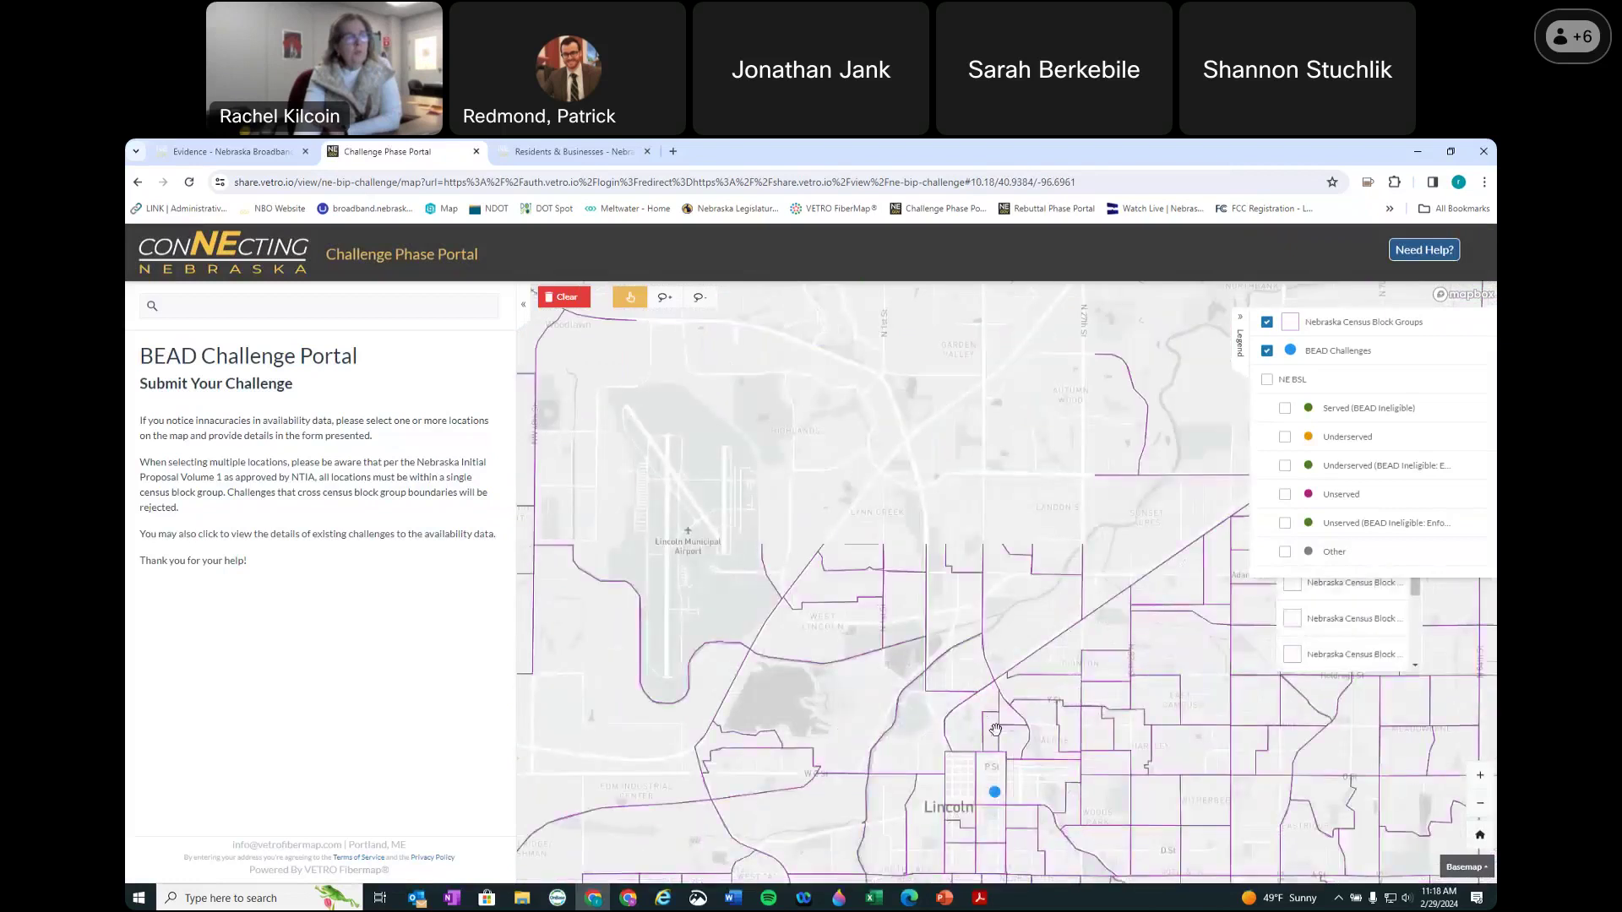
drag(997, 811, 1059, 482)
scroll(1059, 482, up, 2)
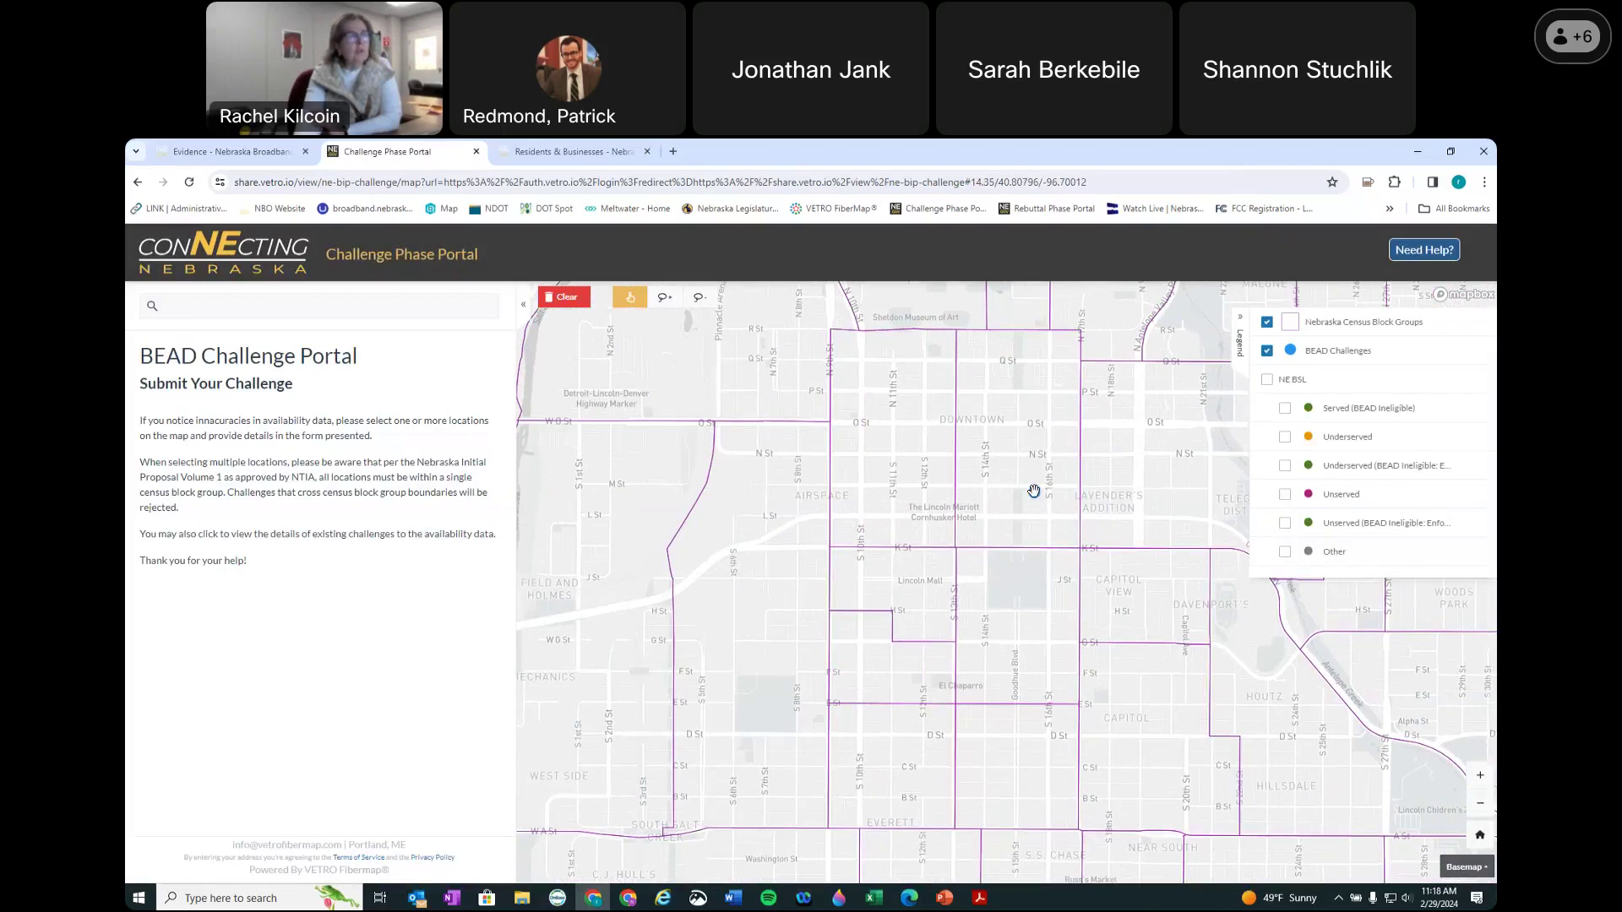
scroll(1035, 494, up, 7)
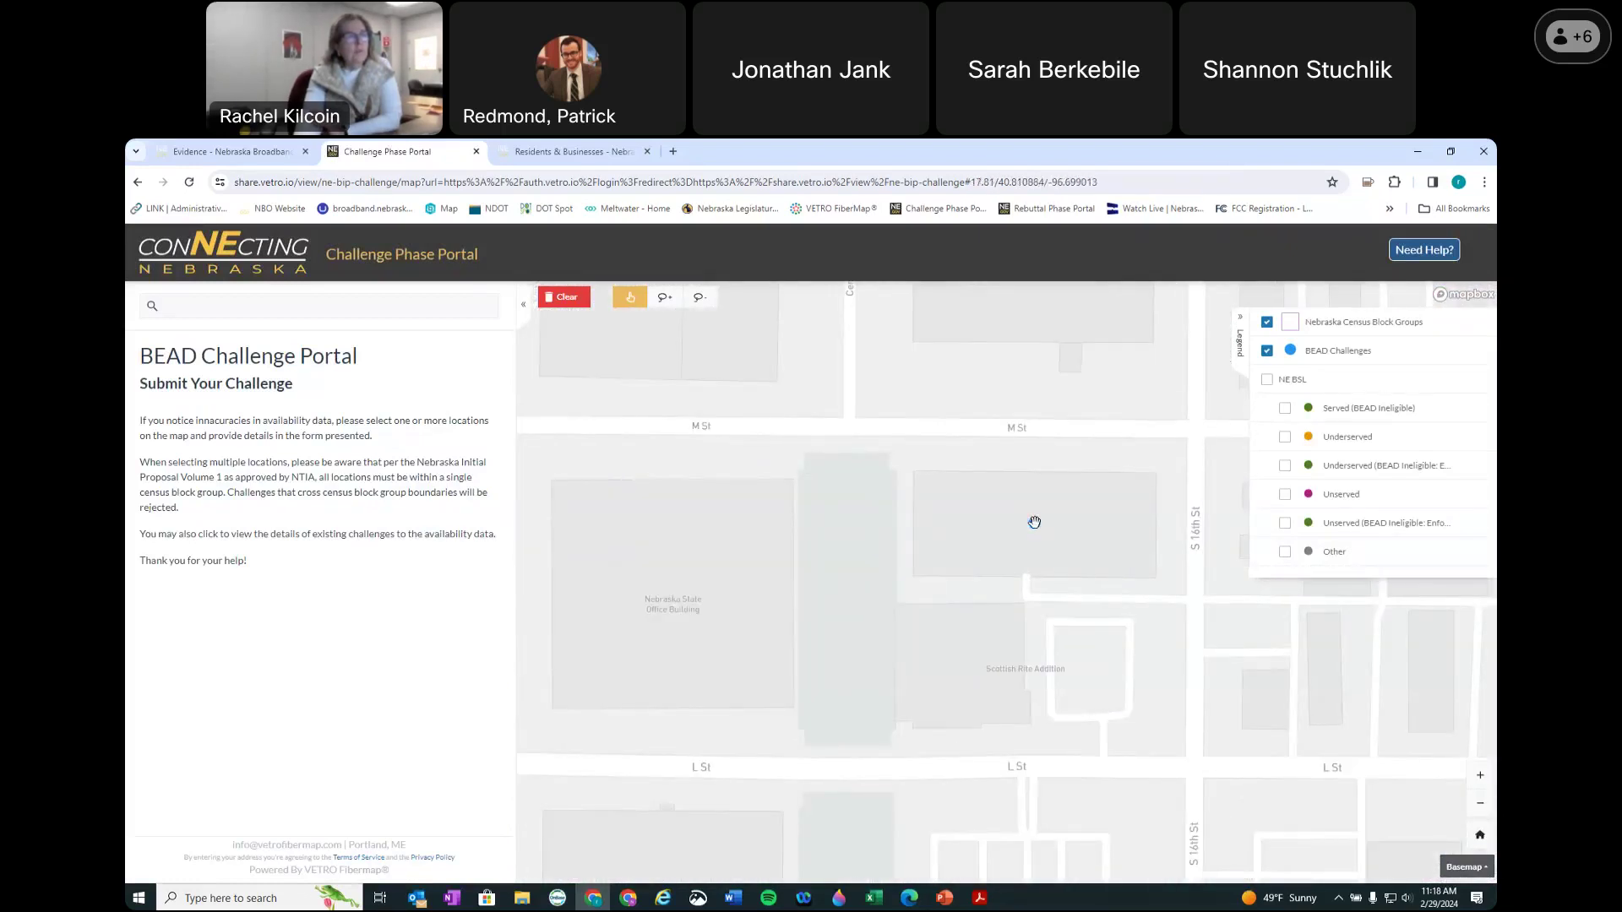
click(1034, 522)
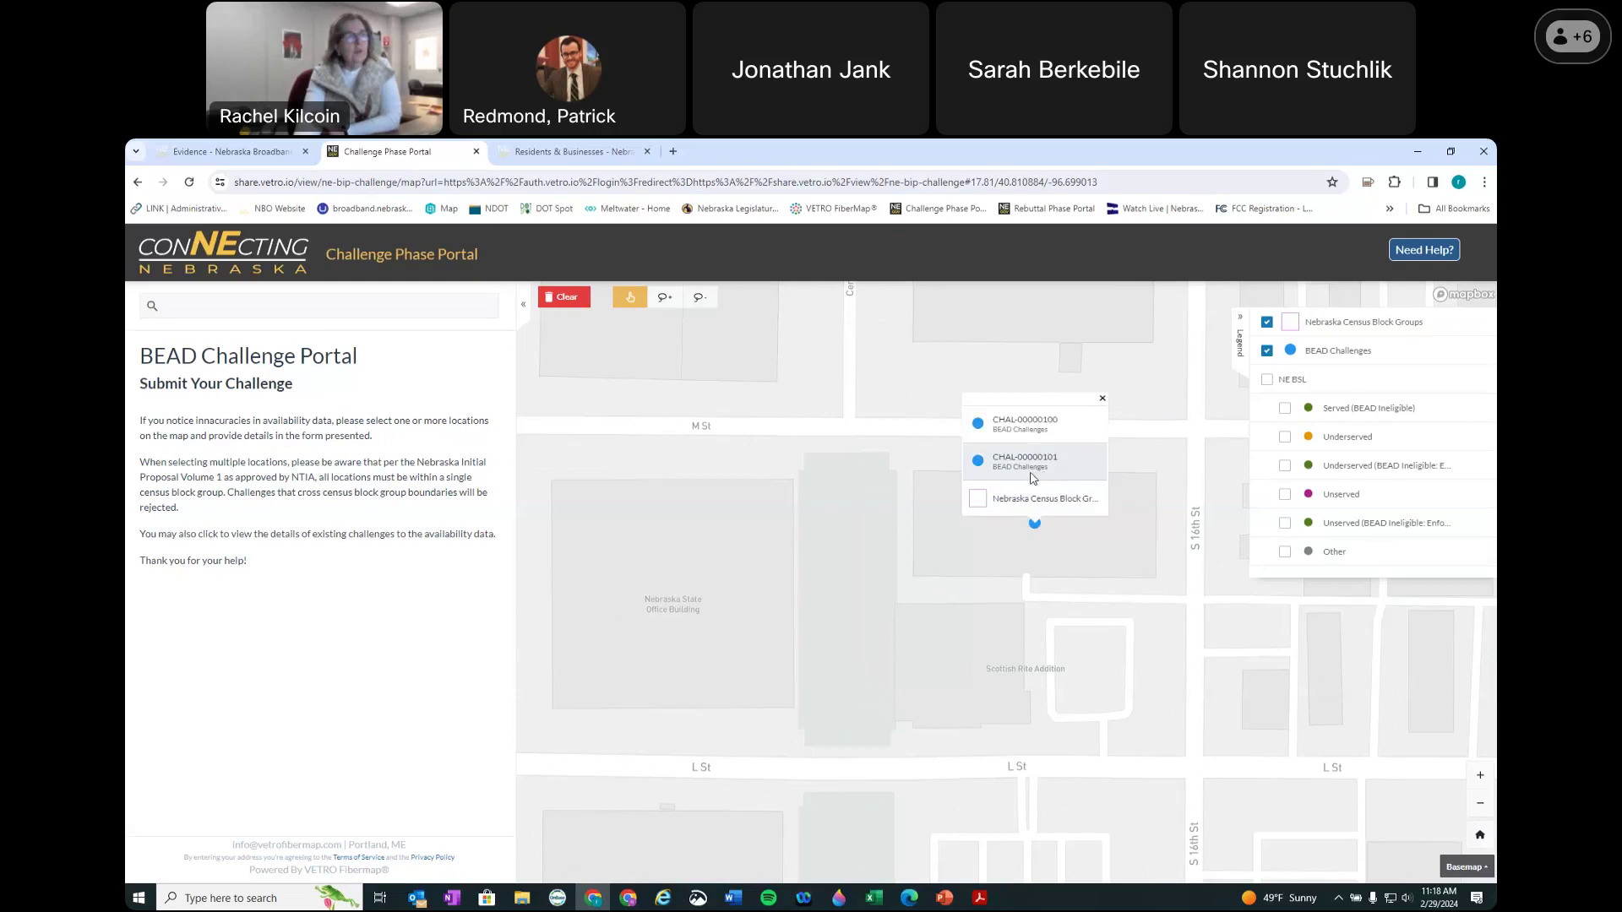
Step: Inspect CHAL-00000100's details (Windstream Nebraska, Fiber, 100/20), close them, and return to the Evidence page
click(1049, 430)
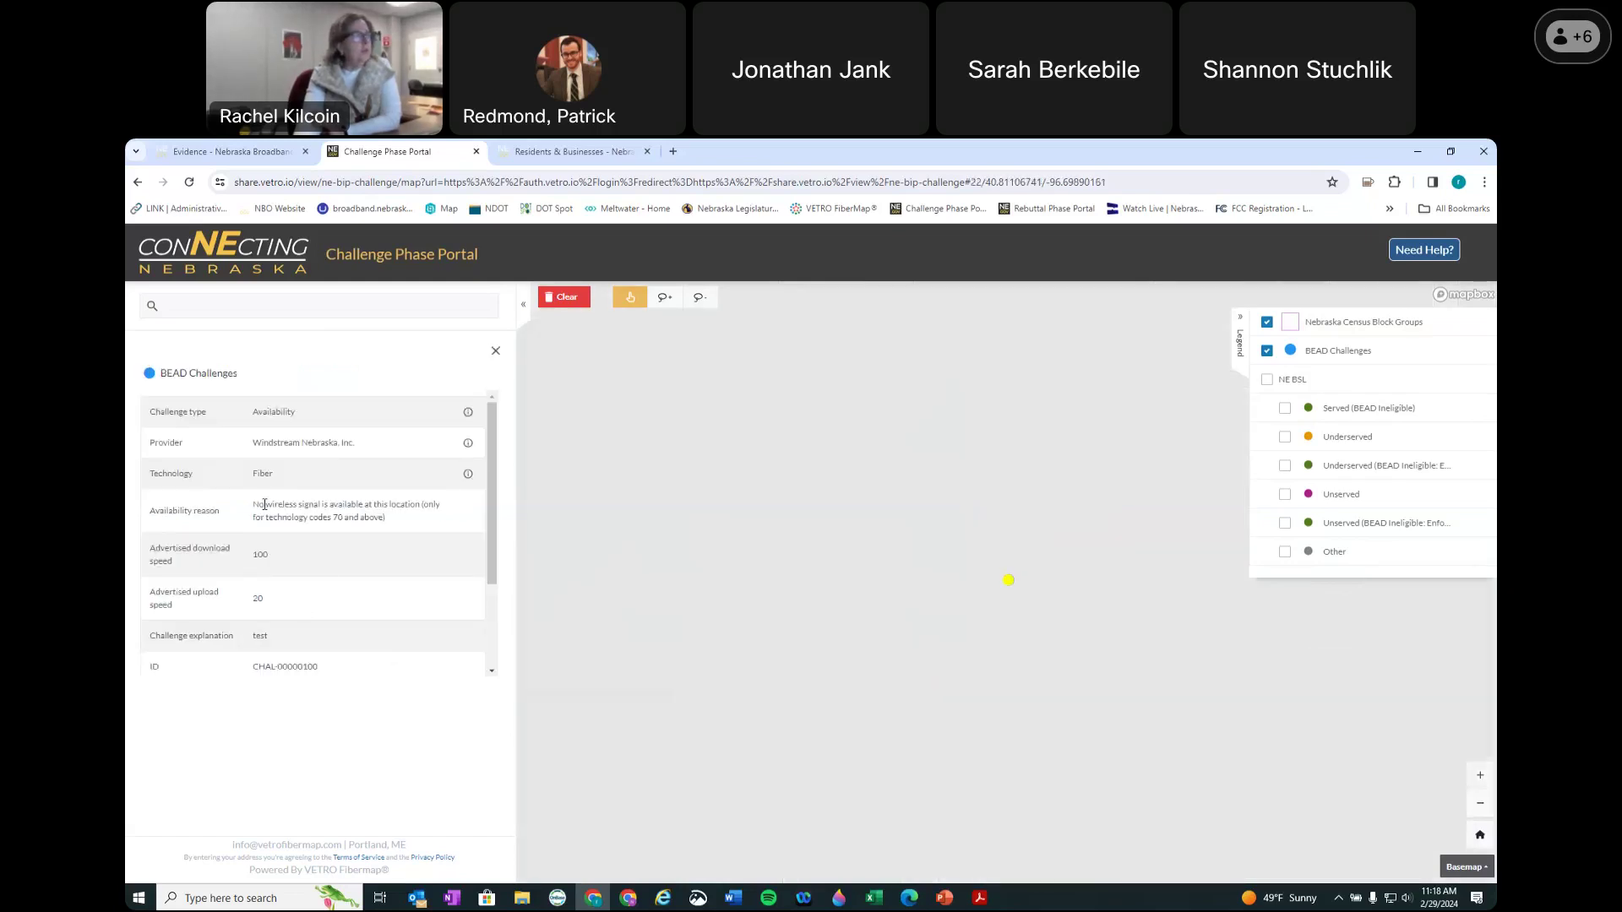
scroll(324, 630, down, 3)
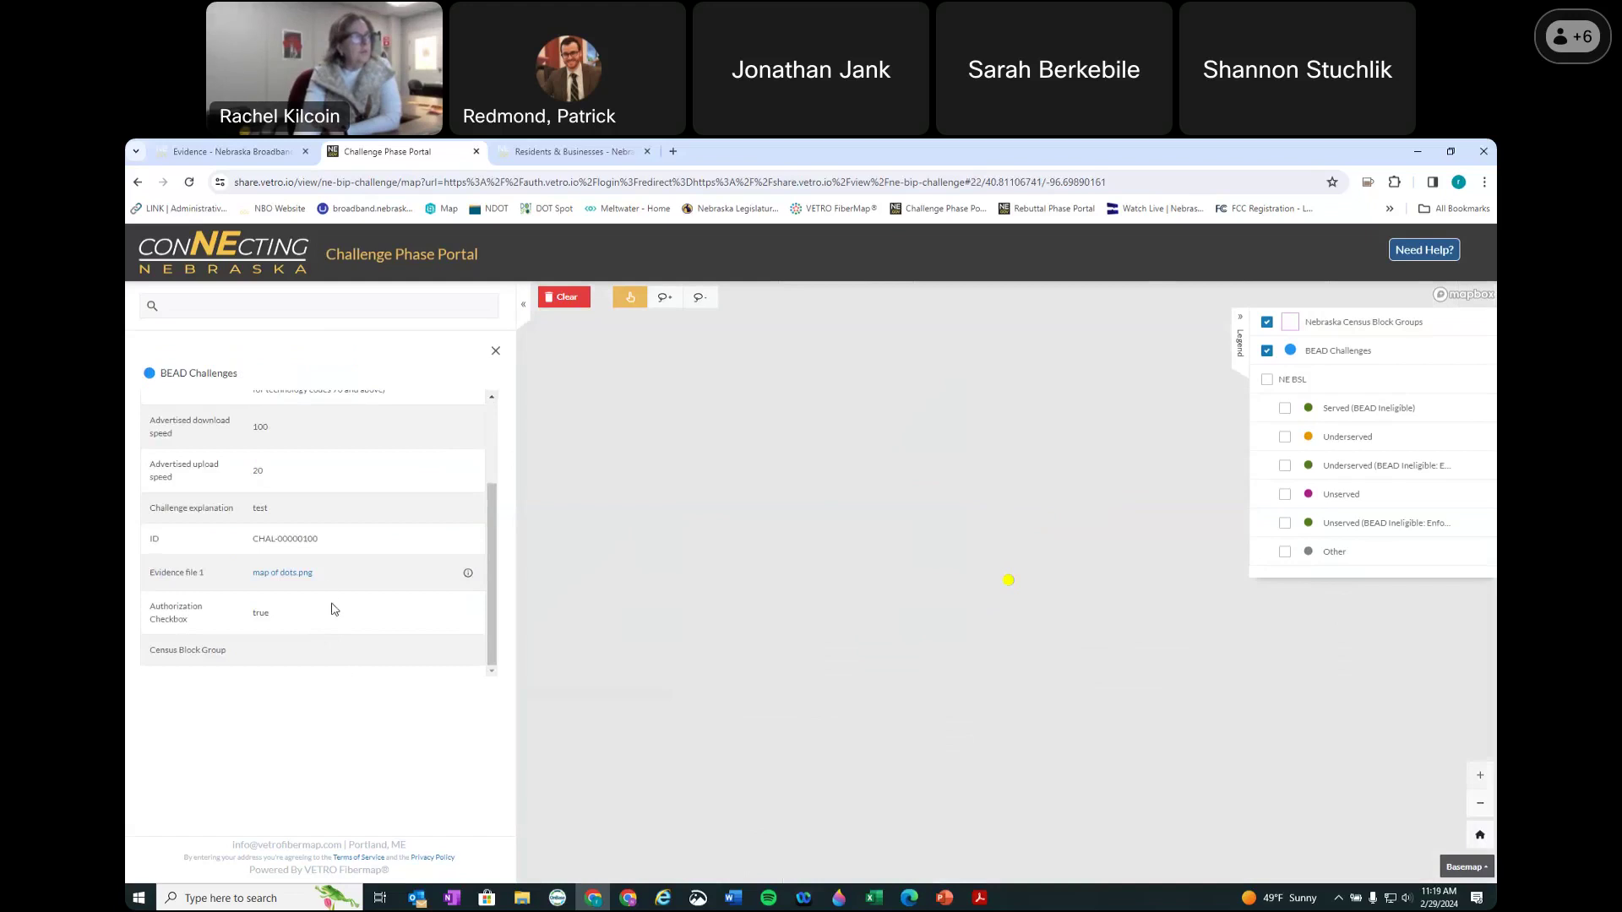
scroll(333, 606, up, 3)
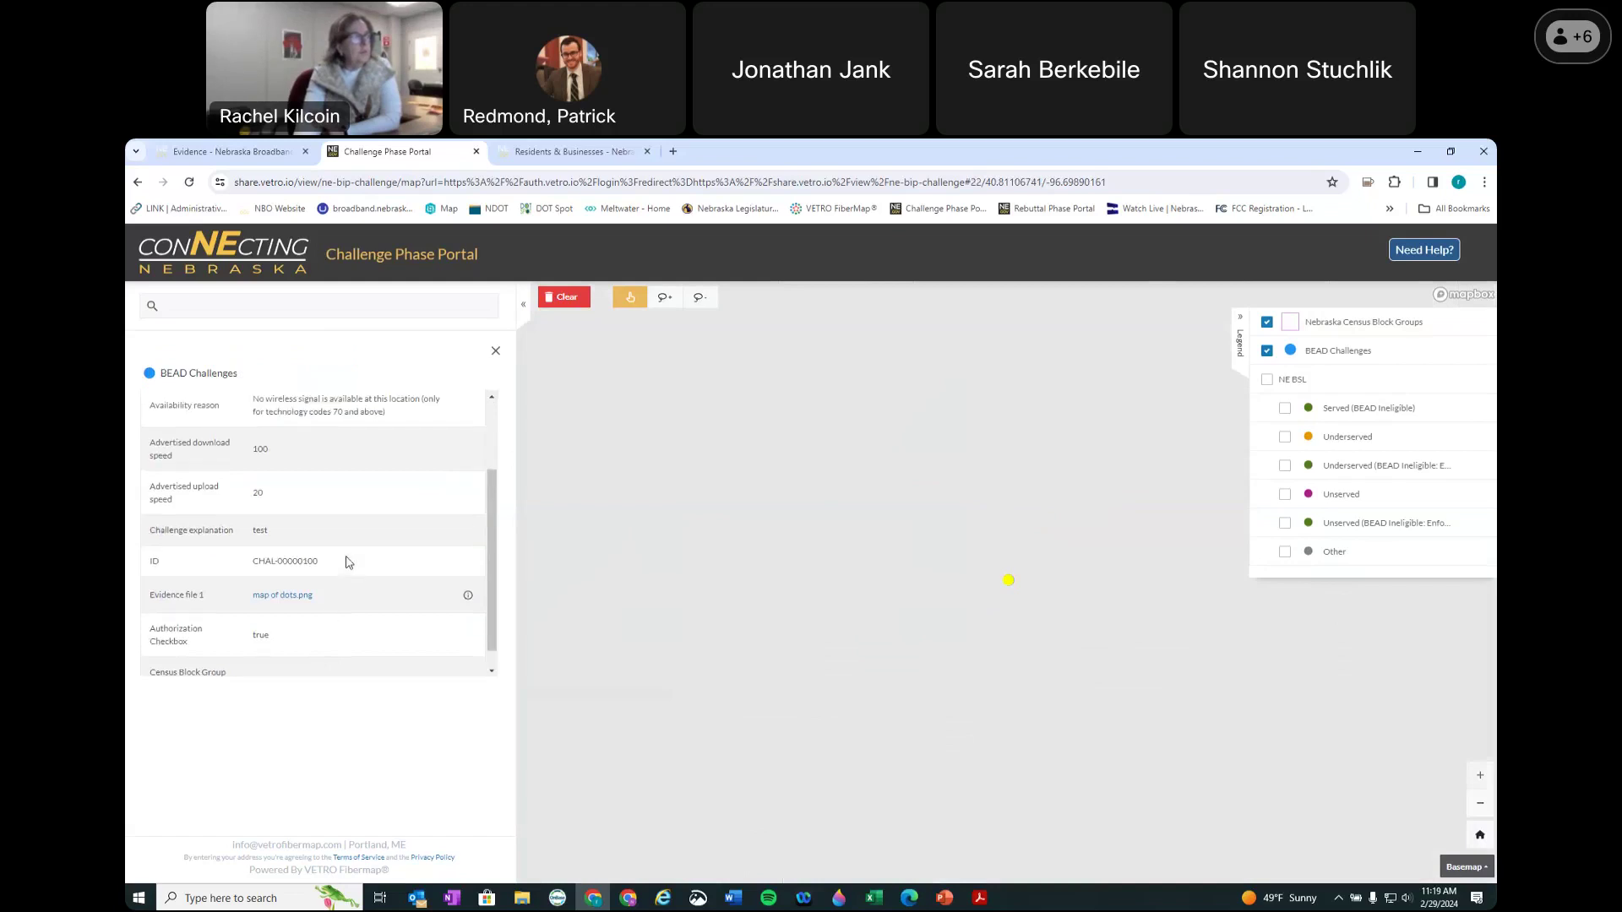
click(497, 352)
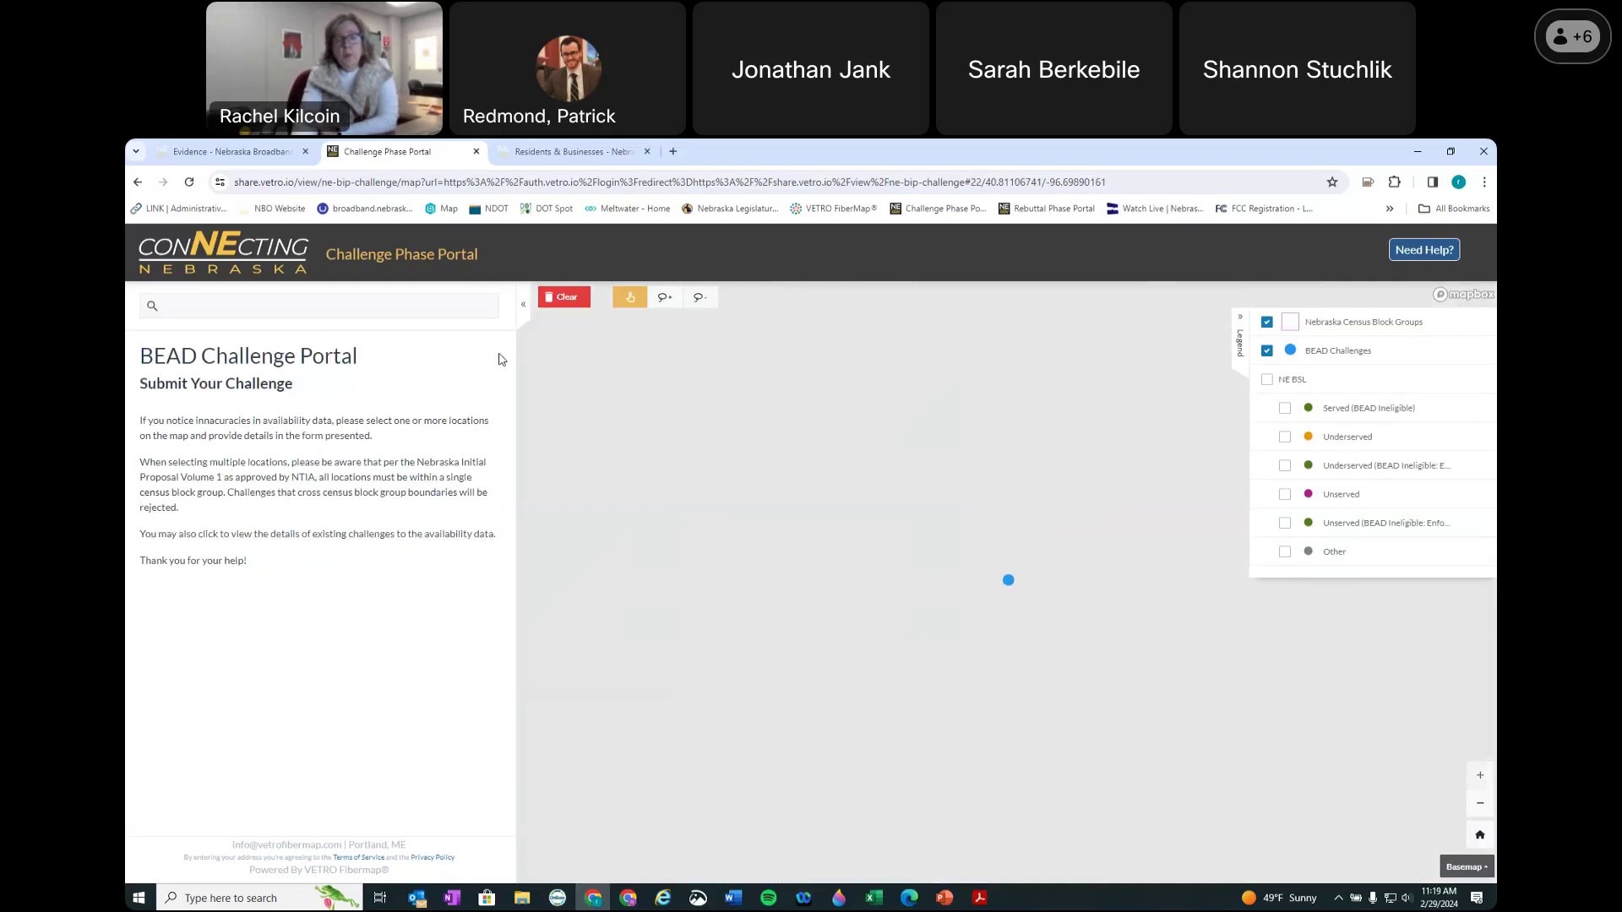
click(218, 158)
Step: View the challenge Results page (more information coming soon), then return to the Challenge Phase Portal
click(1145, 252)
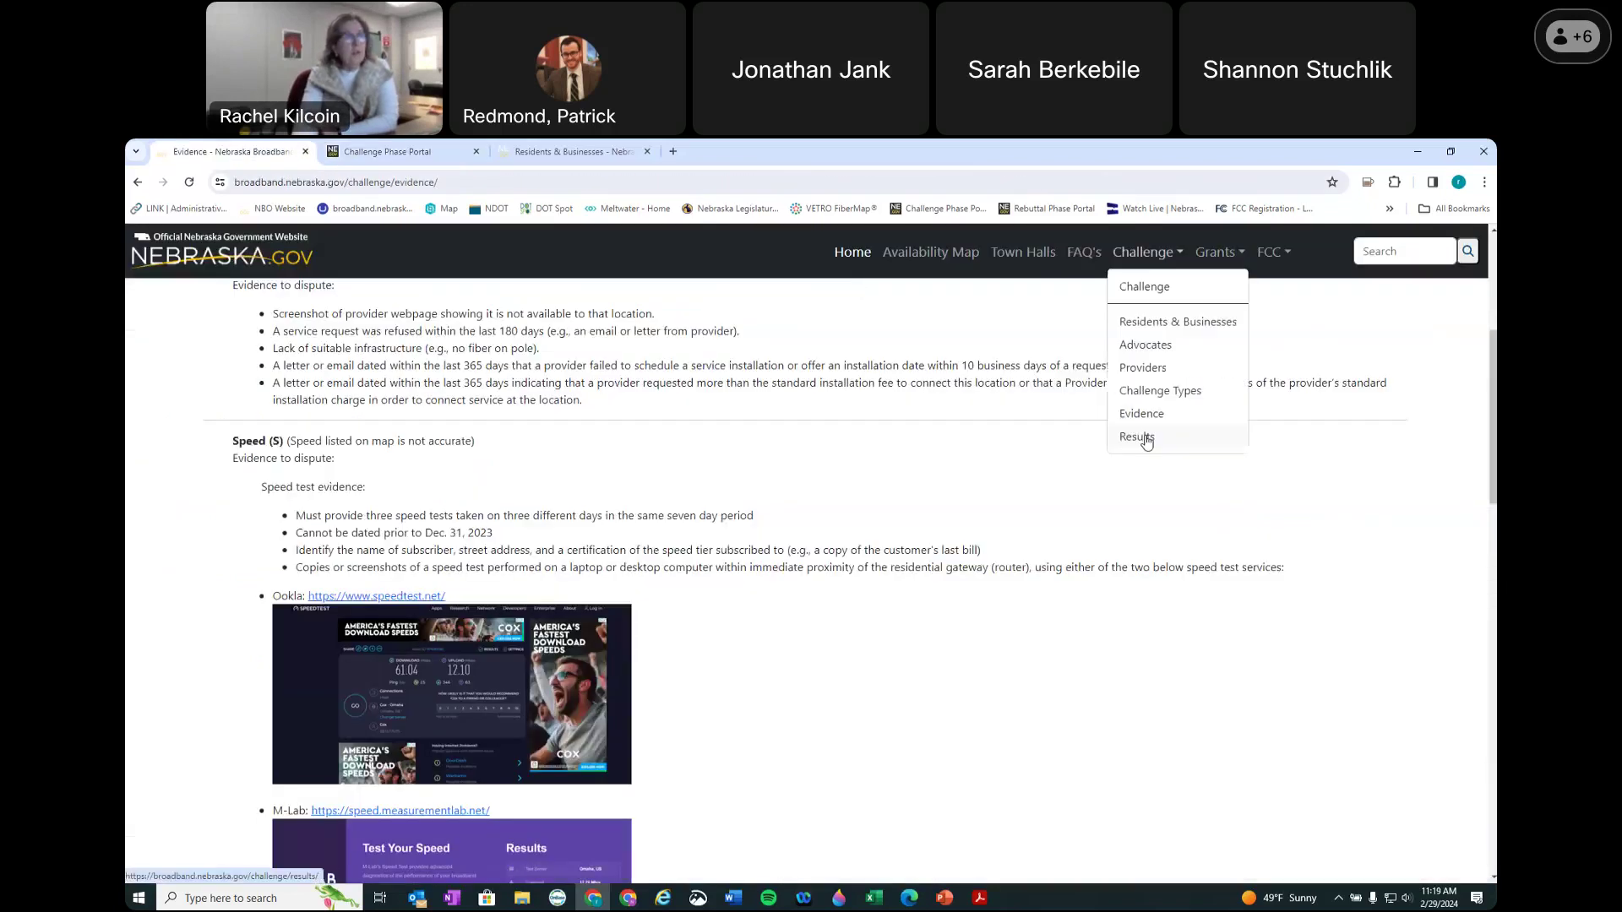
click(1146, 438)
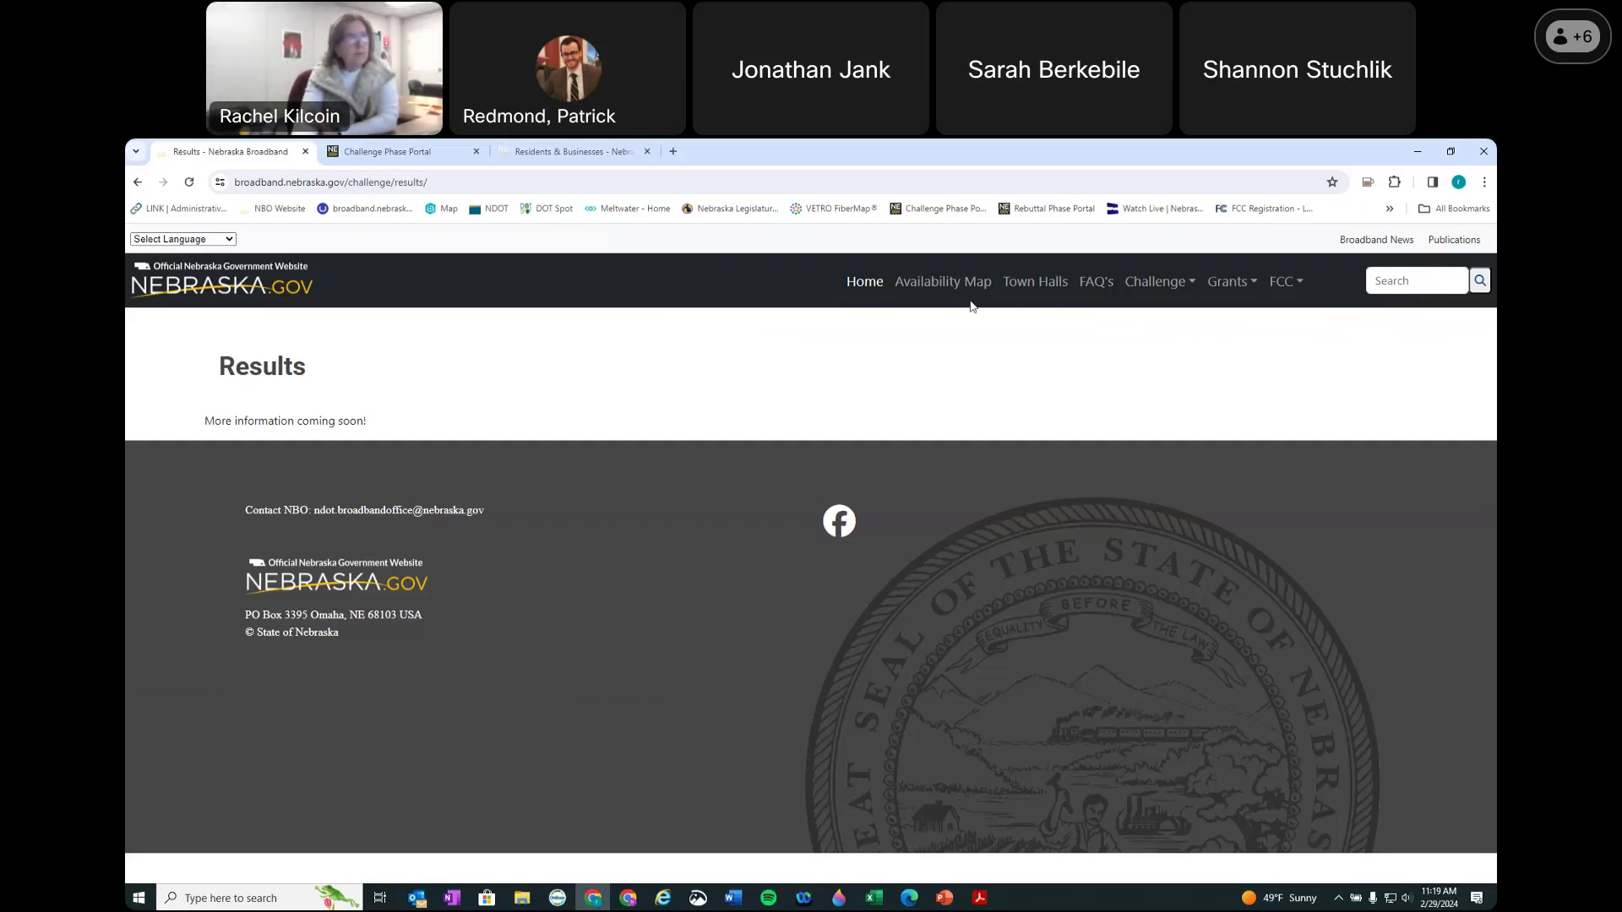
click(384, 154)
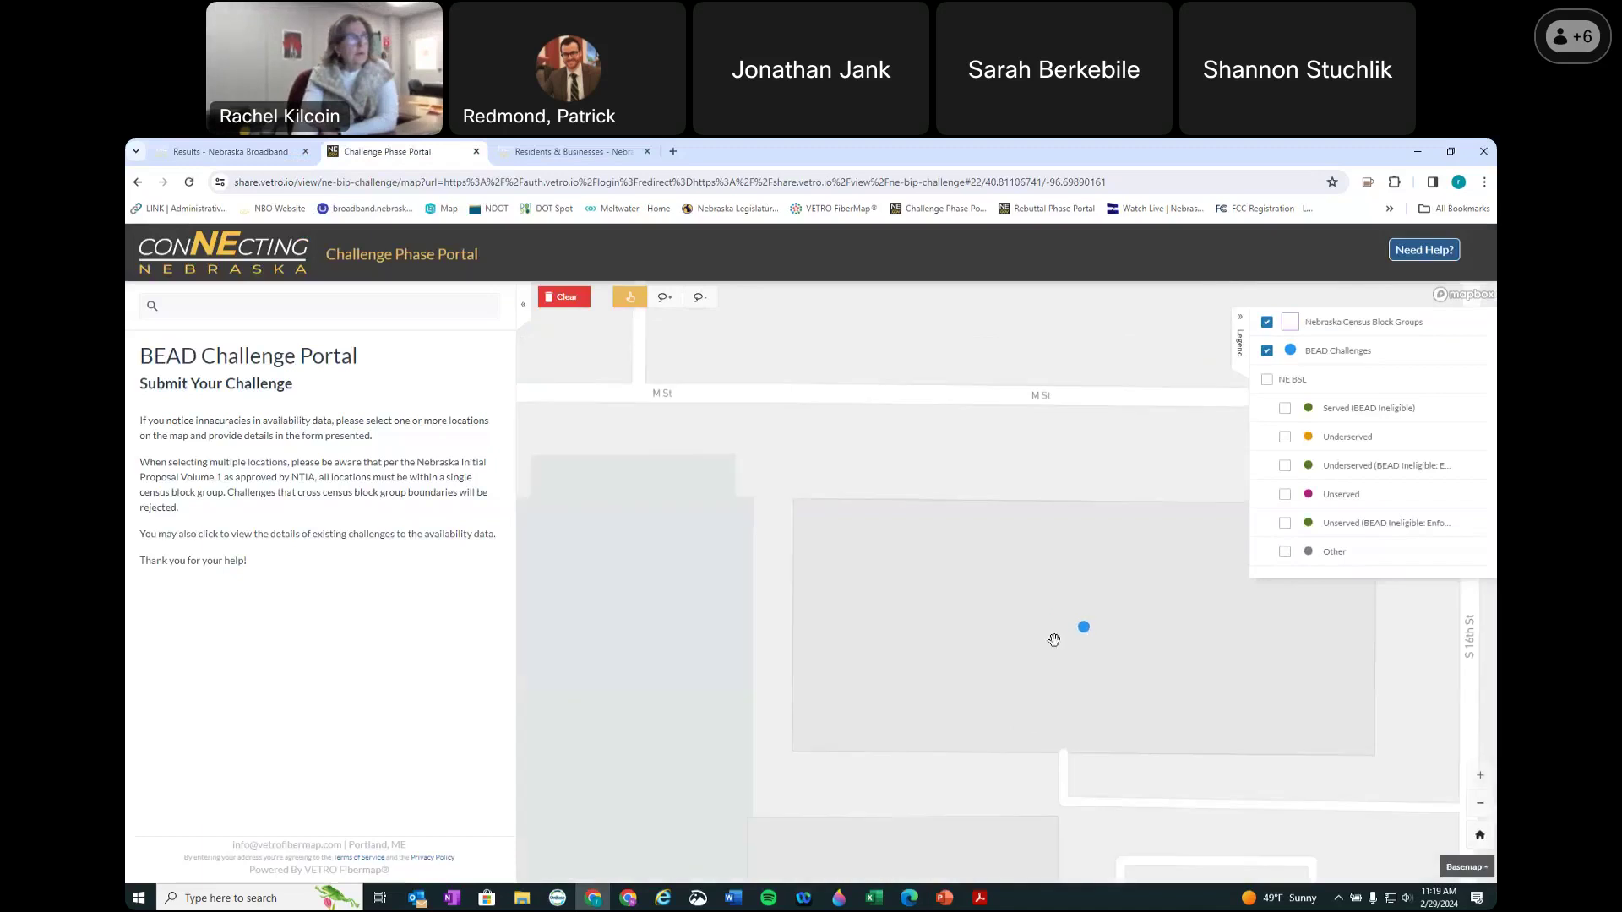
Step: Zoom out to the county, then back into south-west Lincoln with the NE BSL dots showing
scroll(1021, 634, down, 6)
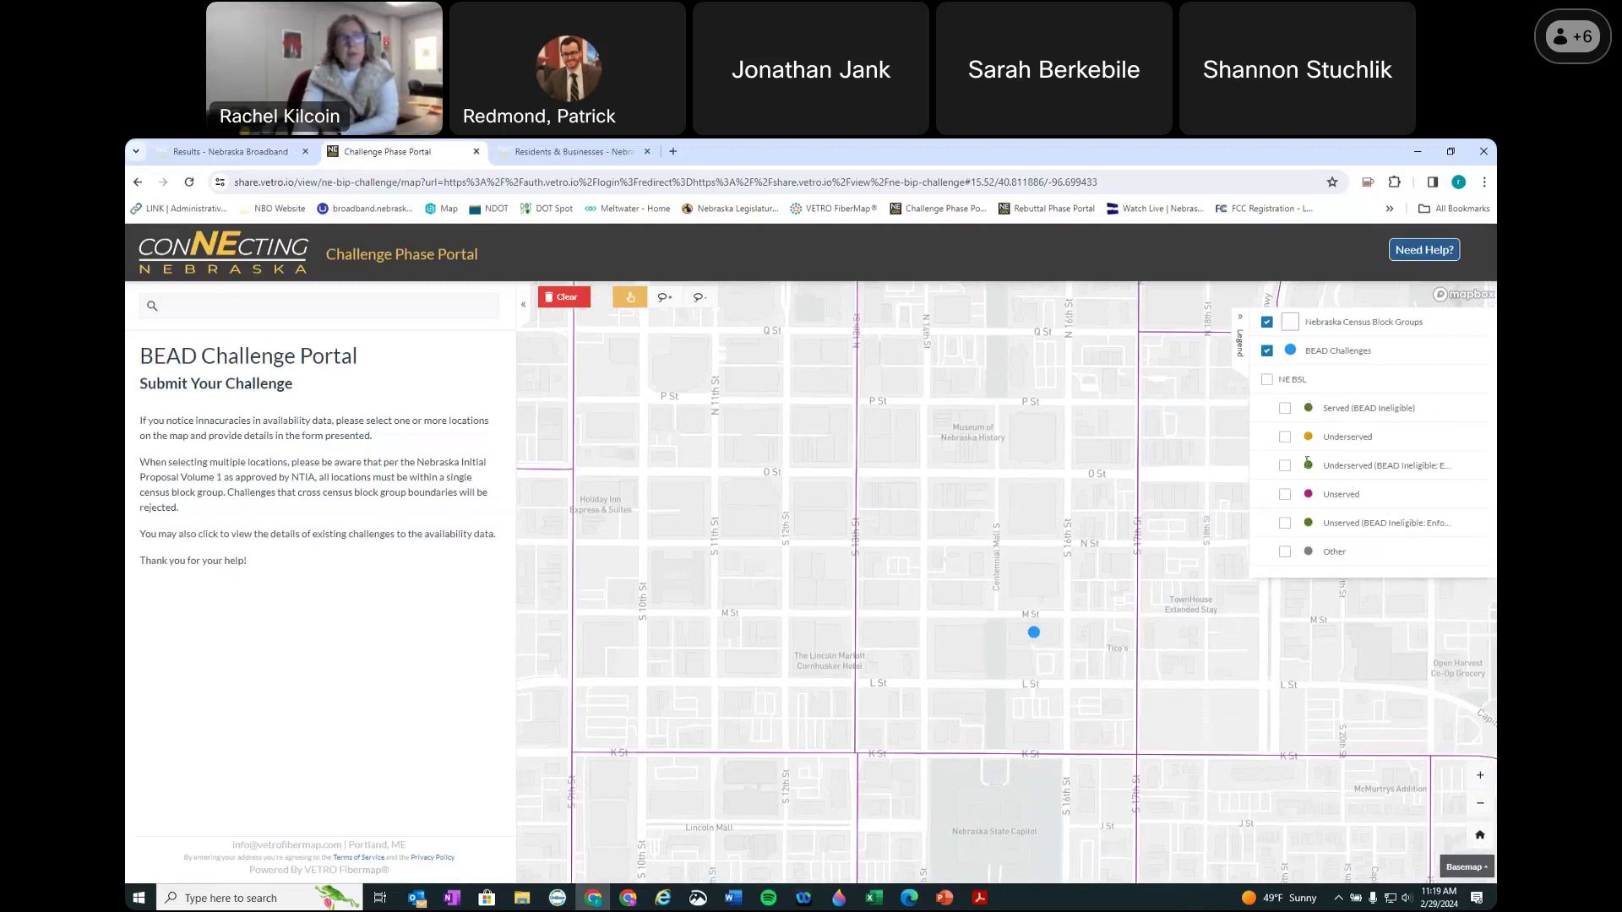
scroll(1138, 538, down, 5)
scroll(1139, 538, down, 10)
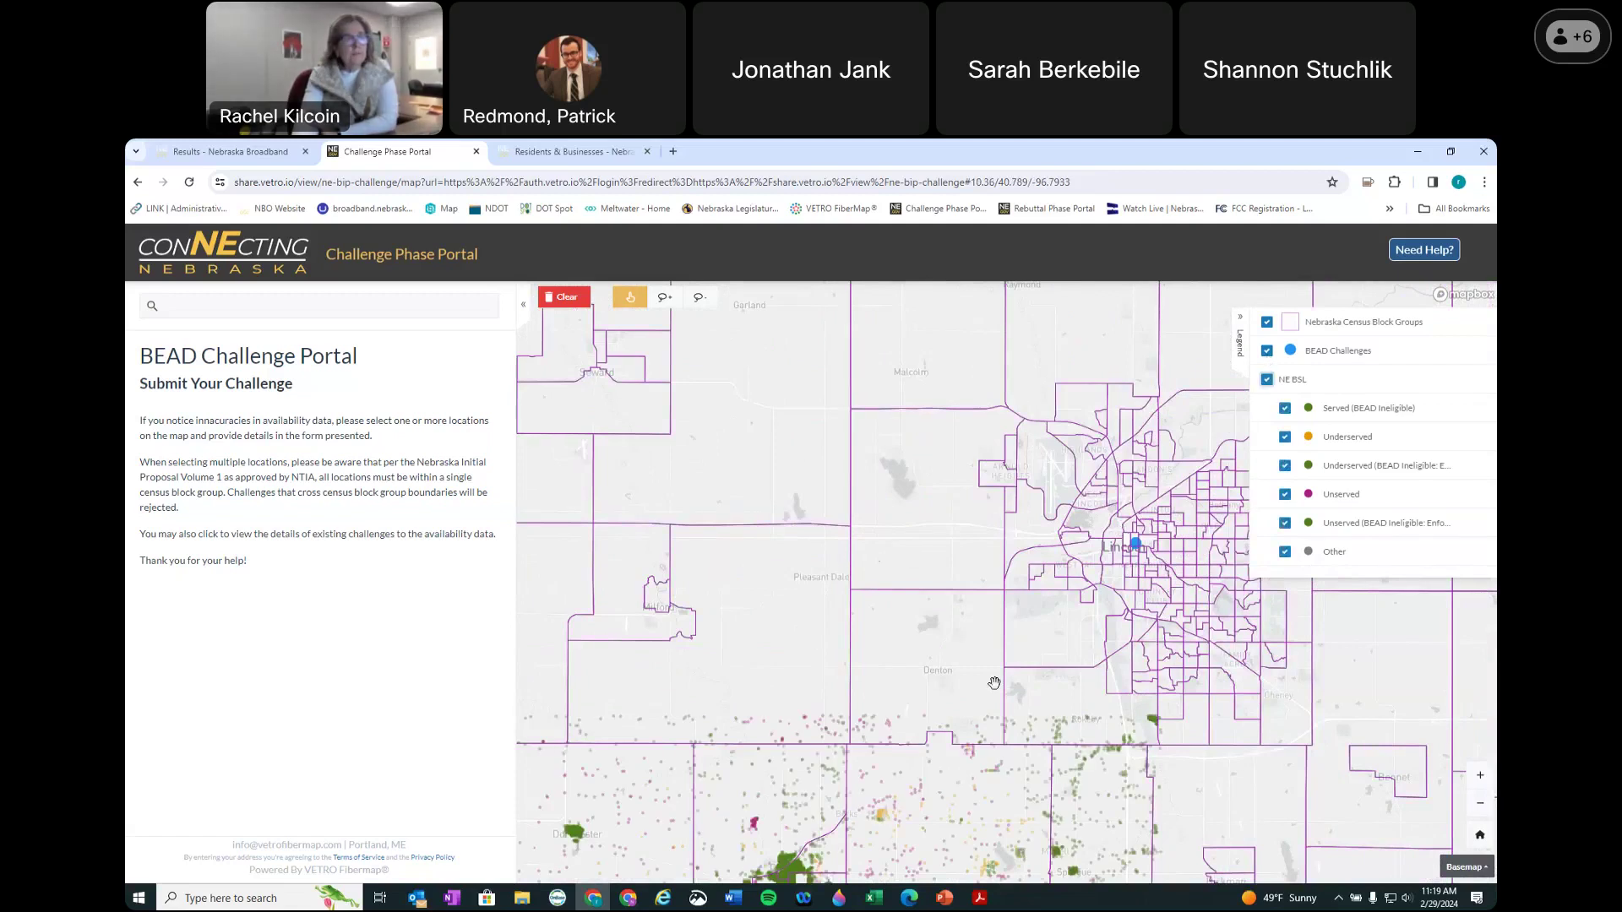
scroll(1061, 675, up, 5)
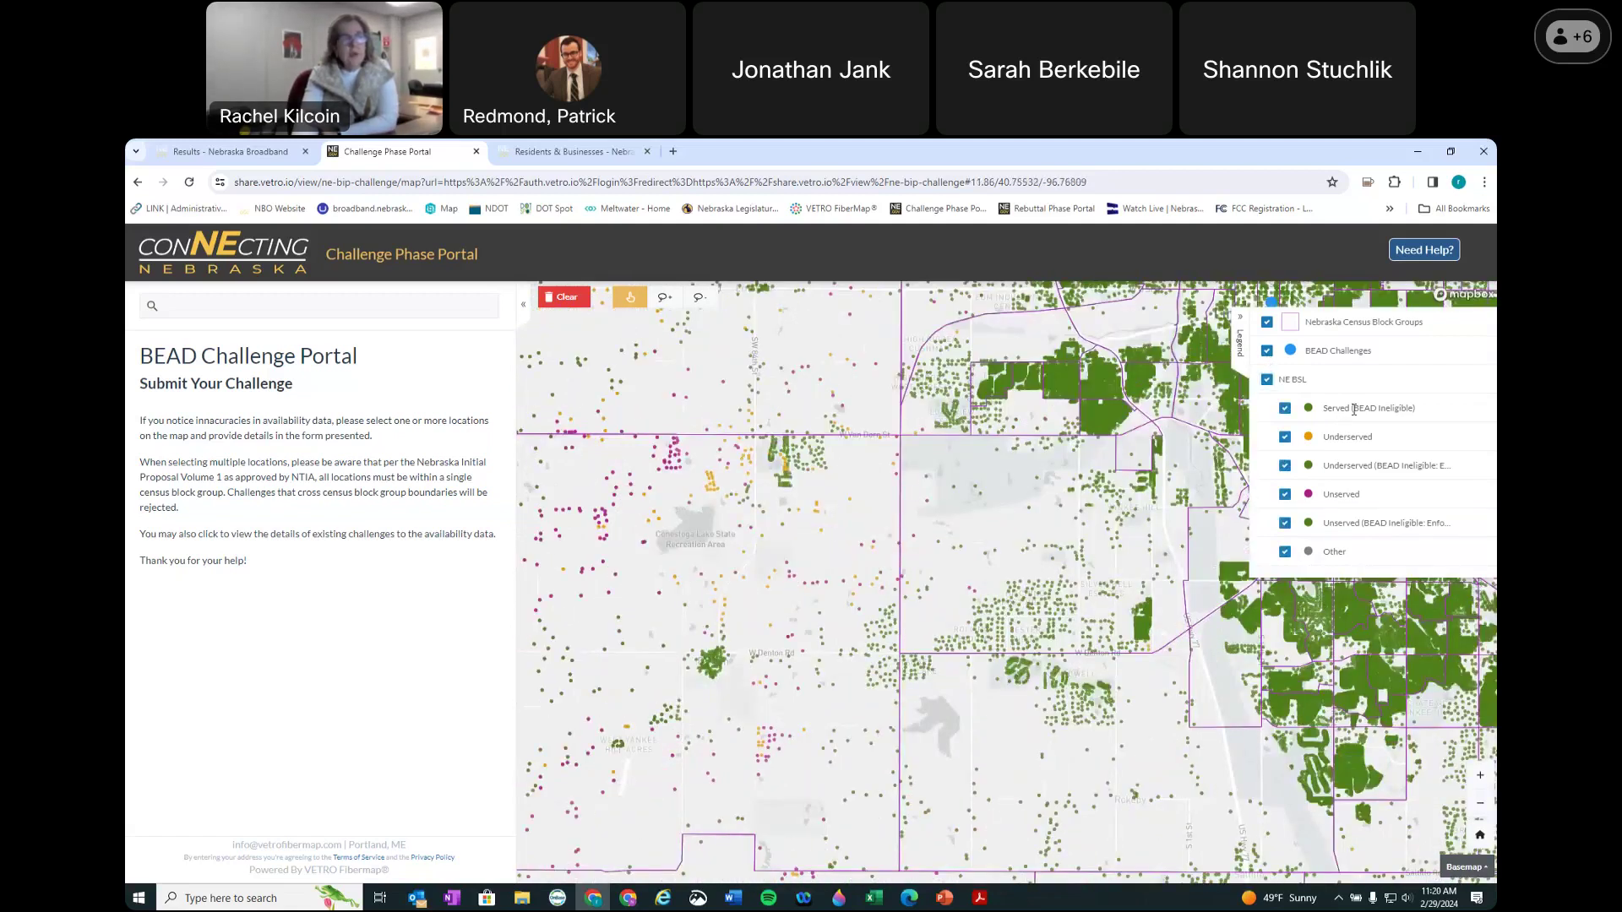
Step: Dismiss the NE BSL location list and centre the map on Conestoga Lake
click(1055, 715)
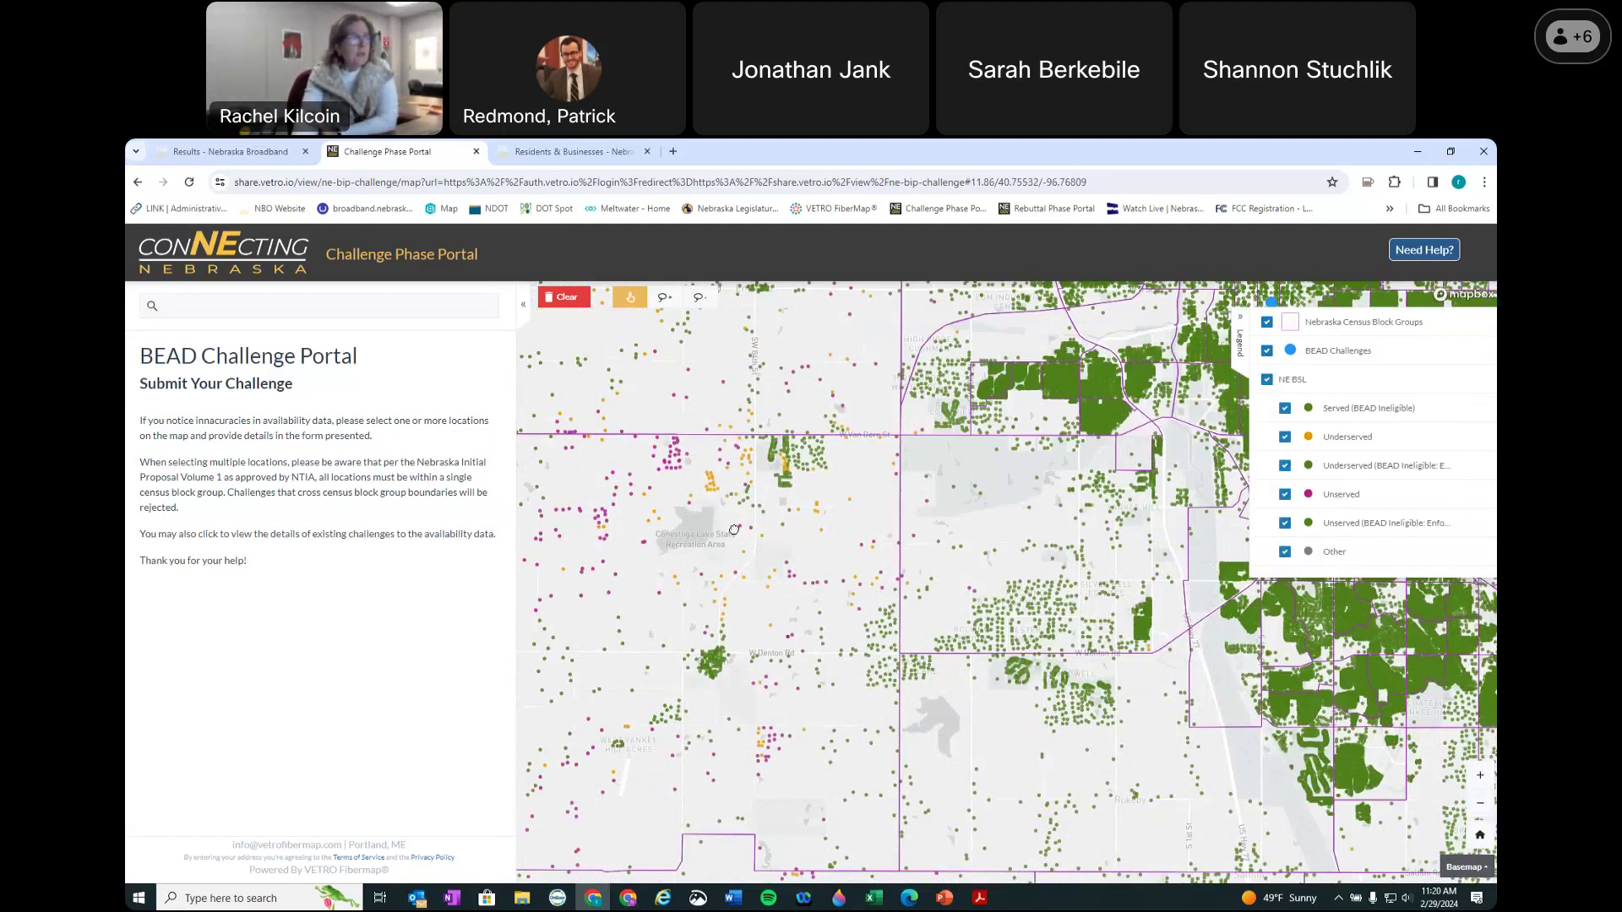
scroll(734, 529, up, 5)
drag(787, 512, 858, 549)
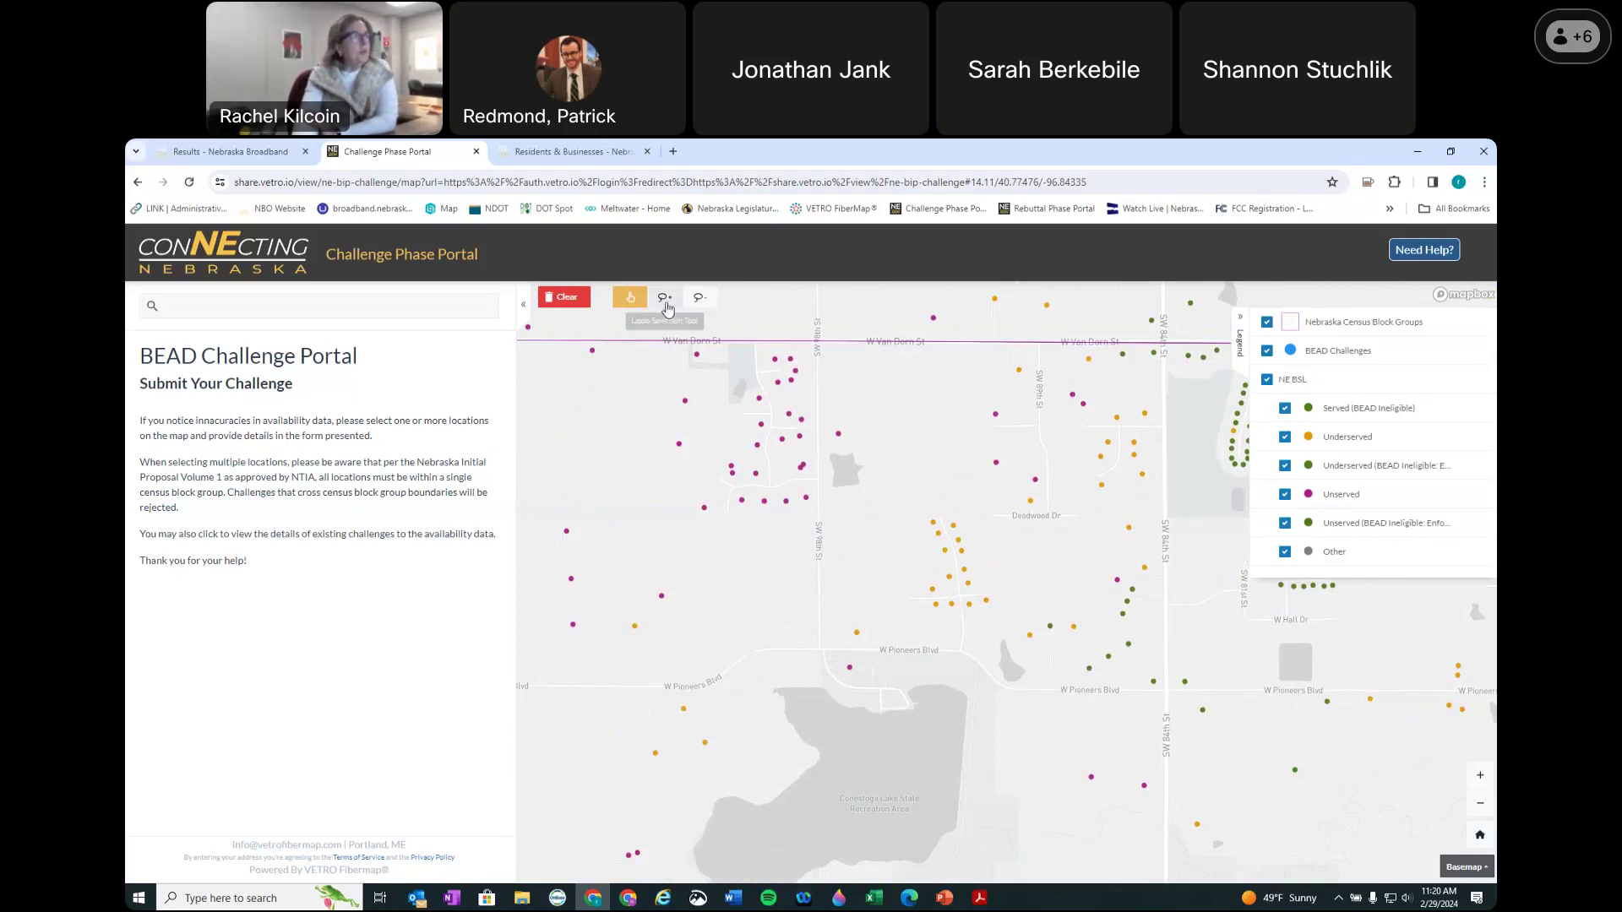
Step: Switch to freehand lasso, test and clear a selection, and hide Nebraska Census Block Groups
click(665, 300)
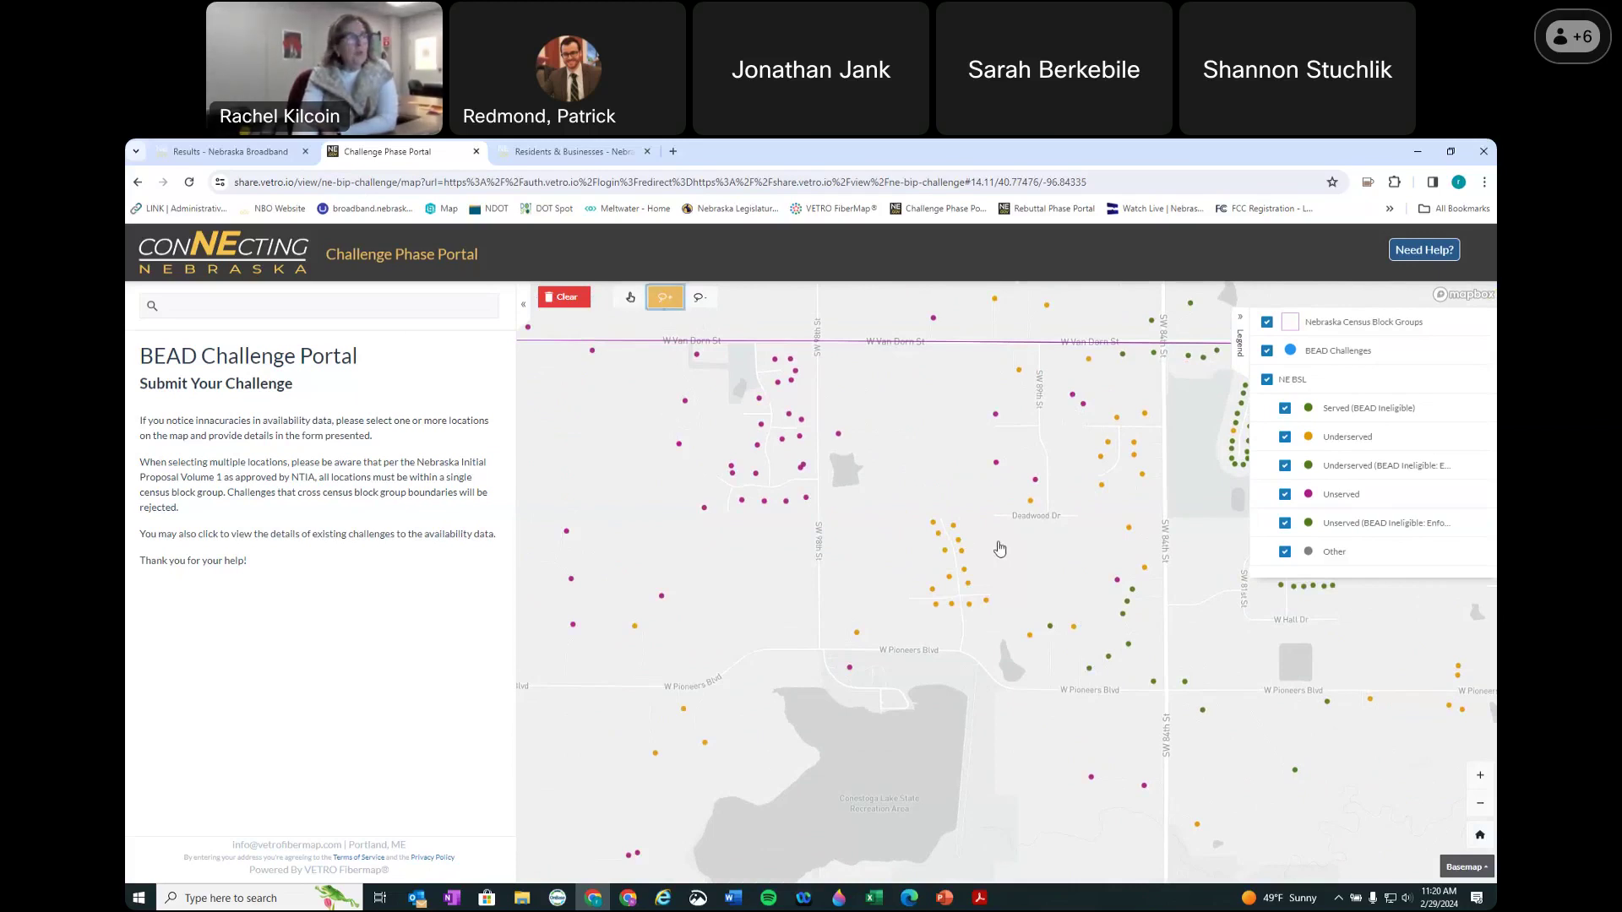
scroll(1044, 567, down, 5)
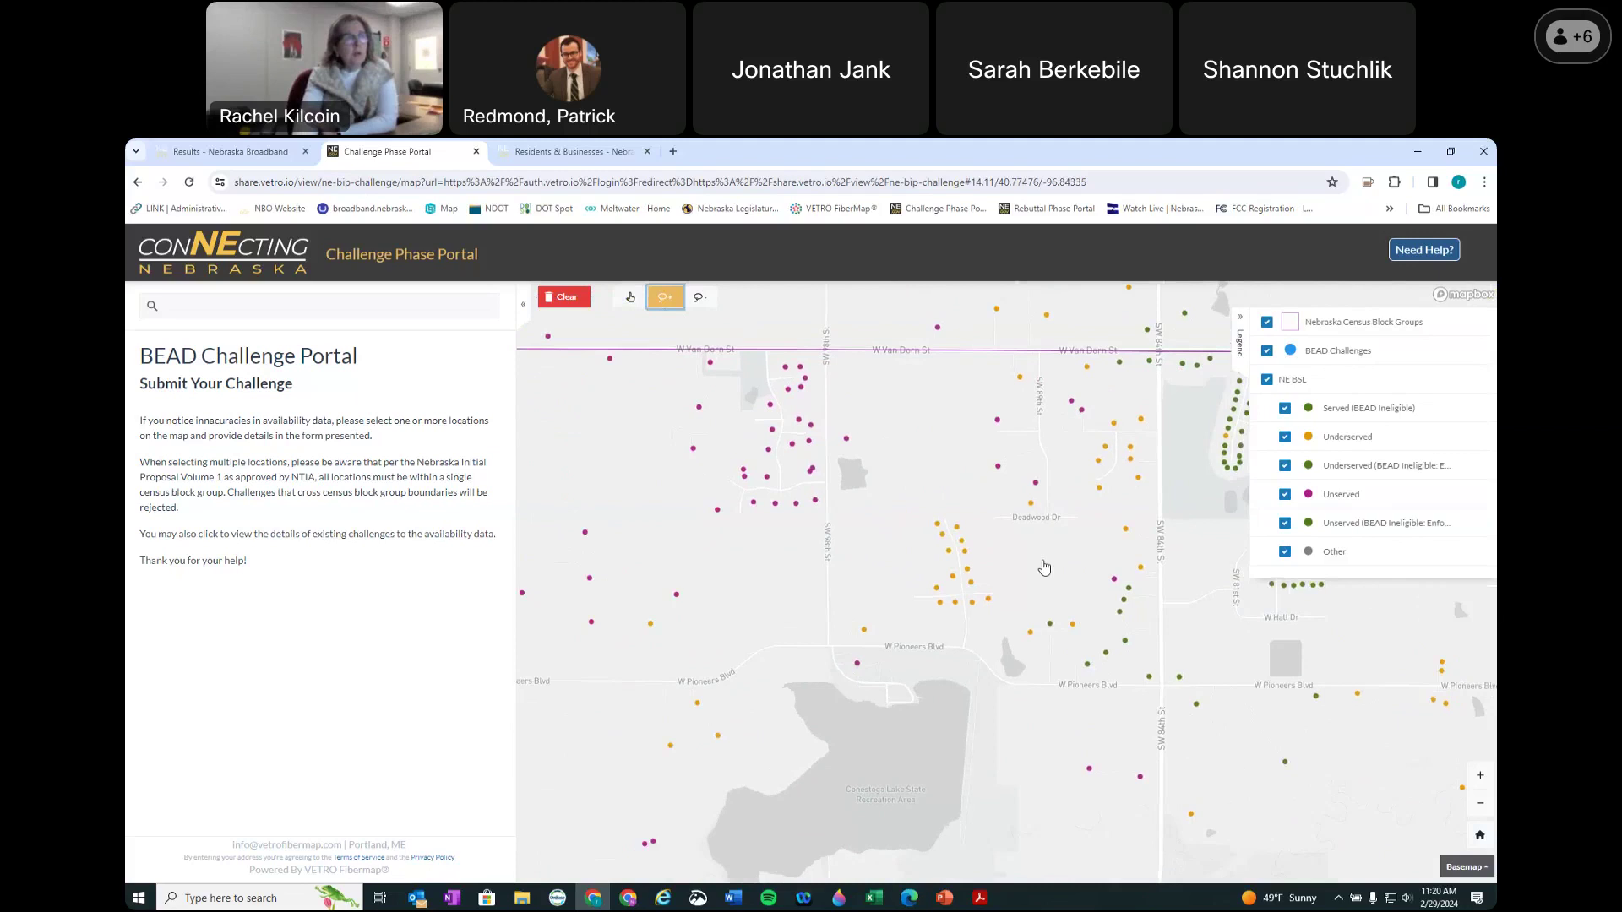
mouse_move(1045, 568)
mouse_down()
mouse_move(811, 541)
mouse_move(1044, 592)
mouse_up()
click(553, 301)
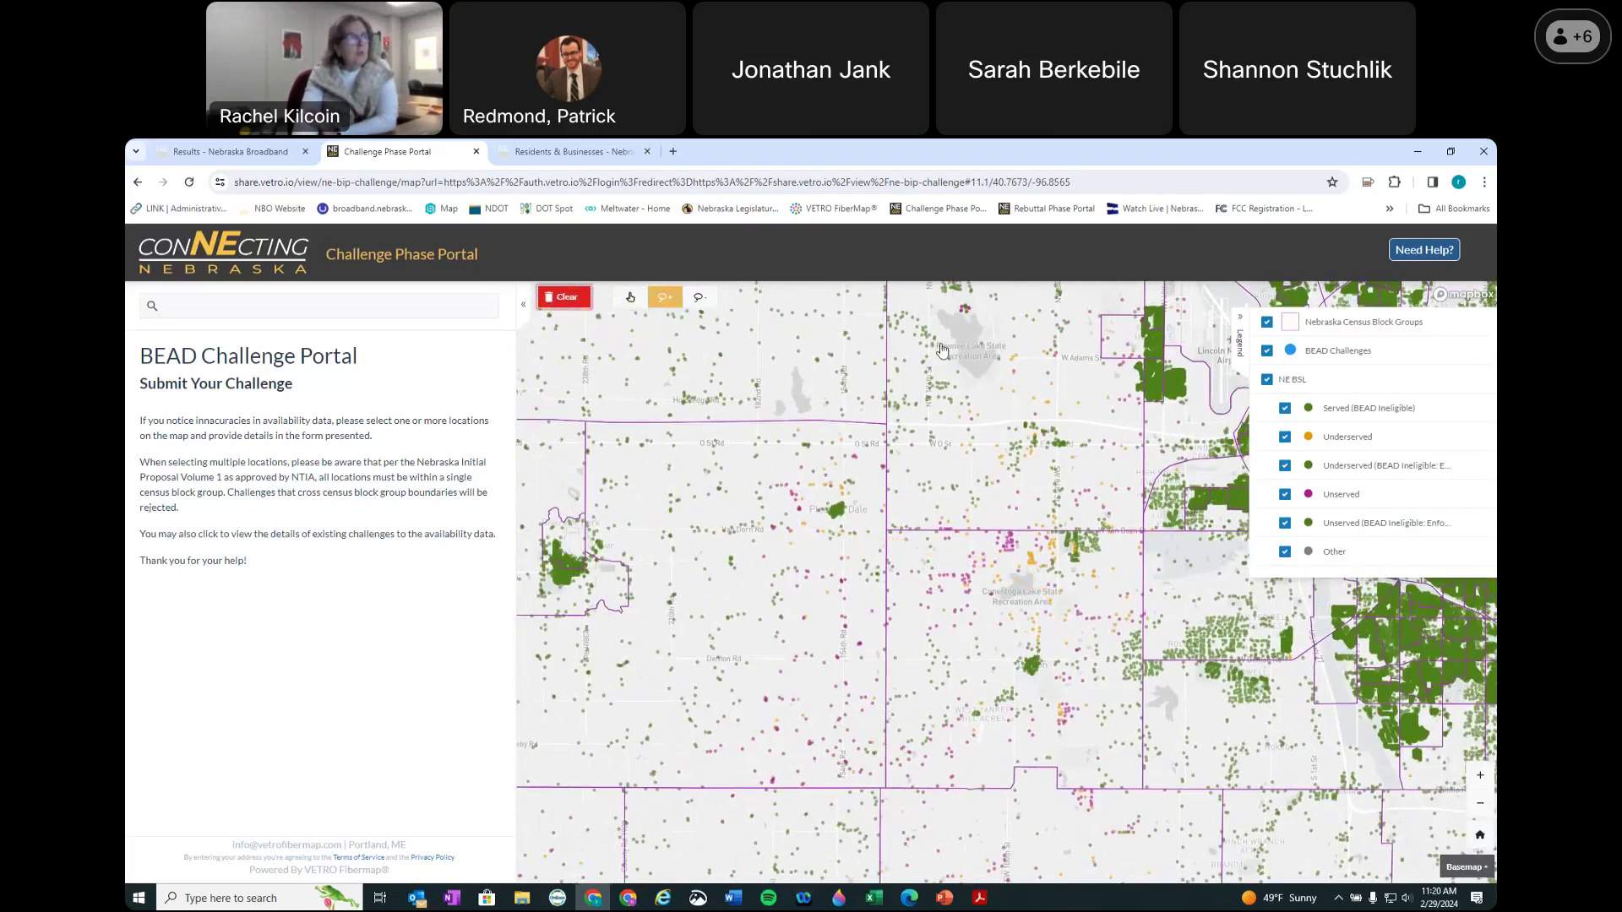
click(1266, 325)
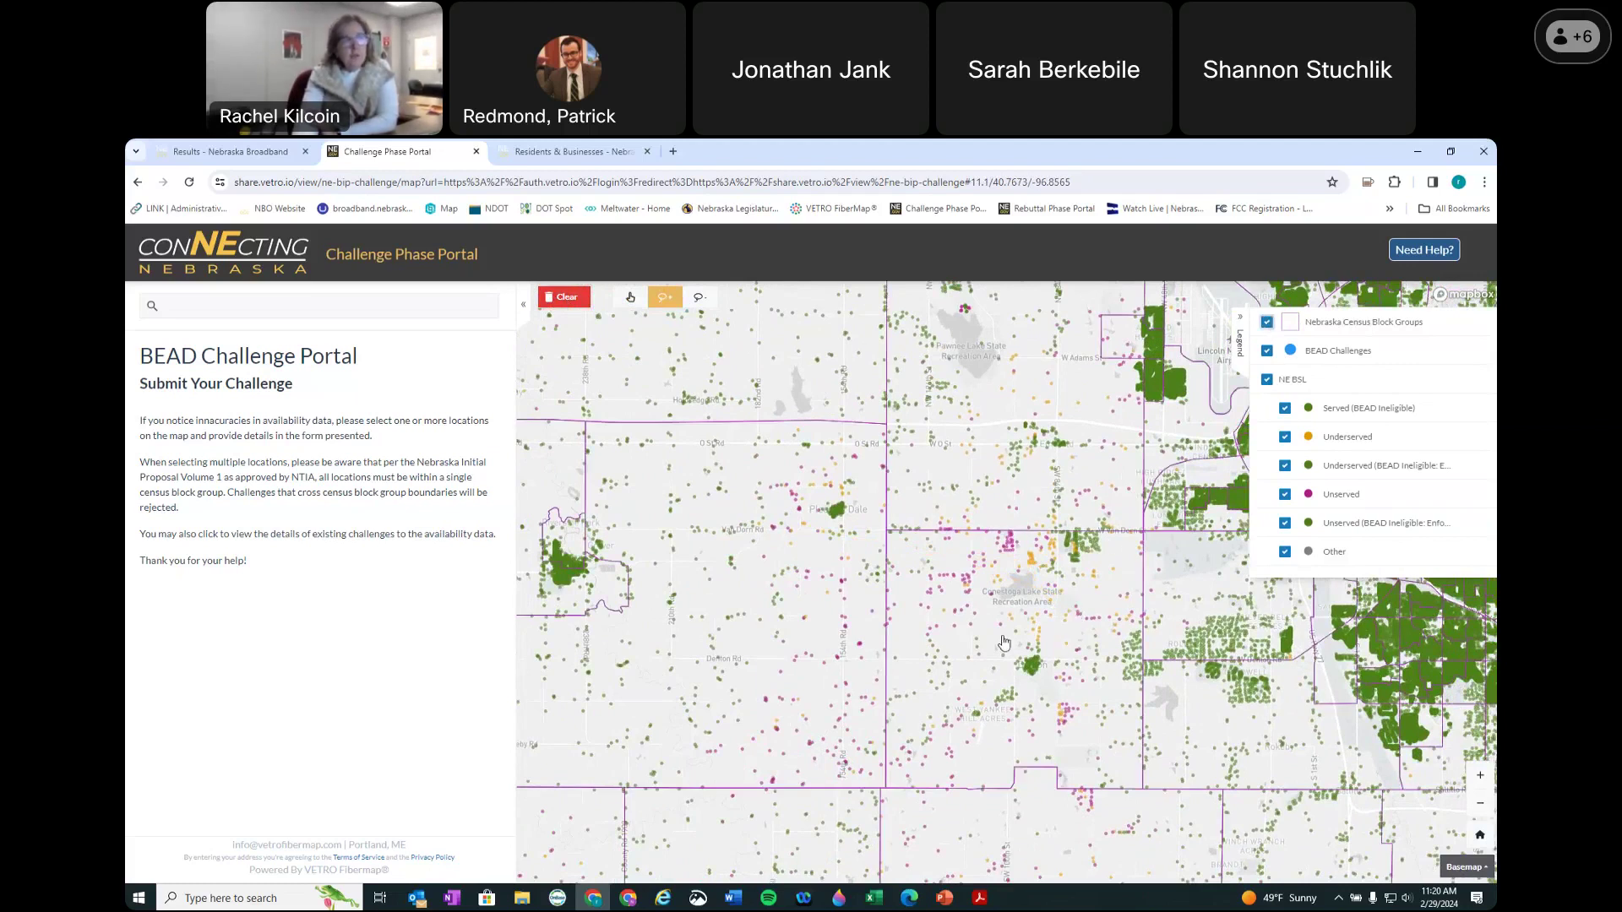
scroll(1003, 644, up, 3)
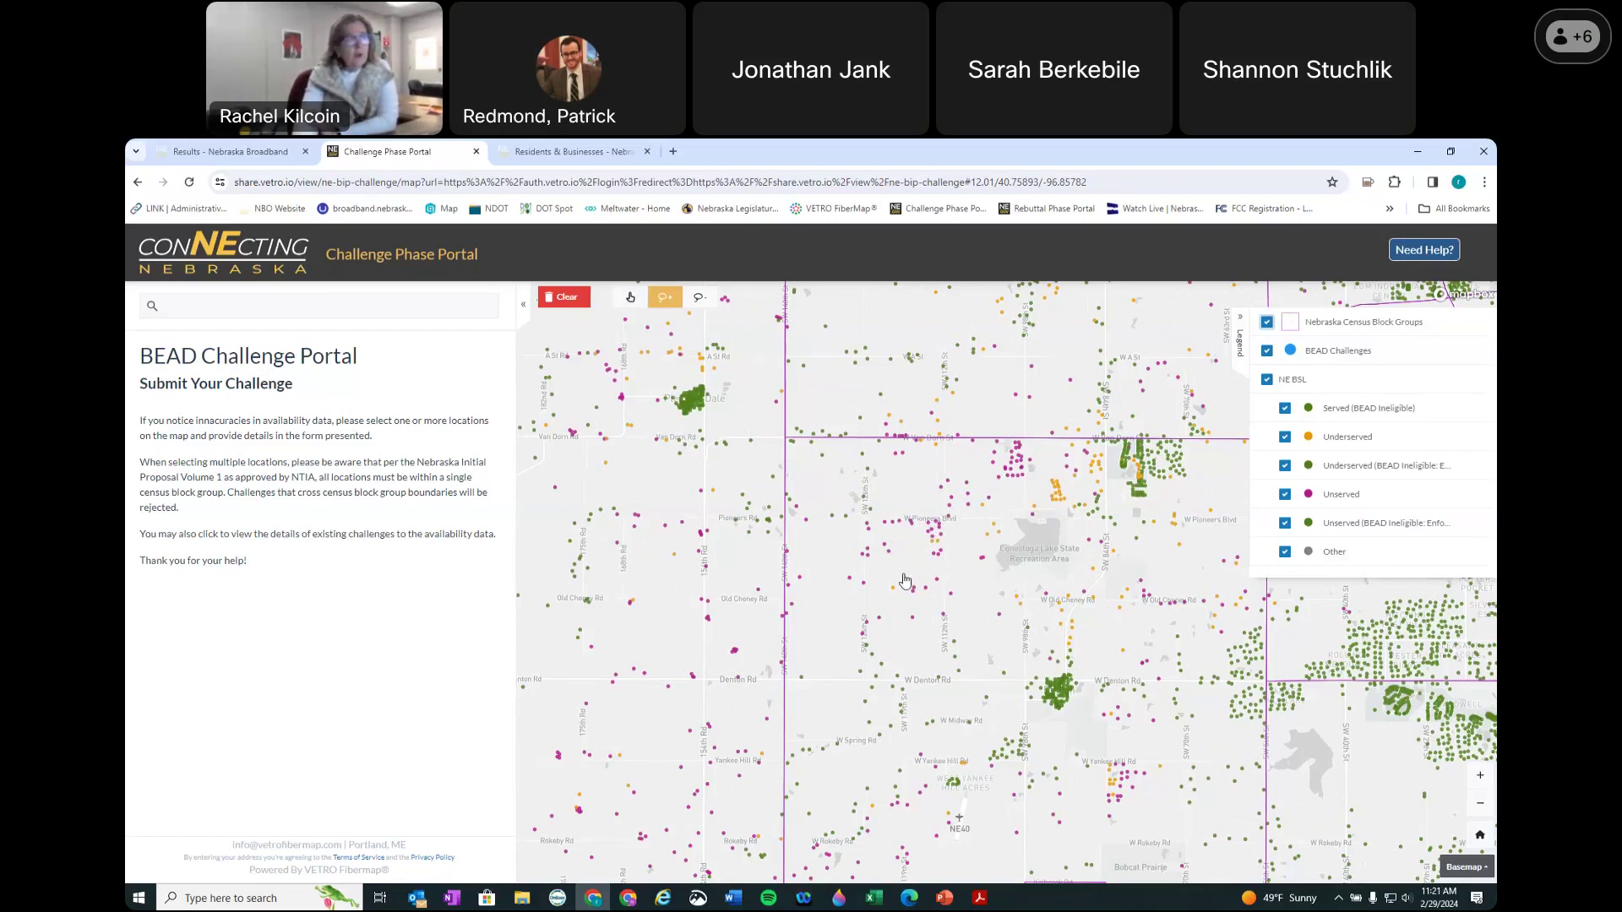
Step: Lasso nine locations along W Denton Rd and page to the fourth record's availability details
scroll(904, 580, up, 2)
mouse_move(911, 571)
mouse_down()
mouse_move(925, 663)
mouse_move(980, 647)
mouse_move(1011, 596)
mouse_move(1004, 574)
mouse_move(910, 575)
mouse_up()
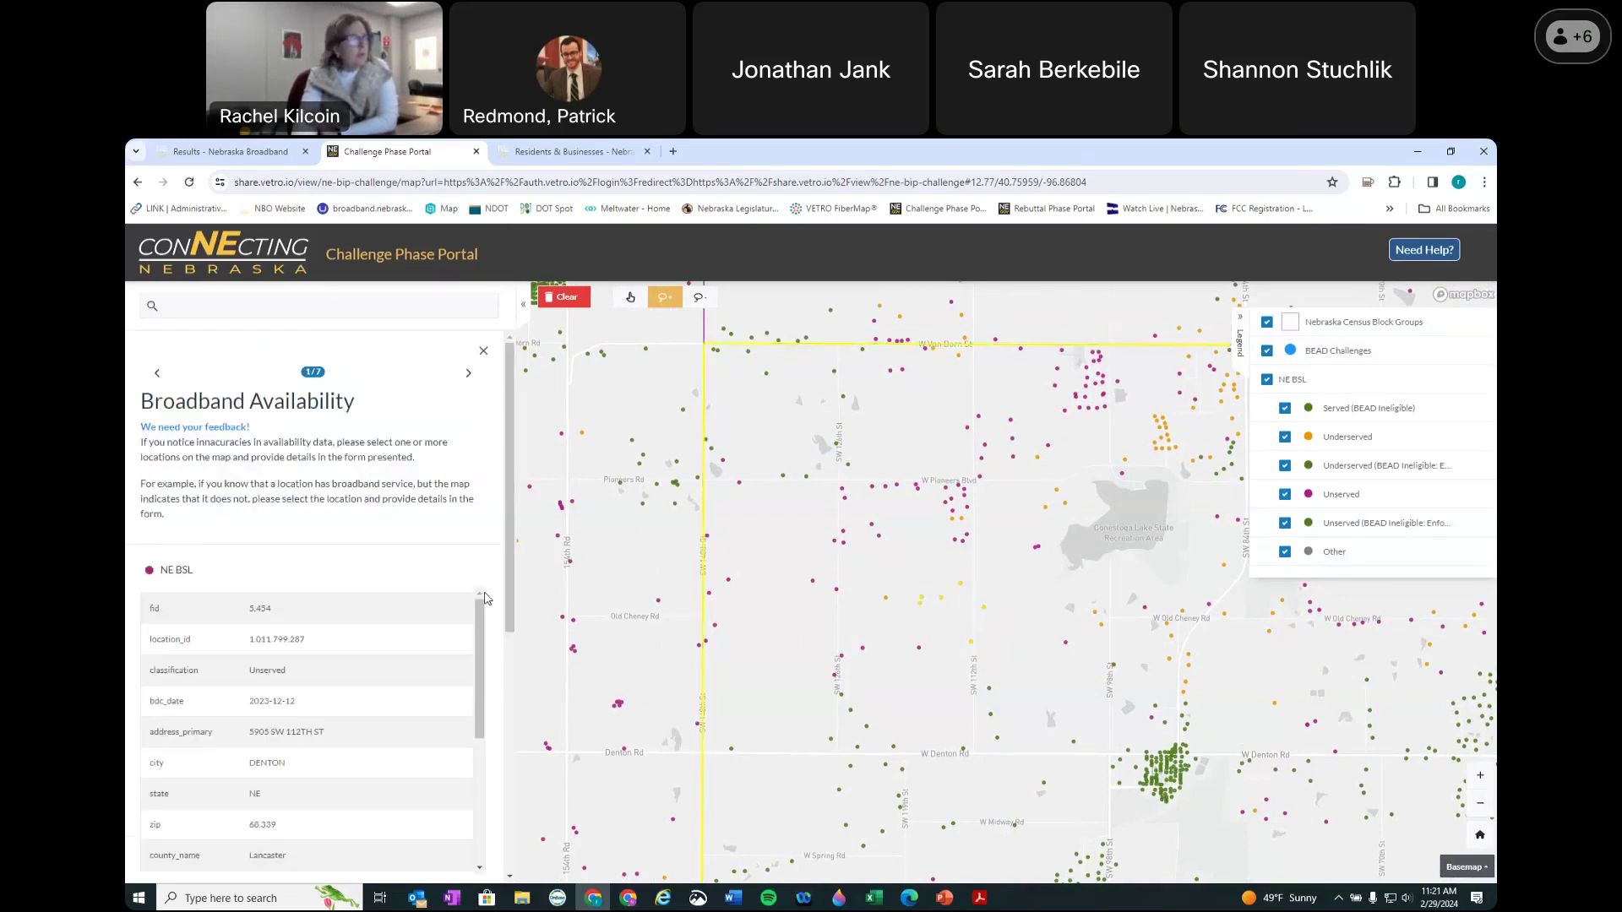
mouse_move(964, 667)
mouse_down()
mouse_move(1004, 743)
mouse_move(1056, 769)
mouse_move(1112, 723)
mouse_move(1121, 669)
mouse_move(996, 684)
mouse_move(934, 776)
mouse_move(1024, 794)
mouse_up()
mouse_move(942, 670)
mouse_down()
mouse_move(995, 709)
mouse_move(1040, 801)
mouse_up()
click(564, 297)
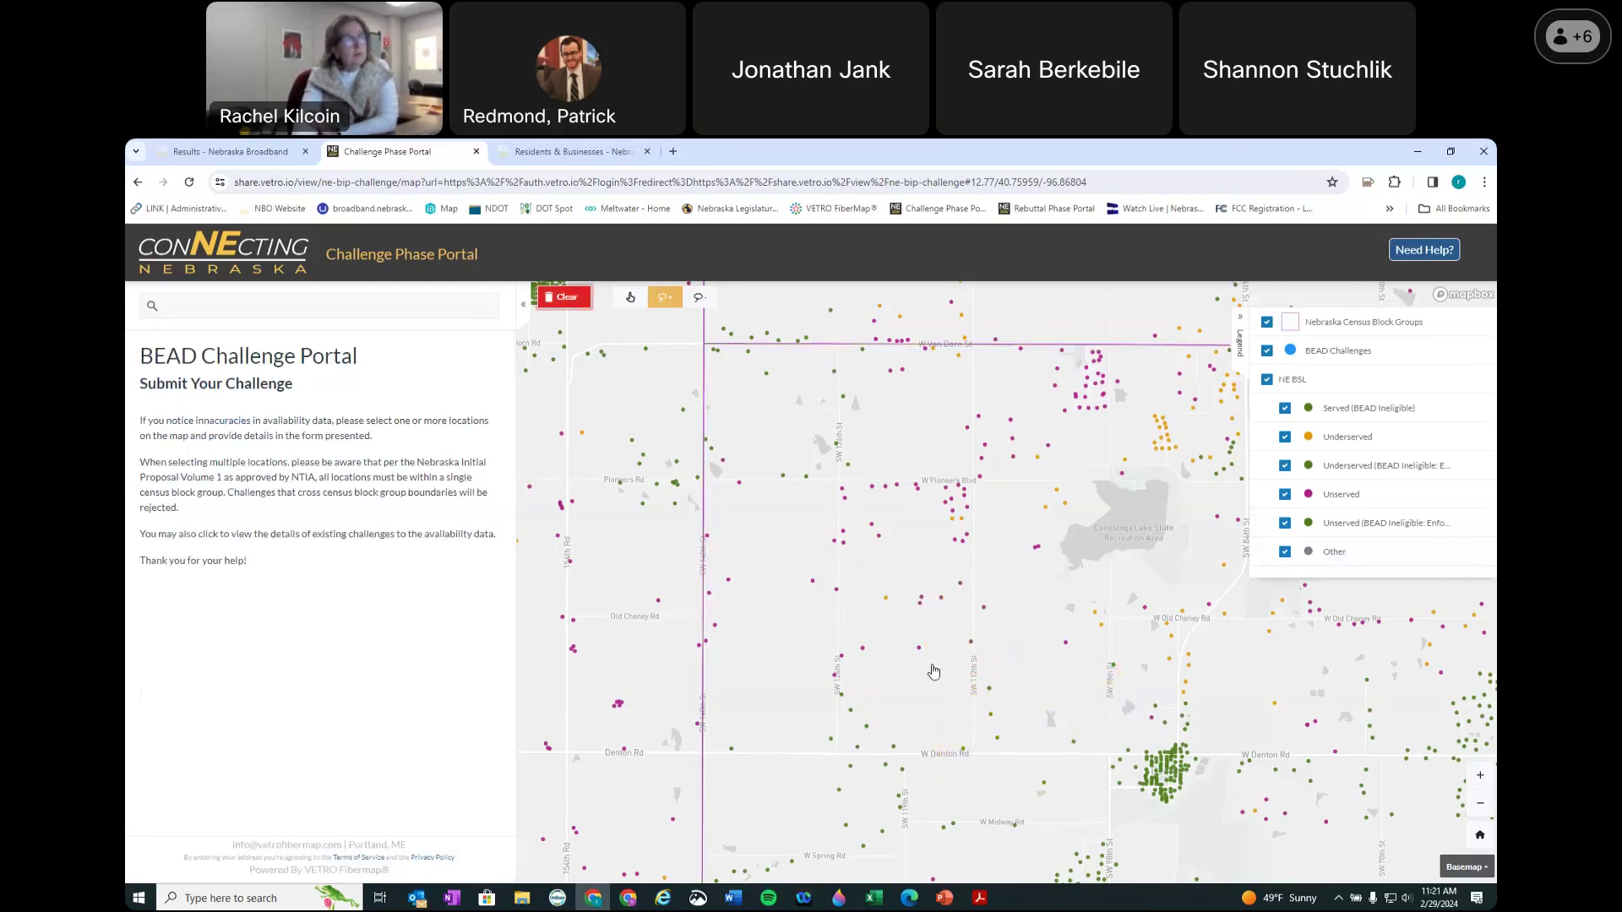
mouse_move(943, 675)
mouse_down()
mouse_move(997, 802)
mouse_move(878, 786)
mouse_move(846, 739)
mouse_up()
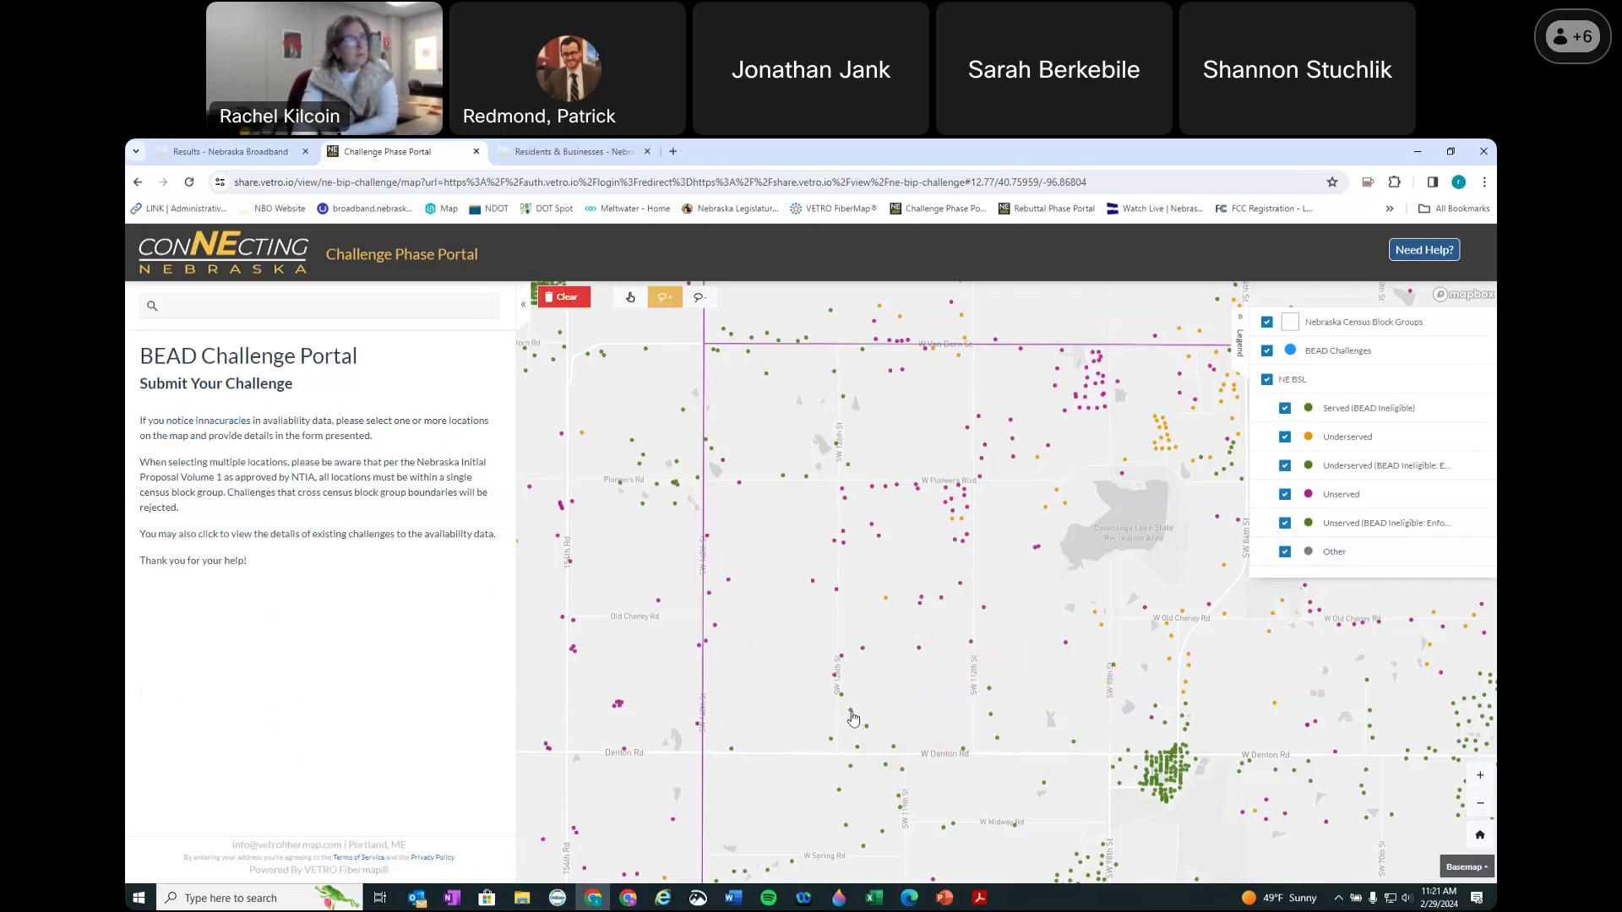
mouse_move(838, 710)
mouse_down()
mouse_move(883, 795)
mouse_move(811, 792)
mouse_move(807, 720)
mouse_move(800, 732)
mouse_up()
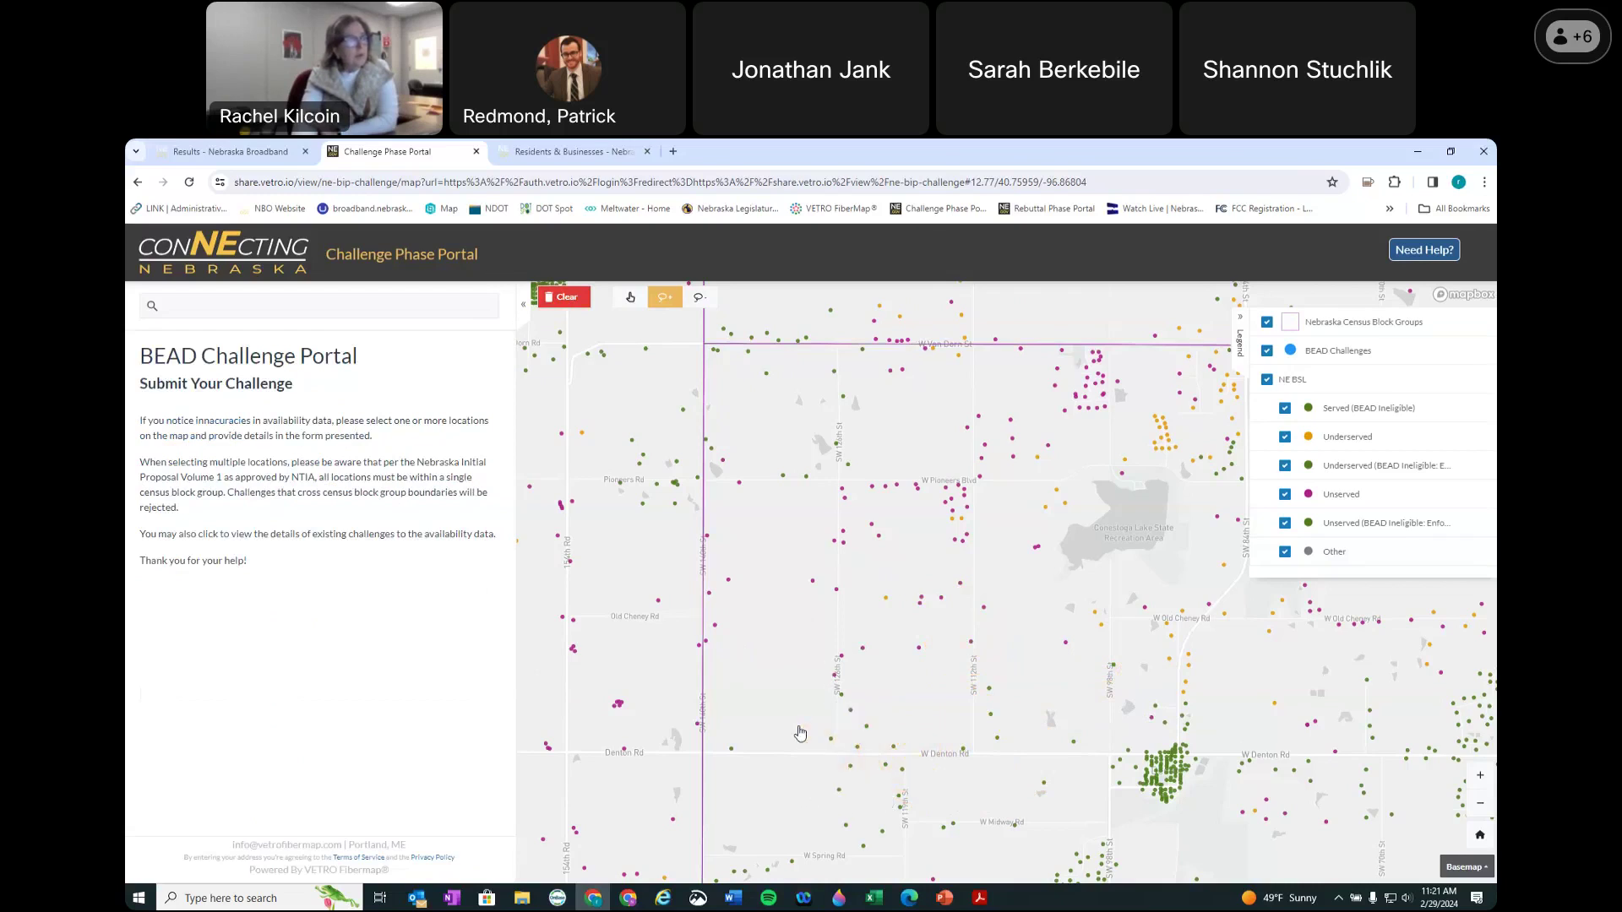
click(564, 296)
mouse_move(836, 696)
mouse_down()
mouse_move(882, 739)
mouse_move(823, 788)
mouse_up()
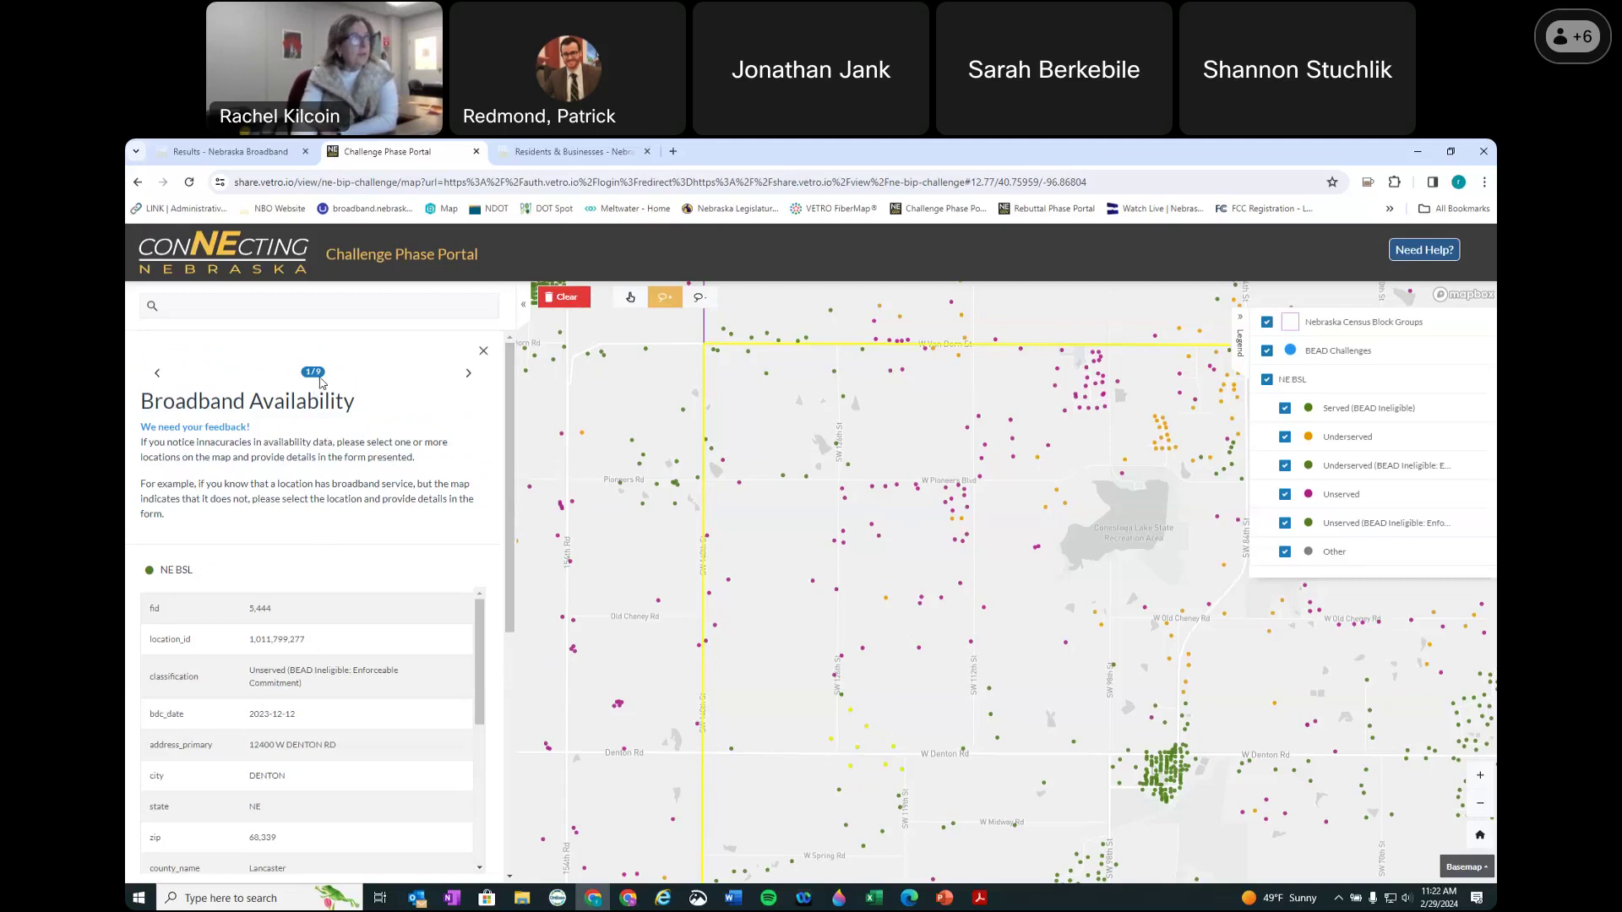
click(468, 374)
click(469, 374)
Step: Set challenge type Availability, provider Beamspeed, technology DSL, and reason no wireless signal
scroll(359, 590, down, 5)
click(213, 464)
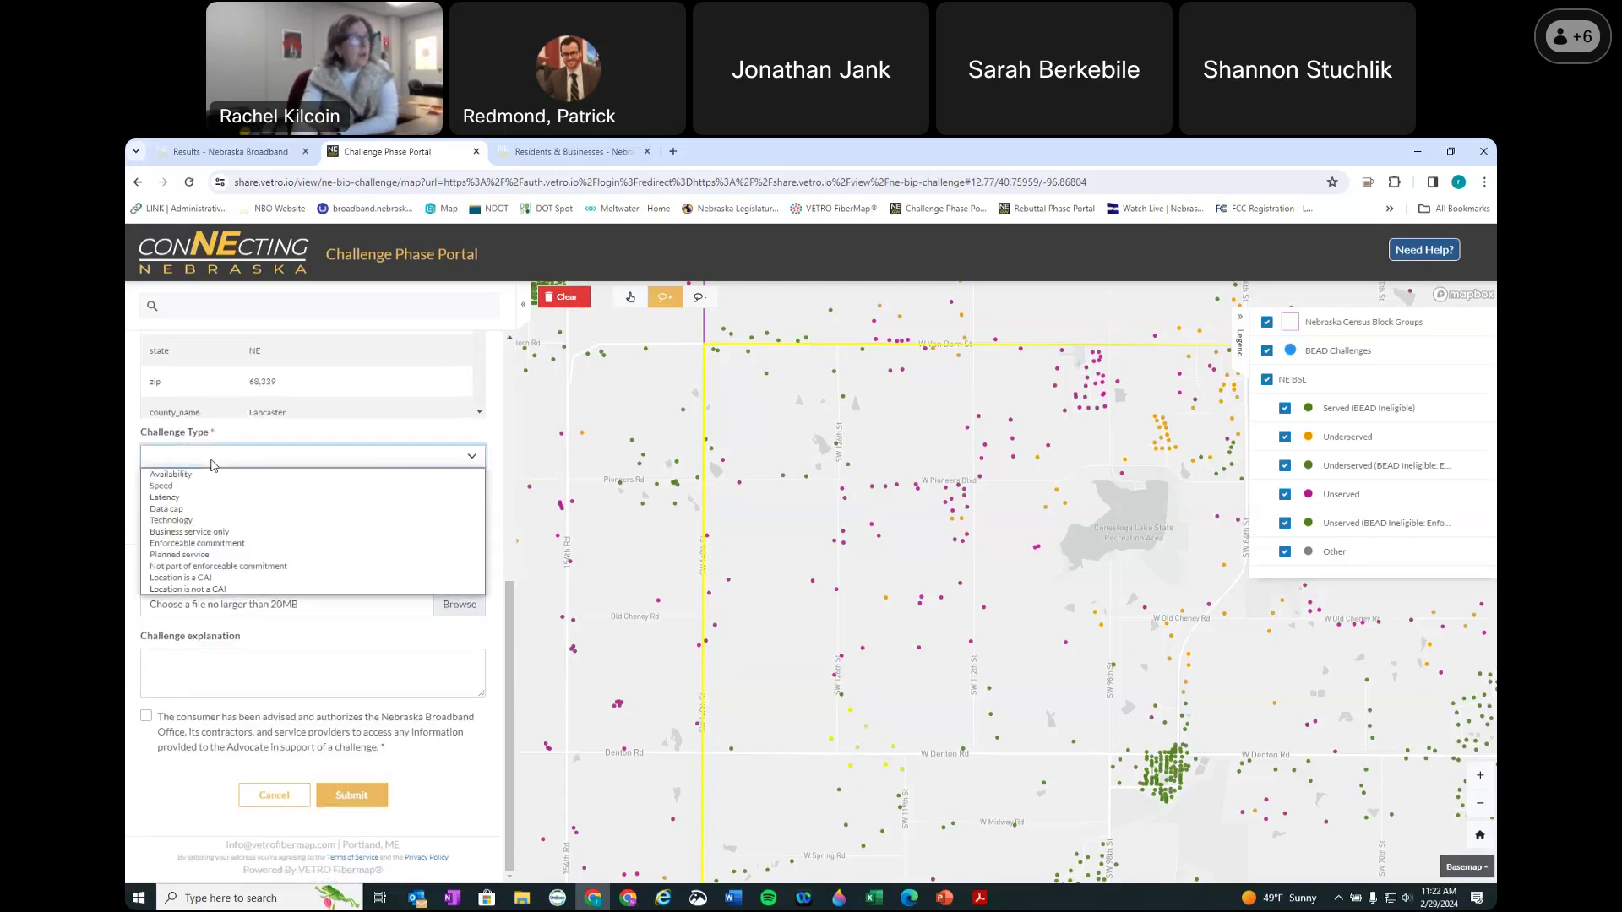
click(203, 478)
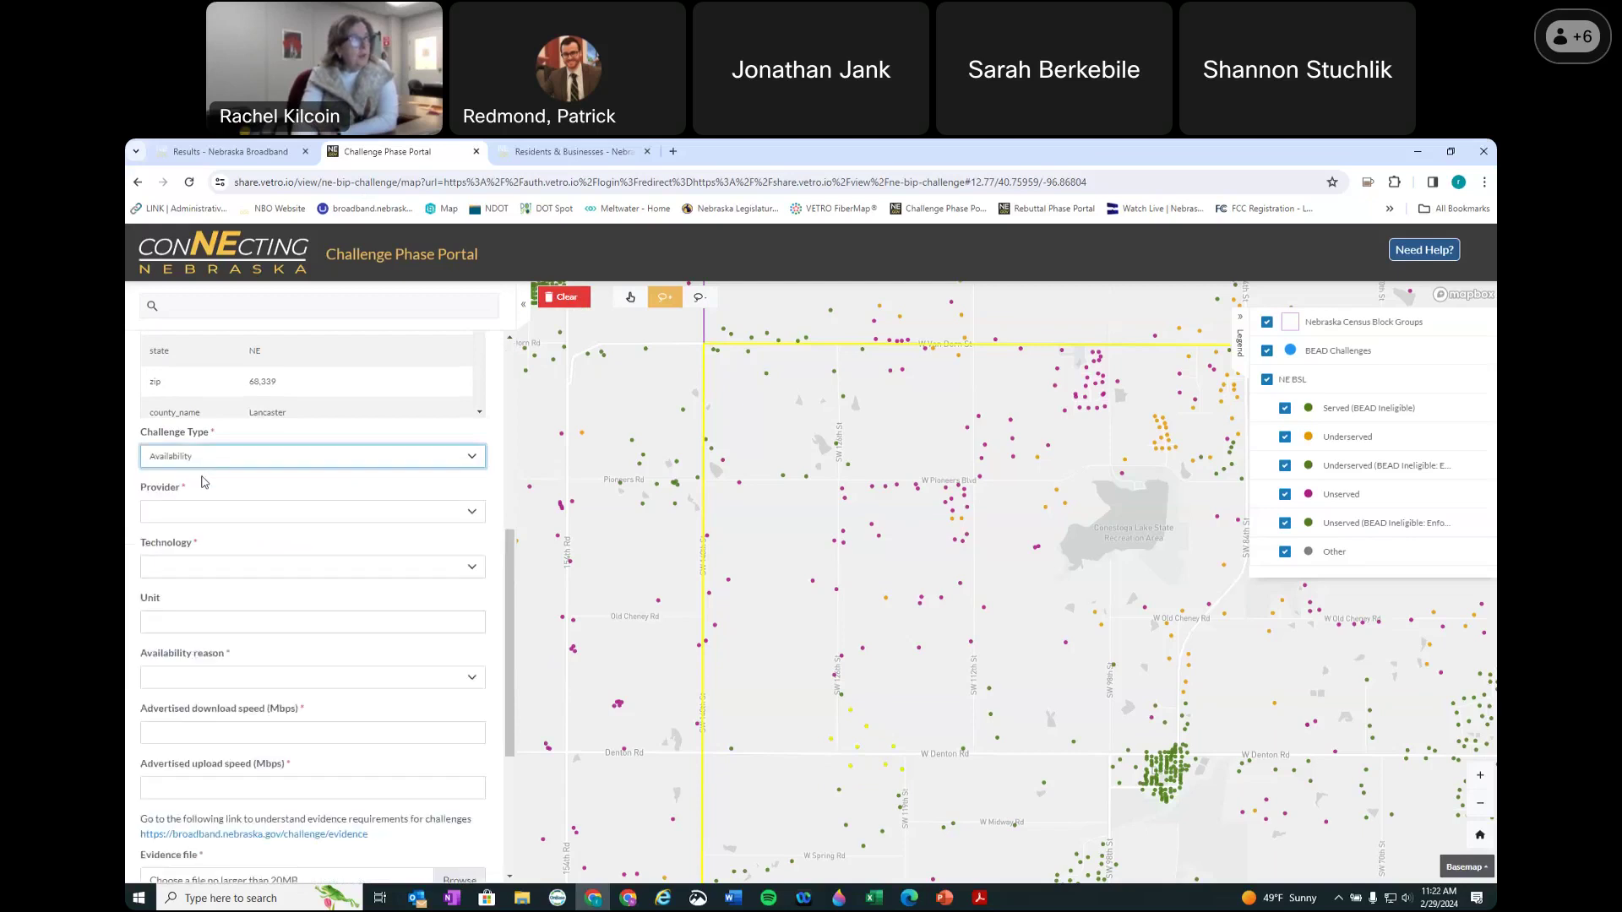
click(187, 513)
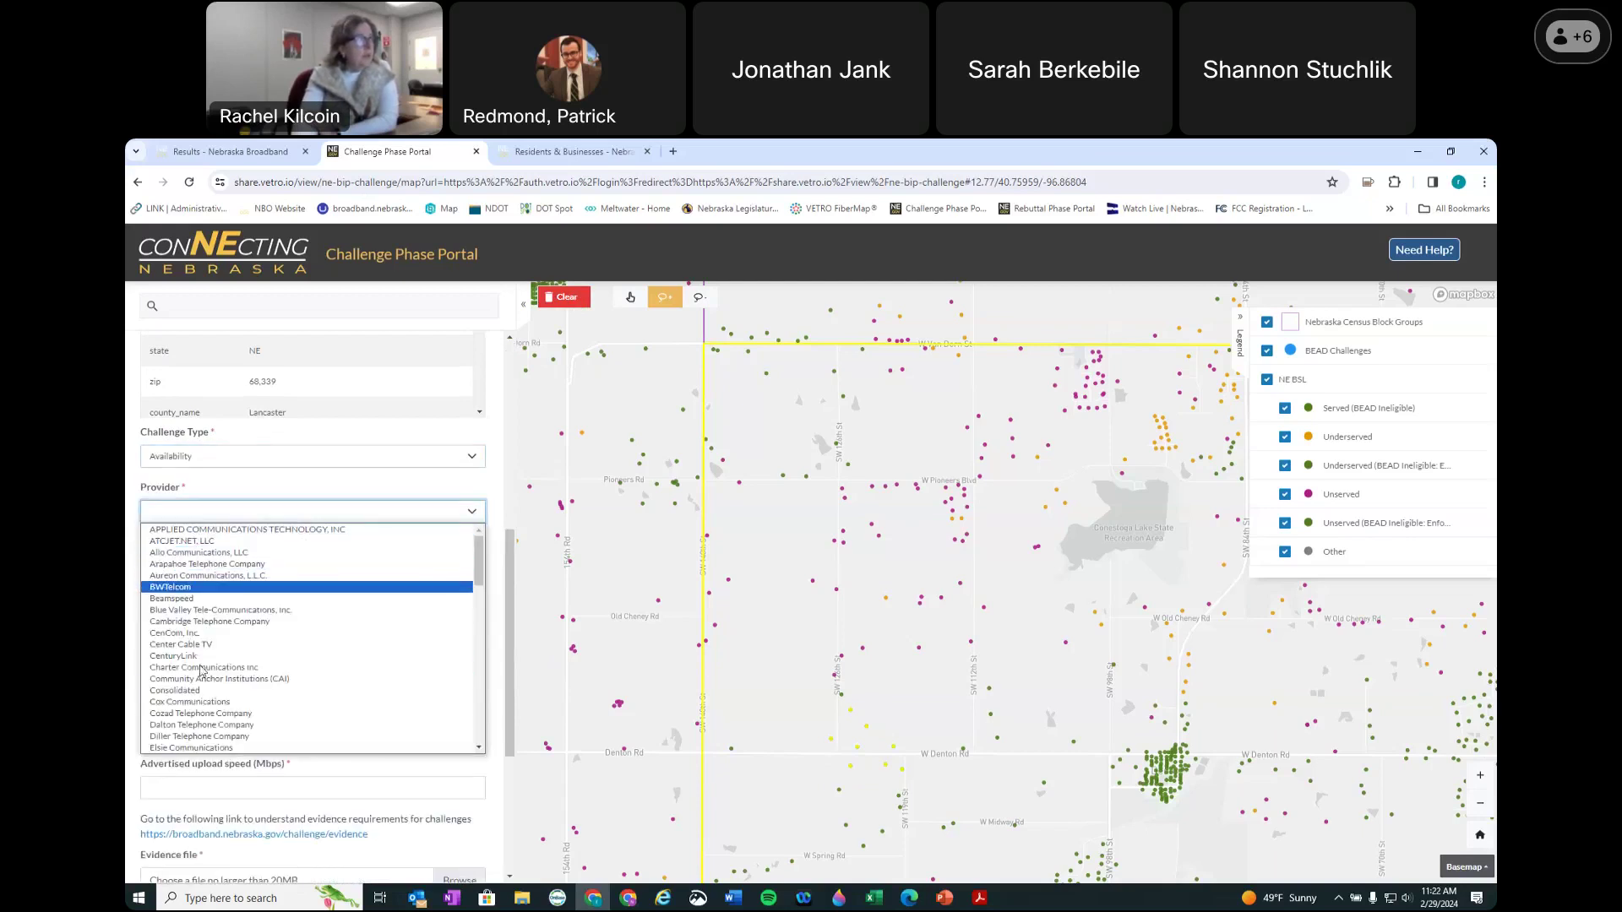
click(195, 600)
click(262, 568)
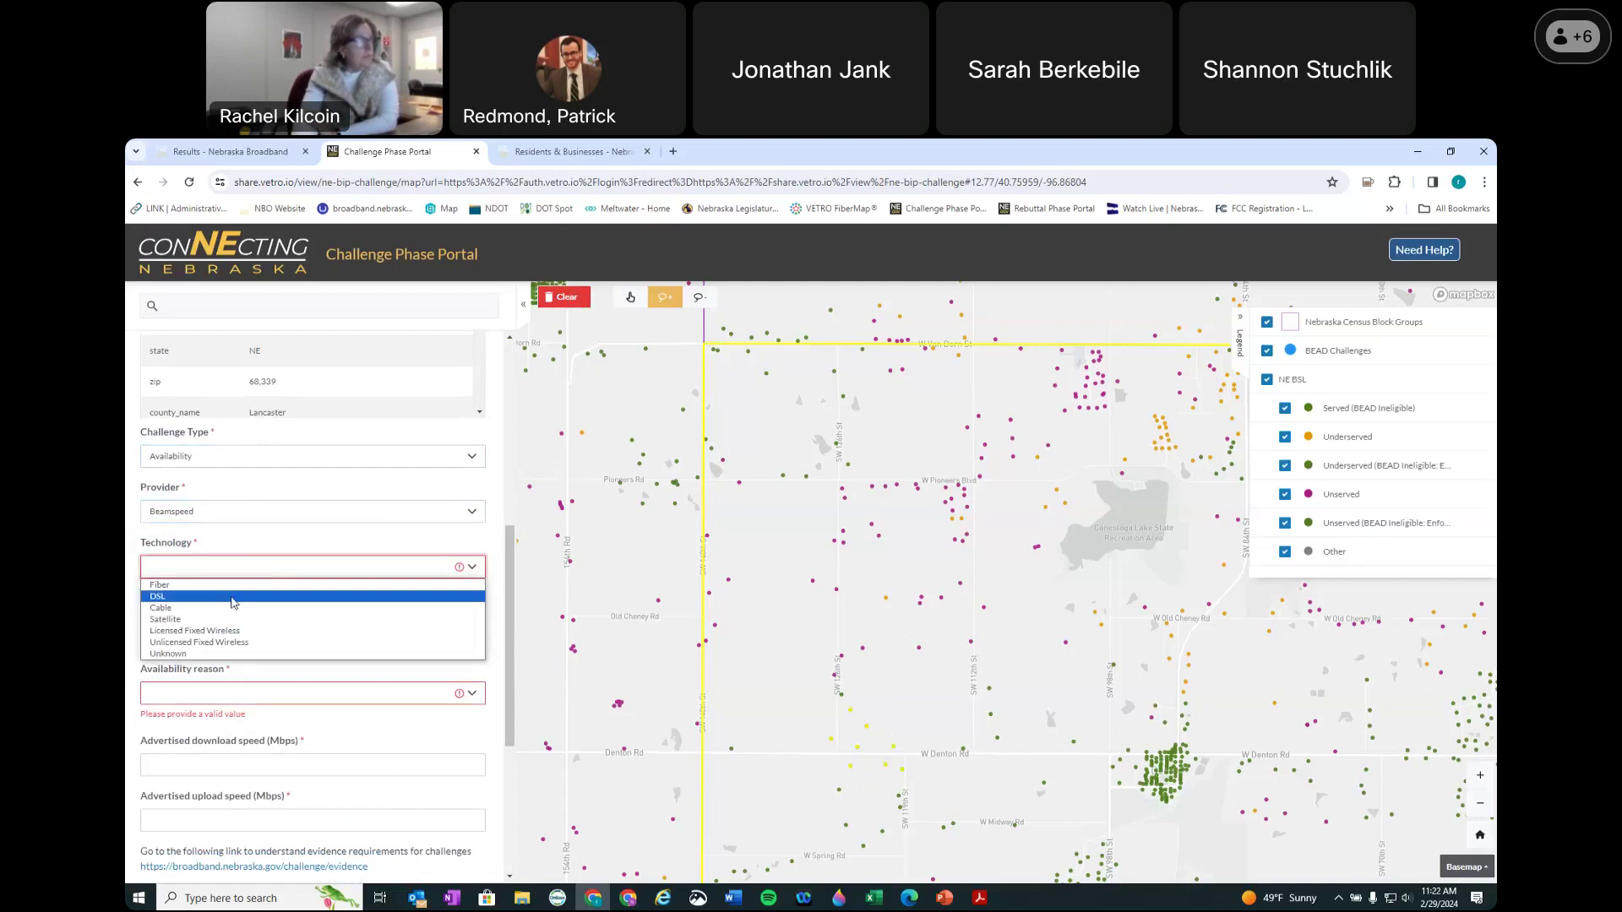
click(219, 597)
click(190, 624)
click(192, 680)
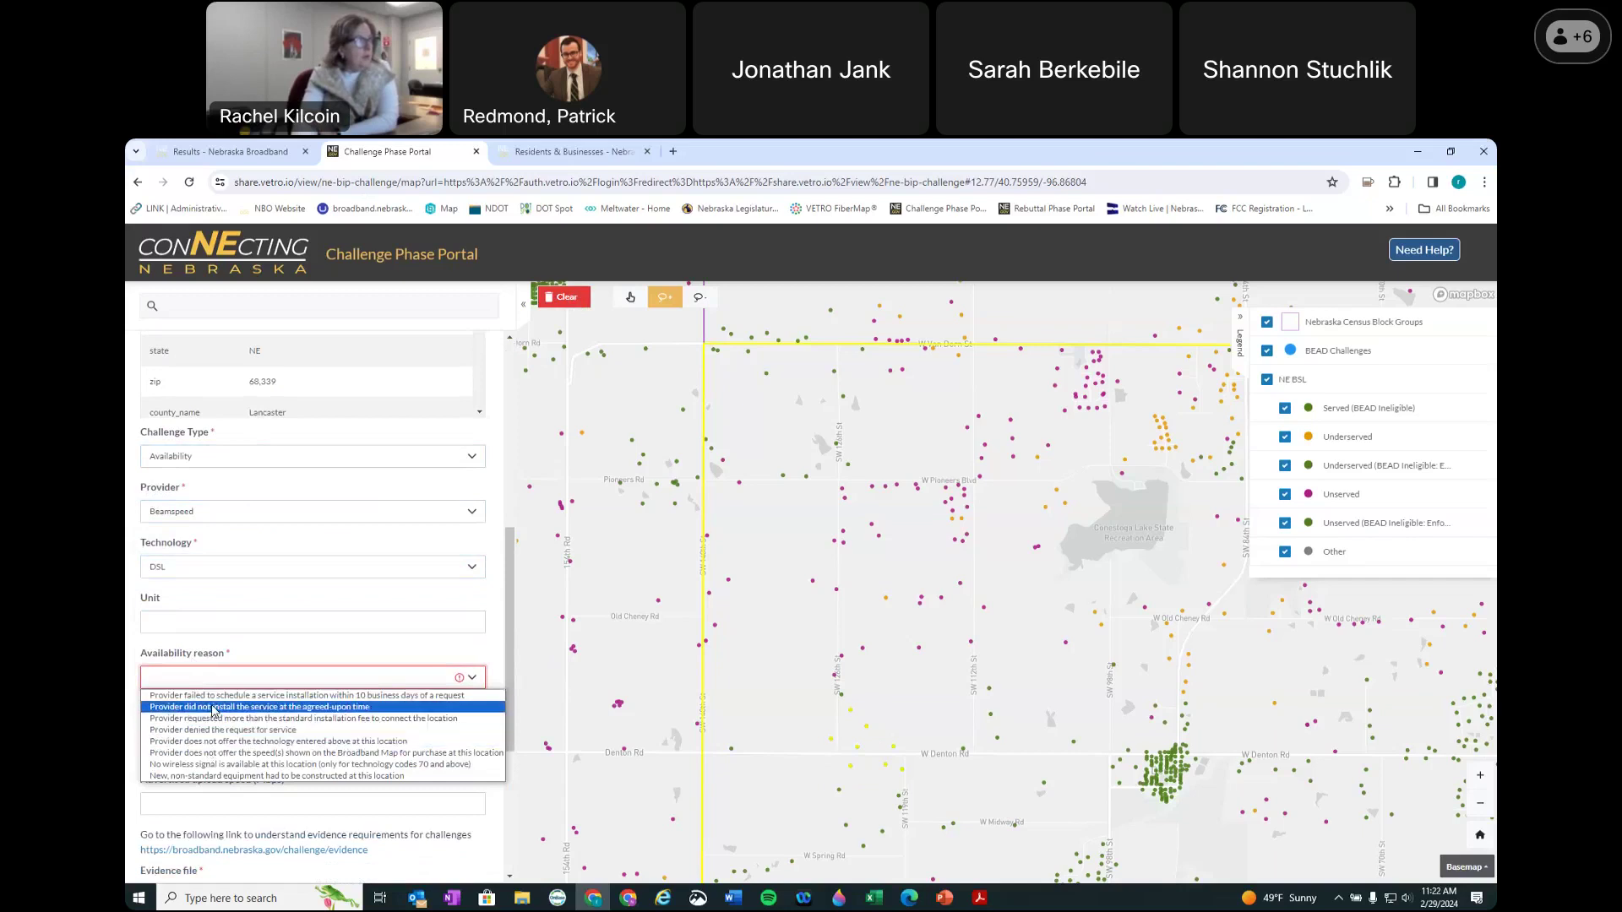
click(209, 766)
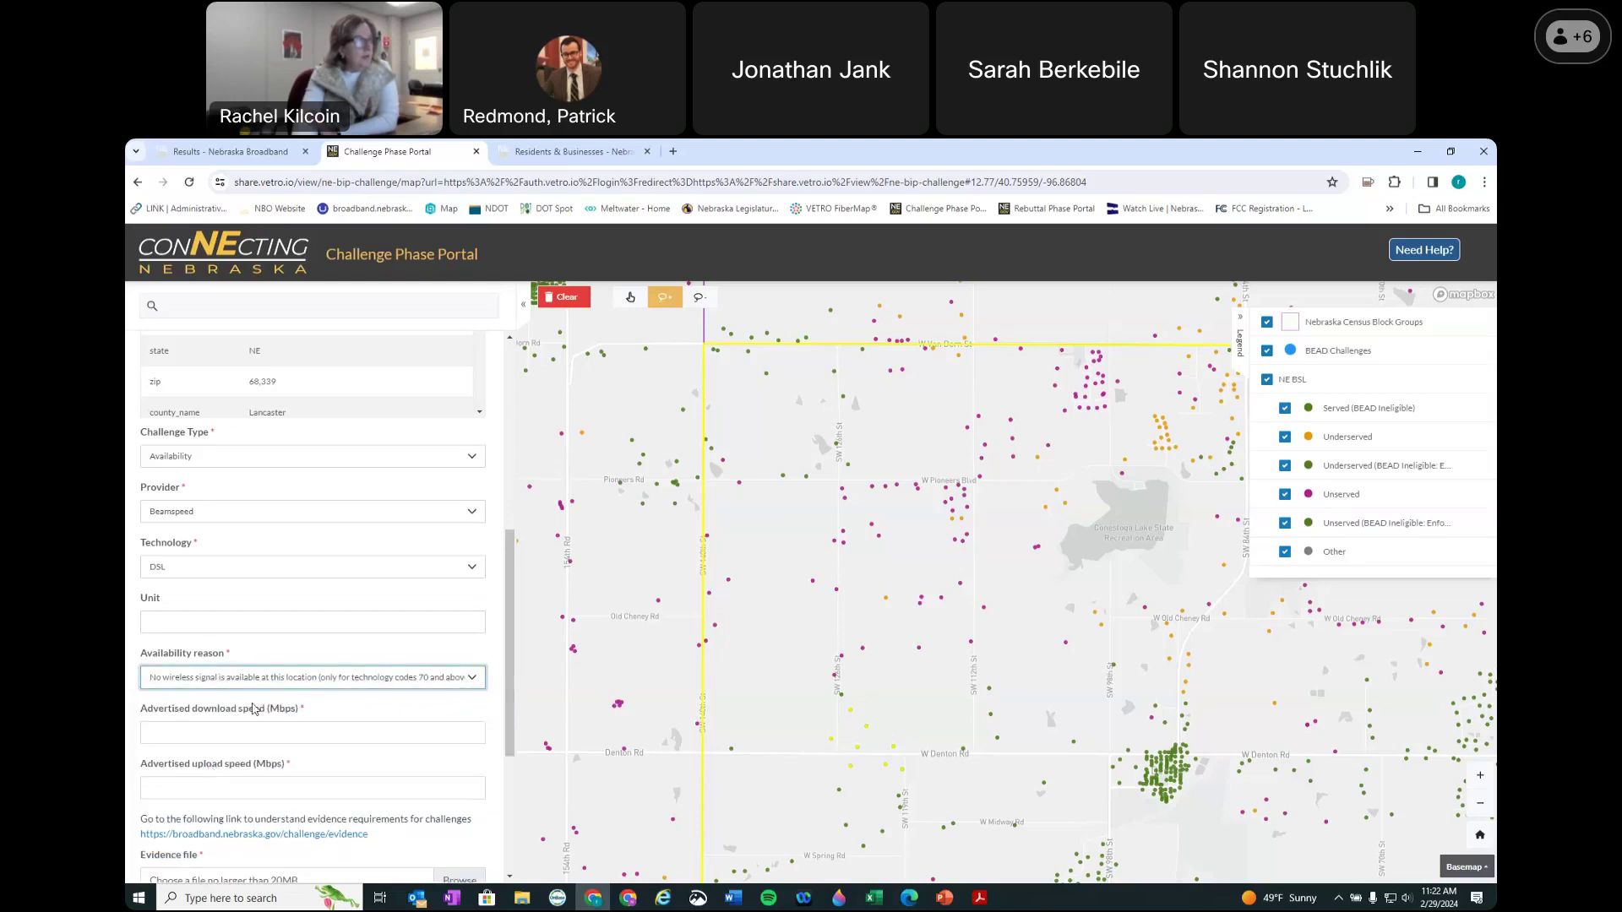
Step: Enter advertised speeds of 150/35 Mbps and attach map of dots.png as evidence
click(240, 737)
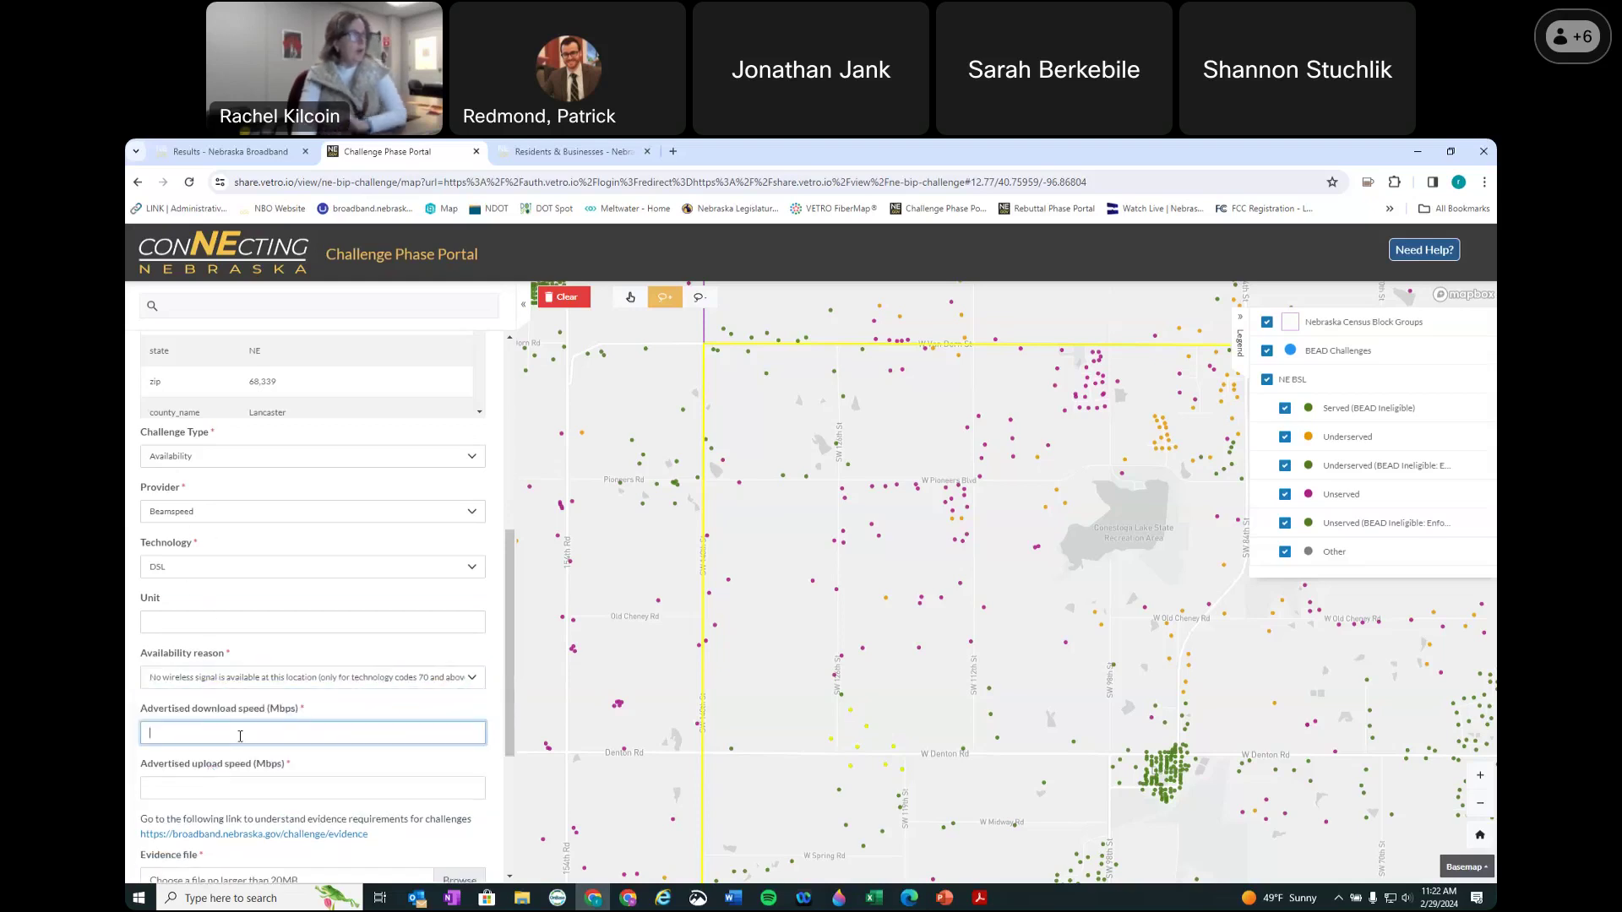
text(150)
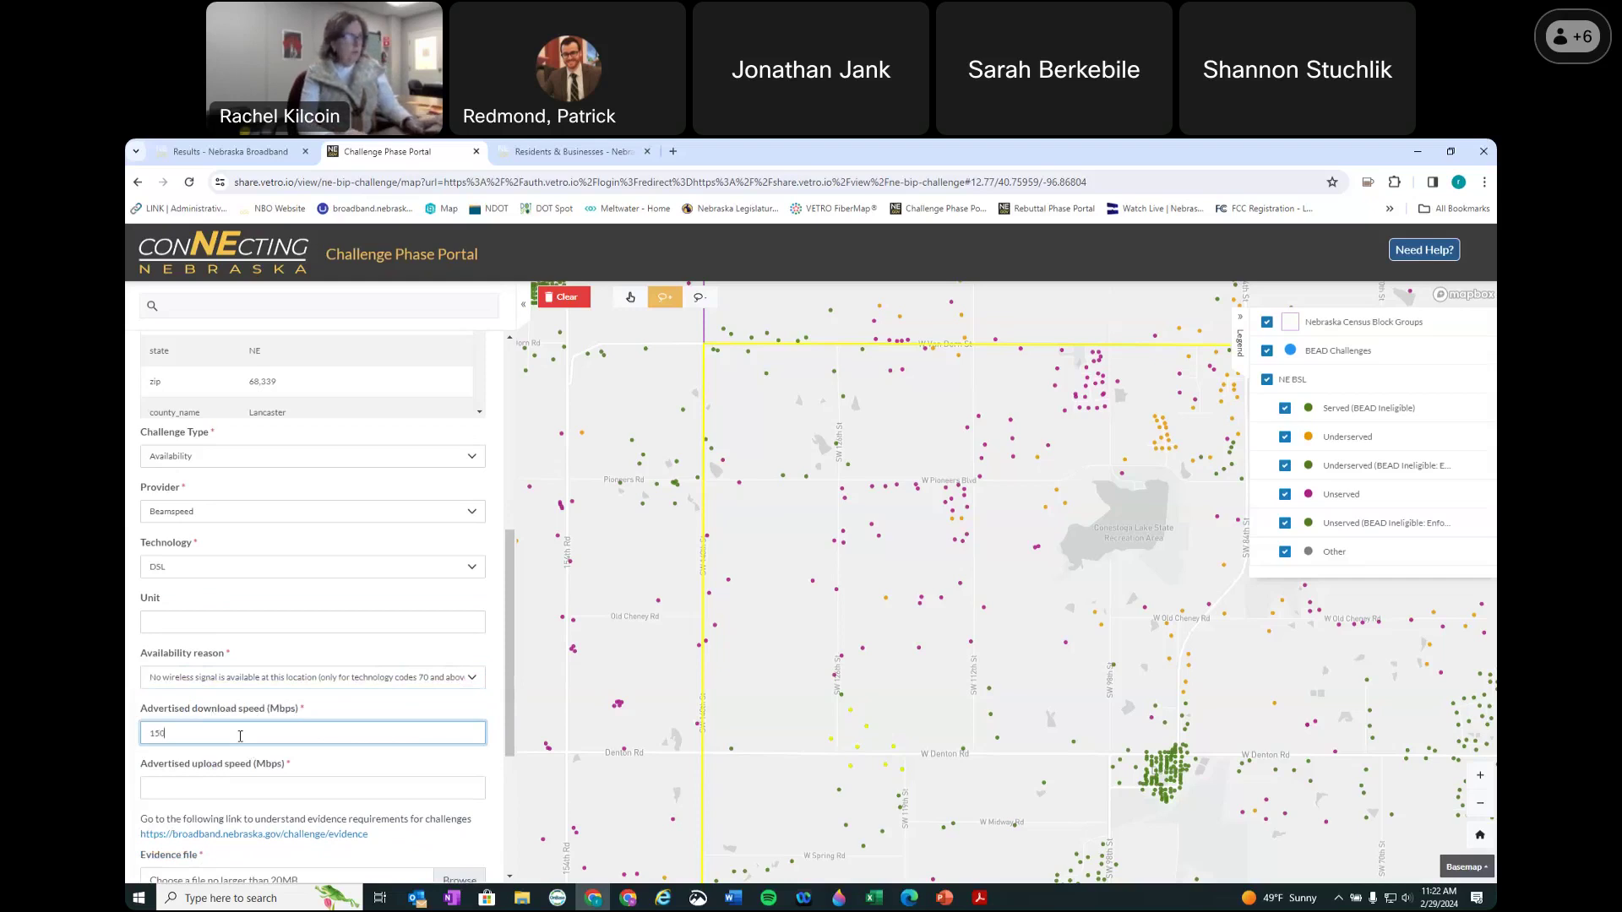
key(Tab)
text(35)
scroll(295, 732, down, 2)
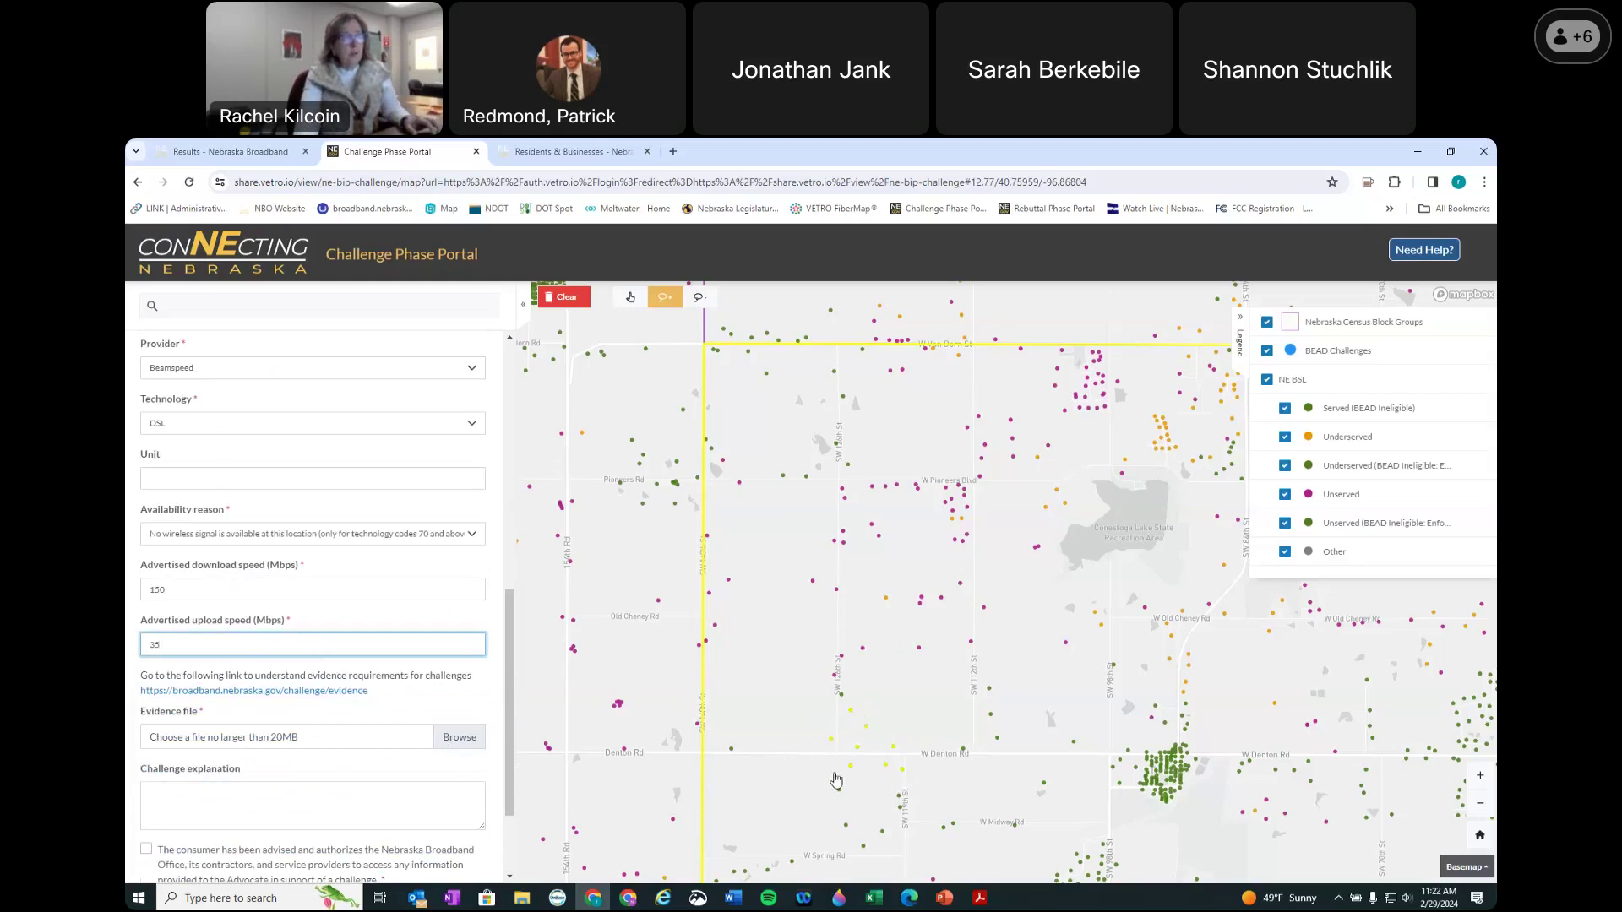
click(465, 739)
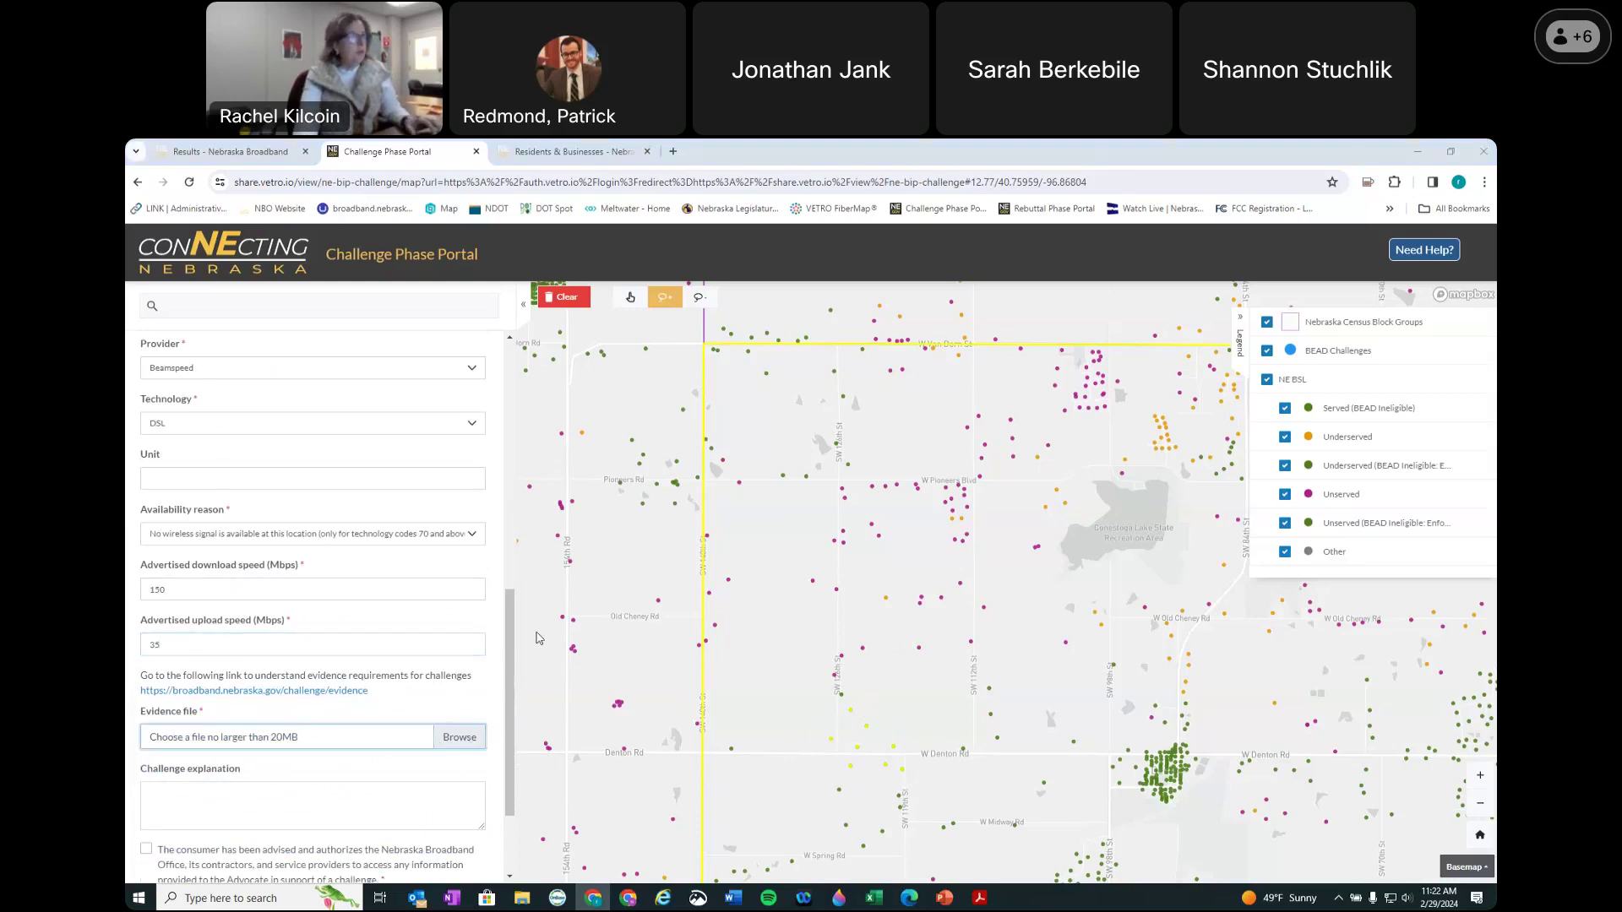
click(728, 575)
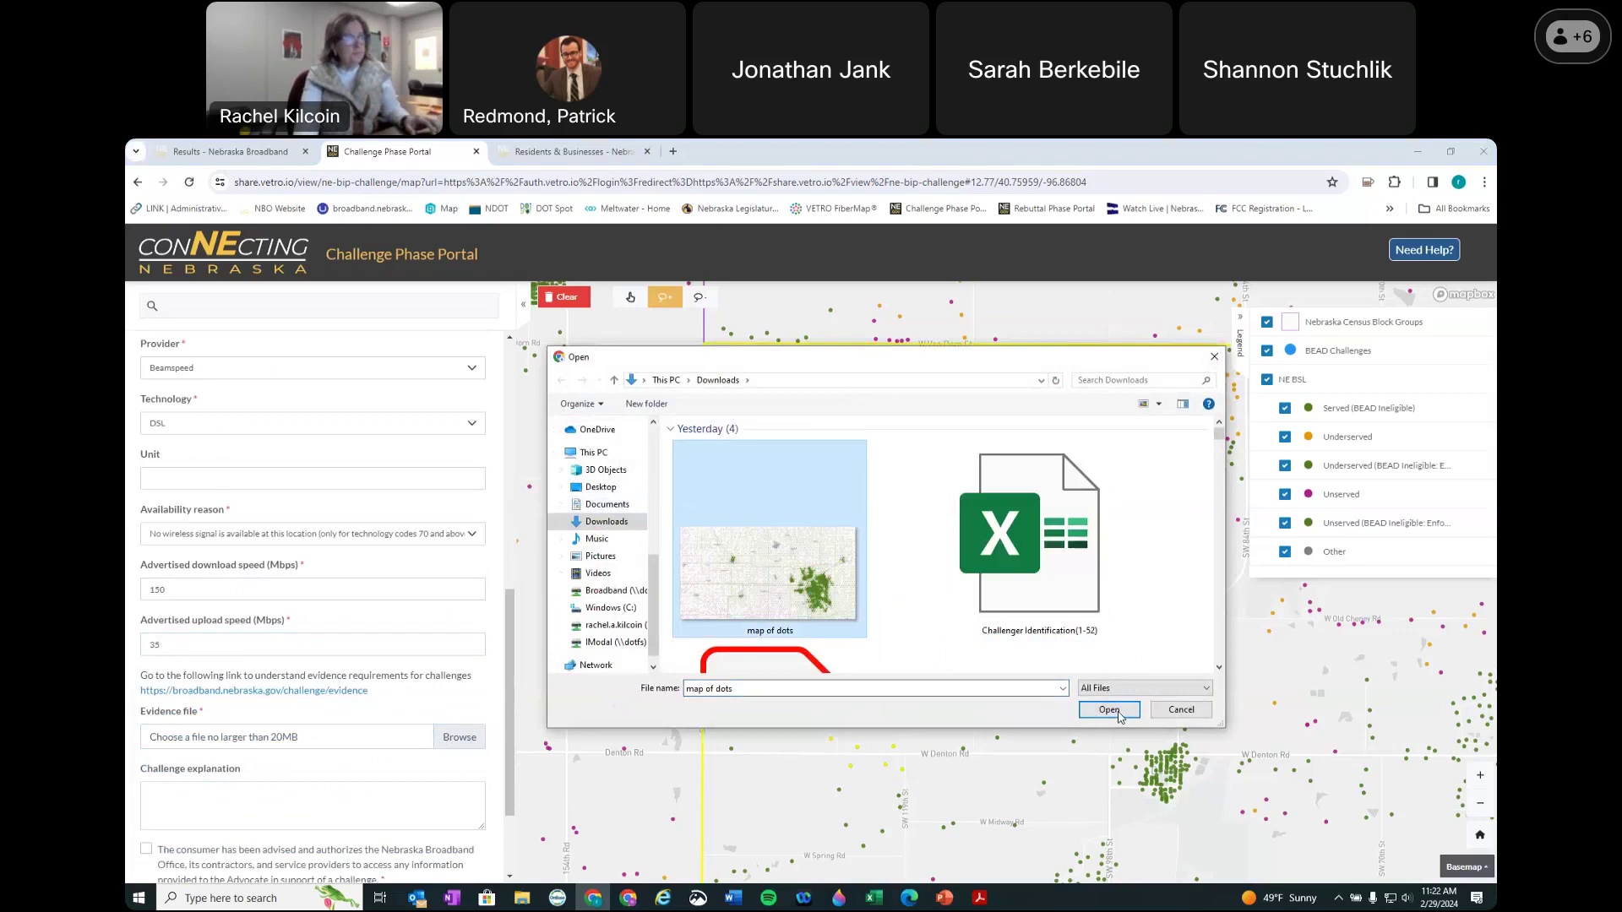
click(1108, 710)
Step: Write the explanation 'test', tick the consumer authorization consent, and submit the challenge
click(325, 791)
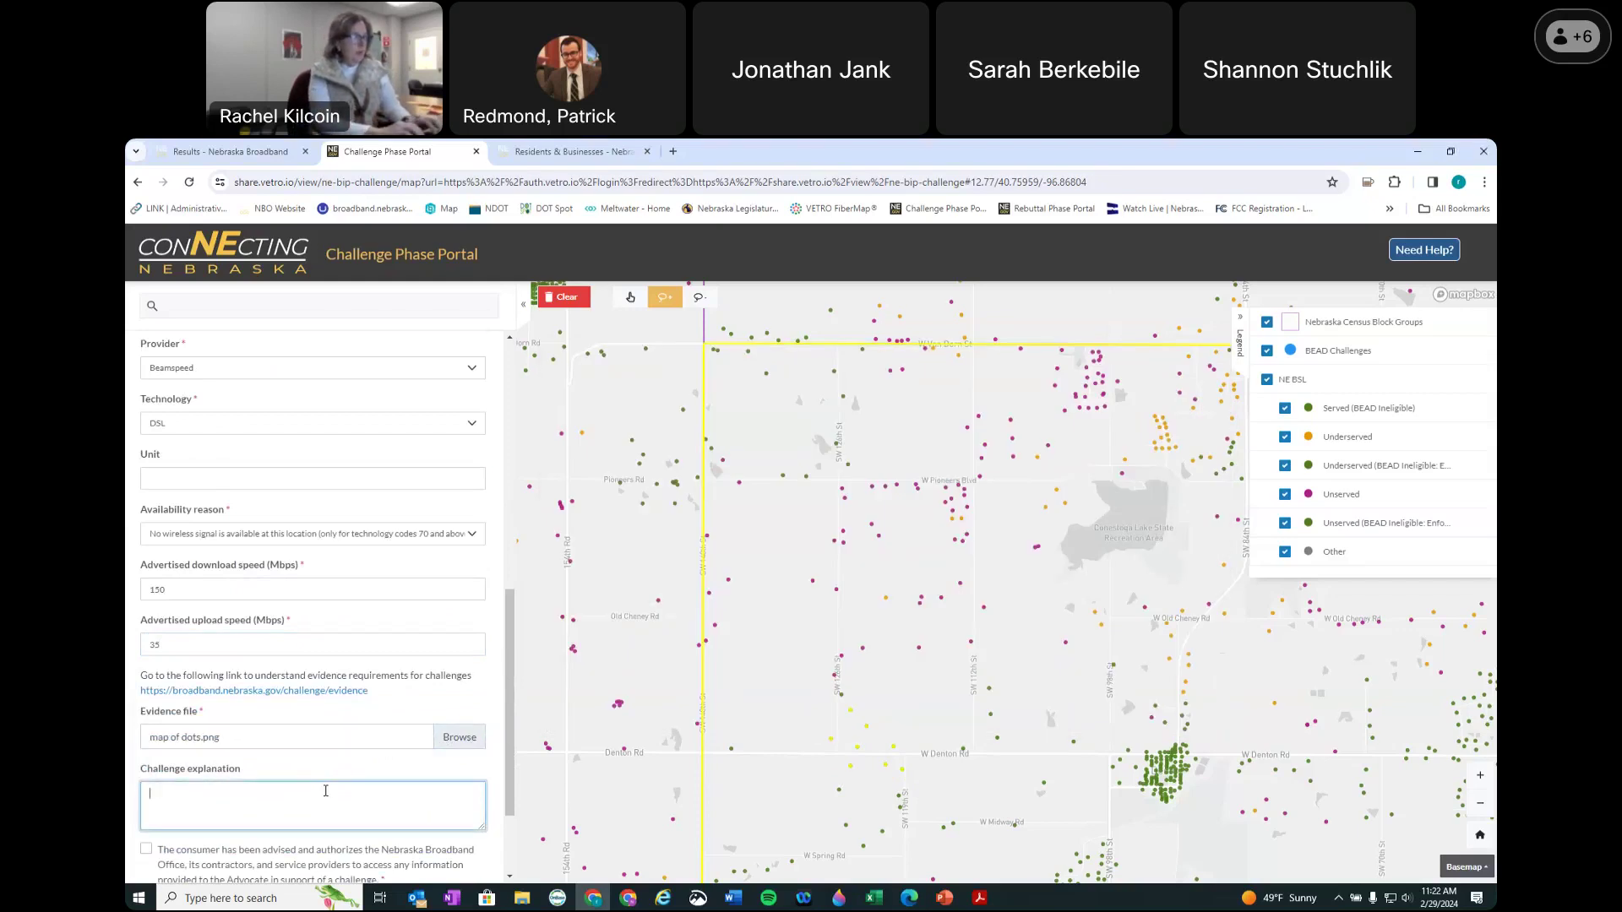
text(test)
scroll(325, 791, down, 1)
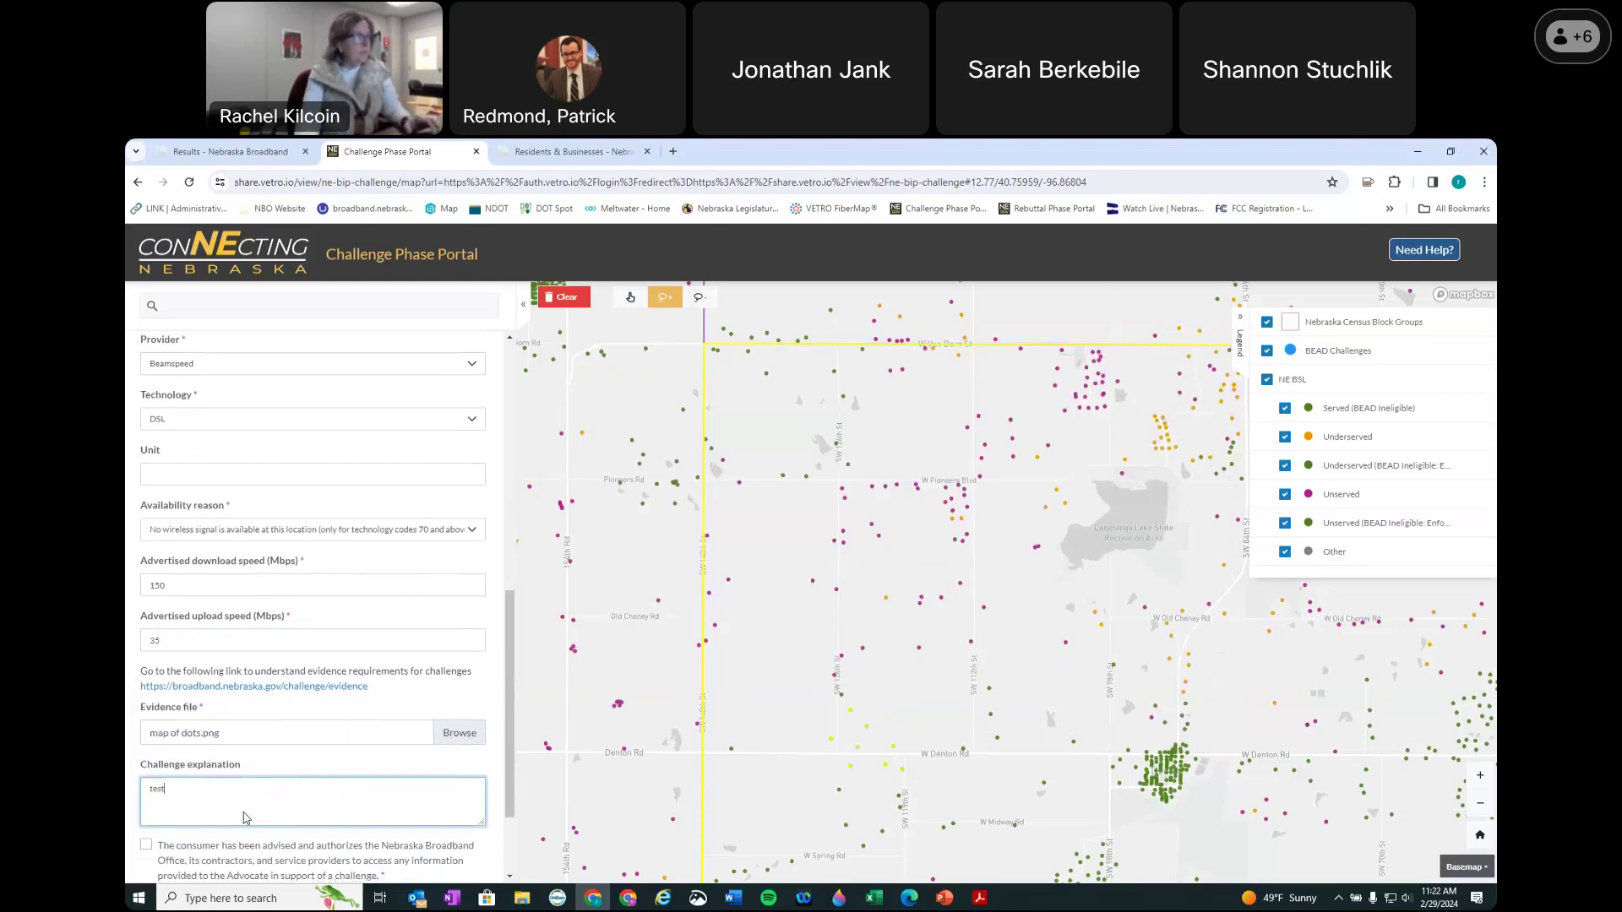
click(146, 777)
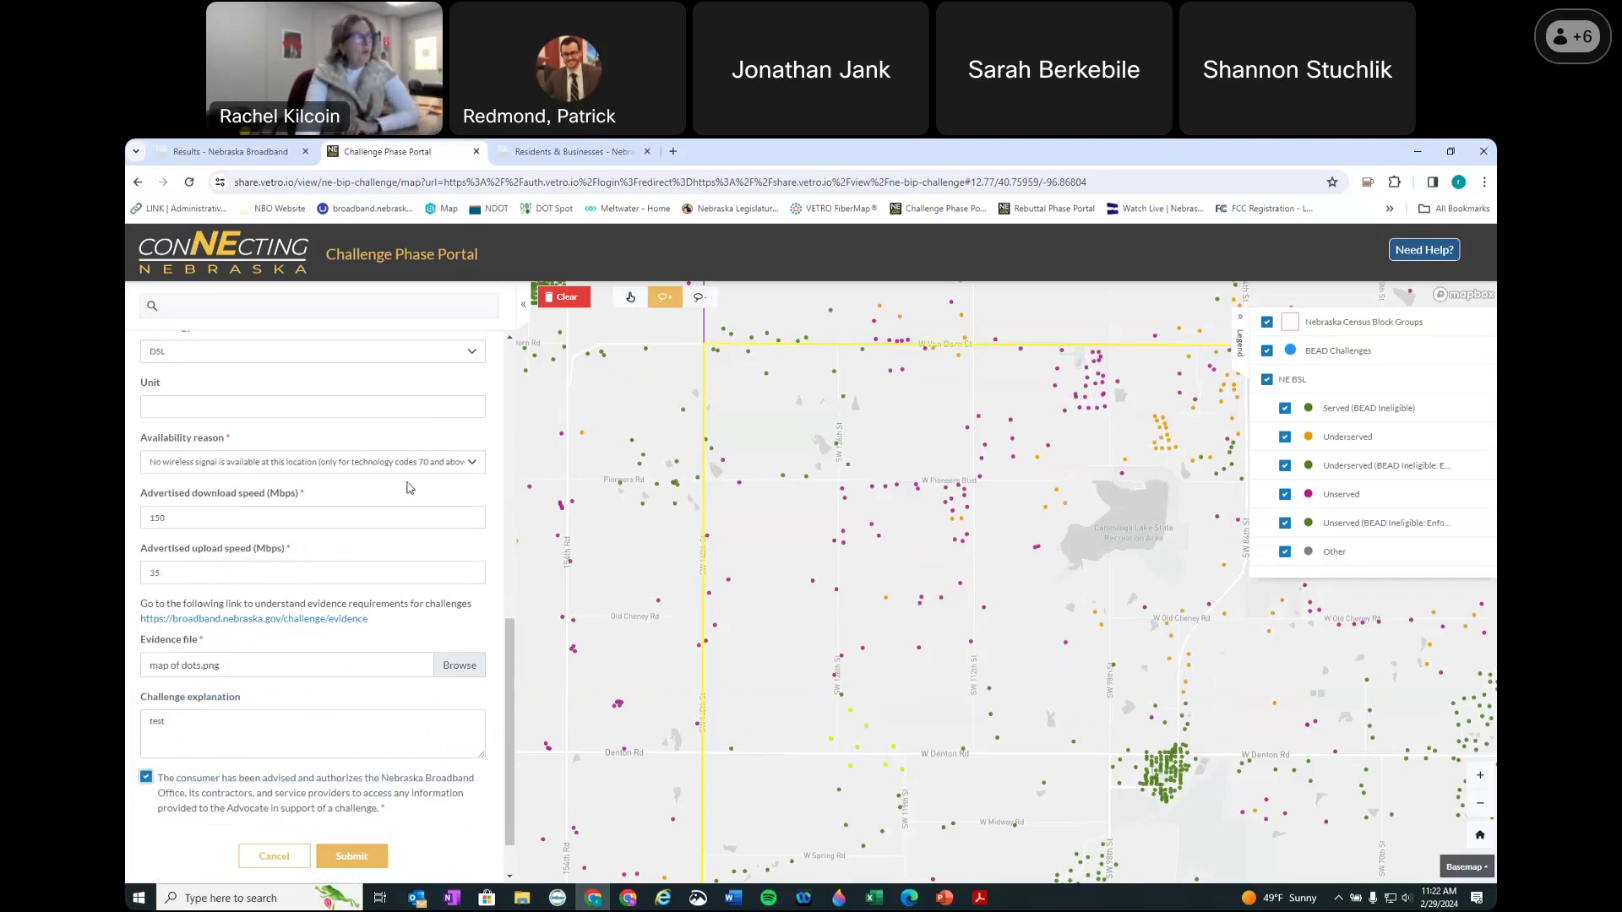
scroll(409, 487, up, 3)
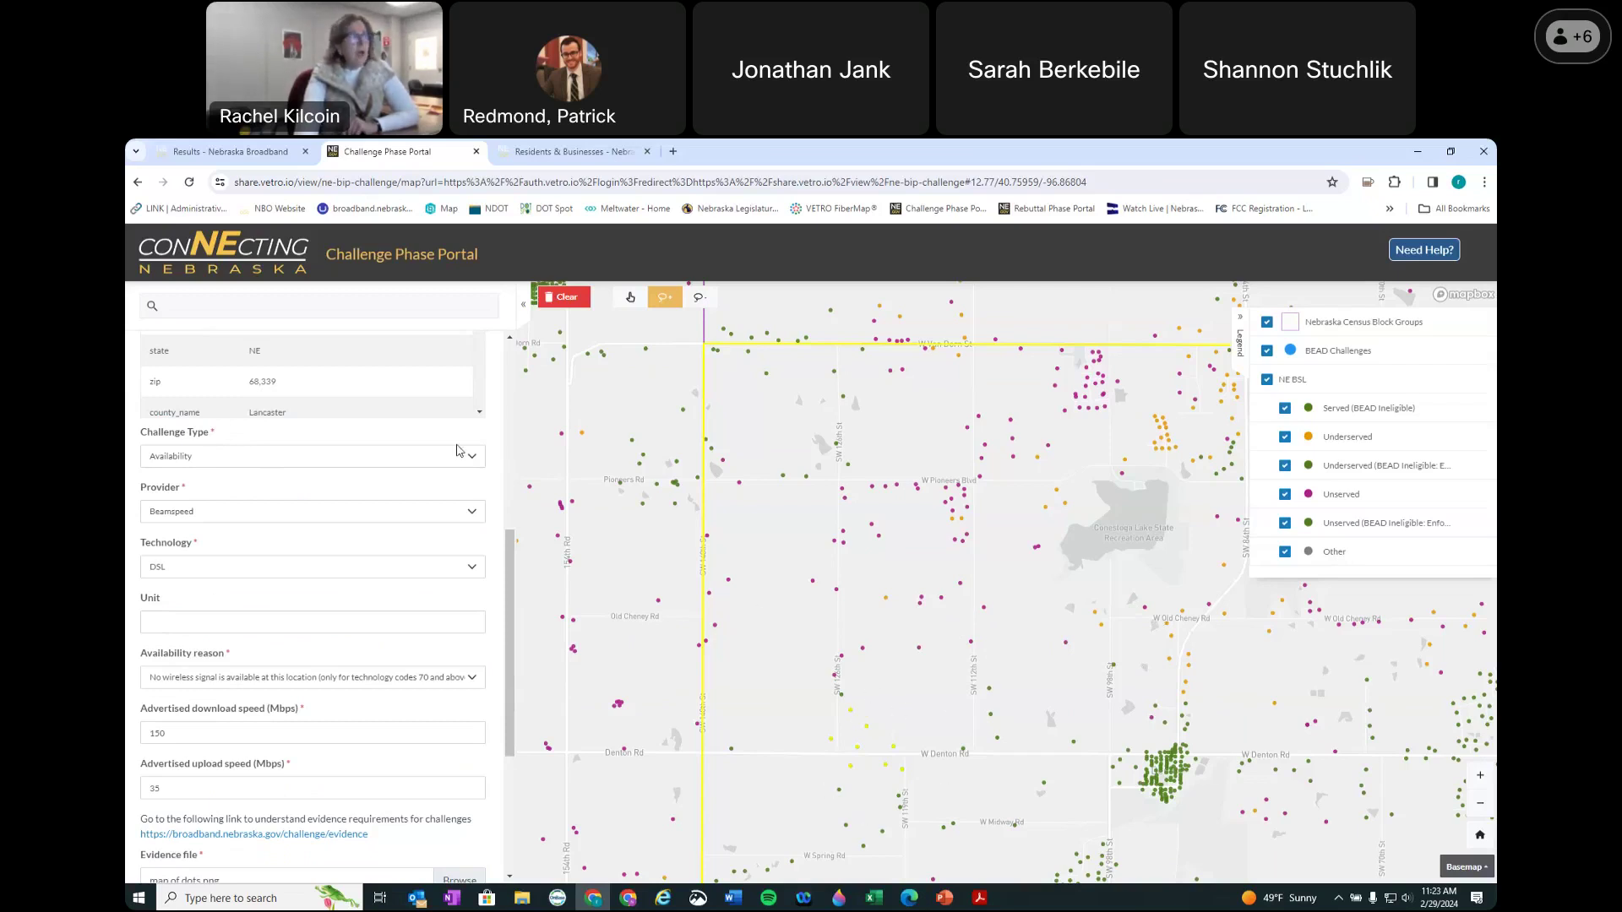
scroll(350, 422, up, 5)
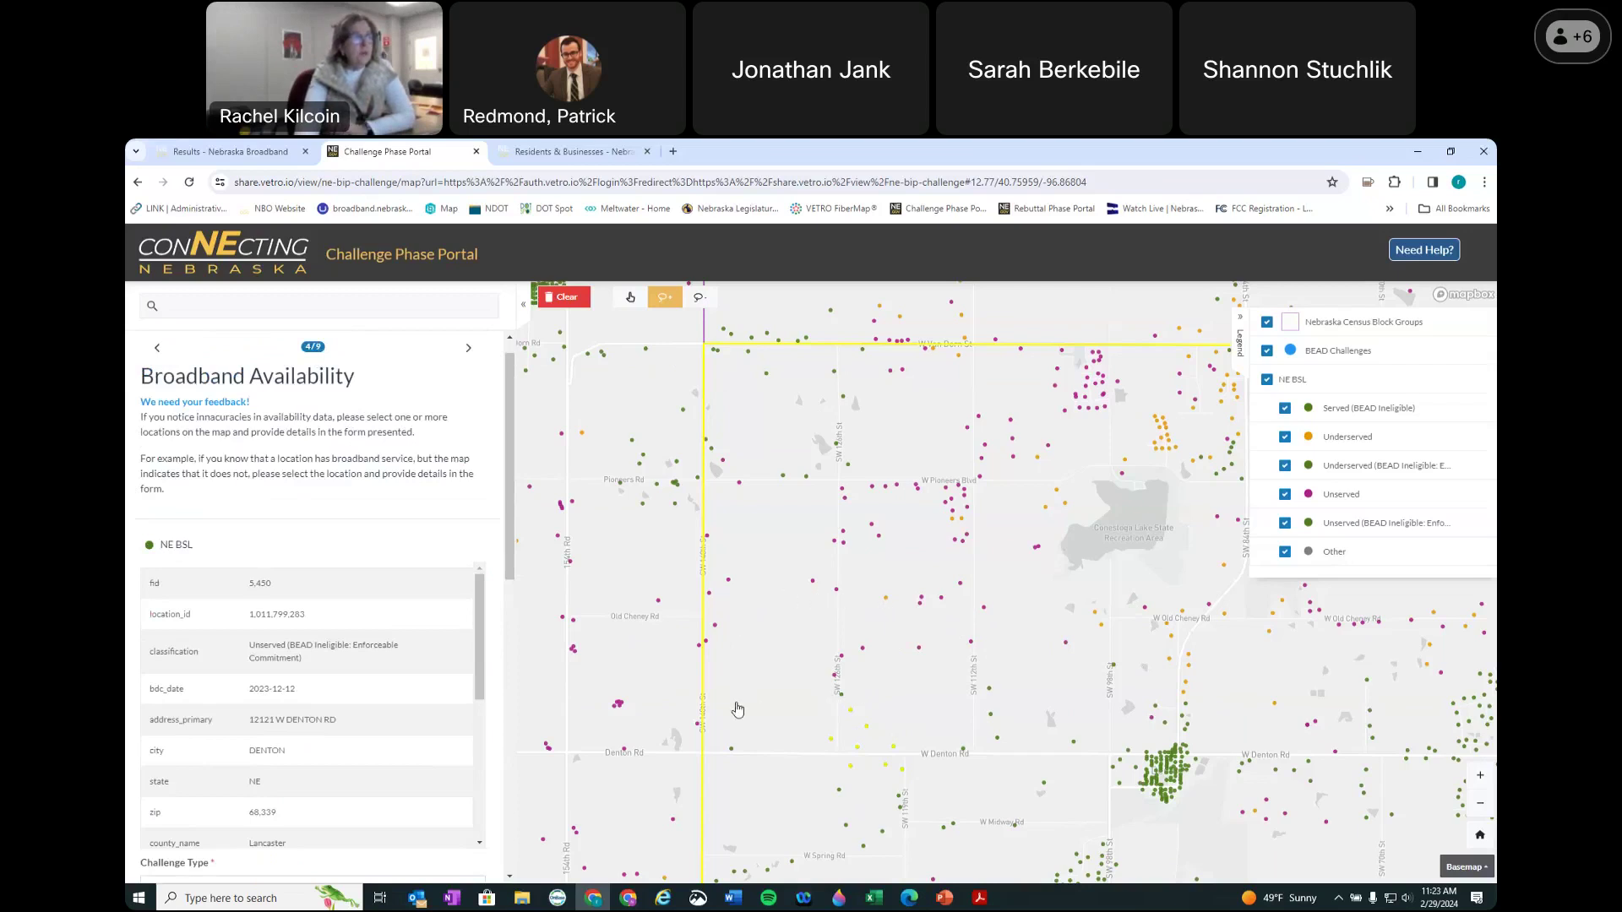
scroll(447, 805, down, 10)
click(353, 797)
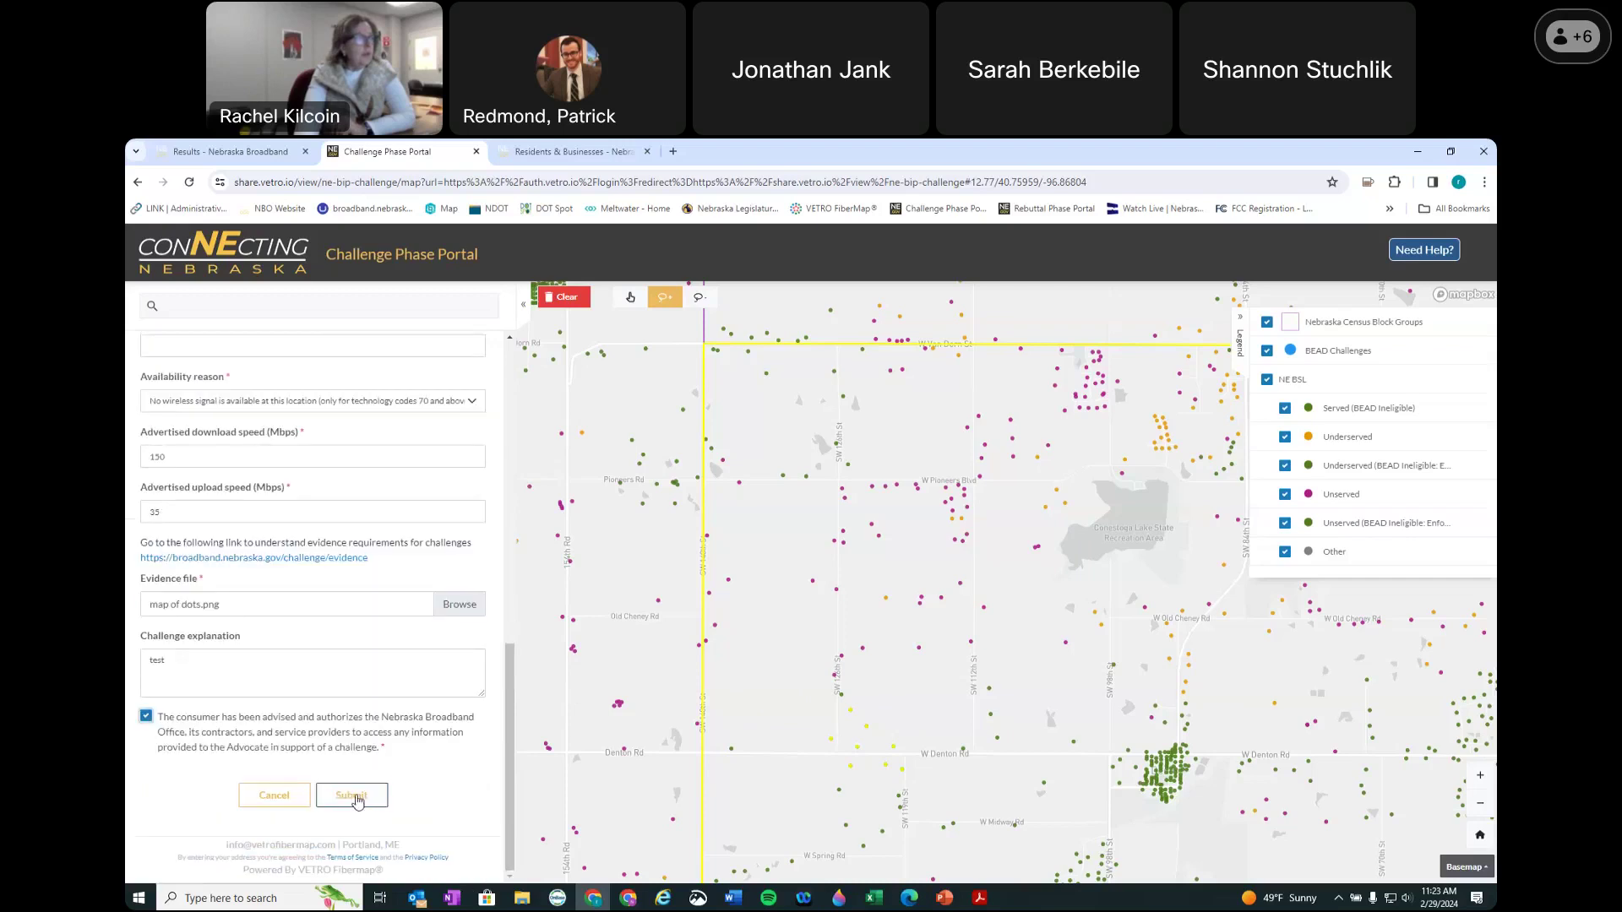
click(361, 799)
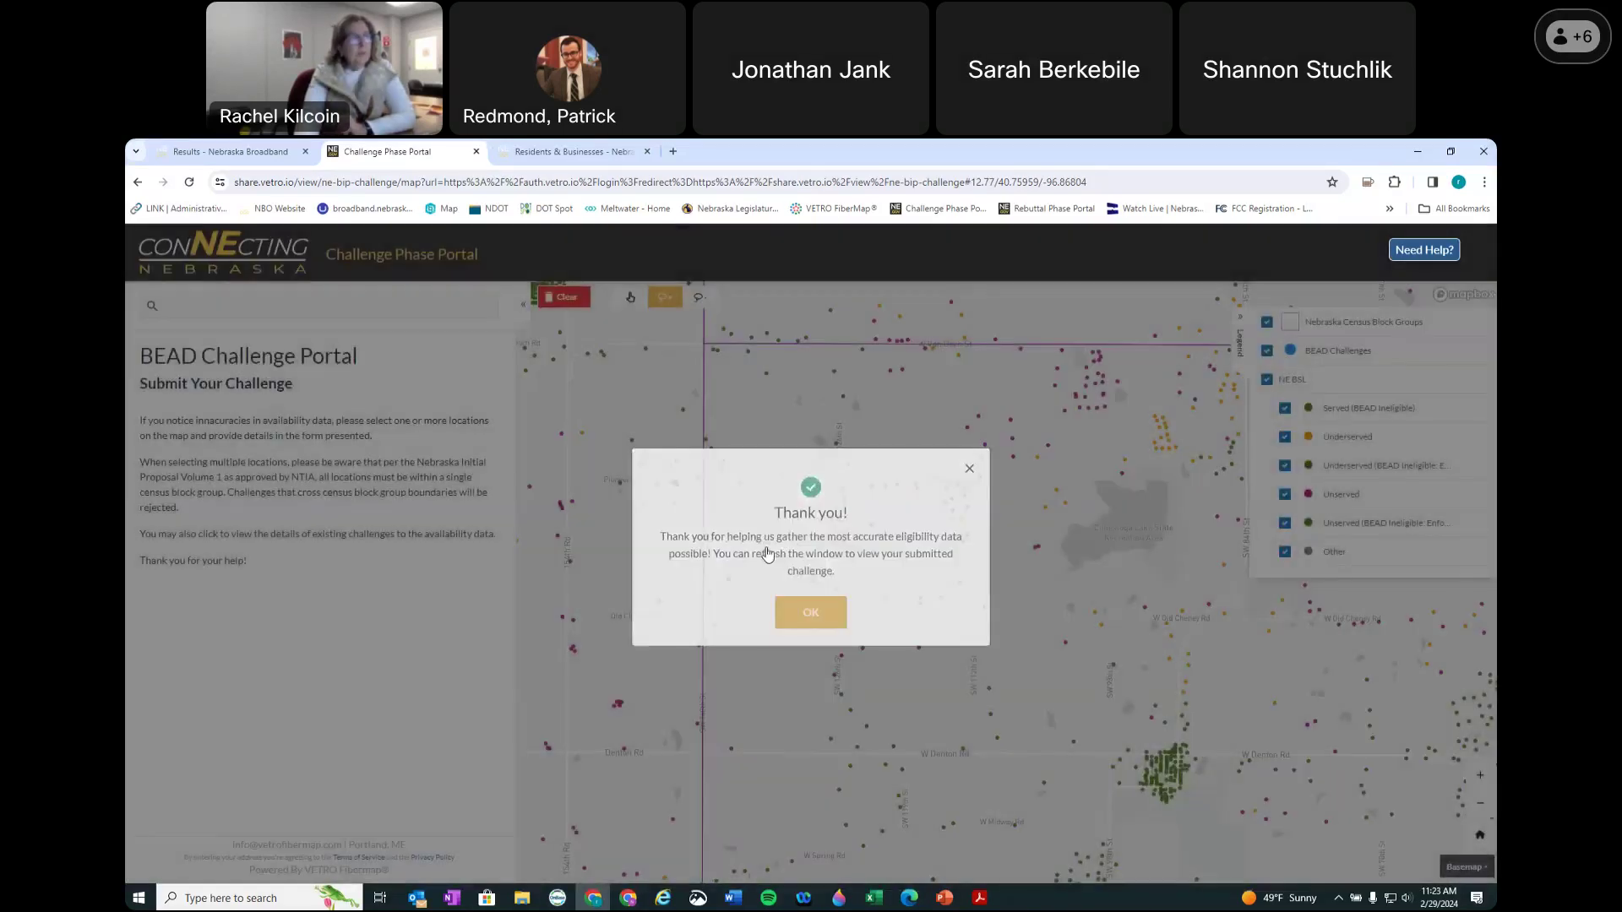
Step: Dismiss the thank-you message and lasso a new group of locations around W Denton Rd
click(810, 611)
mouse_move(735, 521)
mouse_down()
mouse_move(606, 639)
mouse_move(703, 716)
mouse_move(765, 682)
mouse_move(795, 637)
mouse_up()
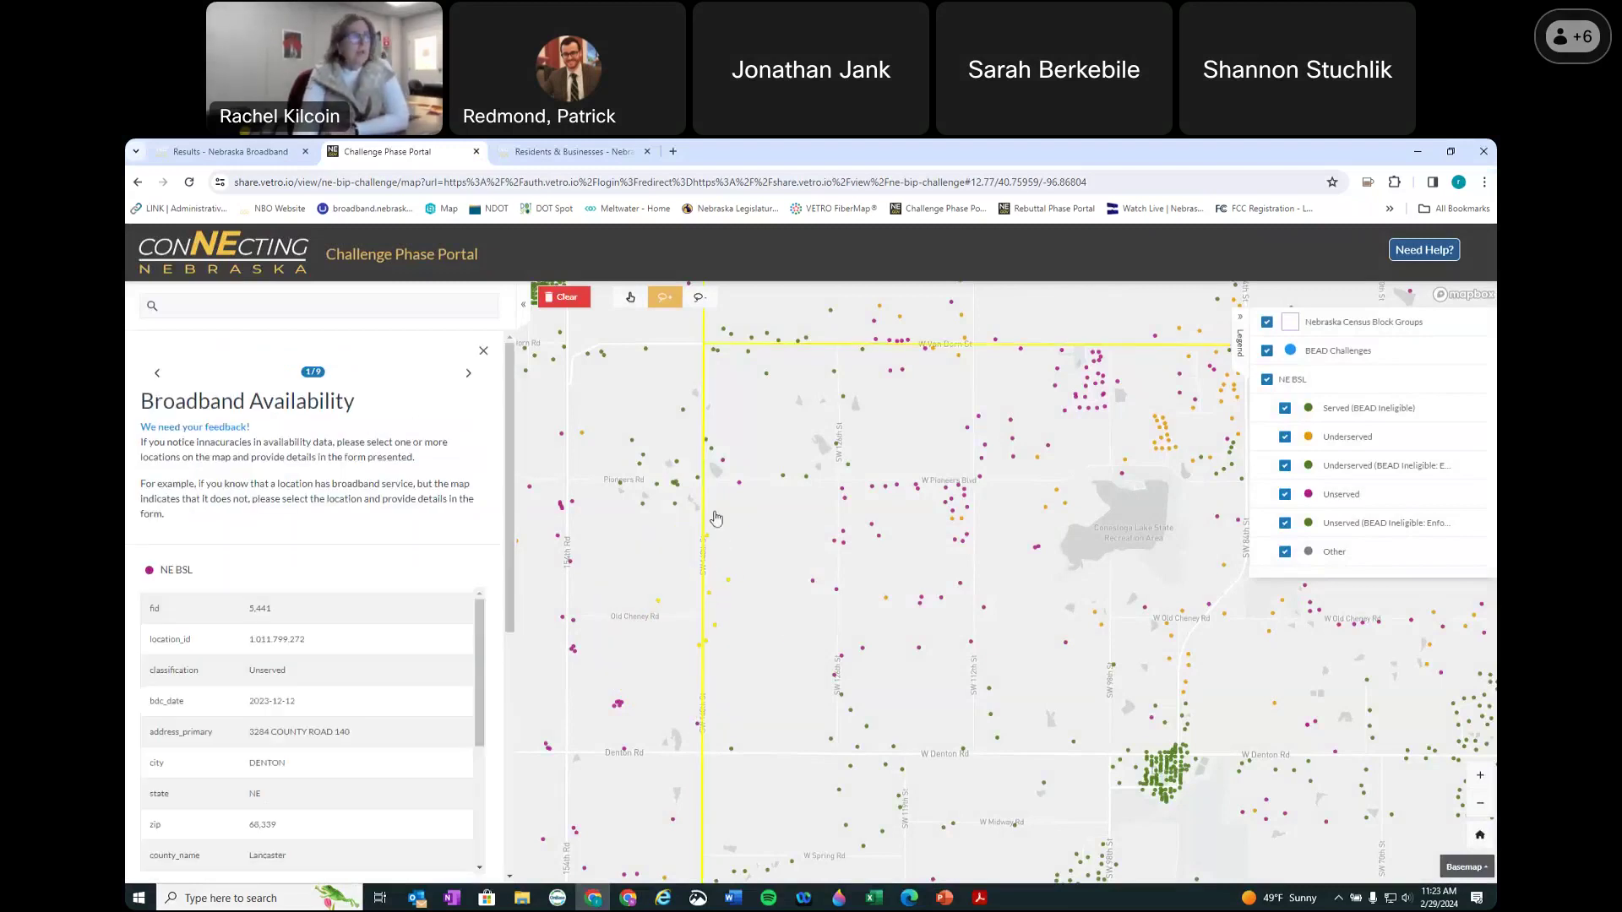
scroll(772, 584, down, 3)
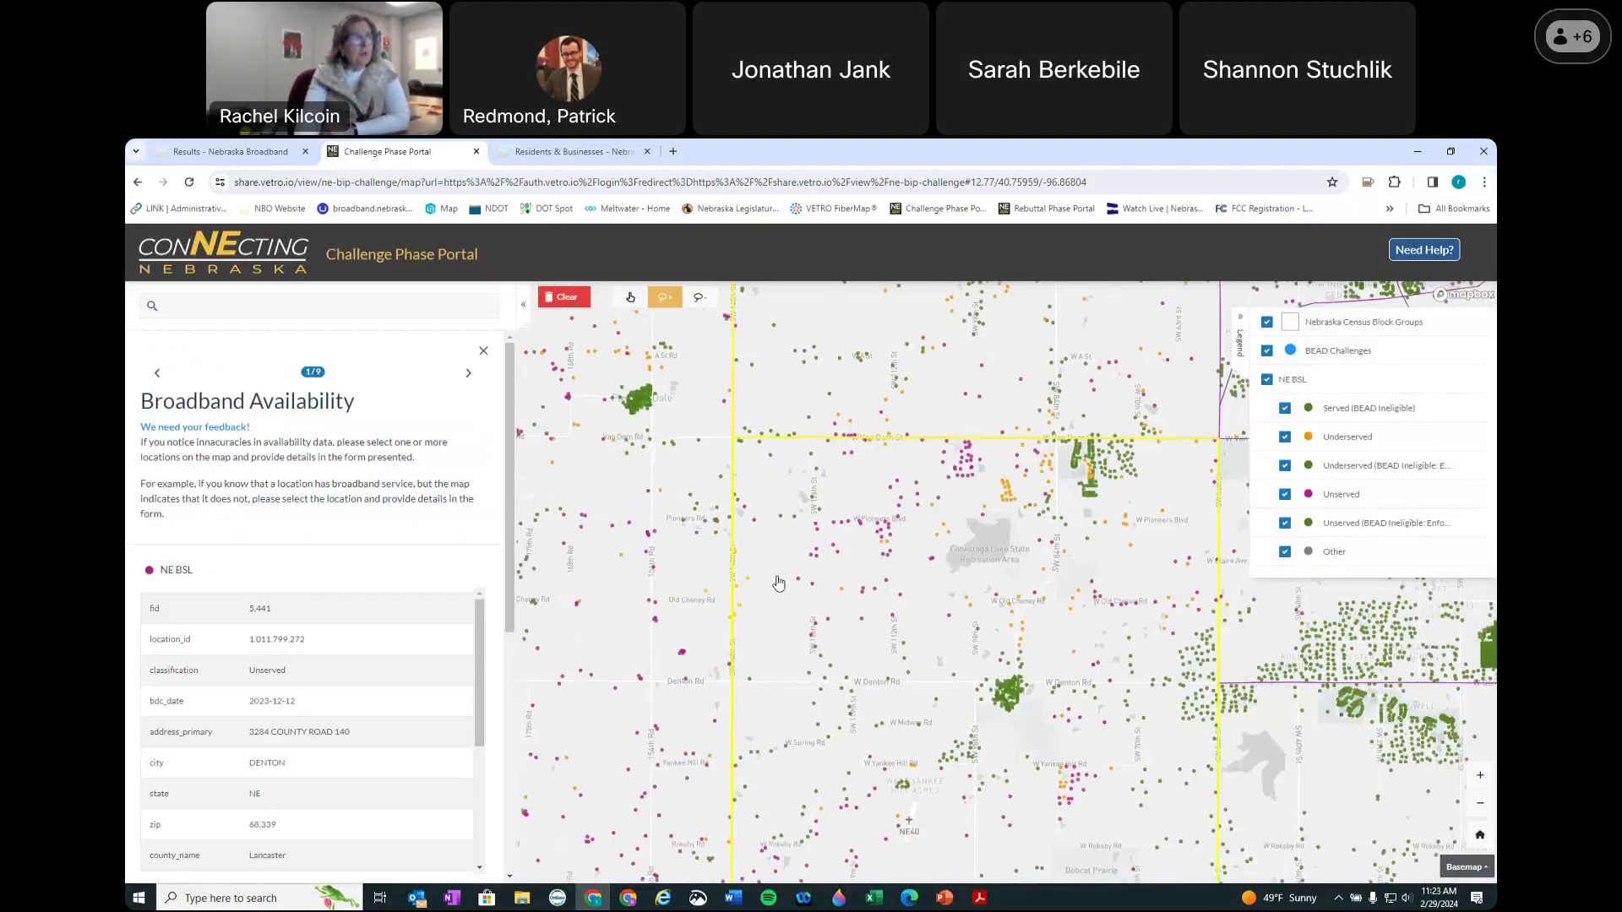
scroll(778, 583, down, 1)
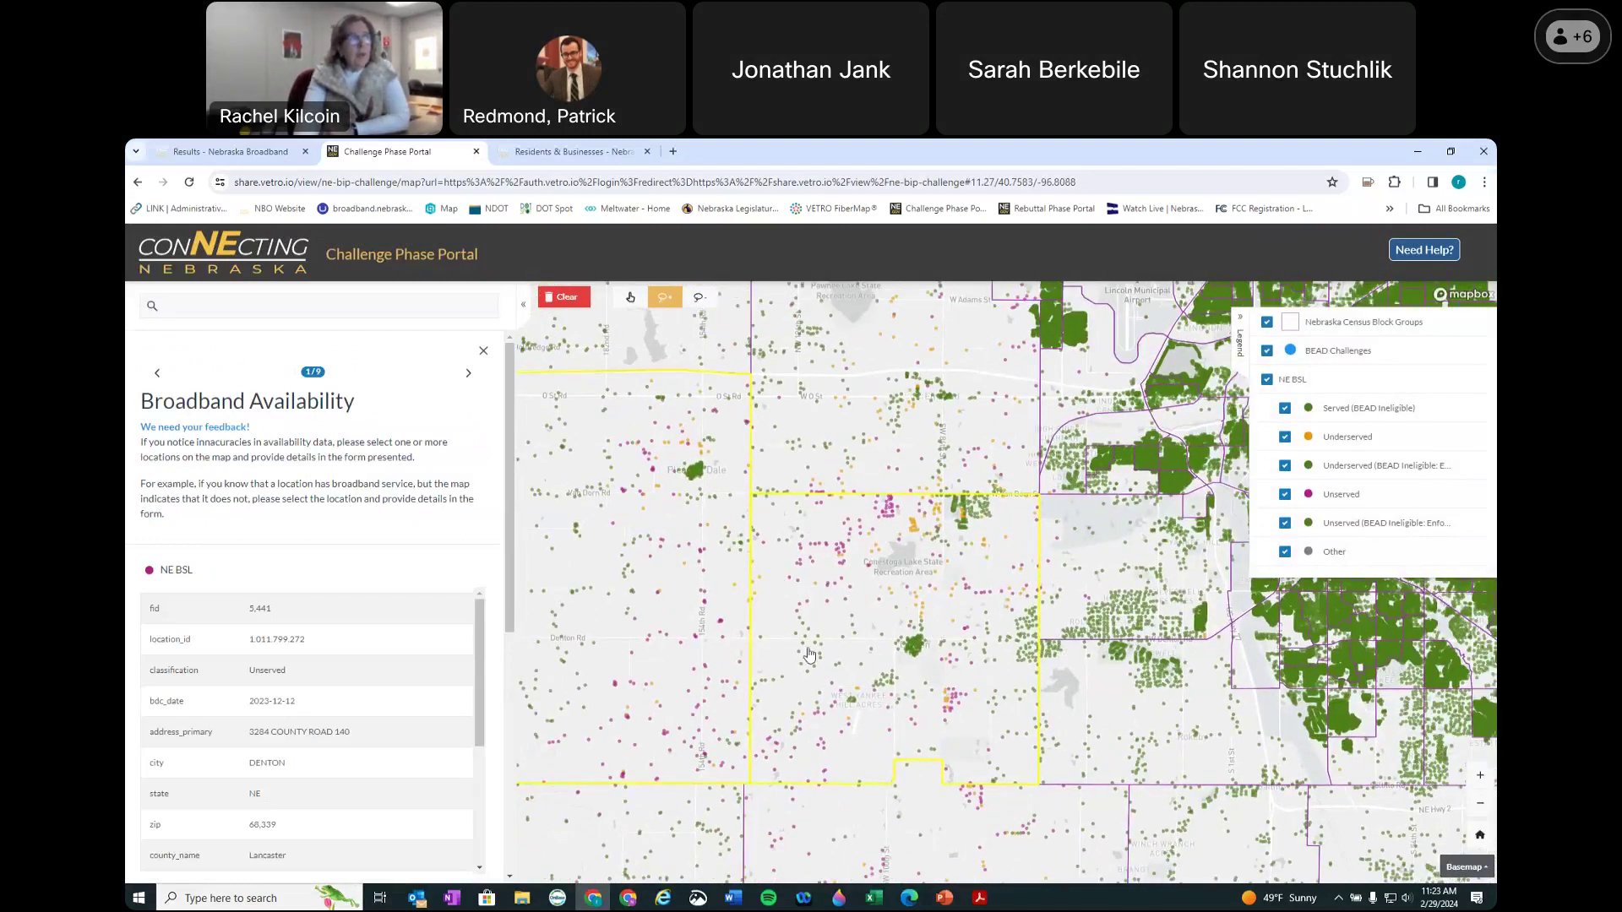
scroll(780, 642, up, 3)
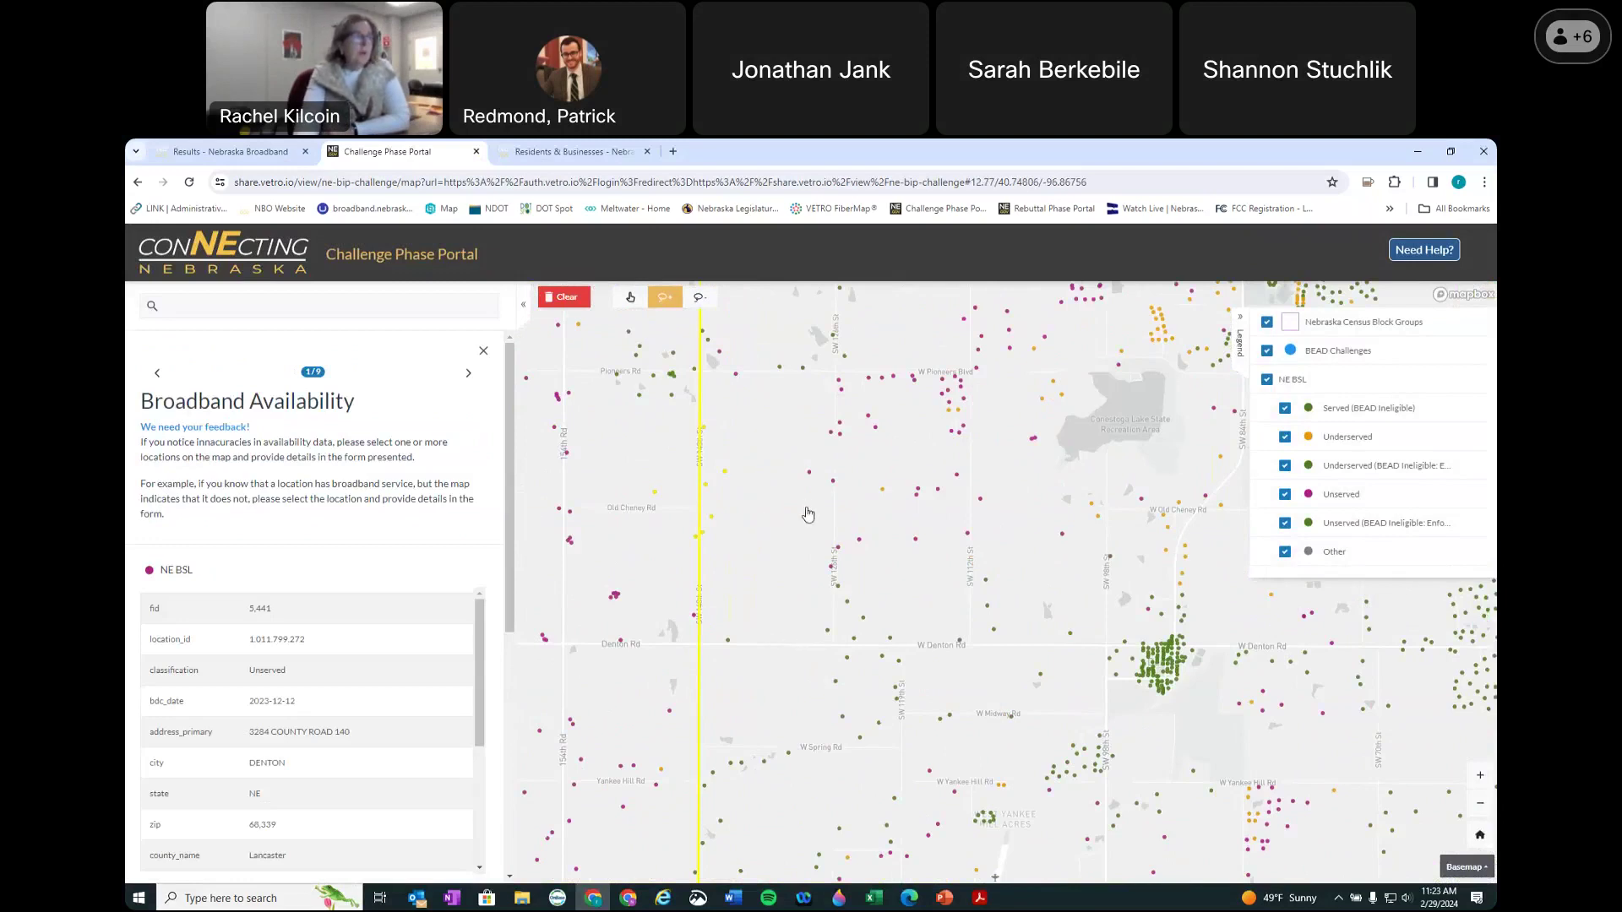
mouse_move(792, 524)
mouse_down()
mouse_move(892, 621)
mouse_move(800, 671)
mouse_up()
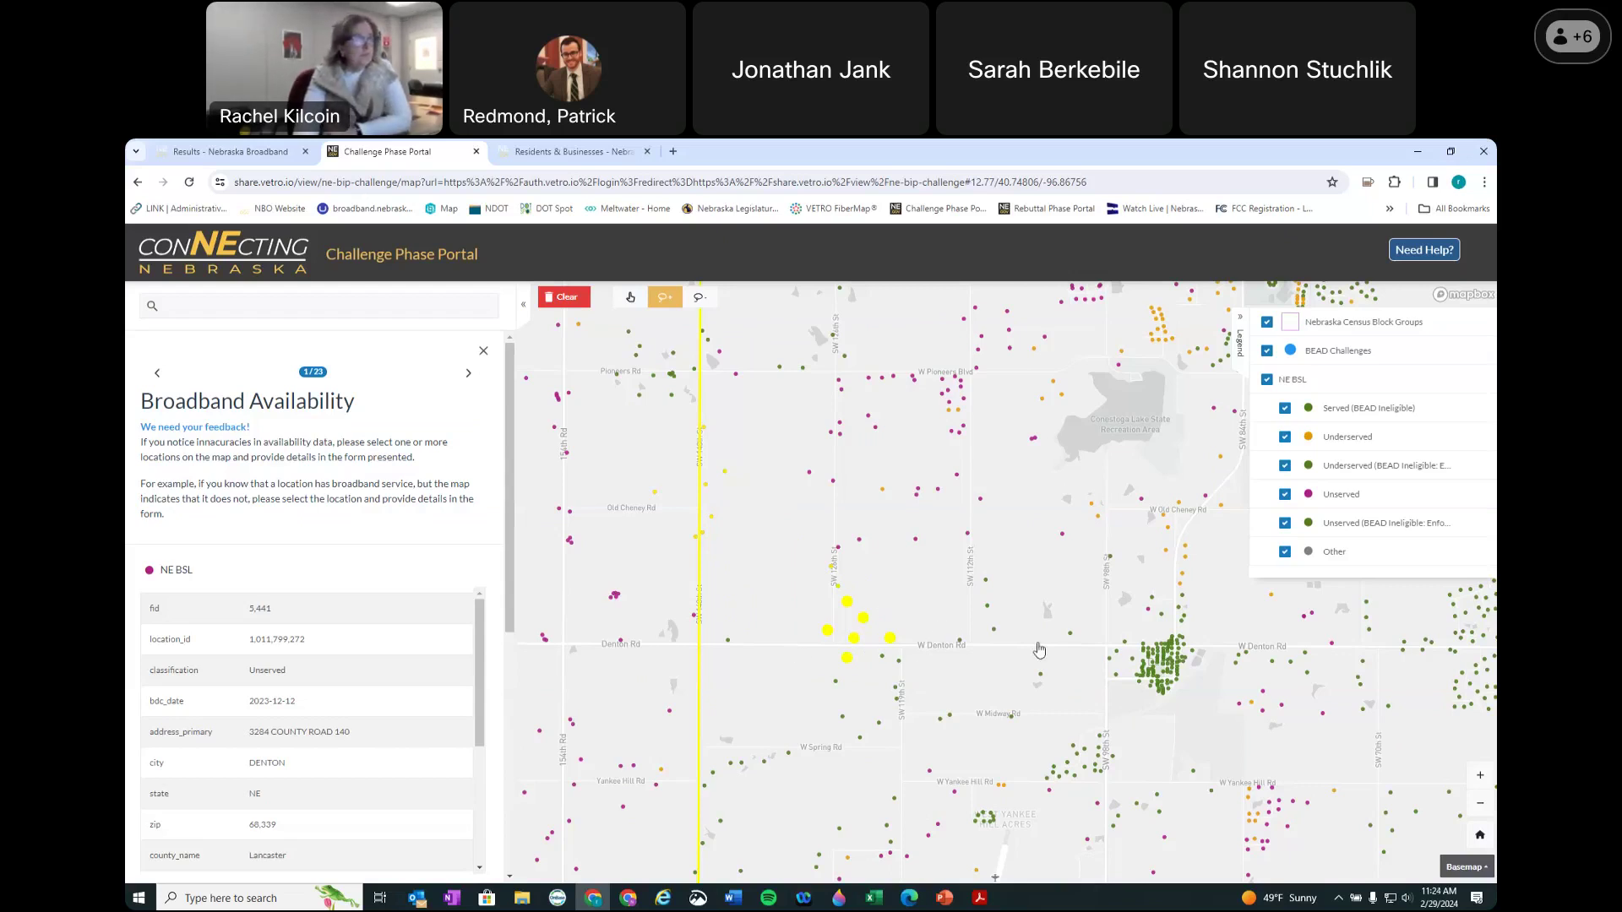
Step: Clear the selected yellow points so the panel returns to the portal introduction
scroll(1031, 646, down, 2)
scroll(1049, 617, down, 1)
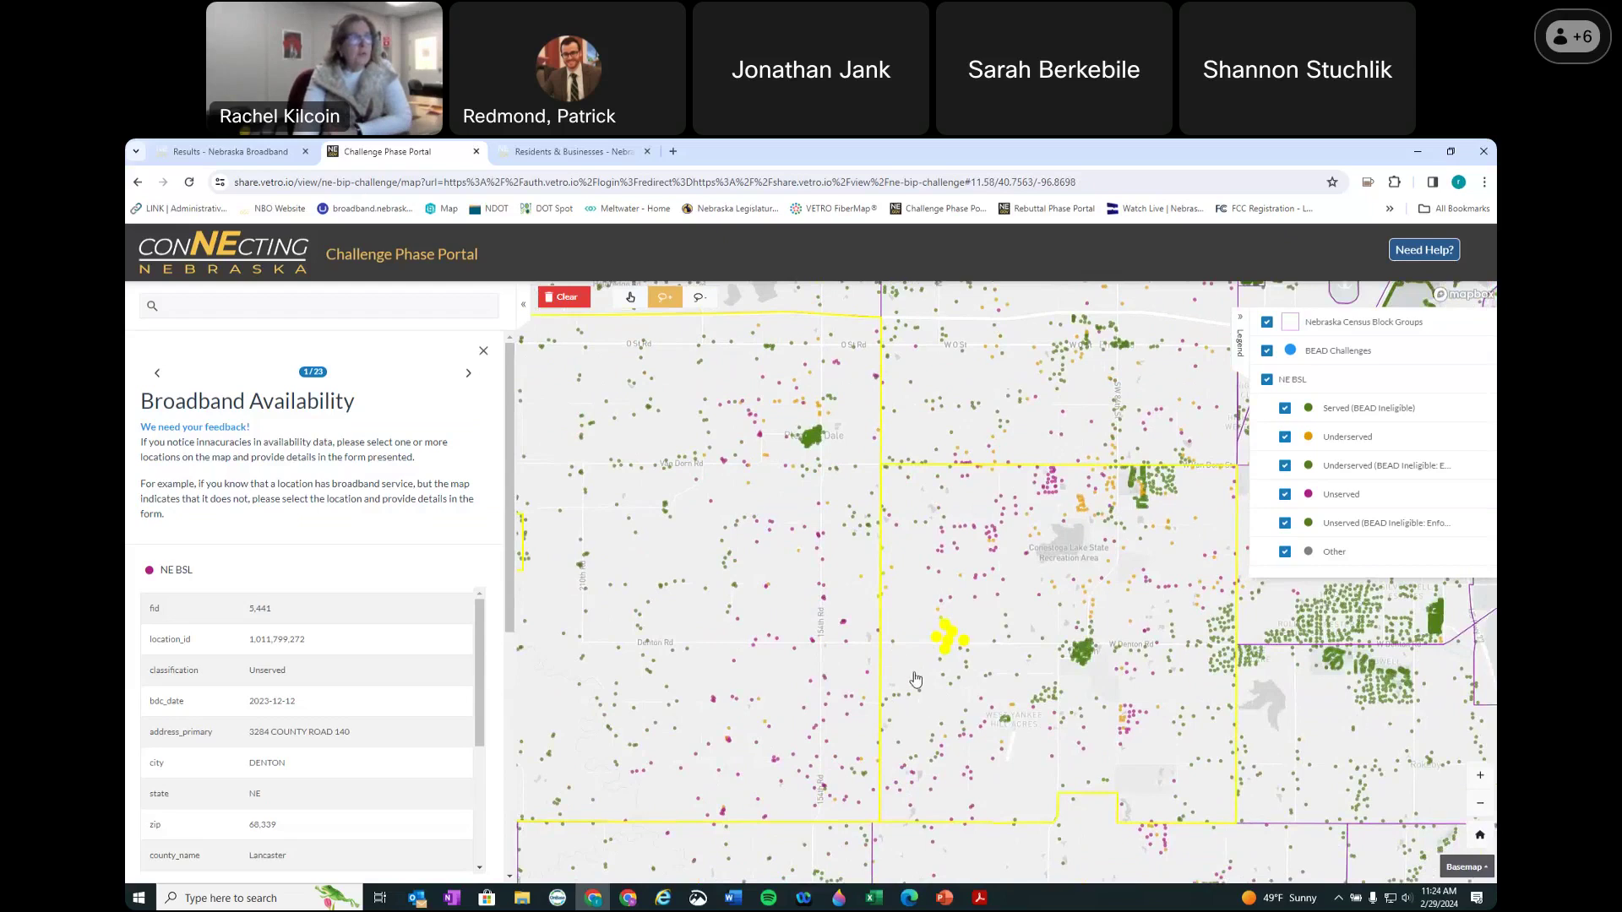
scroll(1010, 657, up, 3)
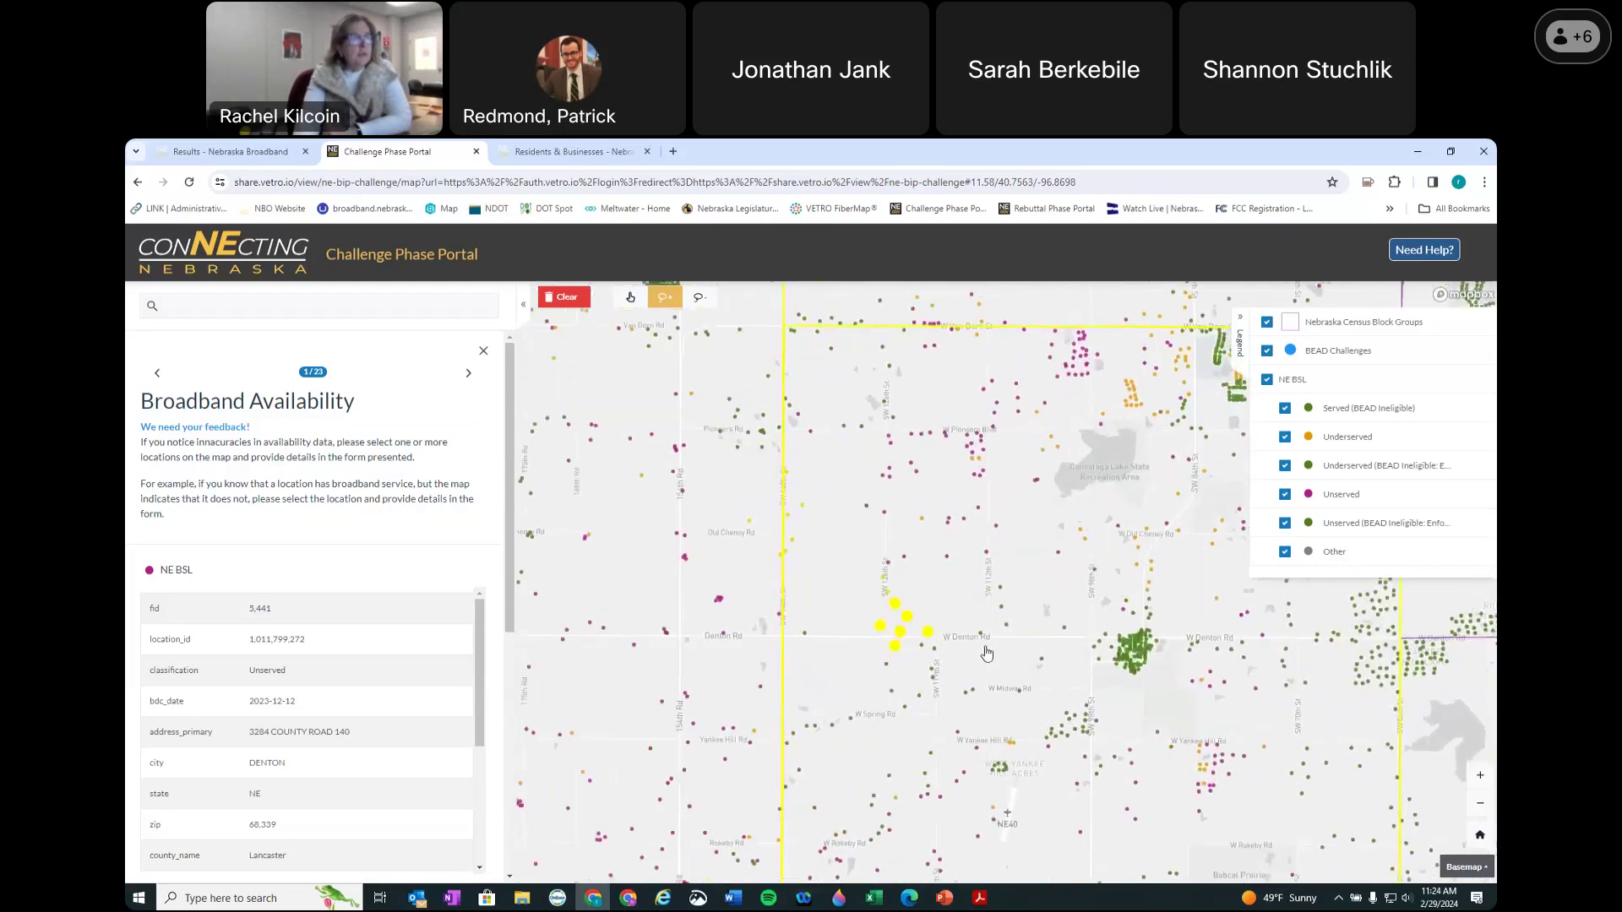
scroll(982, 652, up, 2)
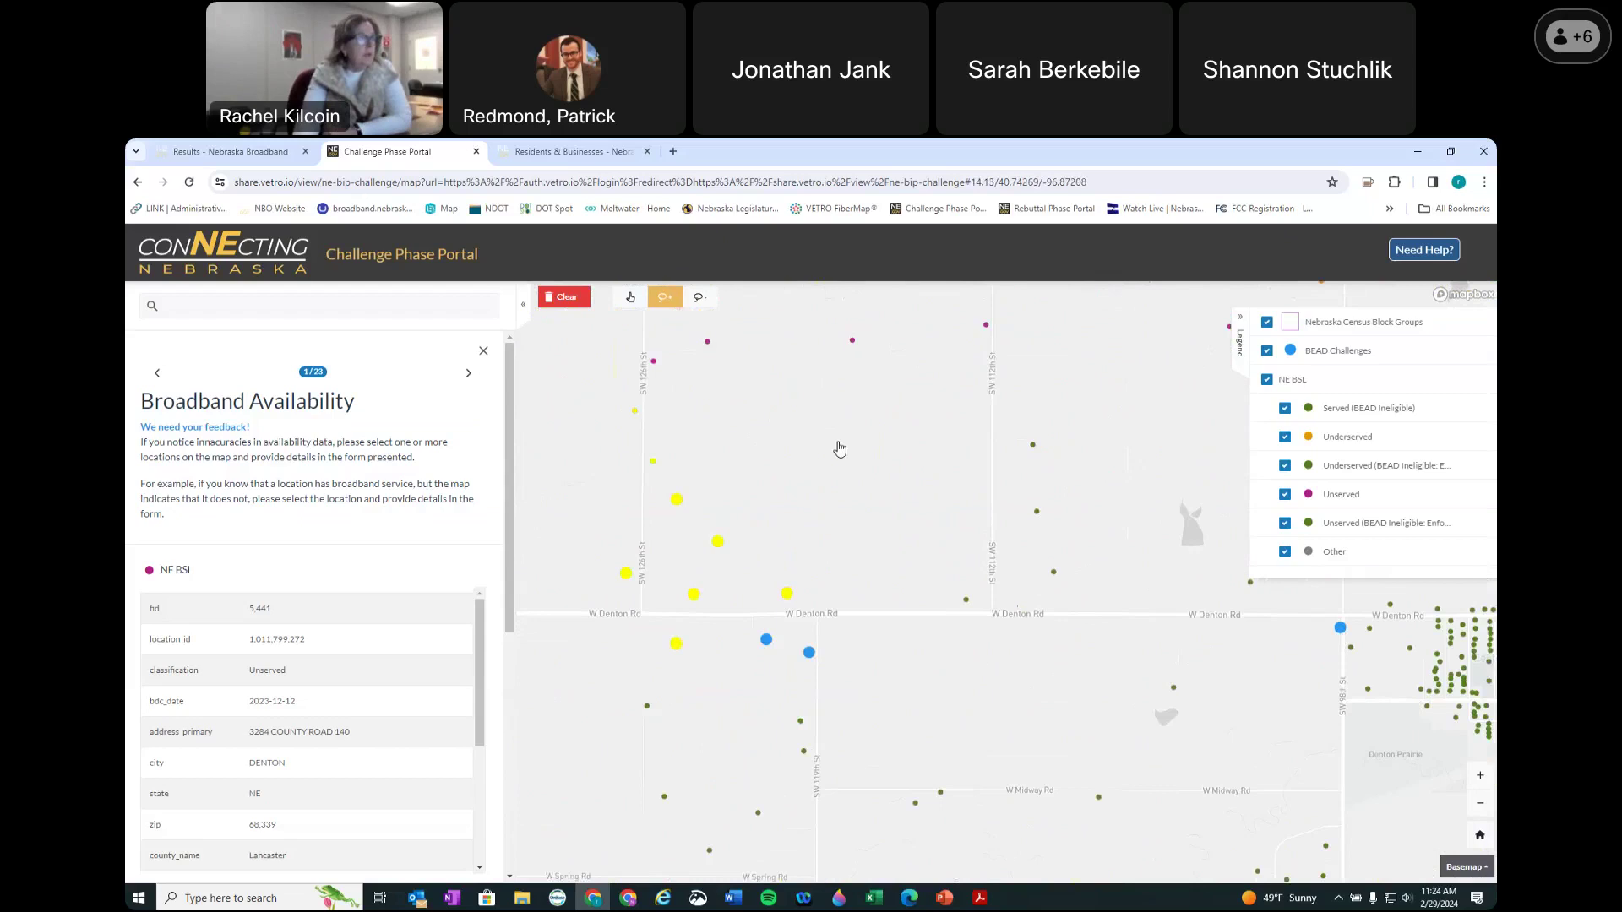
click(587, 300)
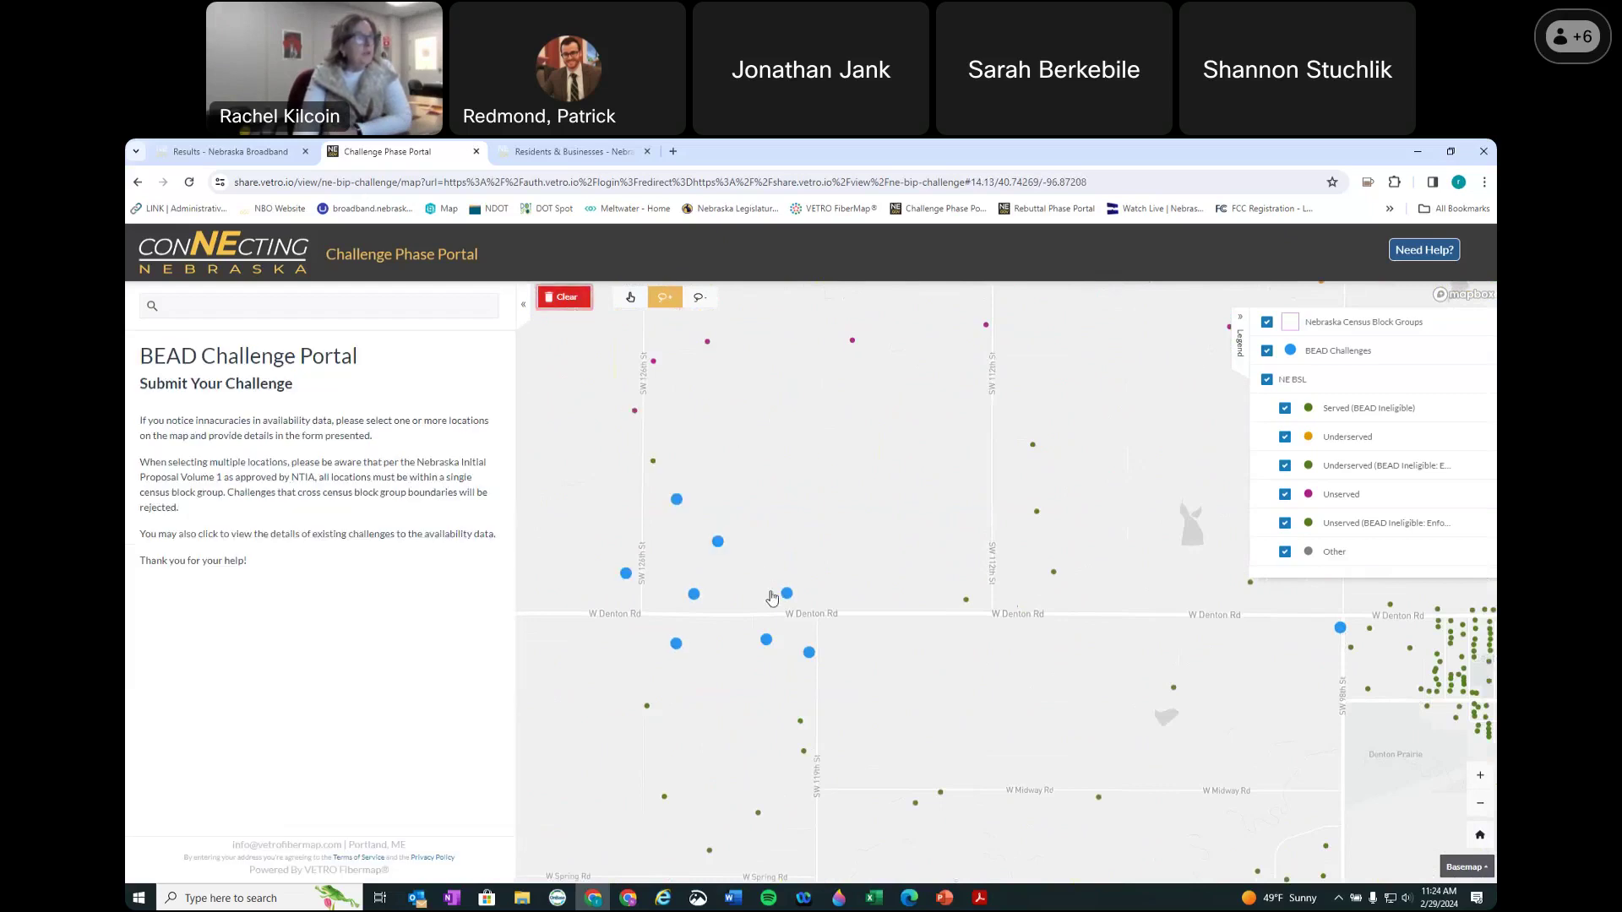
scroll(1006, 576, down, 2)
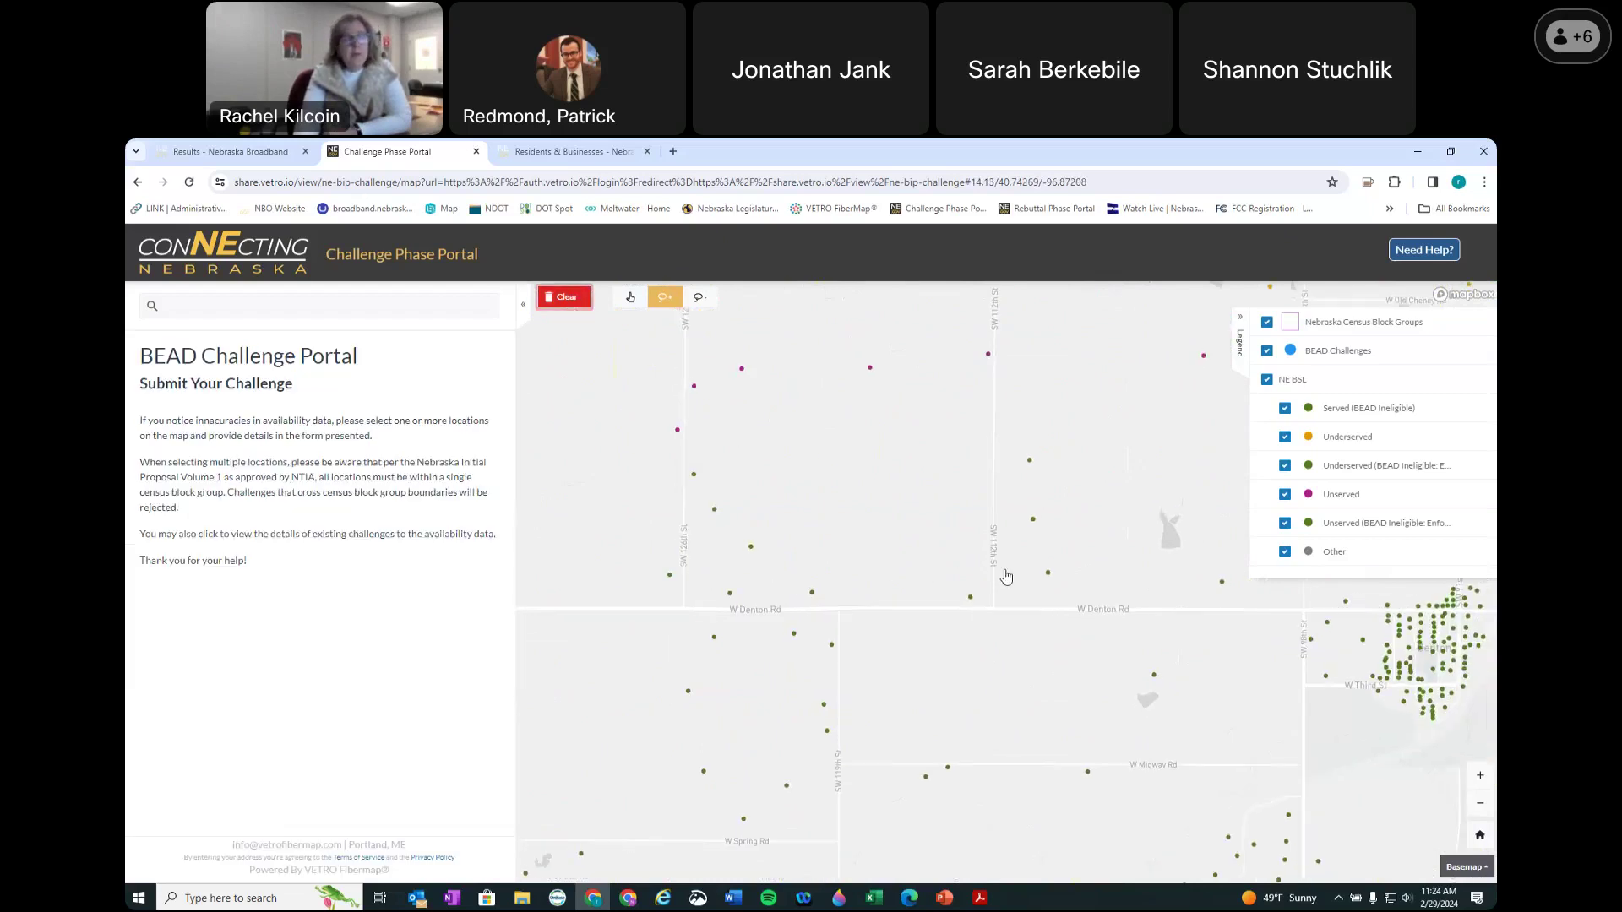
Step: Switch to single-location selection and open the NE BSL record for a point near Denton Rd
scroll(1005, 576, down, 3)
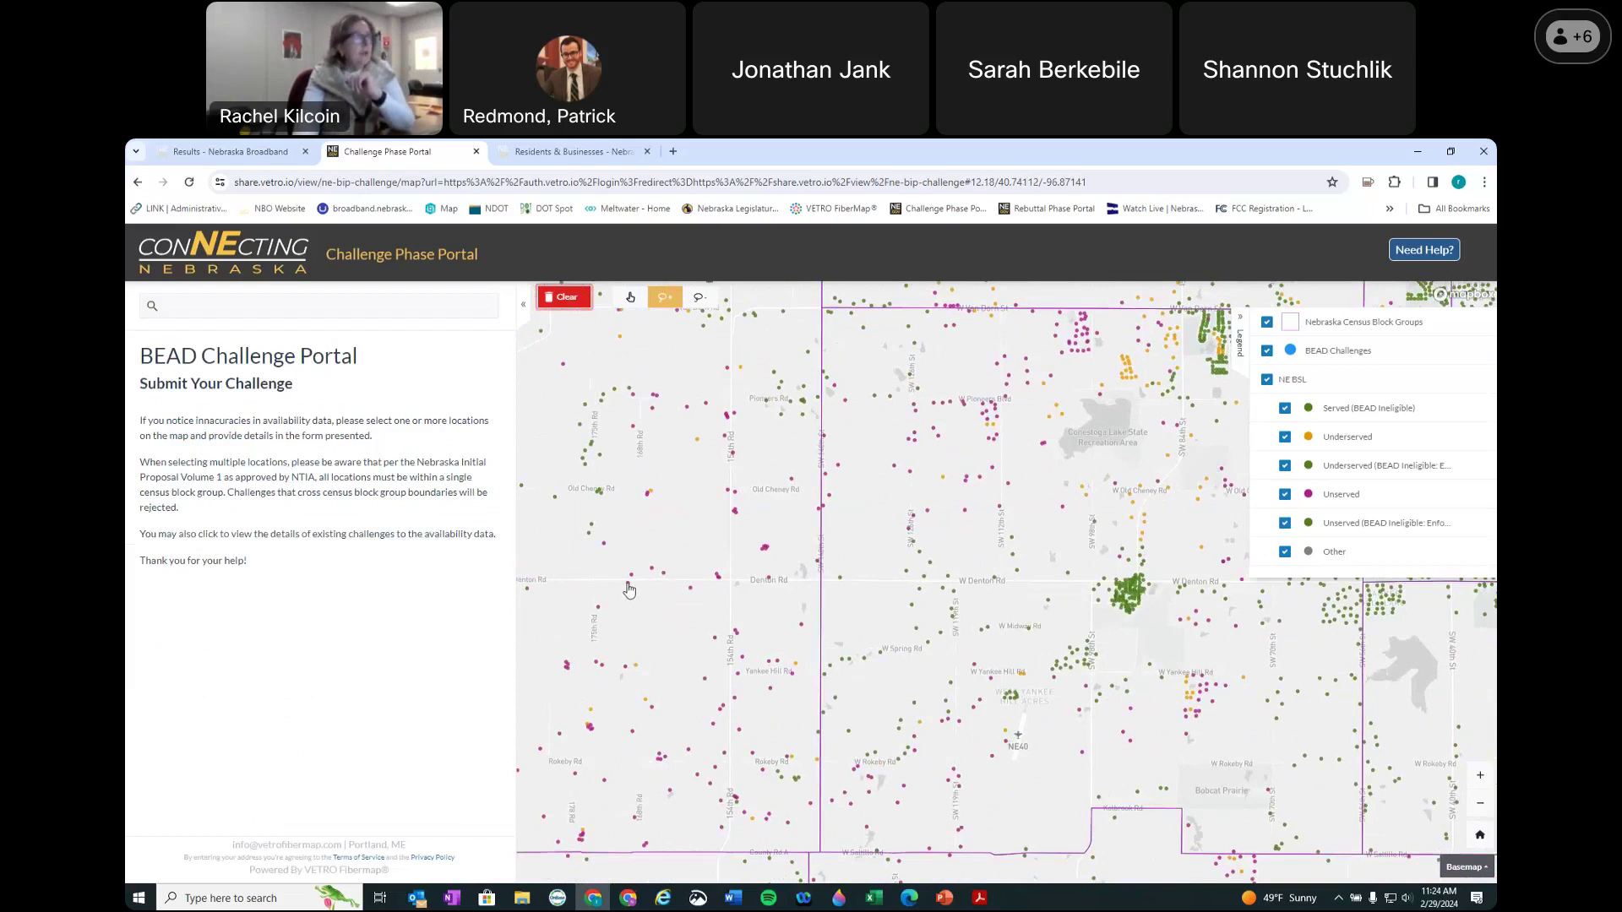
scroll(635, 590, up, 3)
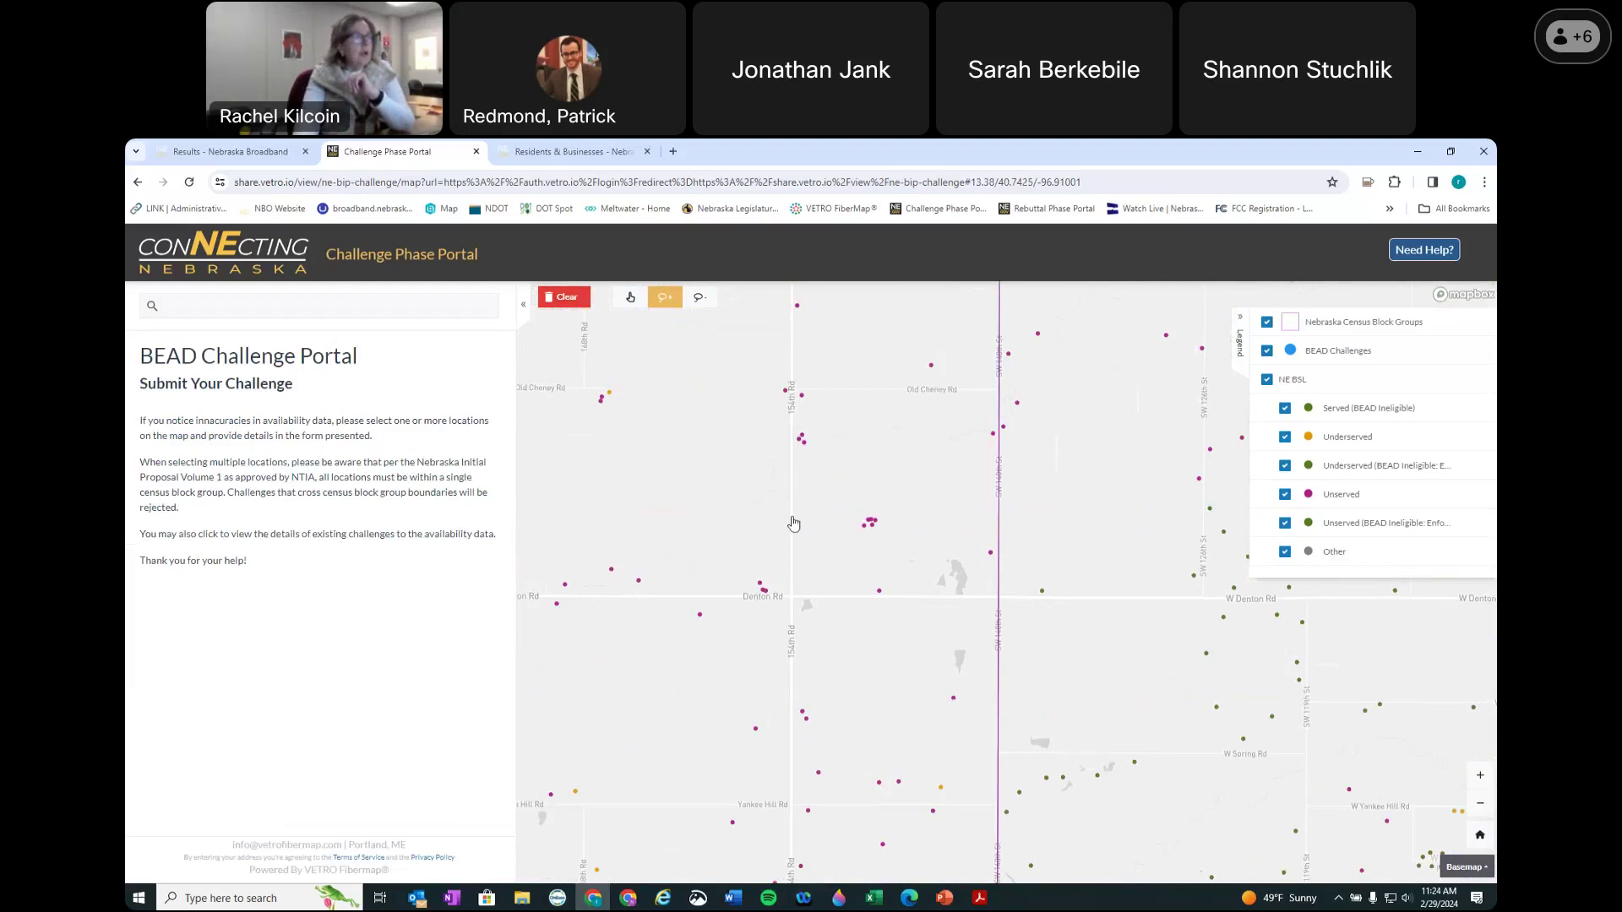
click(630, 297)
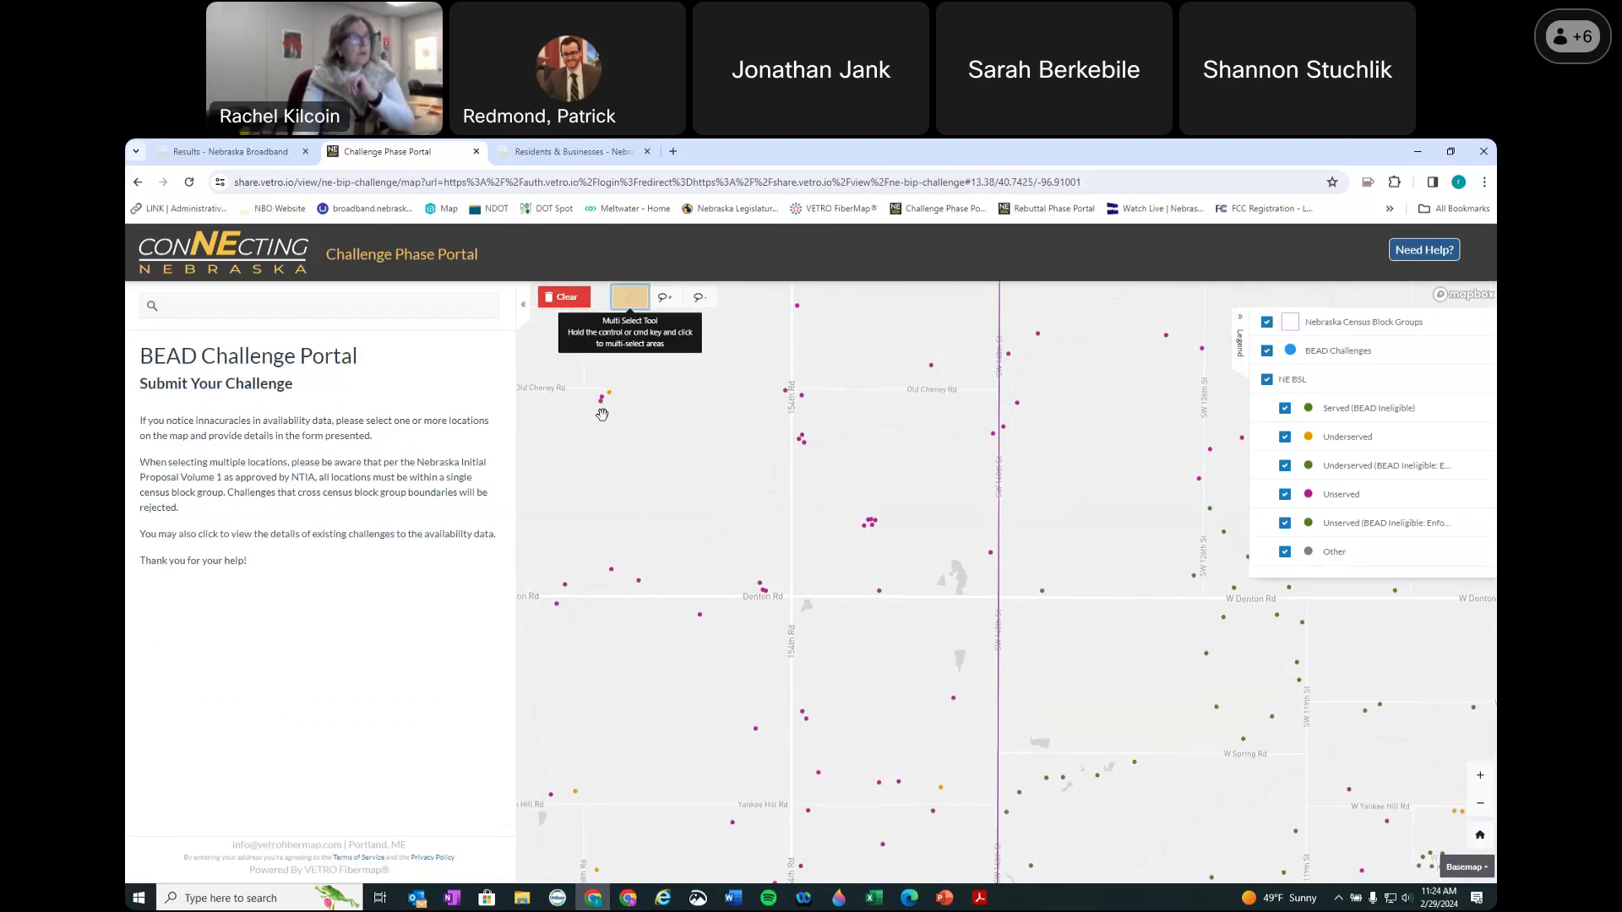
scroll(637, 578, up, 2)
click(640, 584)
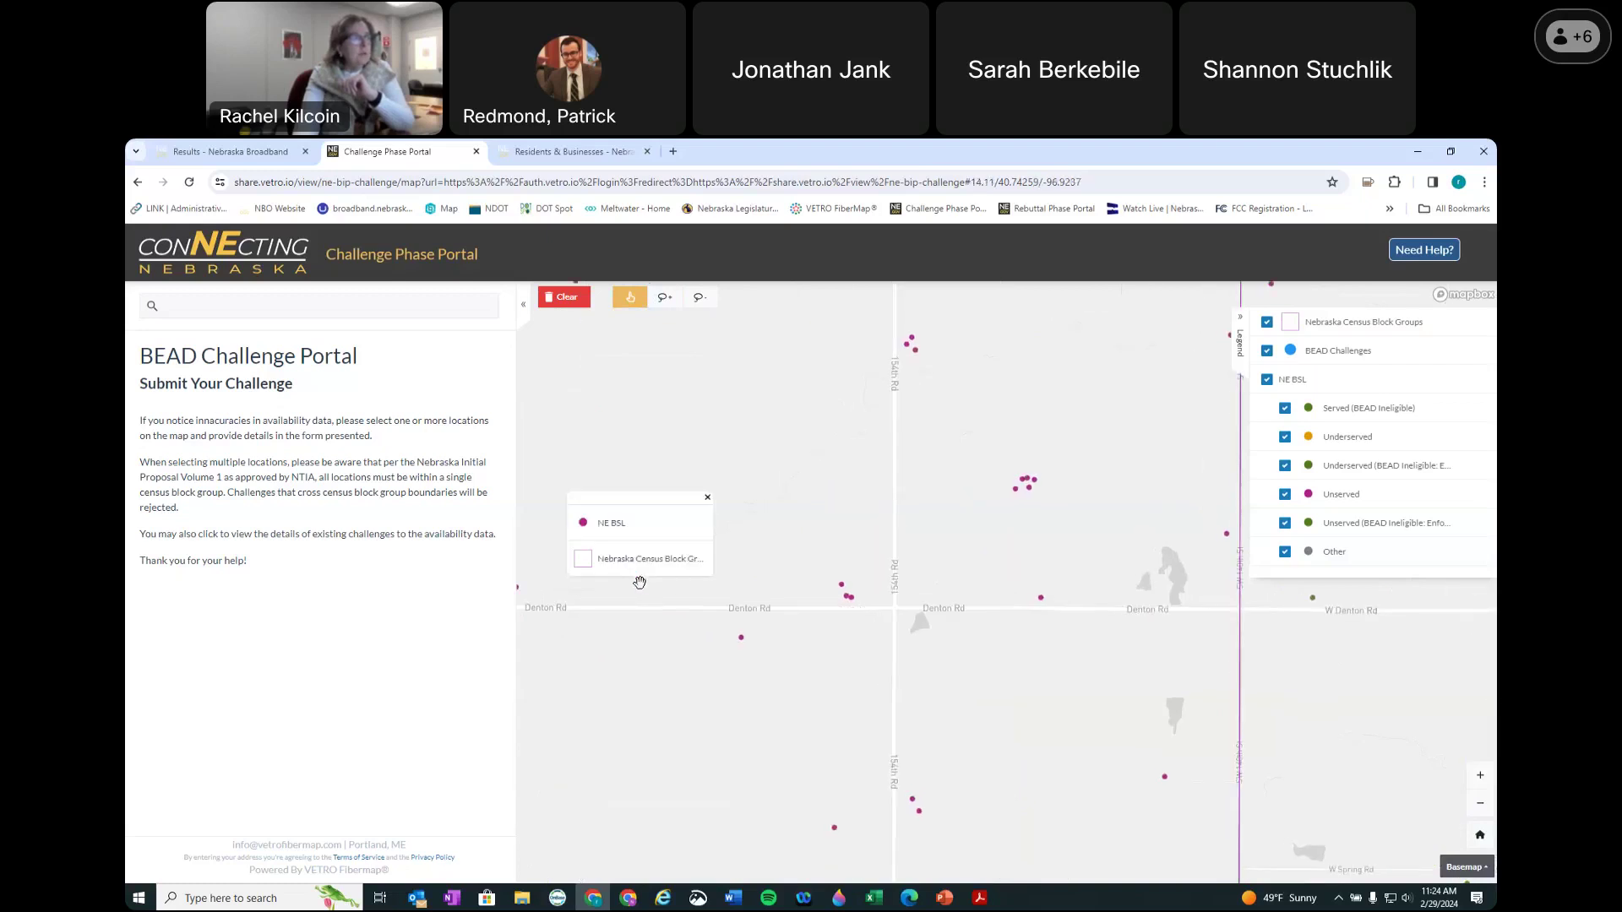
click(627, 517)
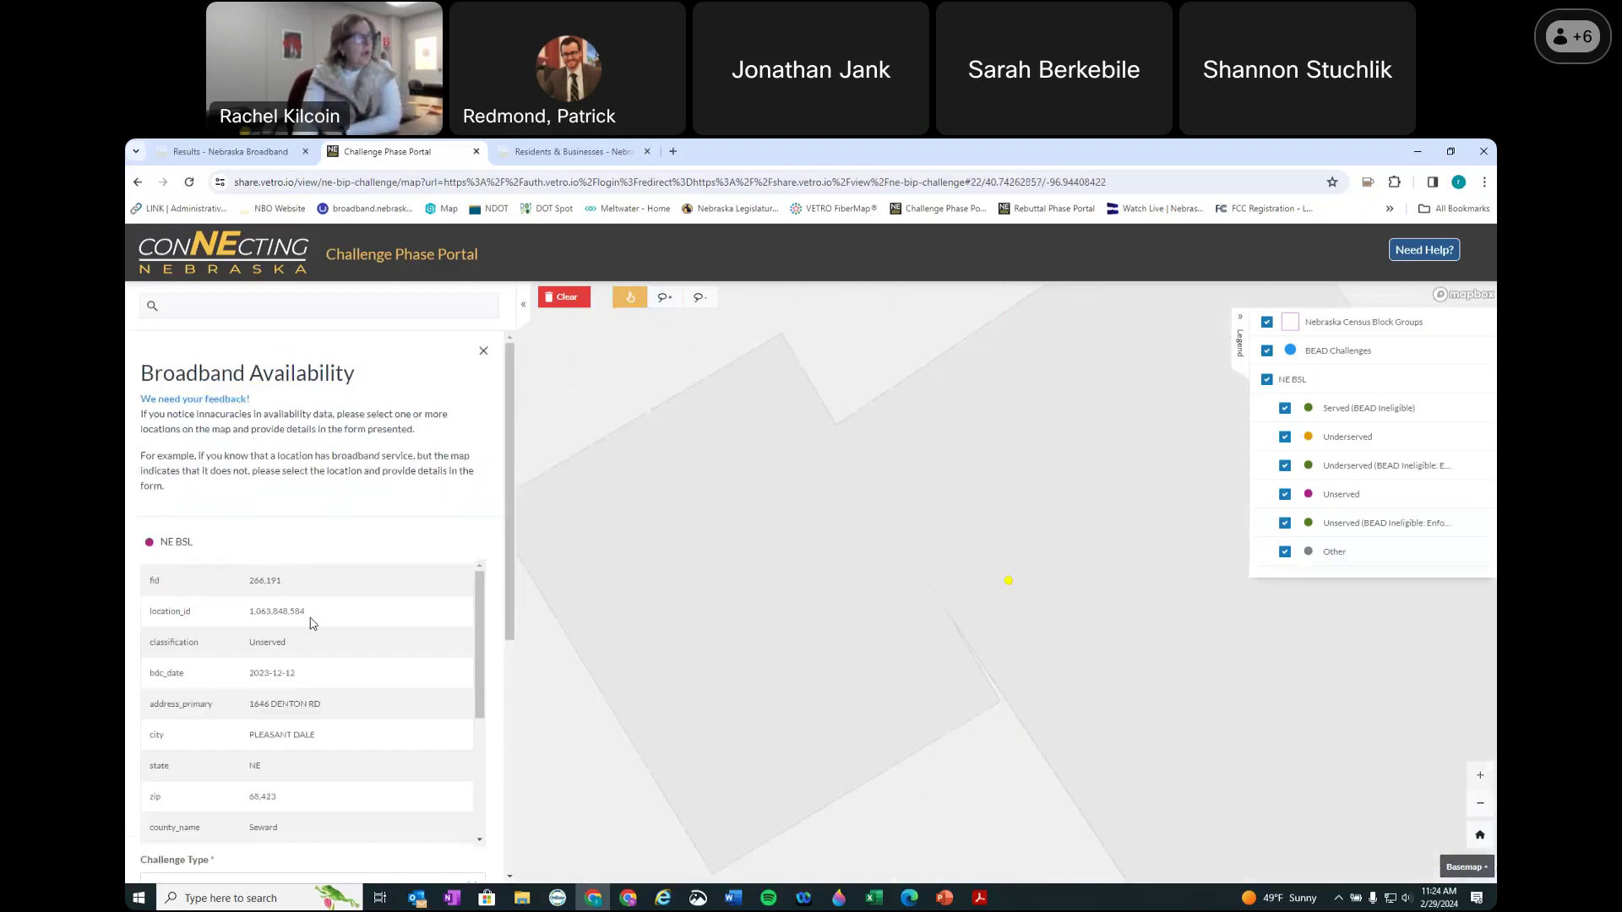
scroll(311, 624, down, 10)
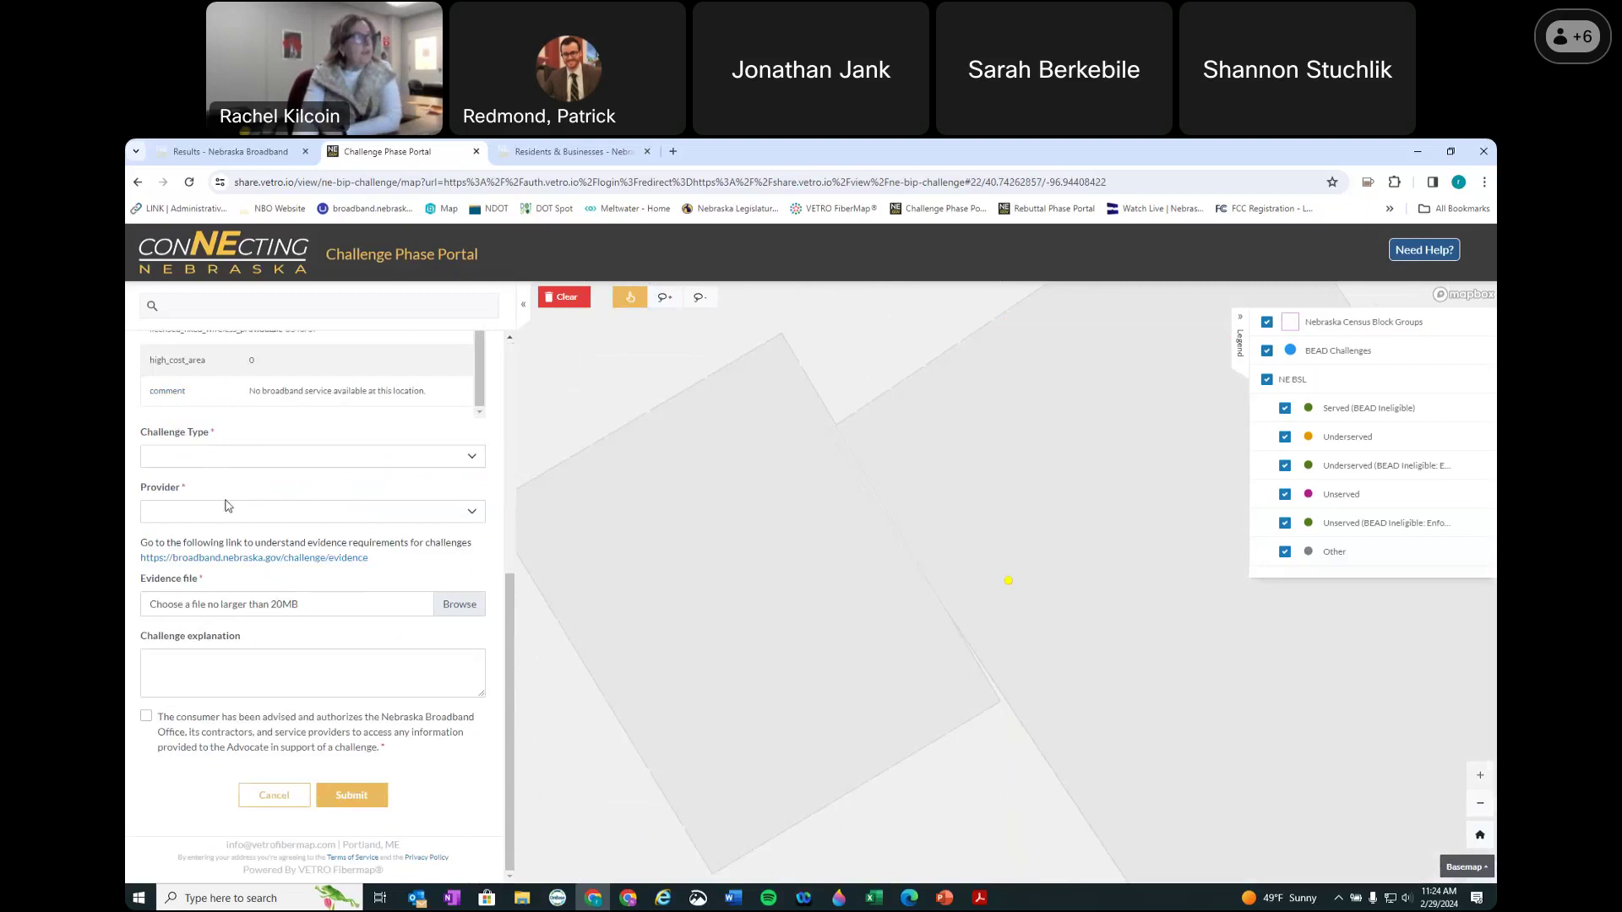
scroll(227, 507, up, 2)
Step: Set challenge type Speed, provider Elsie Communications, and technology Fiber
click(226, 601)
click(167, 646)
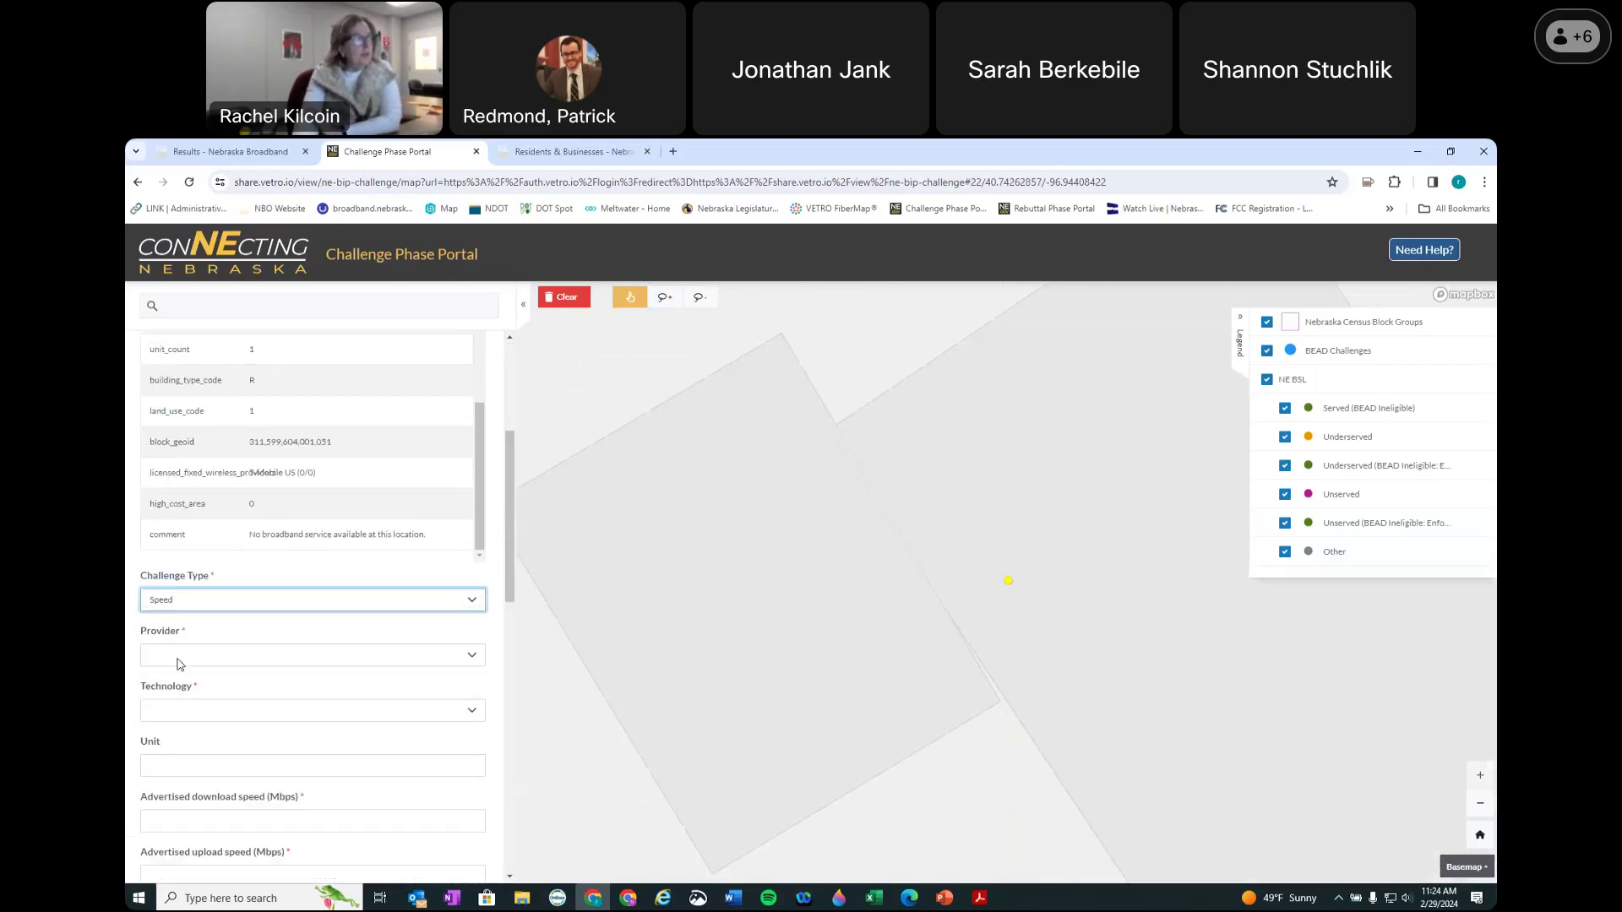
click(179, 659)
click(187, 644)
click(185, 717)
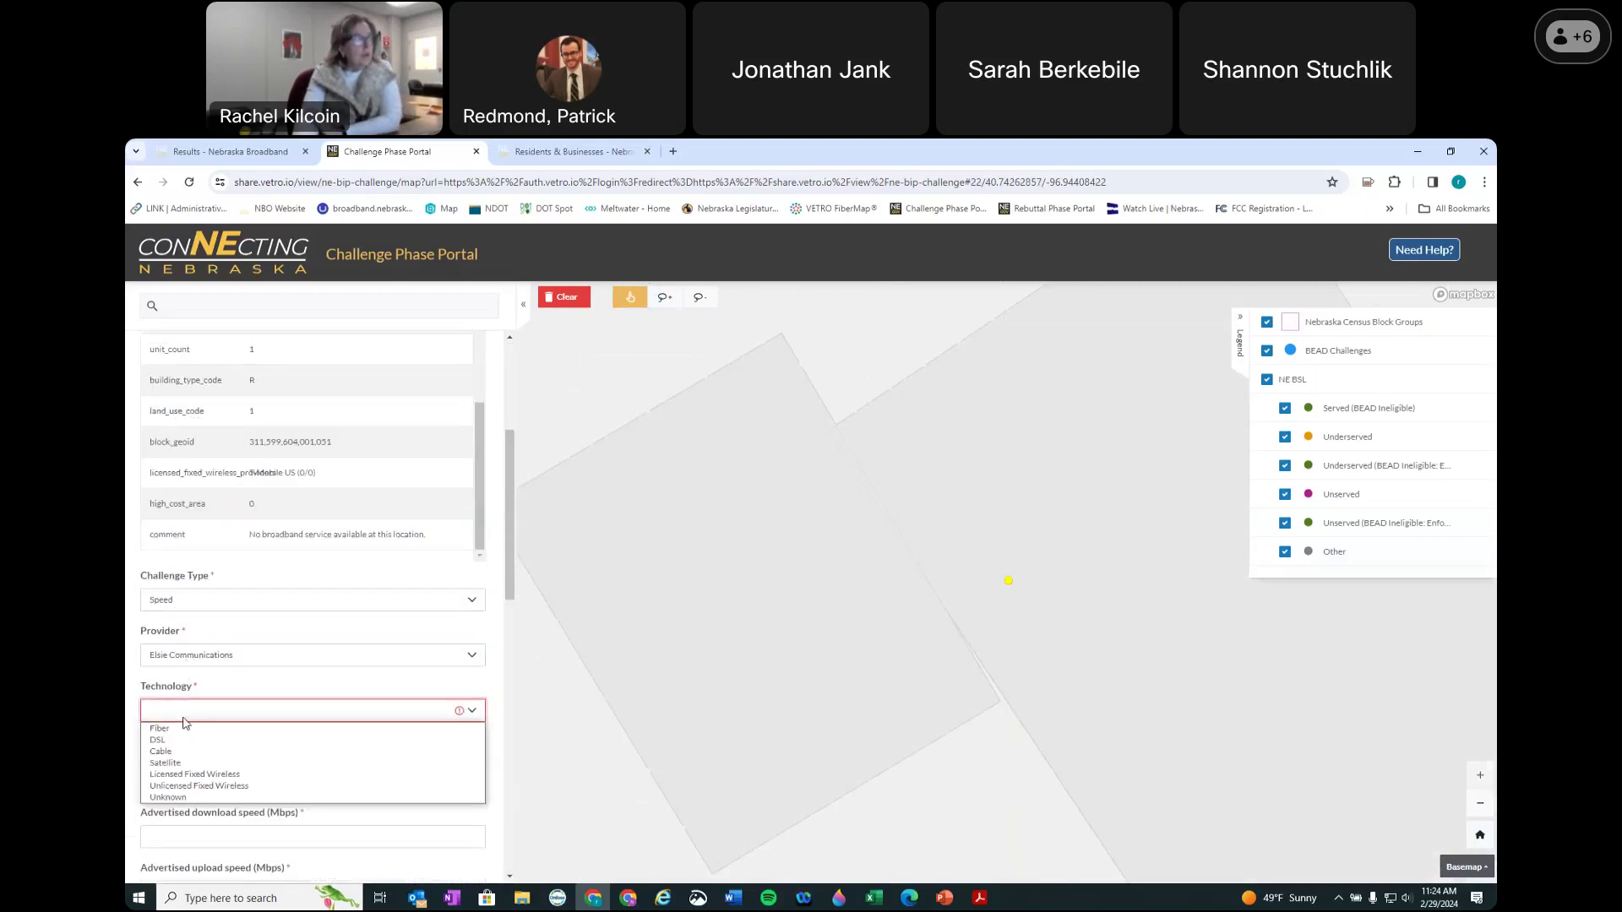
click(185, 729)
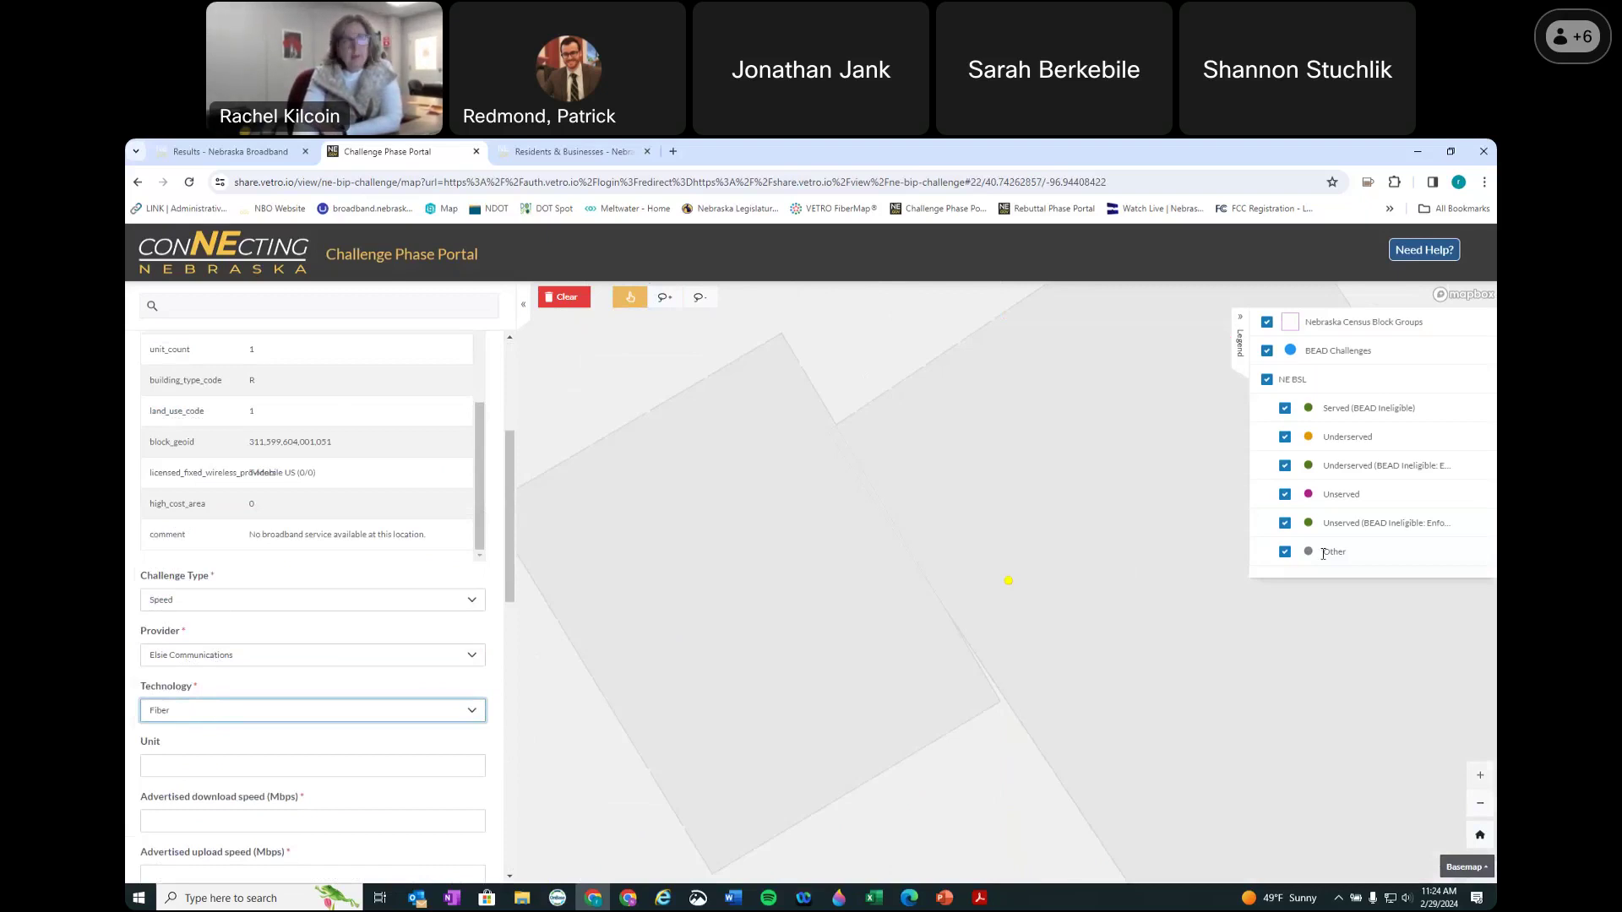
scroll(1027, 602, down, 3)
scroll(1027, 603, down, 5)
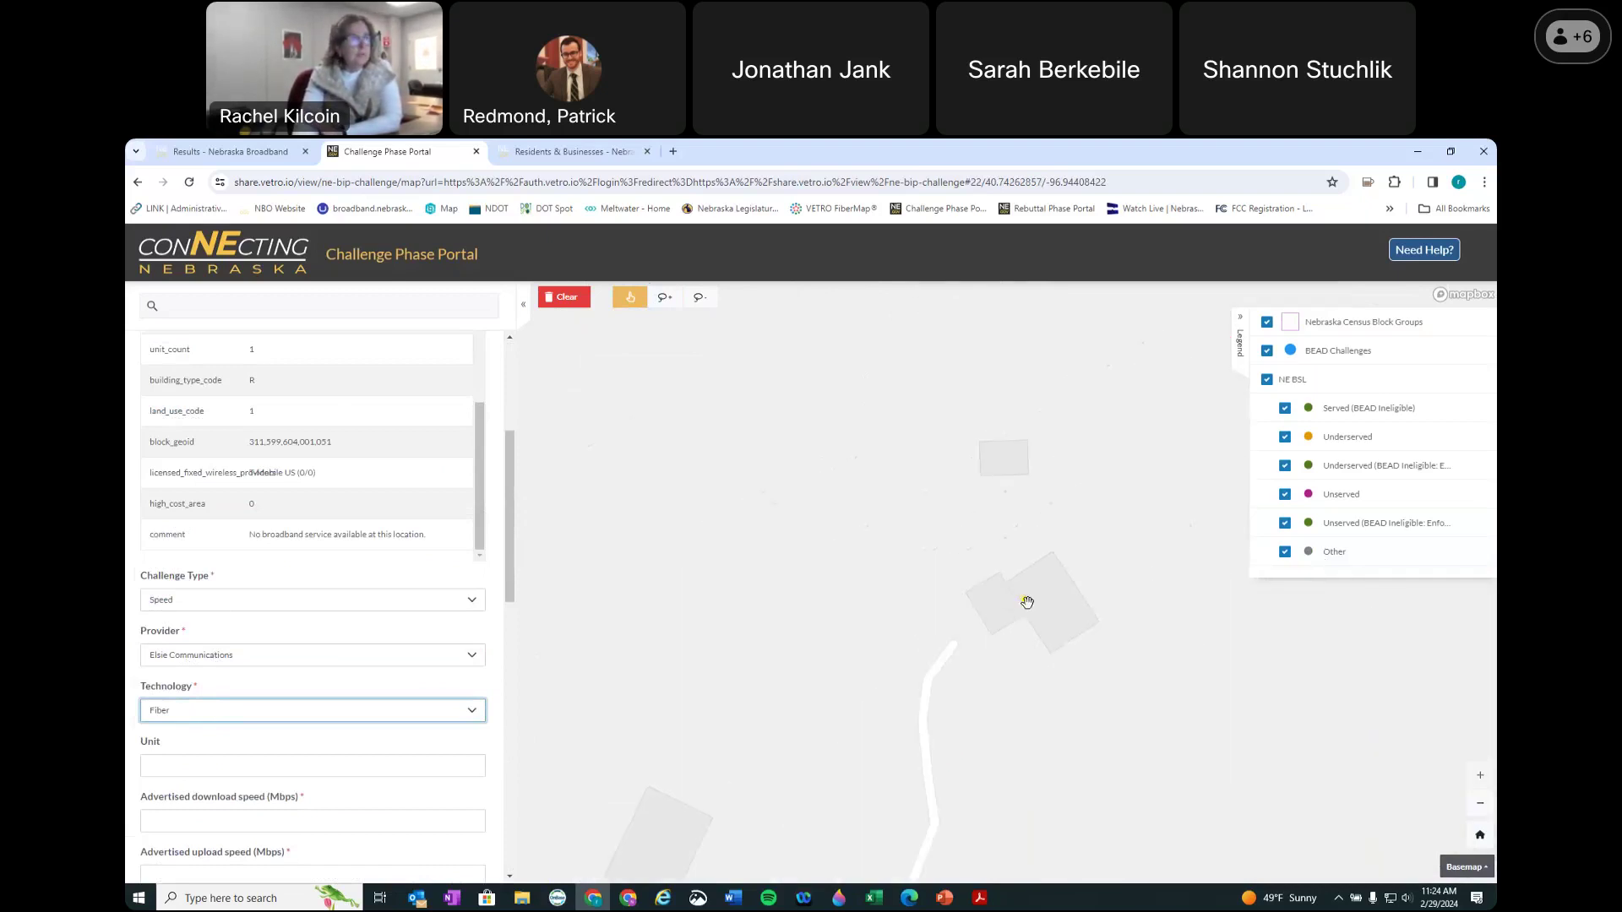
scroll(1025, 608, down, 5)
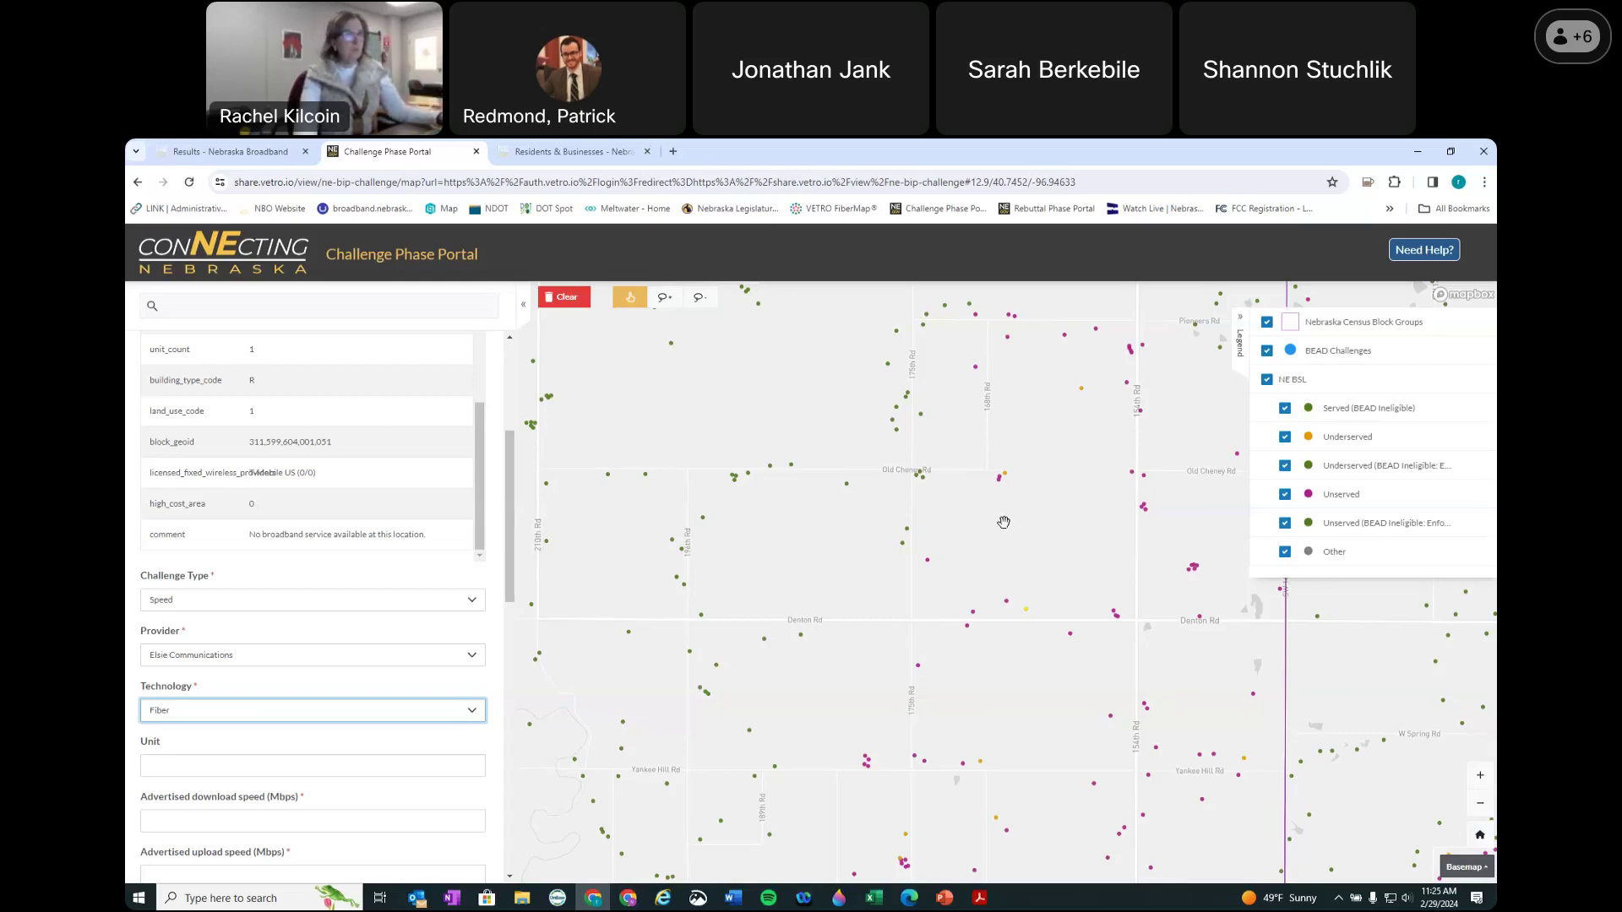
scroll(906, 518, down, 5)
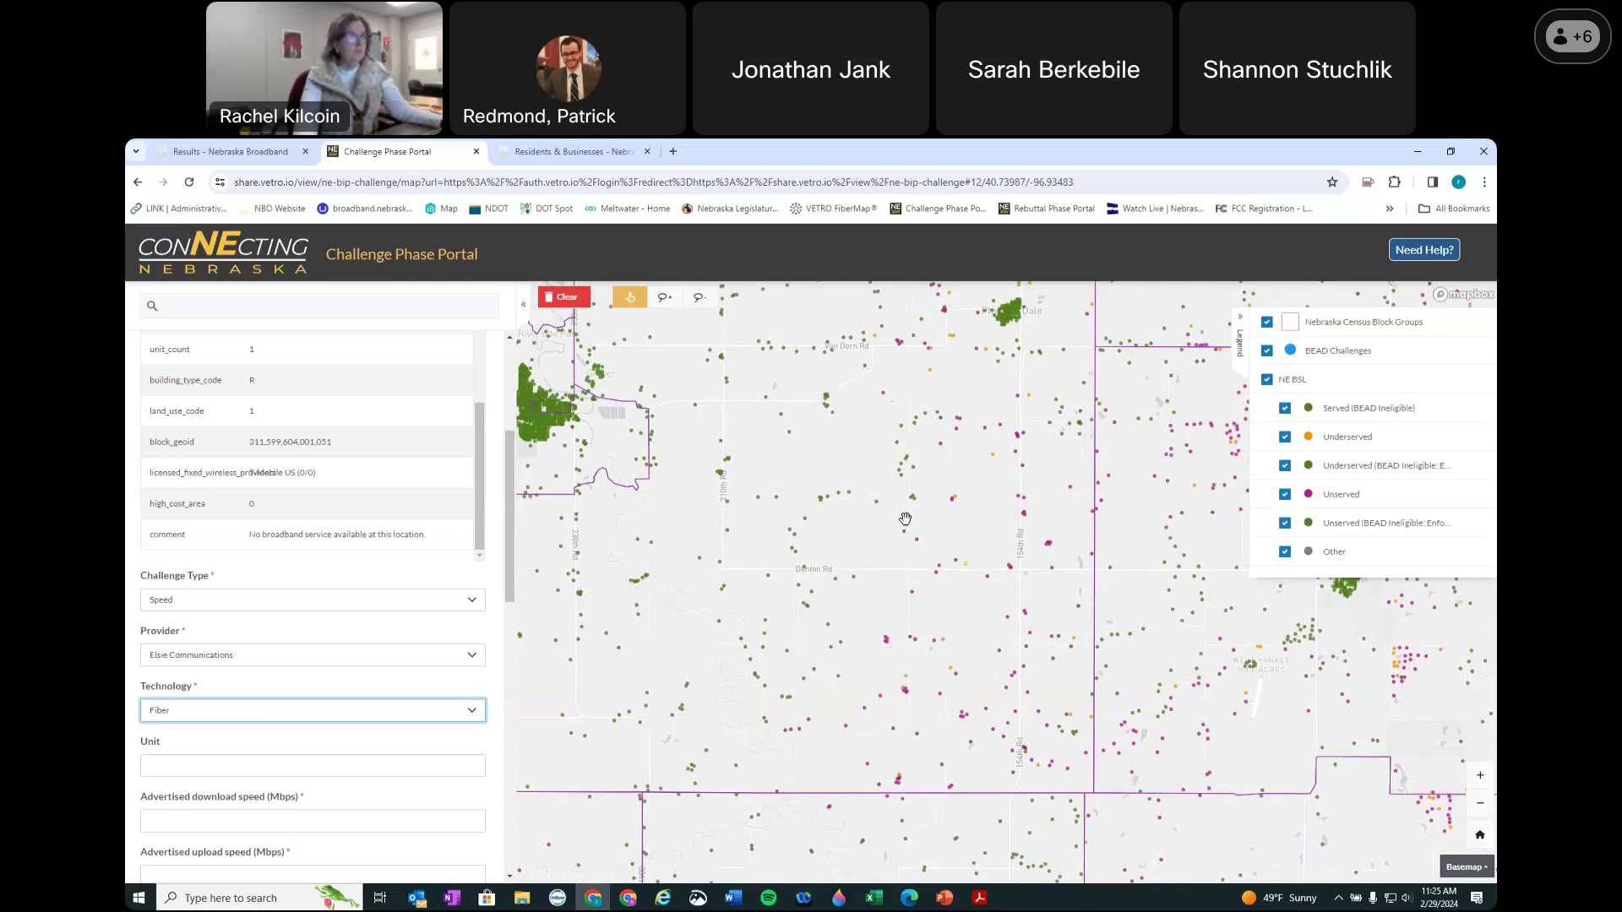
scroll(885, 566, up, 2)
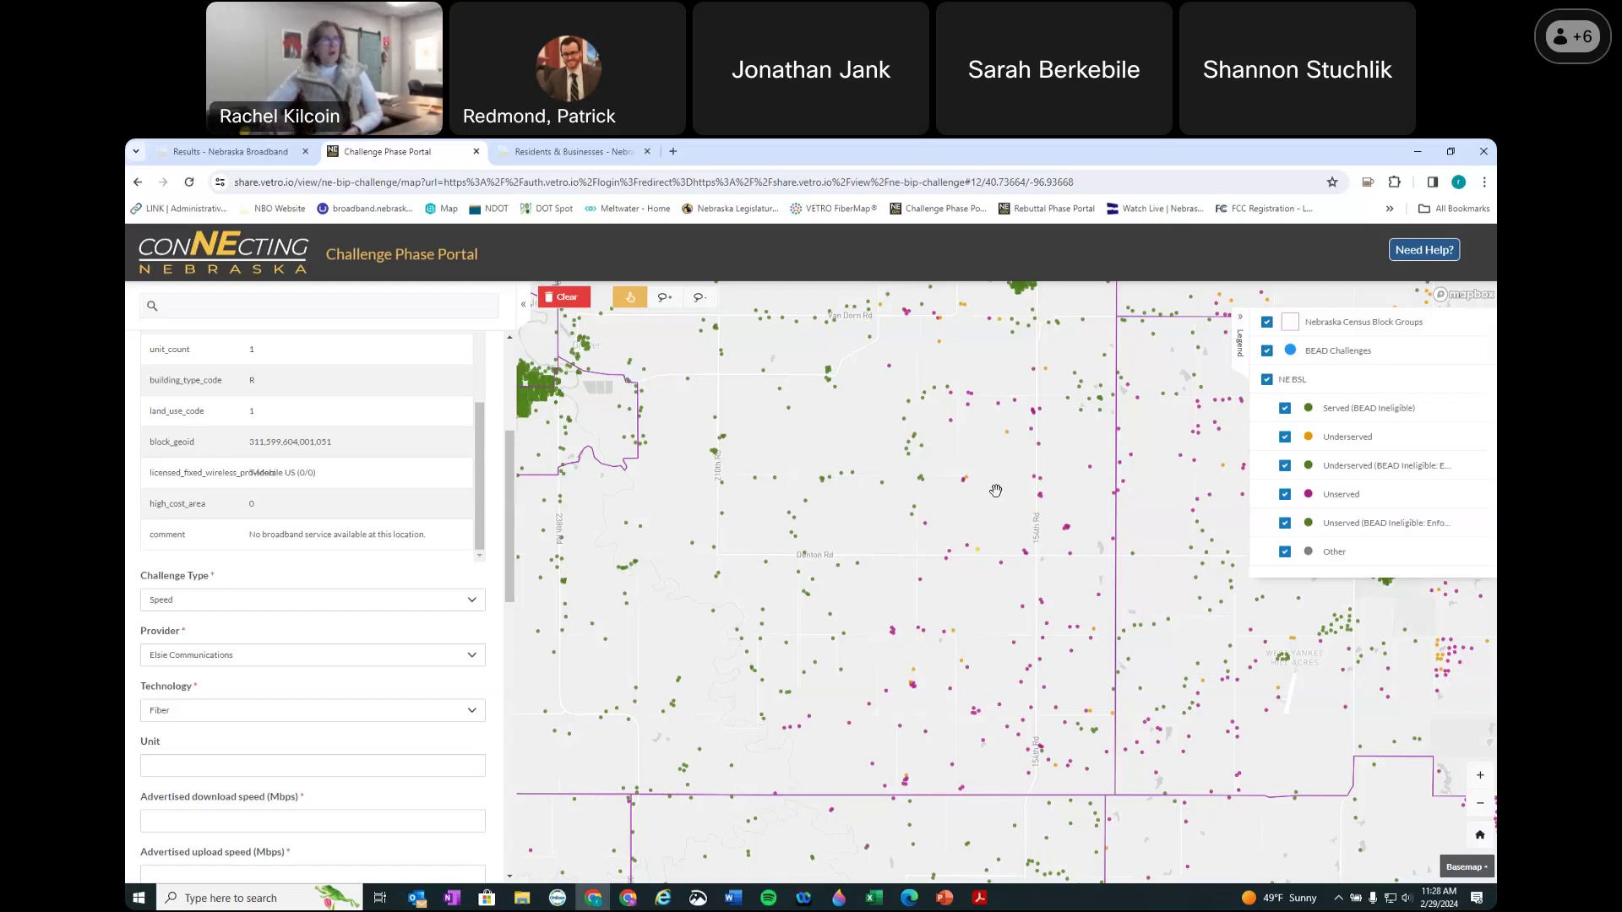
Step: Open Challenge > Residents & Businesses and scroll down to the Contact an Advocate list
click(543, 152)
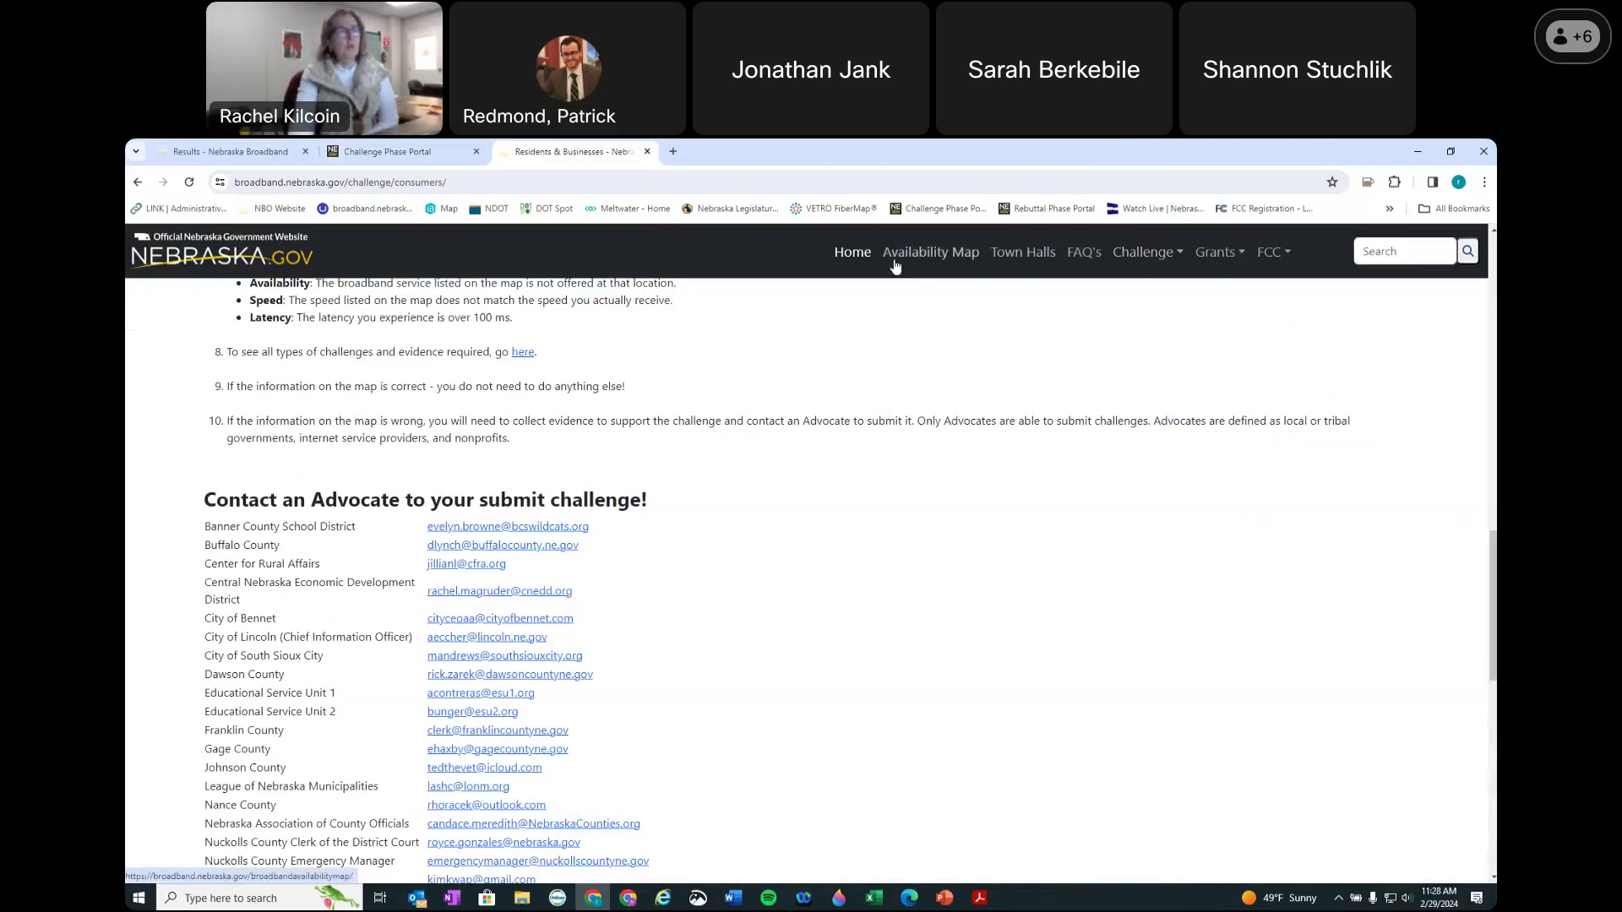
click(1137, 261)
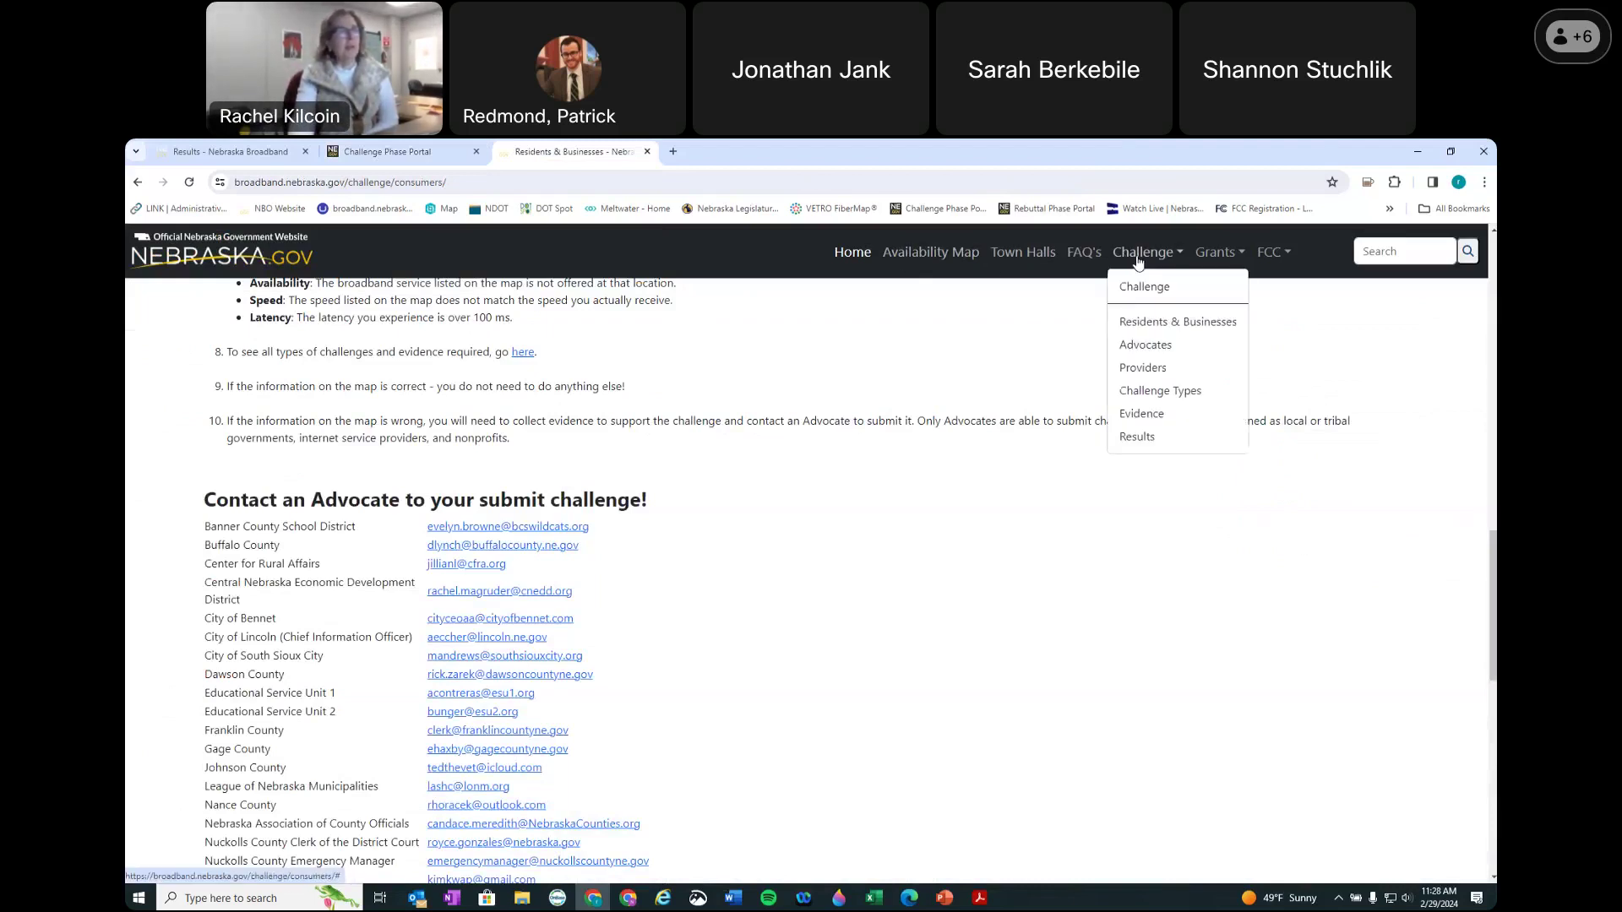
click(1153, 328)
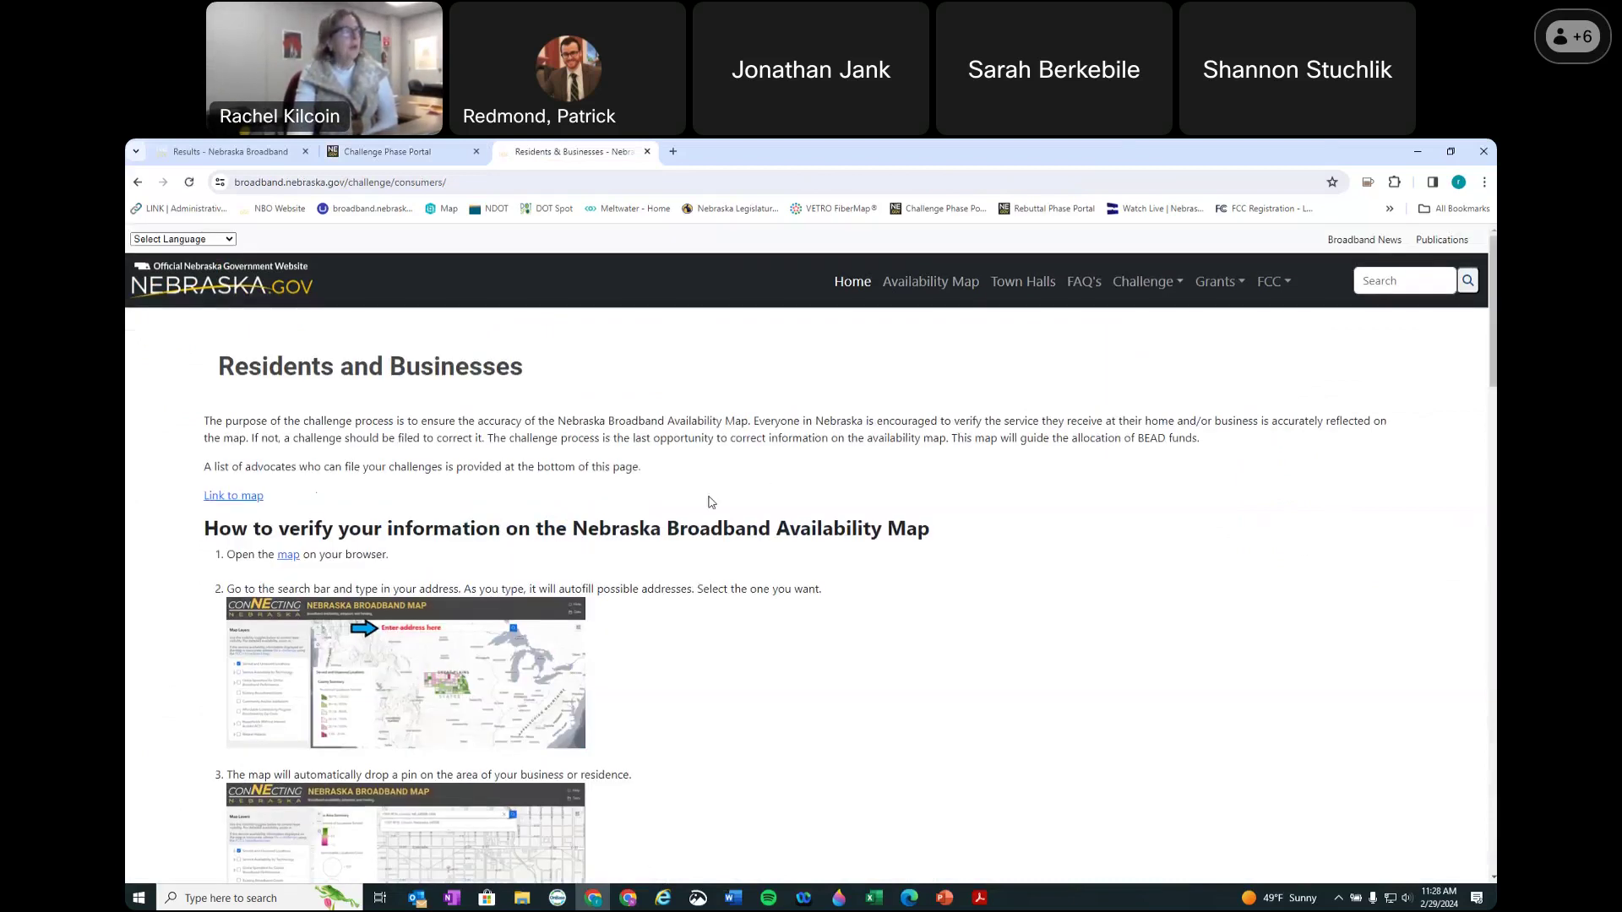
scroll(709, 518, down, 15)
scroll(709, 517, down, 5)
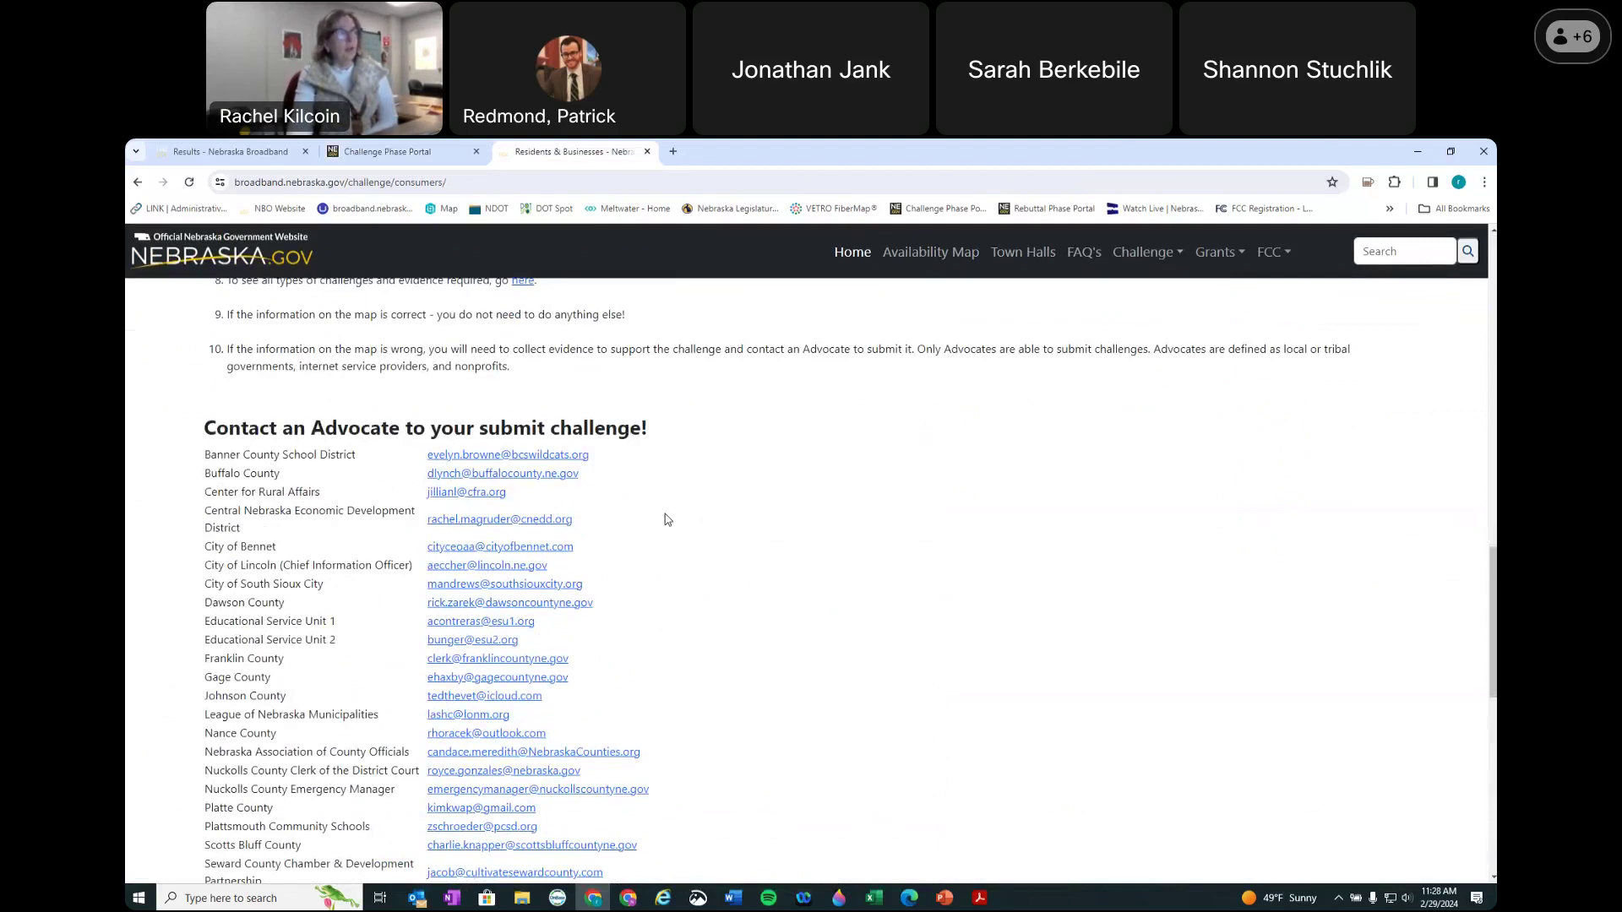
scroll(670, 519, down, 1)
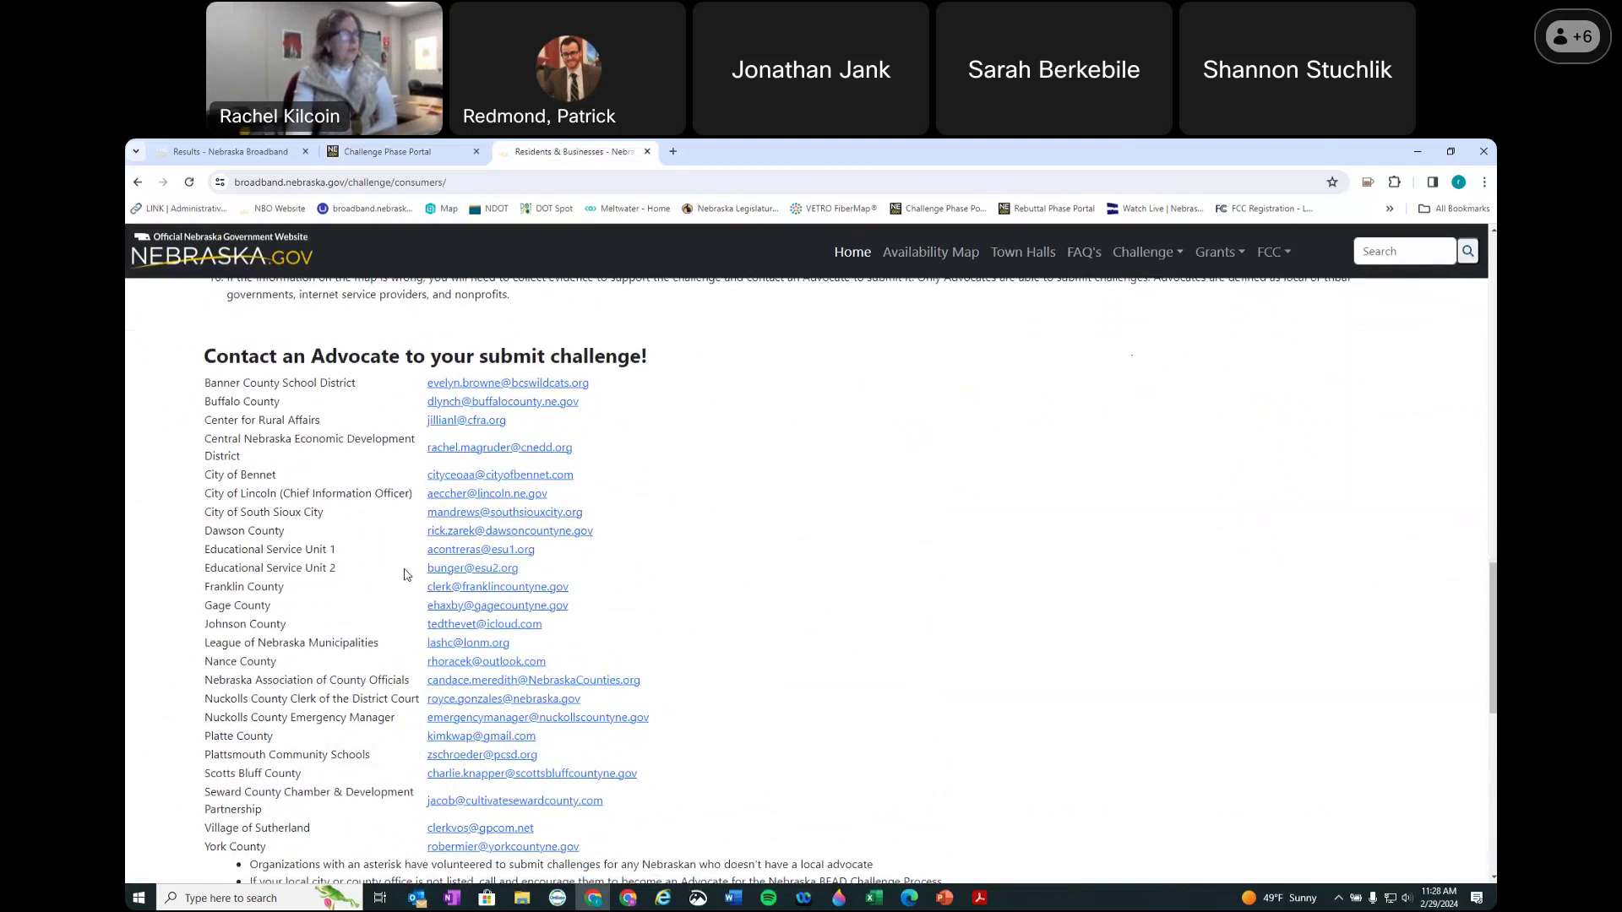
scroll(404, 575, down, 3)
scroll(406, 561, up, 2)
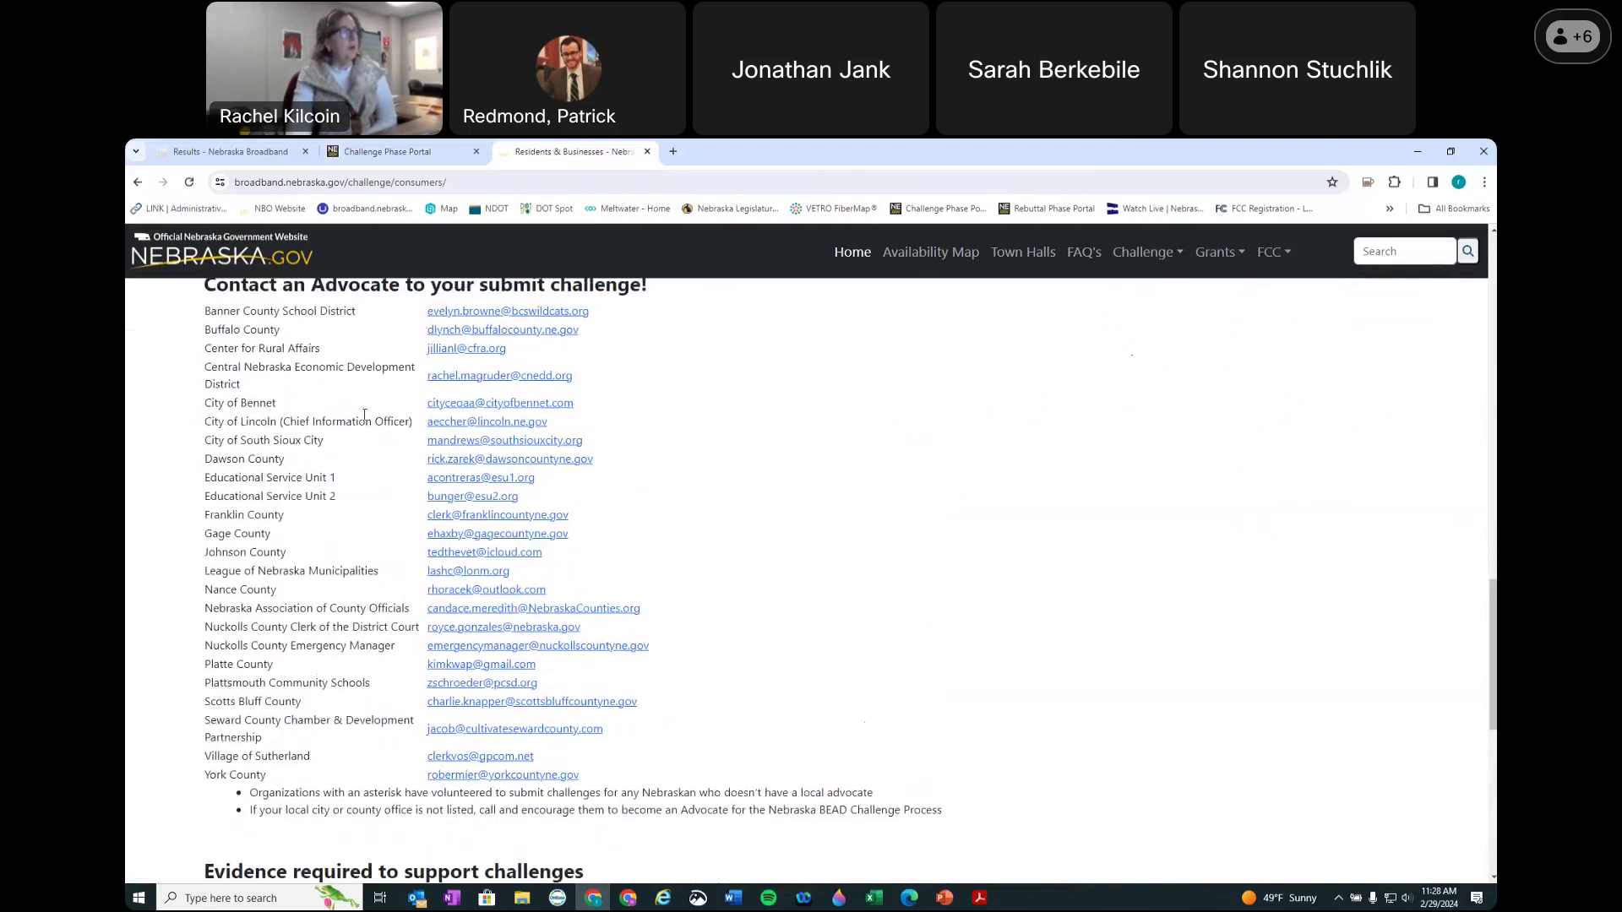
scroll(364, 414, up, 1)
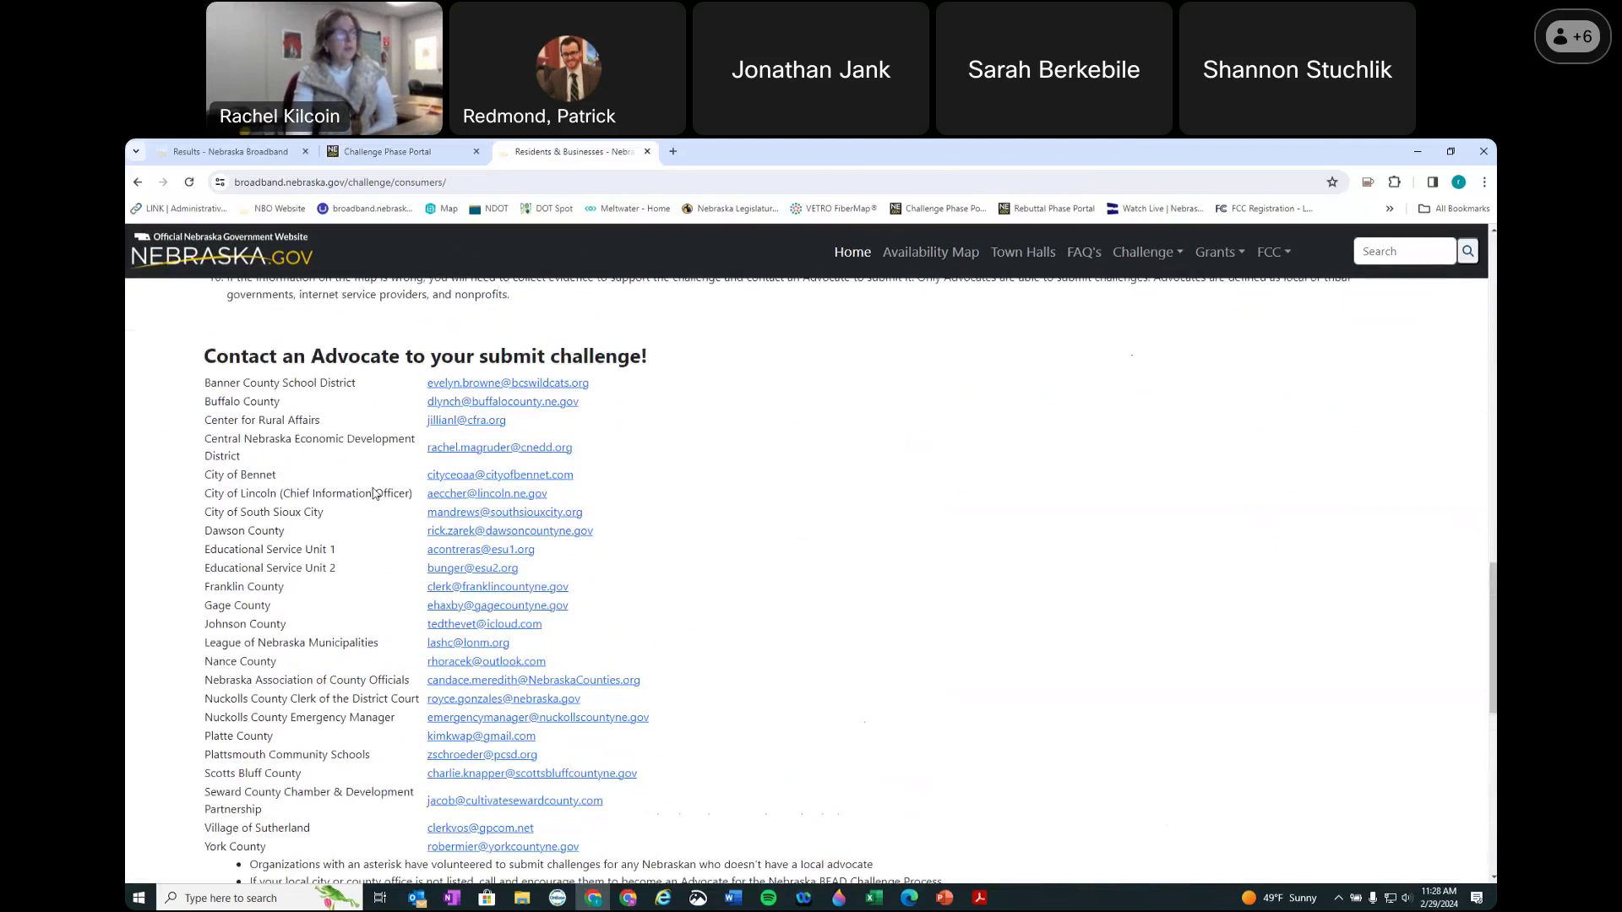